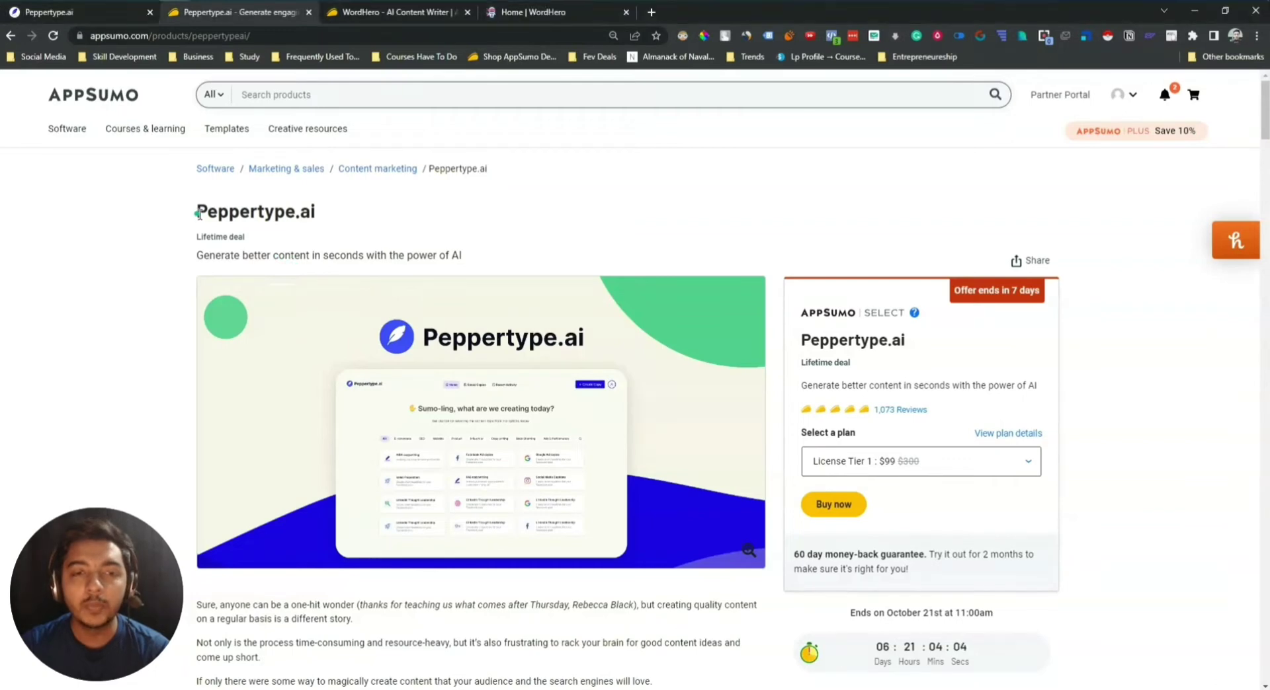
Highlight the title and offer countdown on the Peppertype.ai deal page, and view the WordHero deal page for comparison
{"action": "left_click_drag", "start_coordinate": [197, 213], "coordinate": [337, 219]}
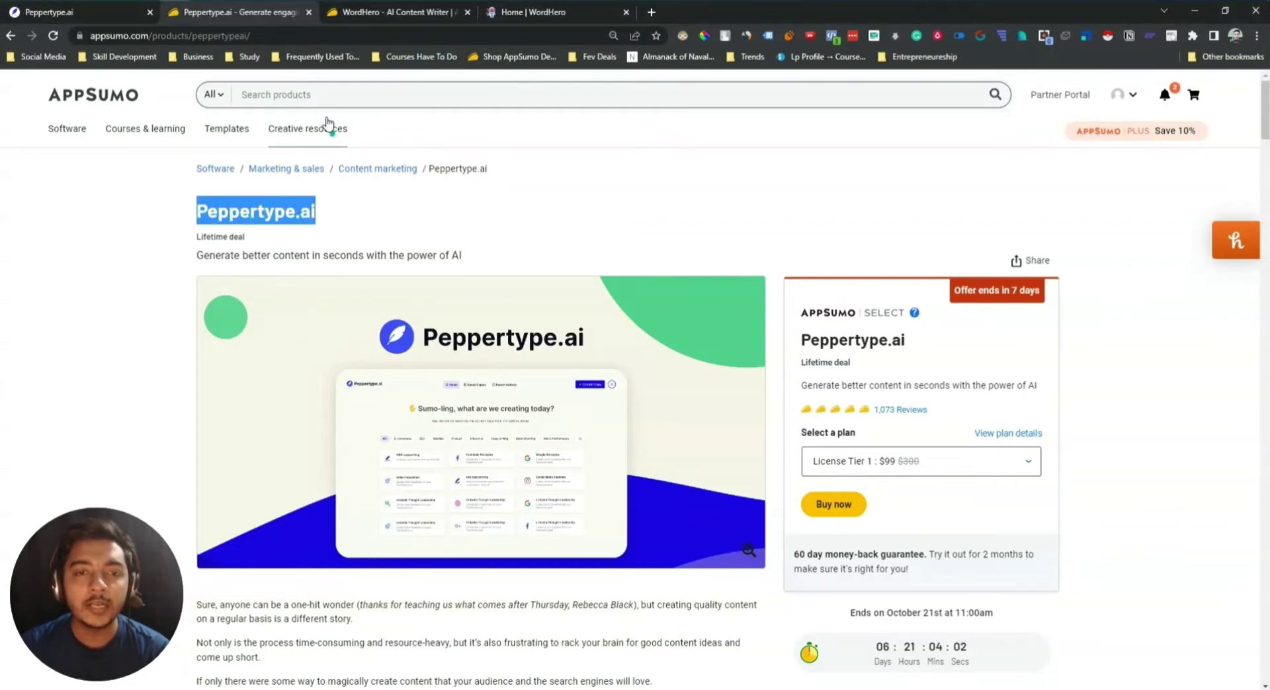
{"action": "left_click", "coordinate": [388, 14]}
{"action": "left_click", "coordinate": [240, 22]}
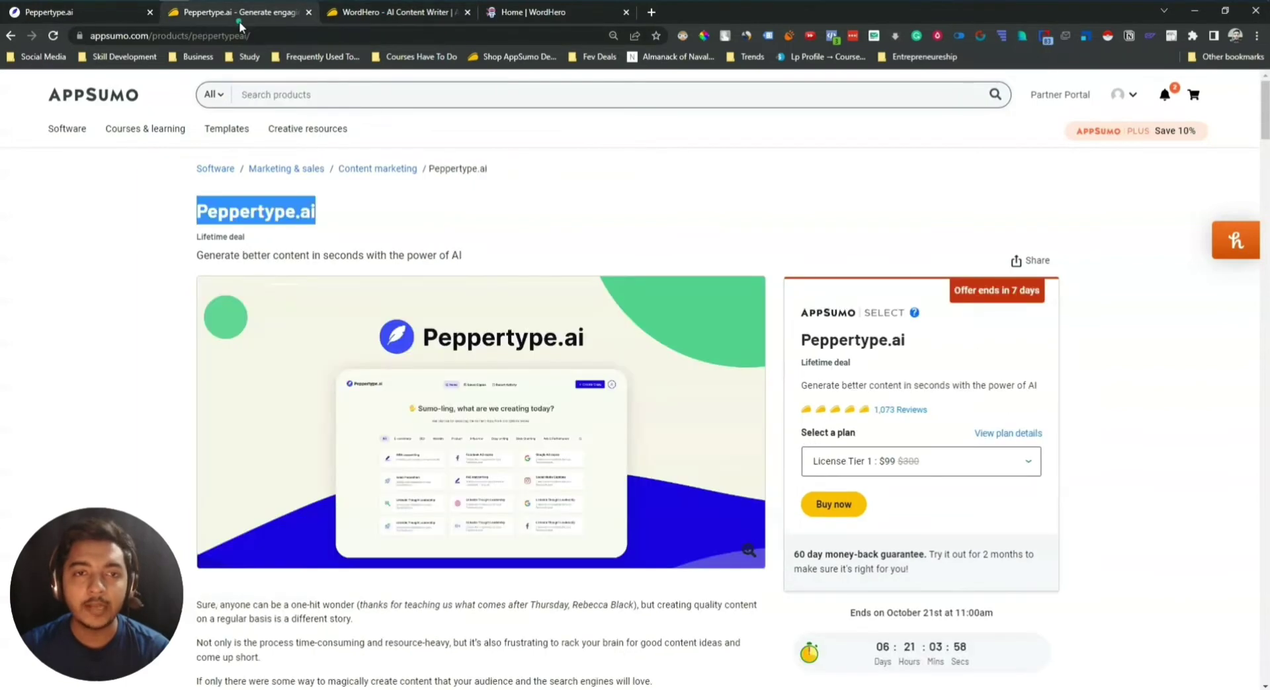
{"action": "left_click", "coordinate": [220, 217]}
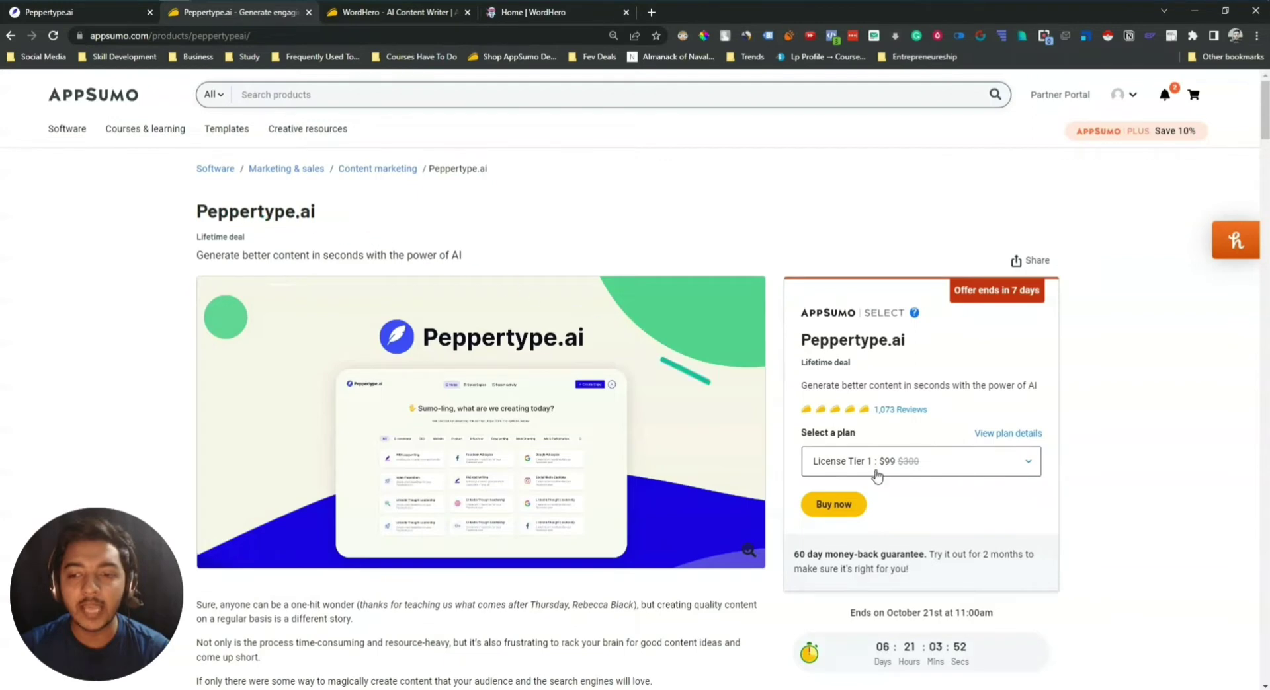
{"action": "left_click_drag", "start_coordinate": [871, 650], "coordinate": [979, 653]}
{"action": "key", "text": "ctrl+Tab"}
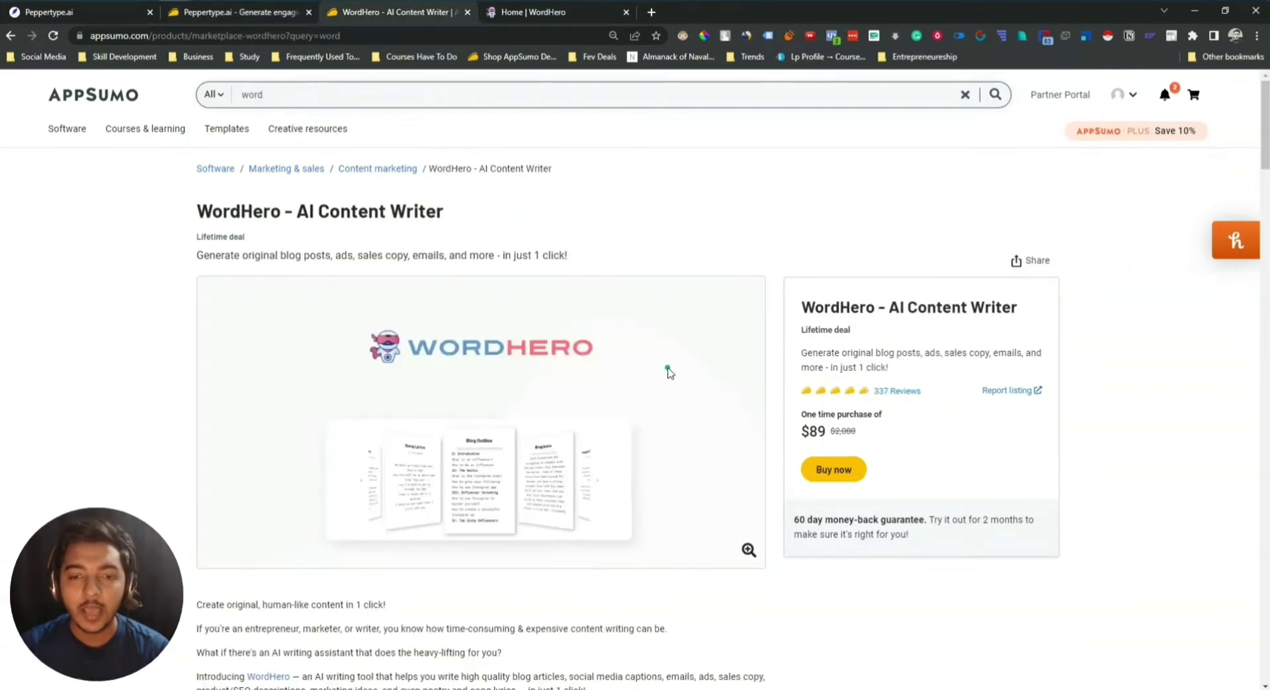
Go to Plans & features on the Peppertype.ai deal page and examine the License Tier 1 and License Tier 3 prices
{"action": "left_click", "coordinate": [263, 12]}
{"action": "scroll", "coordinate": [558, 476], "scroll_direction": "down", "scroll_amount": 5}
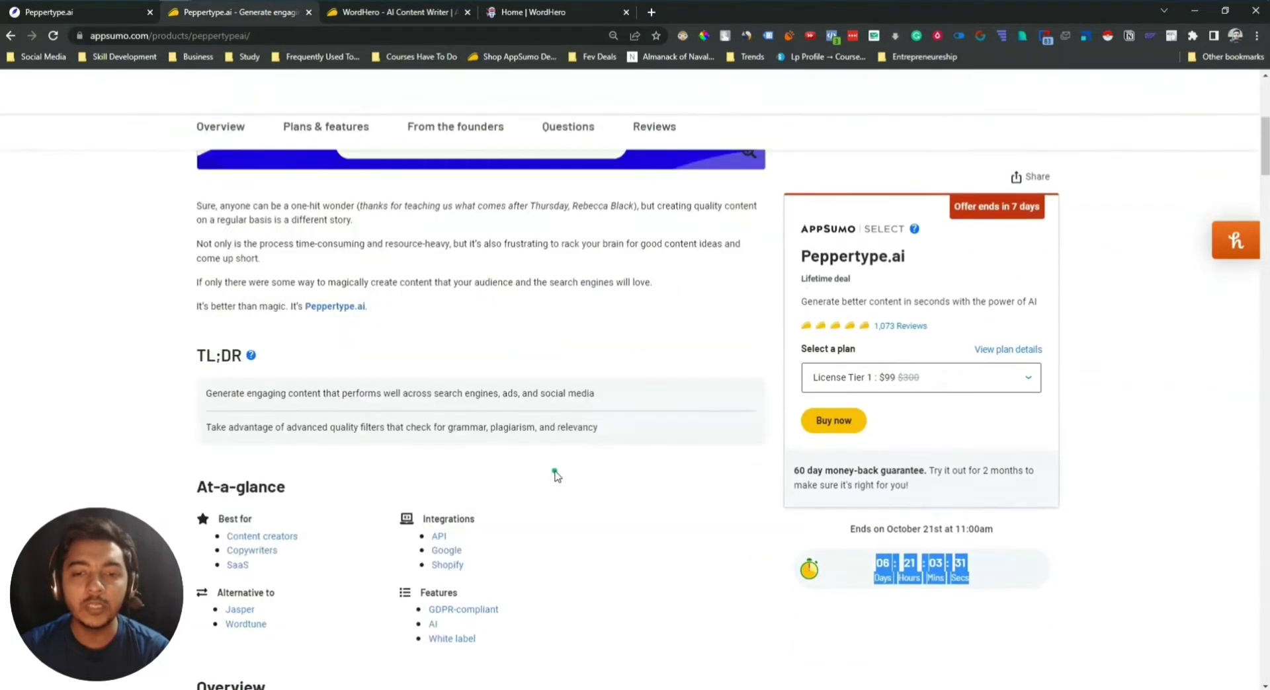
{"action": "left_click", "coordinate": [338, 99]}
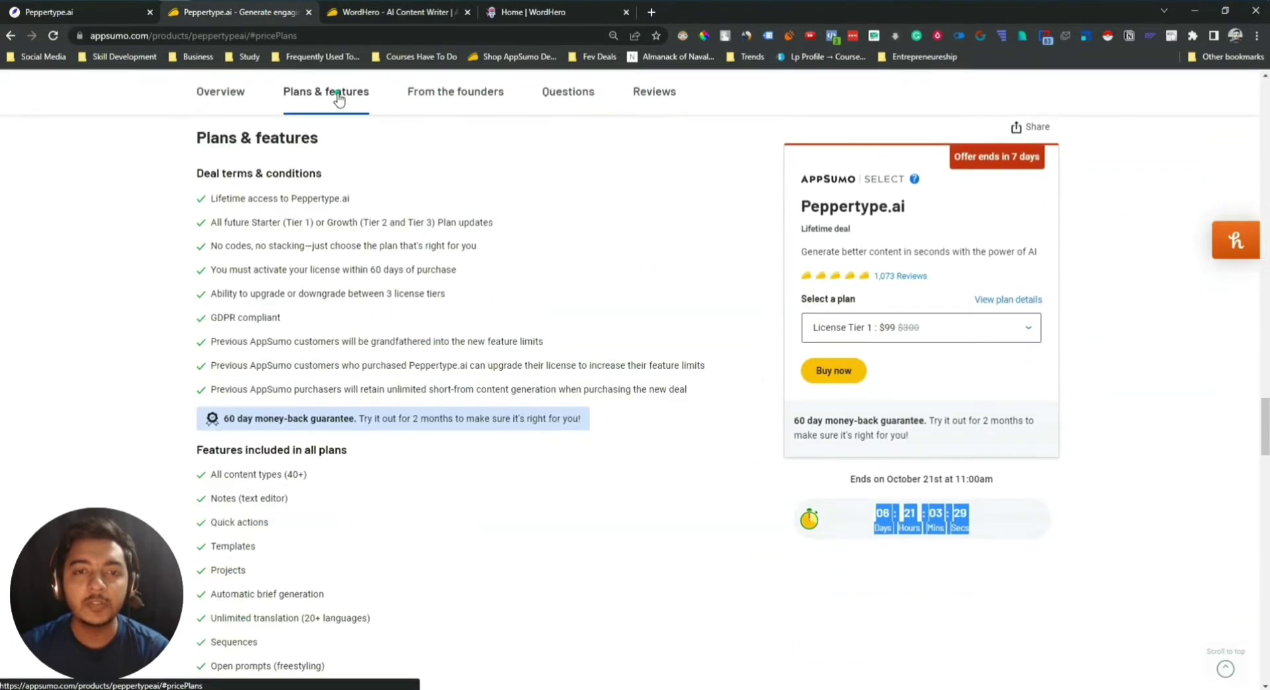
{"action": "scroll", "coordinate": [351, 261], "scroll_direction": "down", "scroll_amount": 2}
{"action": "scroll", "coordinate": [350, 261], "scroll_direction": "down", "scroll_amount": 5}
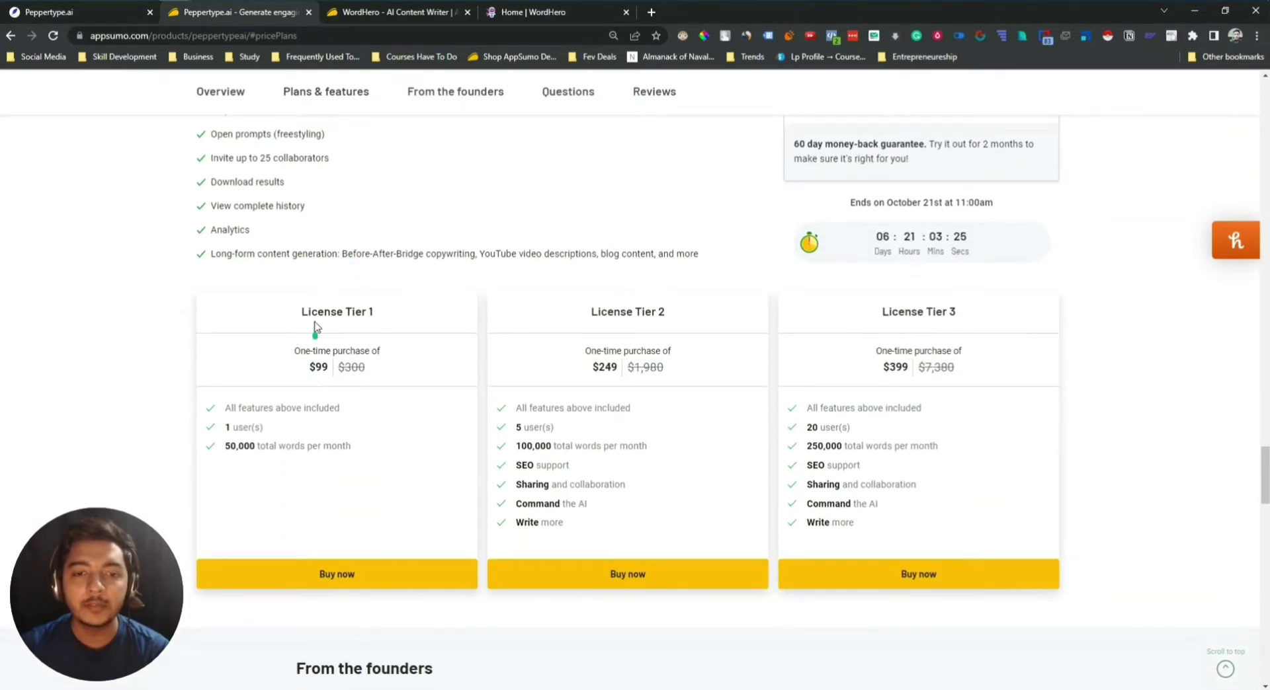
{"action": "left_click_drag", "start_coordinate": [327, 366], "coordinate": [331, 366]}
{"action": "left_click", "coordinate": [342, 364]}
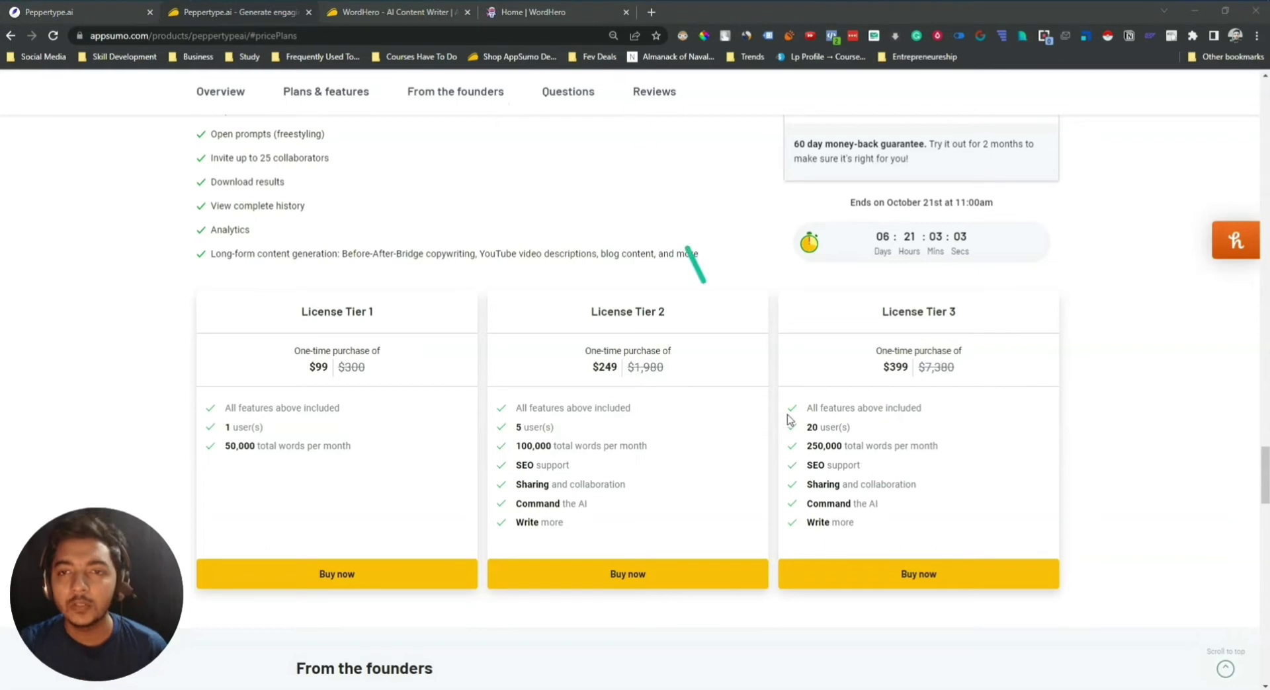
{"action": "left_click_drag", "start_coordinate": [879, 316], "coordinate": [965, 313]}
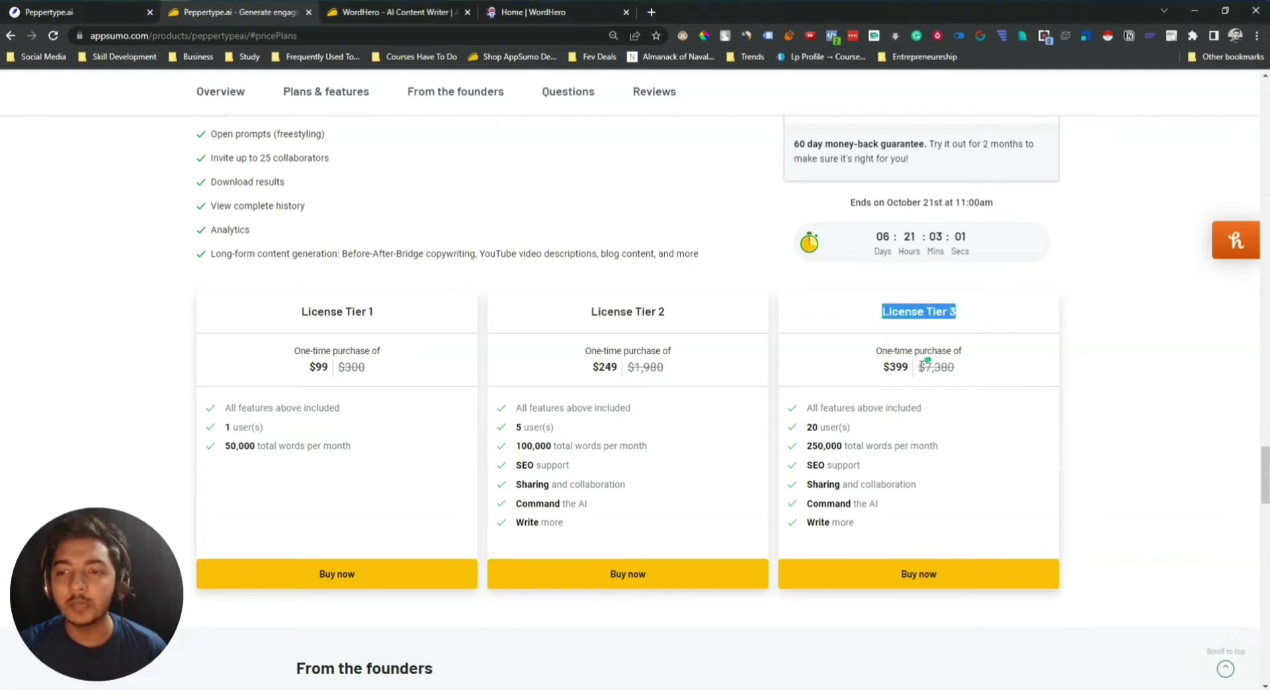
{"action": "left_click_drag", "start_coordinate": [881, 368], "coordinate": [911, 373]}
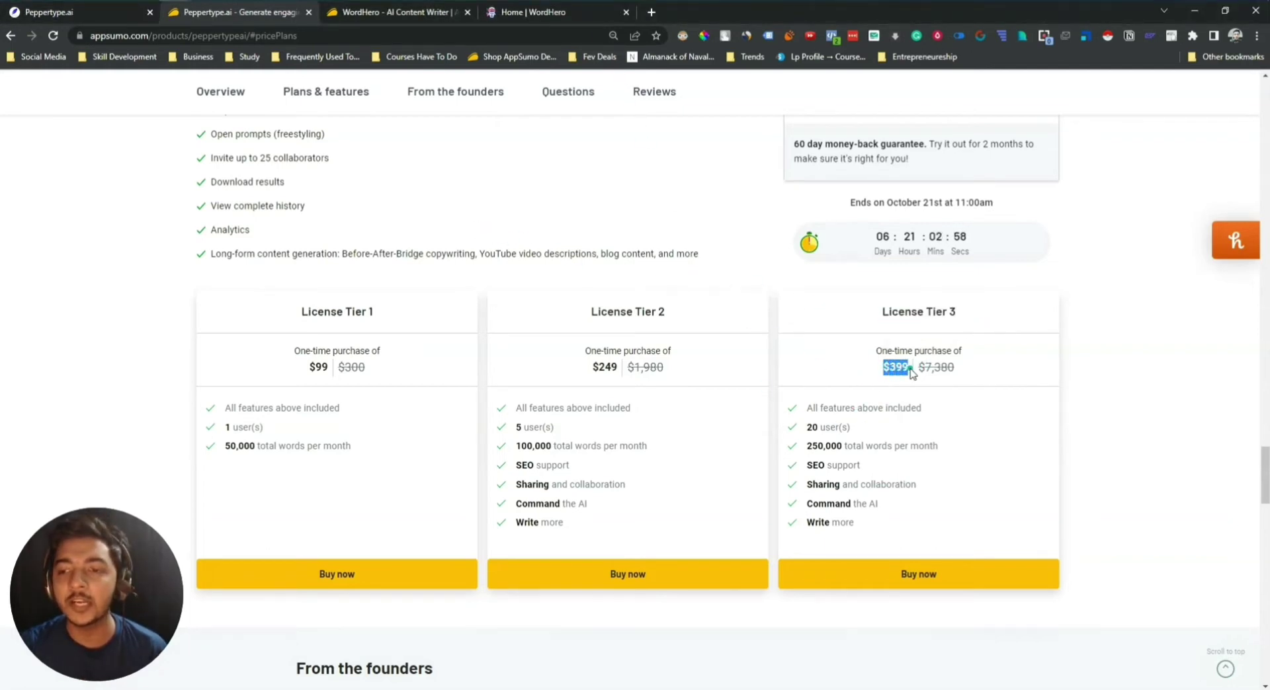
Go to Plans & features on the WordHero deal page and highlight the Single plan's one-time price
{"action": "left_click", "coordinate": [373, 12]}
{"action": "scroll", "coordinate": [346, 244], "scroll_direction": "down", "scroll_amount": 6}
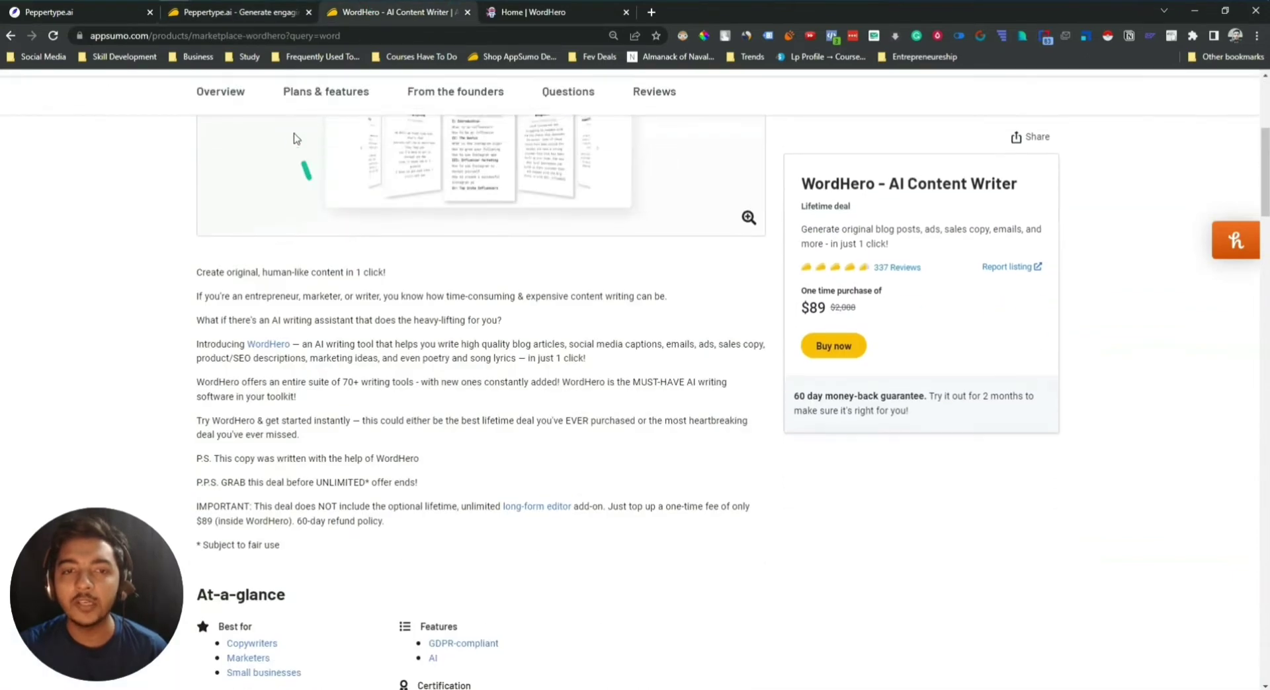
{"action": "left_click", "coordinate": [308, 93]}
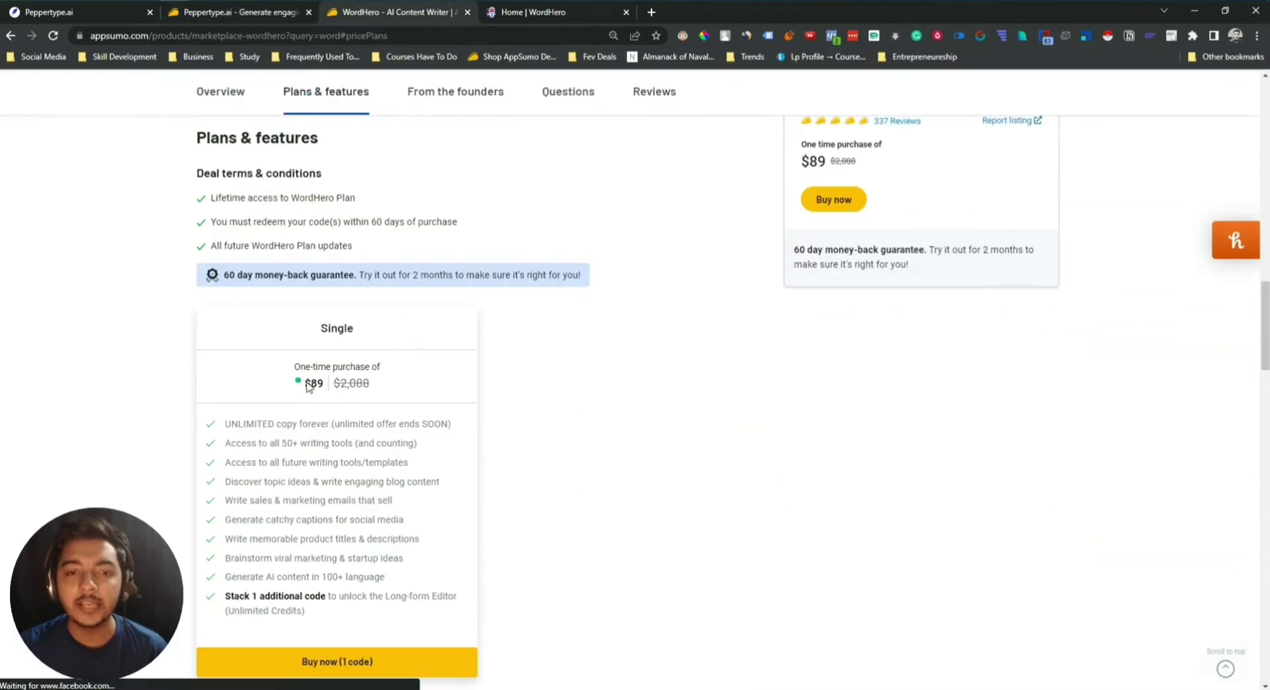
{"action": "left_click_drag", "start_coordinate": [298, 383], "coordinate": [321, 389]}
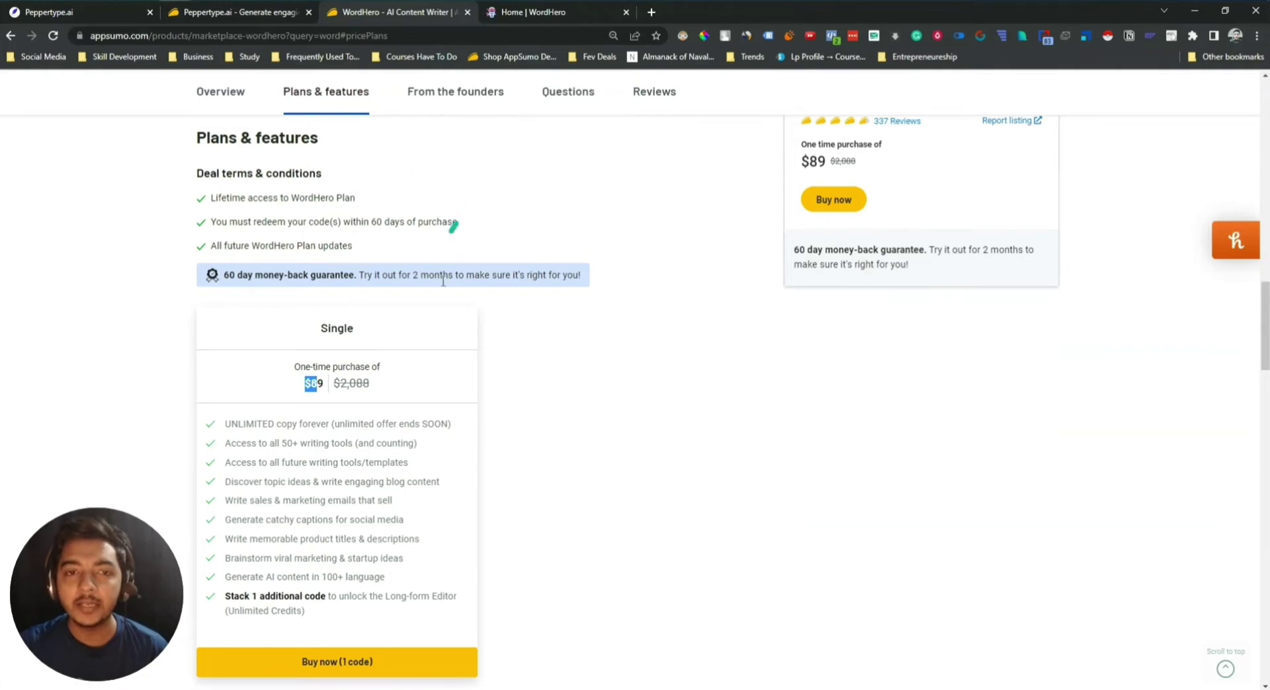
Highlight the IMPORTANT note about the long-form editor add-on in the WordHero deal description
{"action": "scroll", "coordinate": [445, 285], "scroll_direction": "up", "scroll_amount": 5}
{"action": "scroll", "coordinate": [416, 387], "scroll_direction": "up", "scroll_amount": 10}
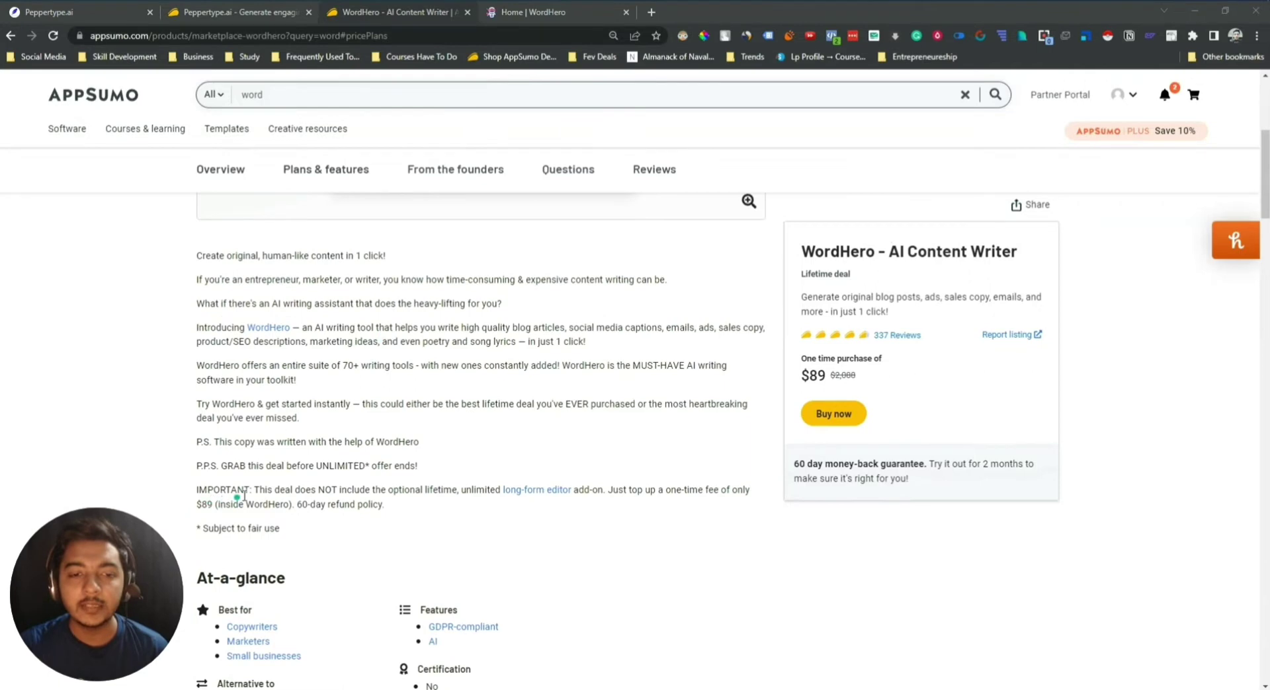
{"action": "left_click_drag", "start_coordinate": [257, 490], "coordinate": [423, 507]}
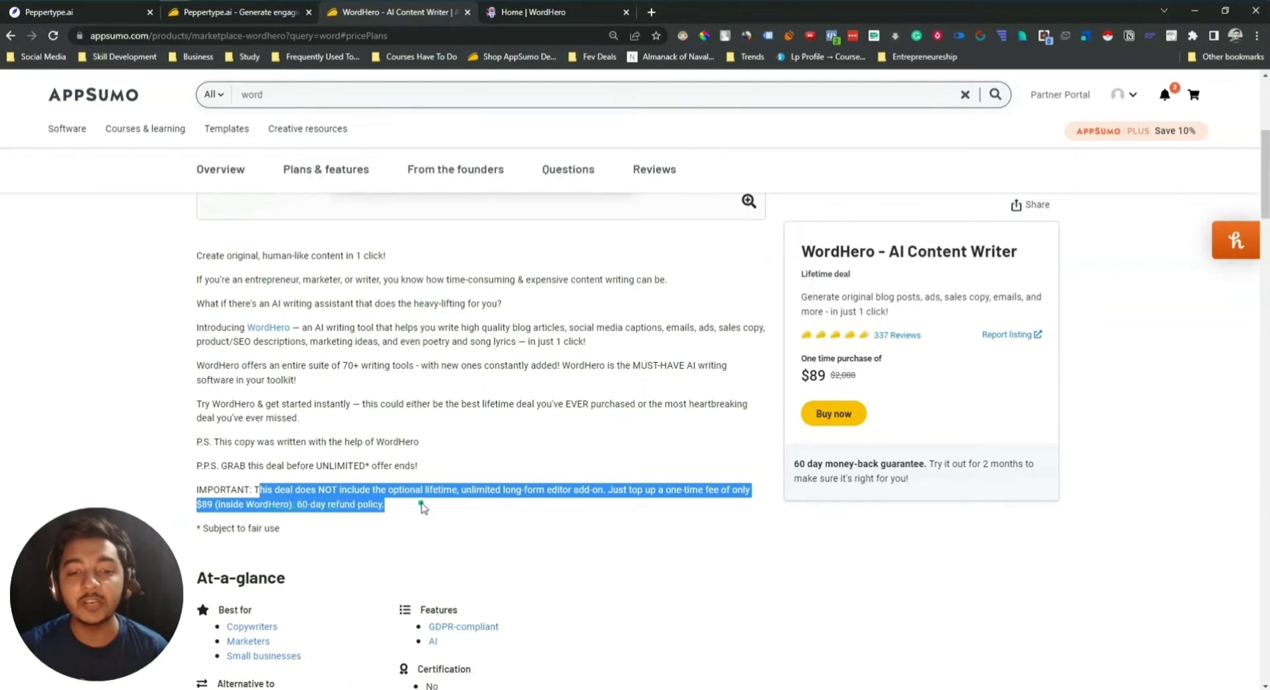
{"action": "left_click", "coordinate": [421, 506]}
Compare the WordHero Single plan's price with the long-form editor top-up fee, highlighting each amount on the page
{"action": "scroll", "coordinate": [426, 509], "scroll_direction": "down", "scroll_amount": 15}
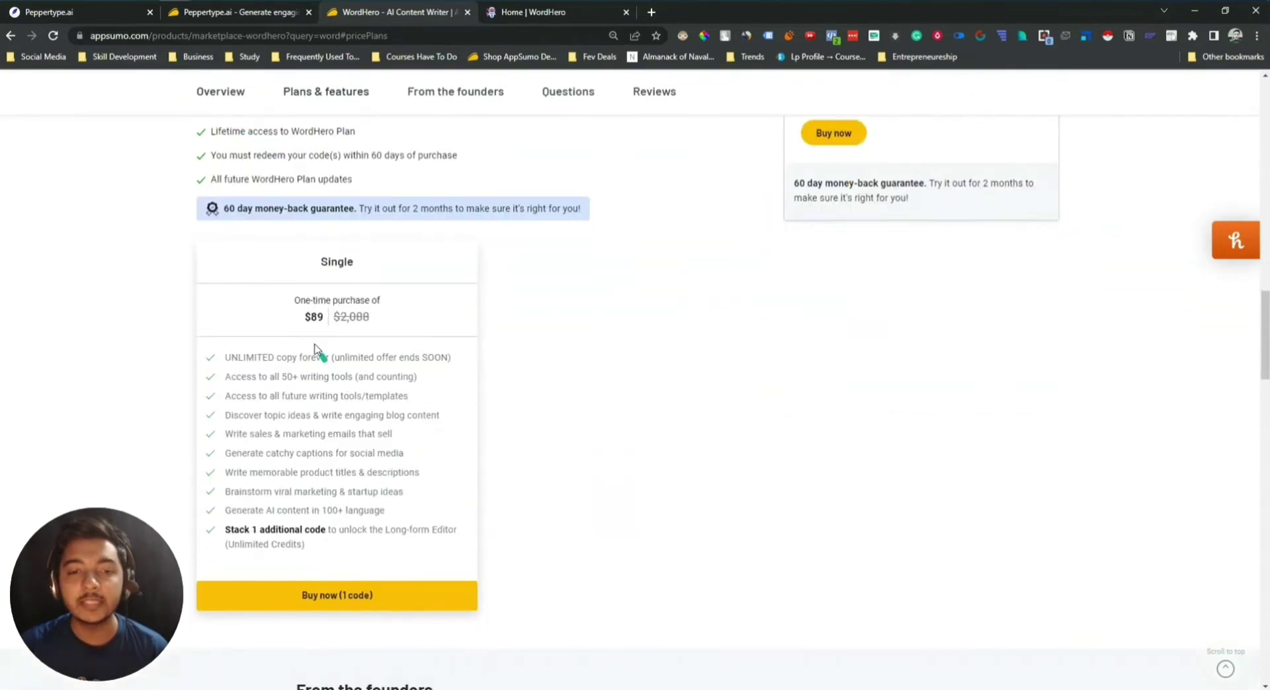
{"action": "left_click_drag", "start_coordinate": [305, 318], "coordinate": [323, 320]}
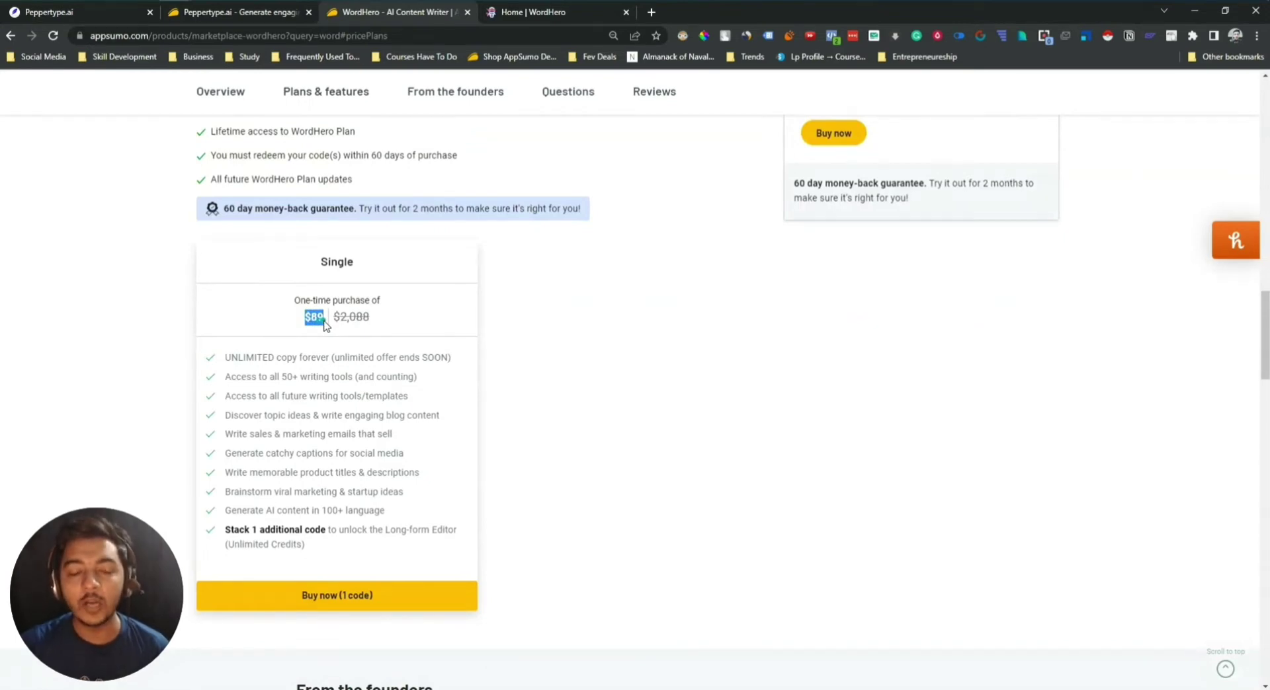
{"action": "scroll", "coordinate": [358, 351], "scroll_direction": "up", "scroll_amount": 15}
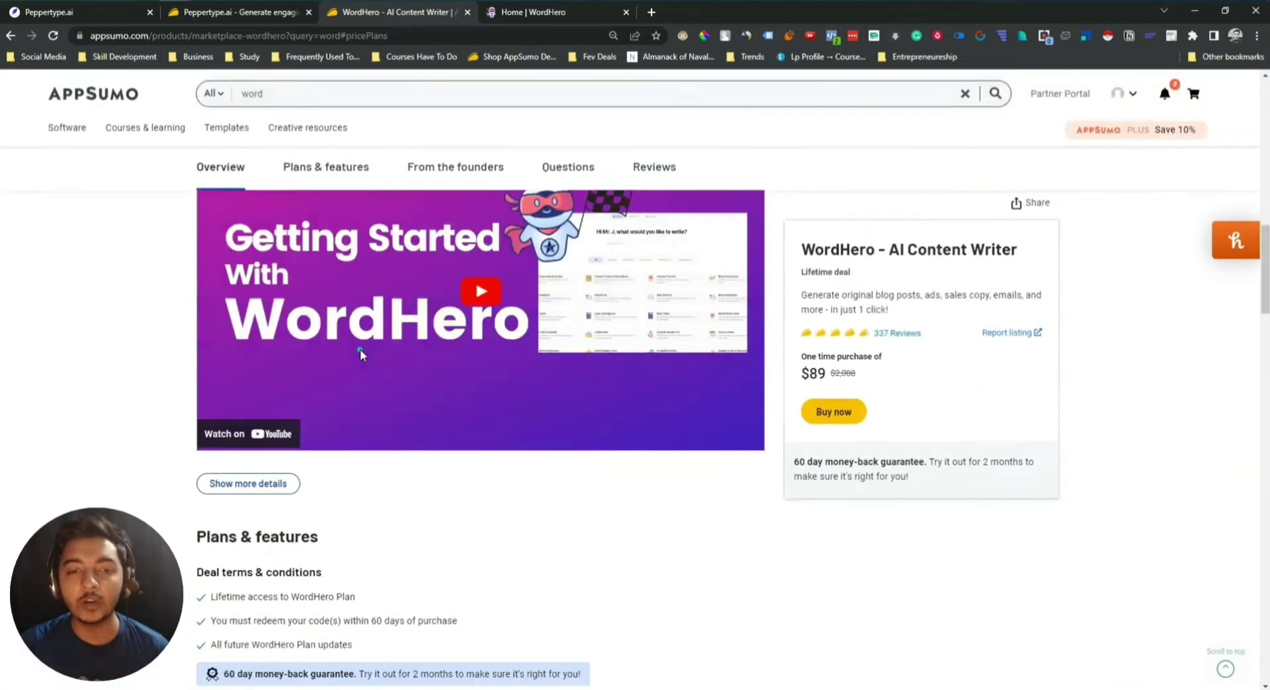
{"action": "scroll", "coordinate": [360, 350], "scroll_direction": "down", "scroll_amount": 1}
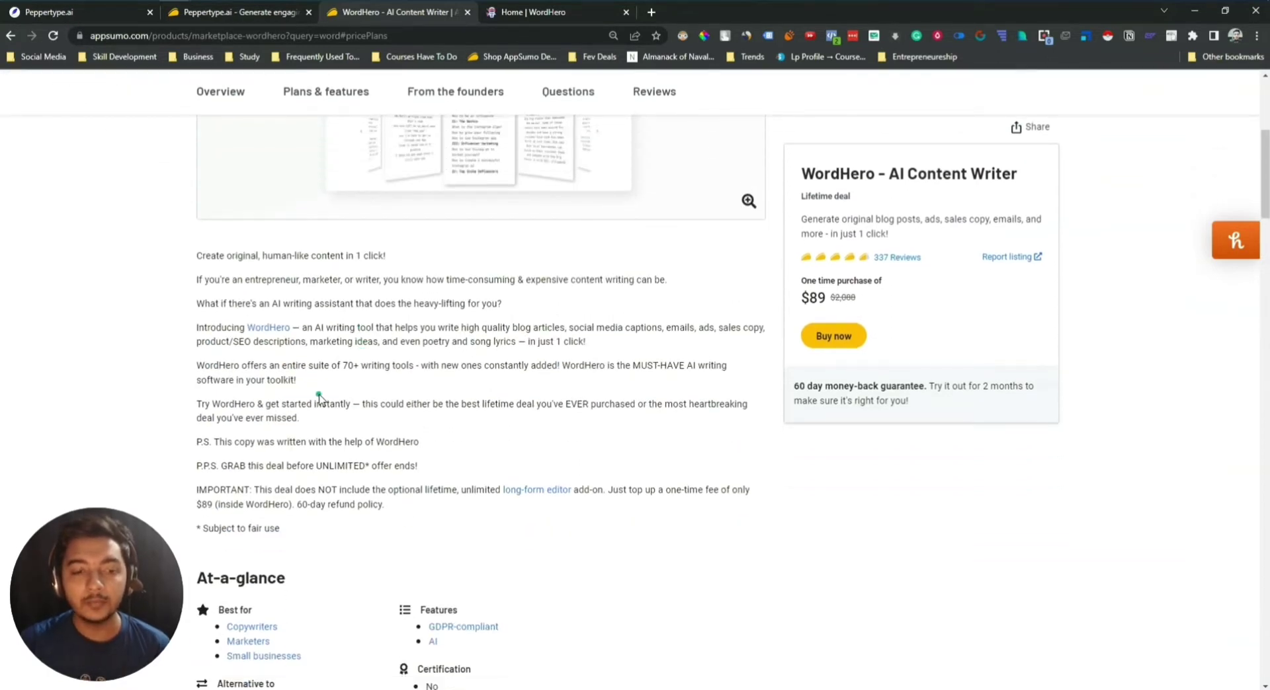
{"action": "left_click_drag", "start_coordinate": [196, 506], "coordinate": [215, 505]}
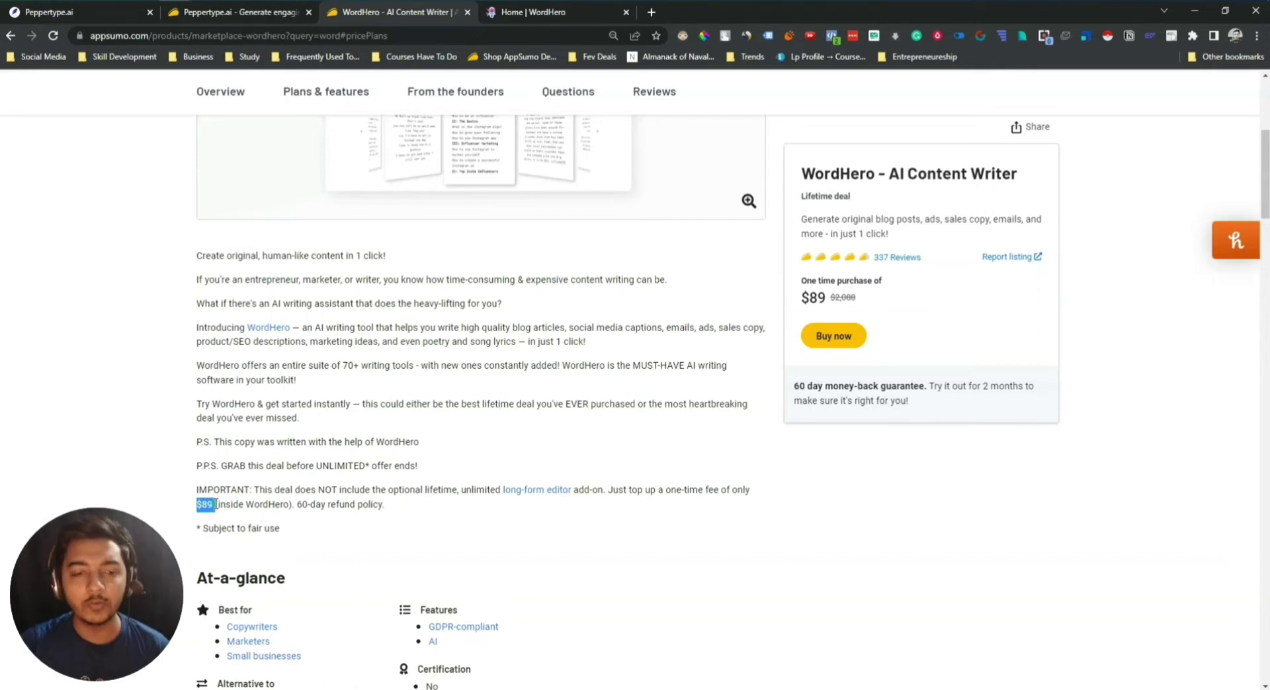
{"action": "left_click", "coordinate": [215, 505]}
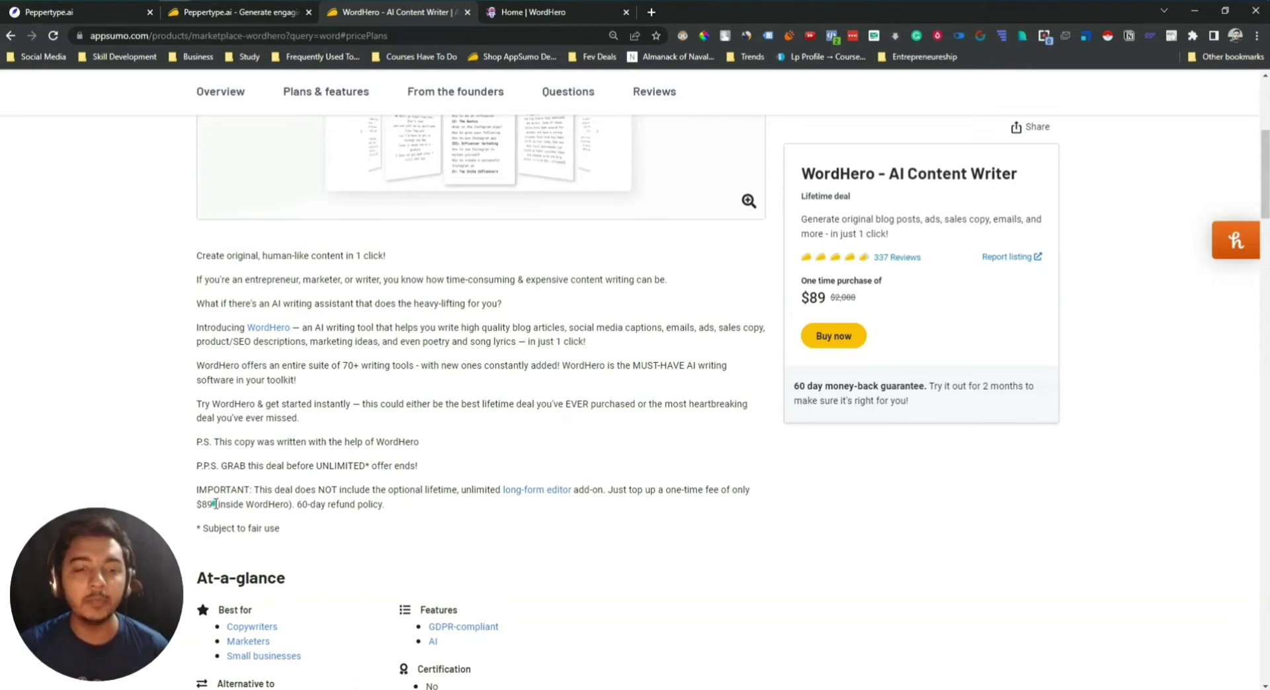
Switch to Calculator, highlight the result of 89 + 89, and close the calculator window
{"action": "key", "text": "alt+Tab"}
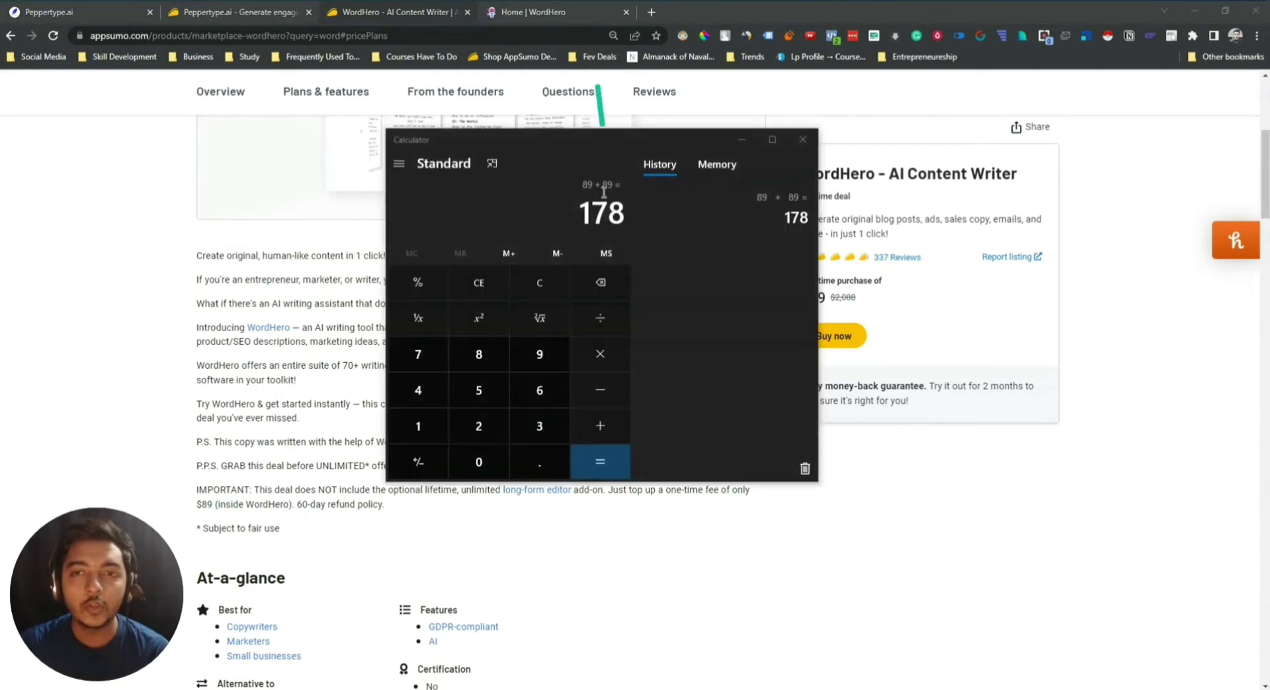
{"action": "double_click", "coordinate": [584, 211]}
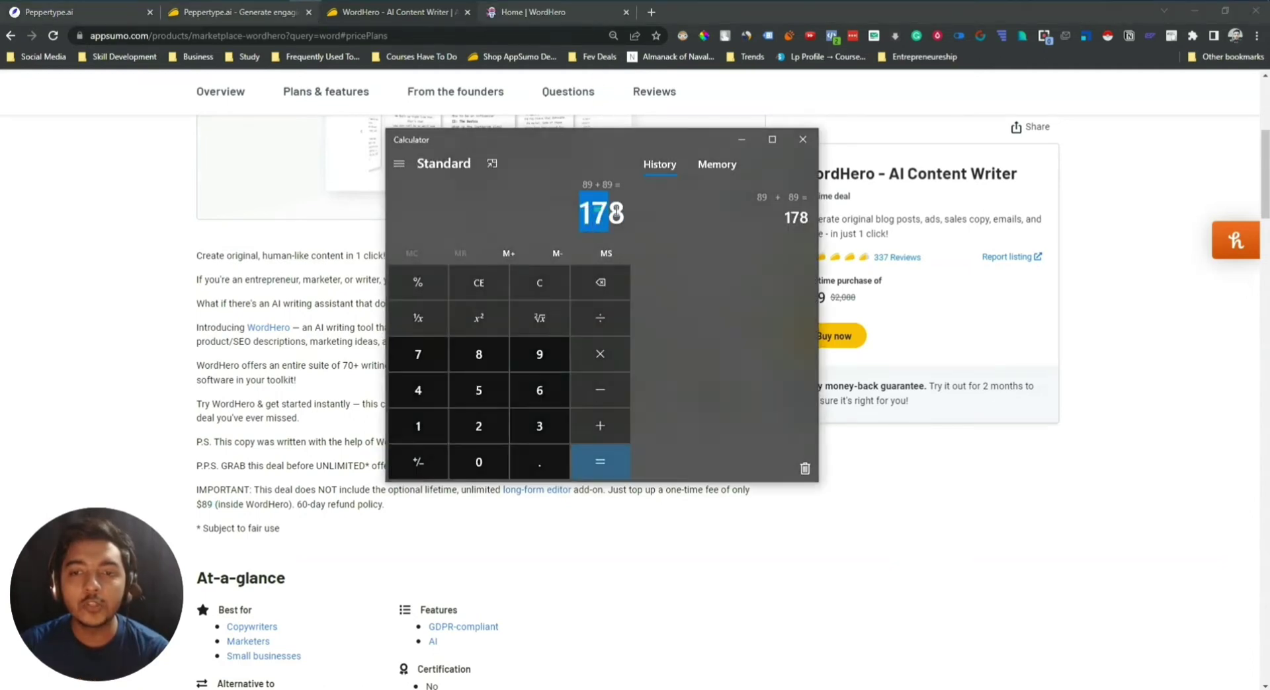
{"action": "left_click", "coordinate": [794, 143]}
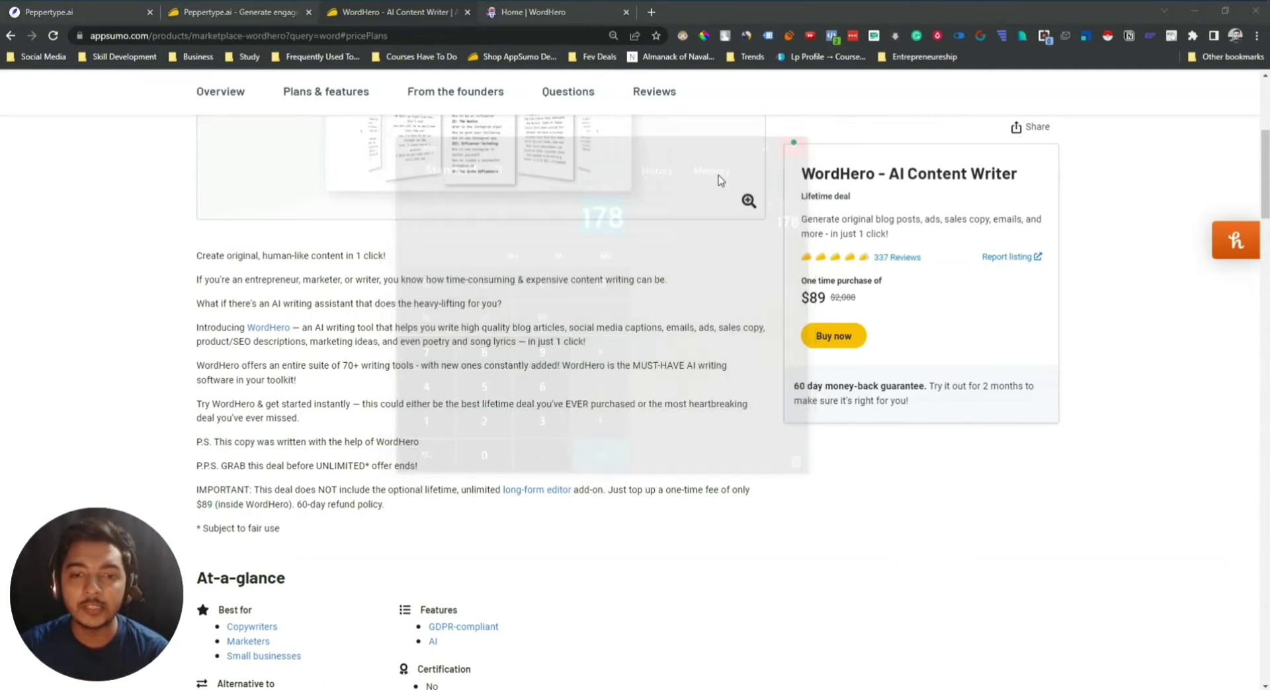
Return to the WordHero Single plan and highlight its one-time purchase line
{"action": "scroll", "coordinate": [504, 343], "scroll_direction": "down", "scroll_amount": 15}
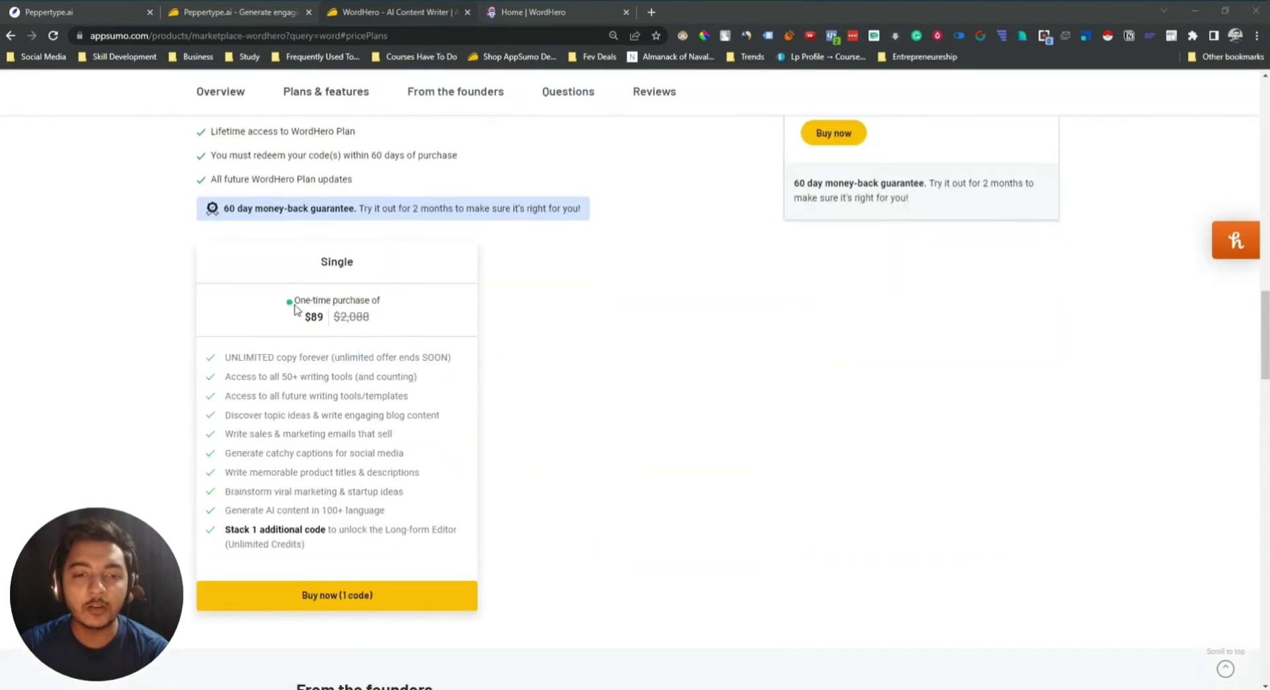
{"action": "left_click_drag", "start_coordinate": [298, 302], "coordinate": [362, 314]}
{"action": "left_click", "coordinate": [361, 311]}
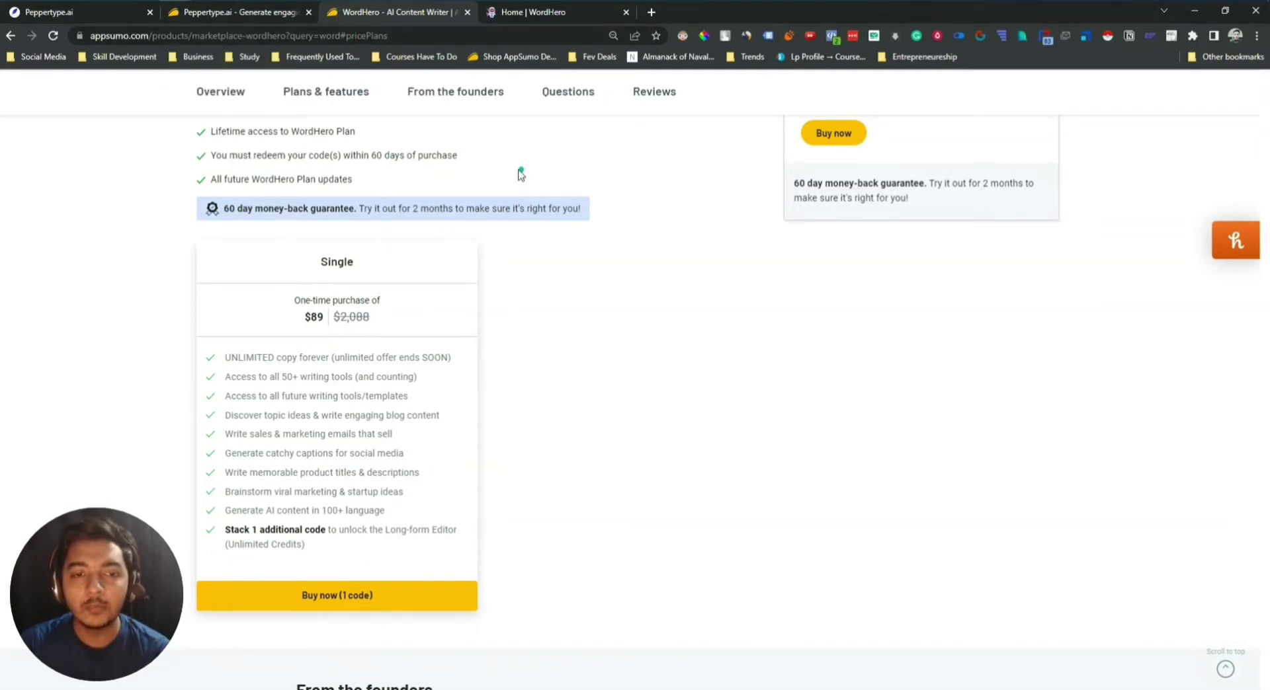
Review the License Tier 3 features on the Peppertype.ai deal page, highlighting the user and word limits, collaboration, Command and Write entries
{"action": "left_click", "coordinate": [244, 16]}
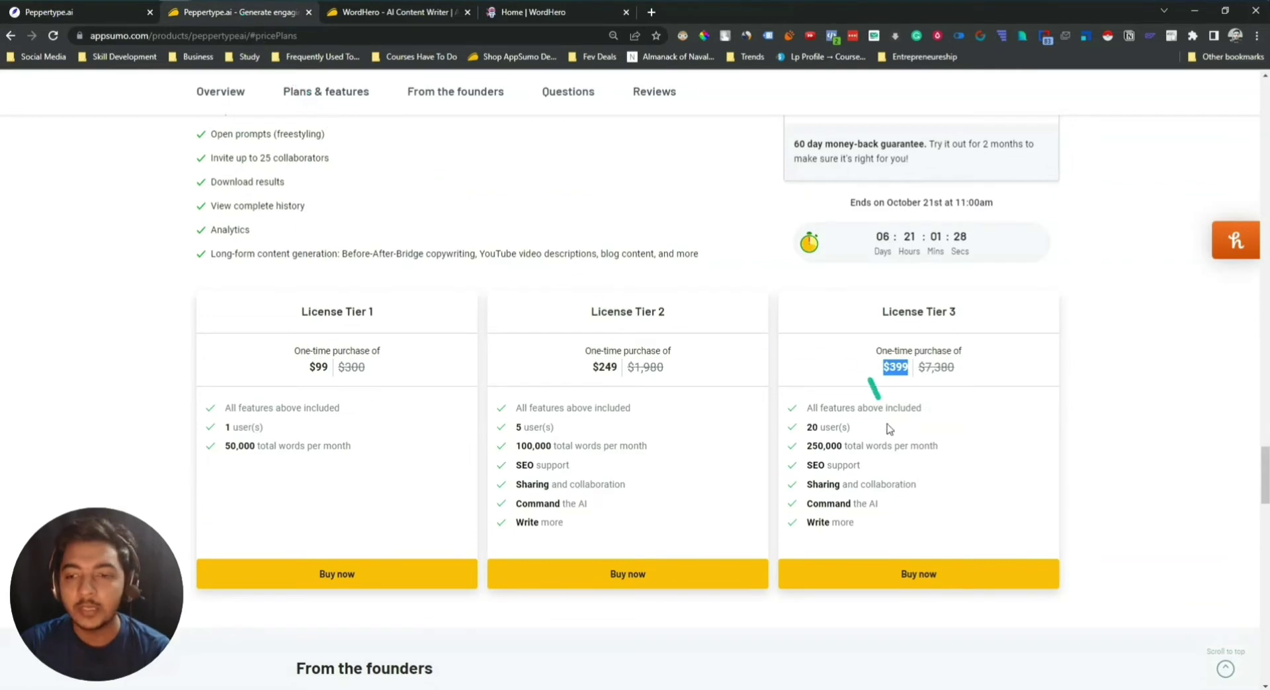
{"action": "left_click_drag", "start_coordinate": [809, 429], "coordinate": [940, 447]}
{"action": "left_click", "coordinate": [810, 446]}
{"action": "left_click_drag", "start_coordinate": [817, 463], "coordinate": [916, 485]}
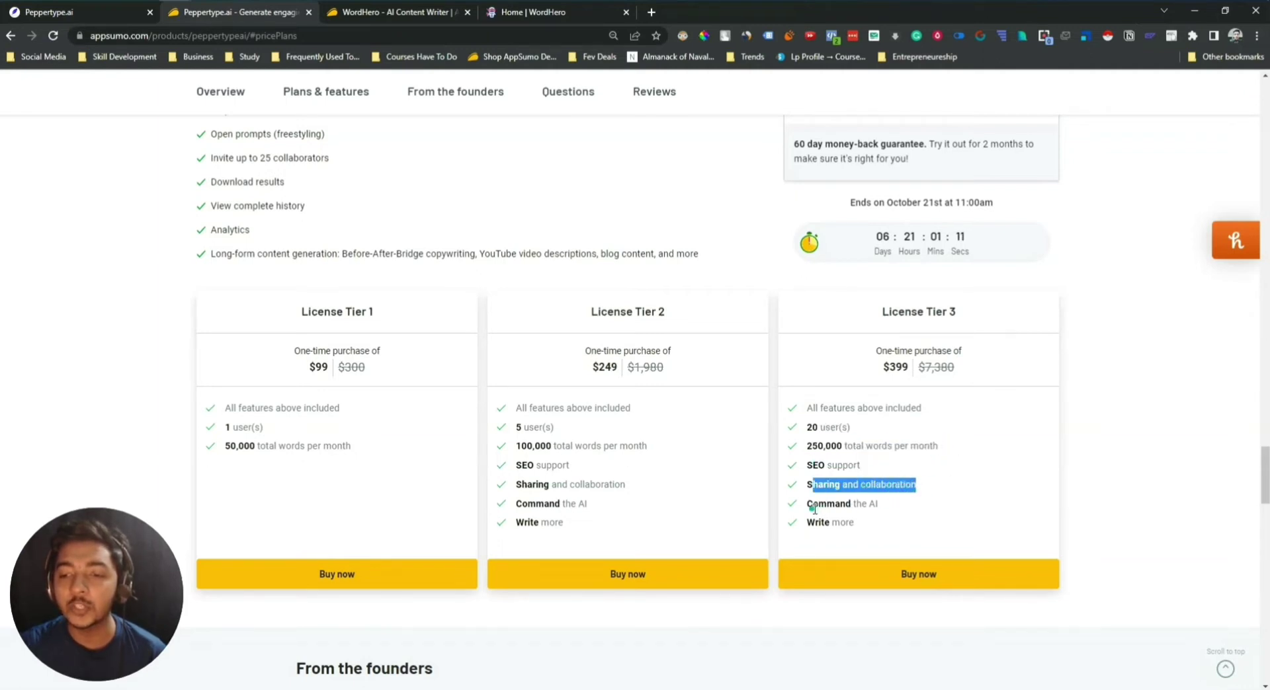
{"action": "left_click_drag", "start_coordinate": [812, 504], "coordinate": [903, 504]}
{"action": "left_click_drag", "start_coordinate": [820, 522], "coordinate": [878, 519]}
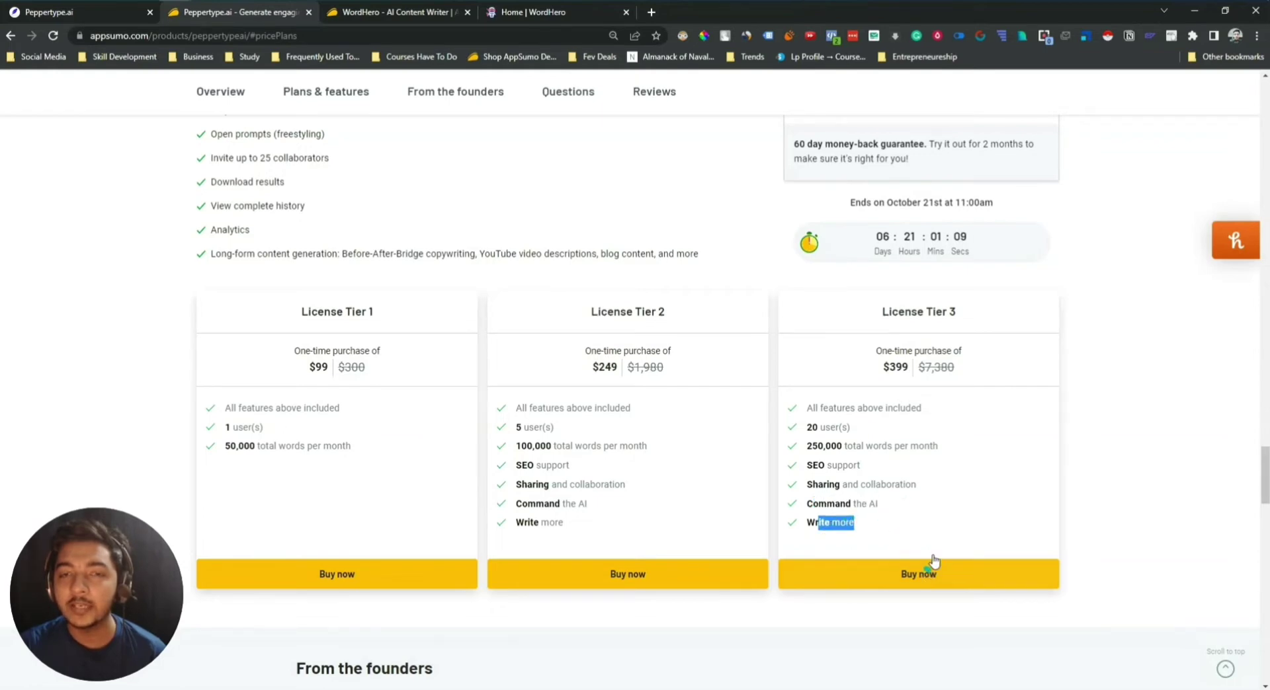
Highlight the unlimited copy and 50+ writing tools features in the WordHero Single plan
{"action": "left_click", "coordinate": [410, 17]}
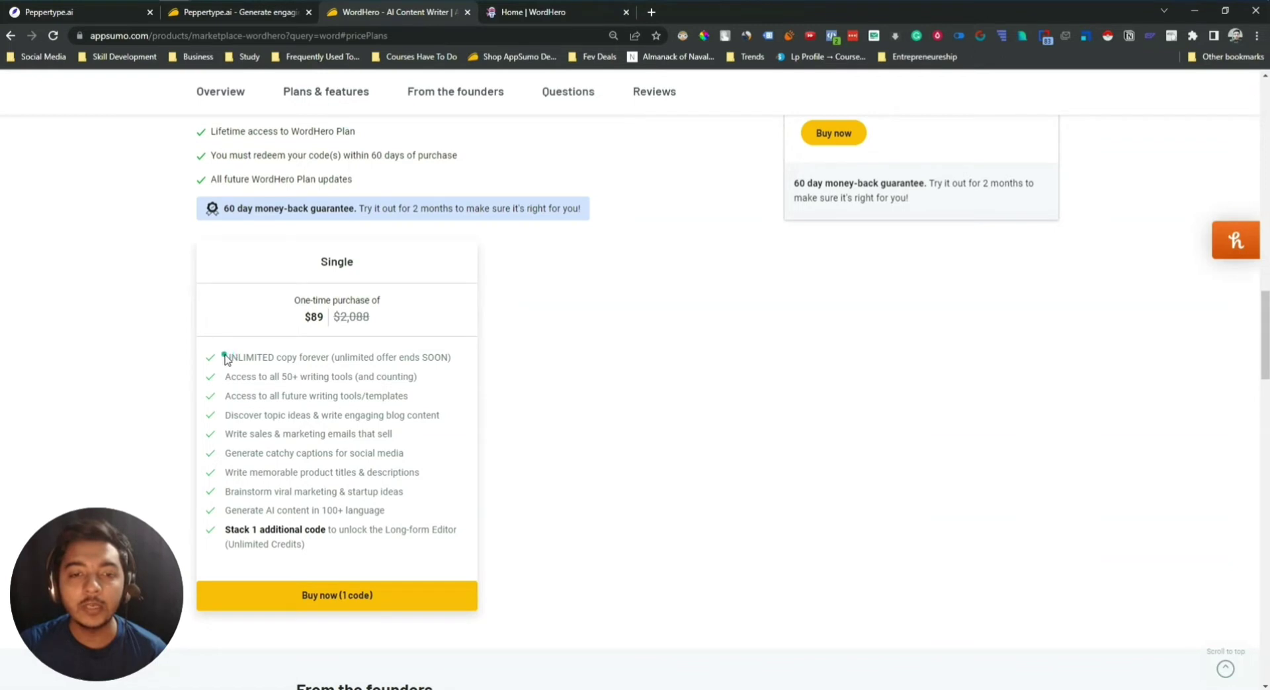
{"action": "left_click_drag", "start_coordinate": [248, 352], "coordinate": [390, 351]}
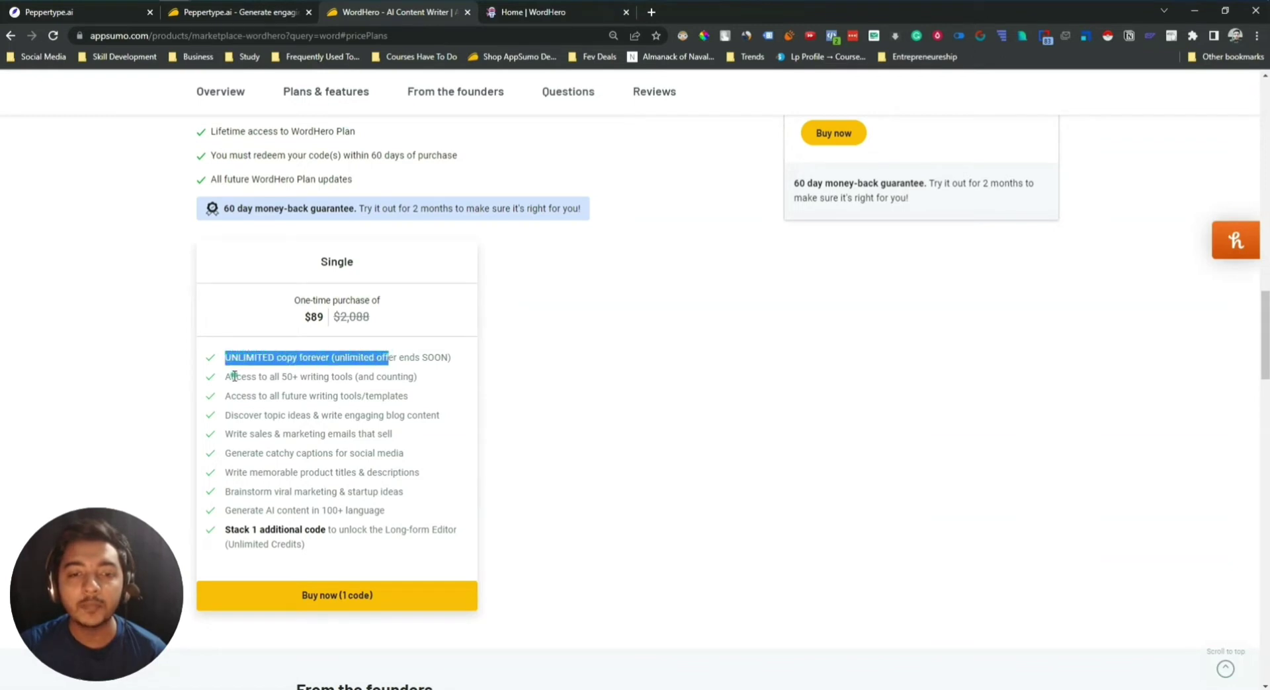
{"action": "left_click_drag", "start_coordinate": [231, 376], "coordinate": [412, 375]}
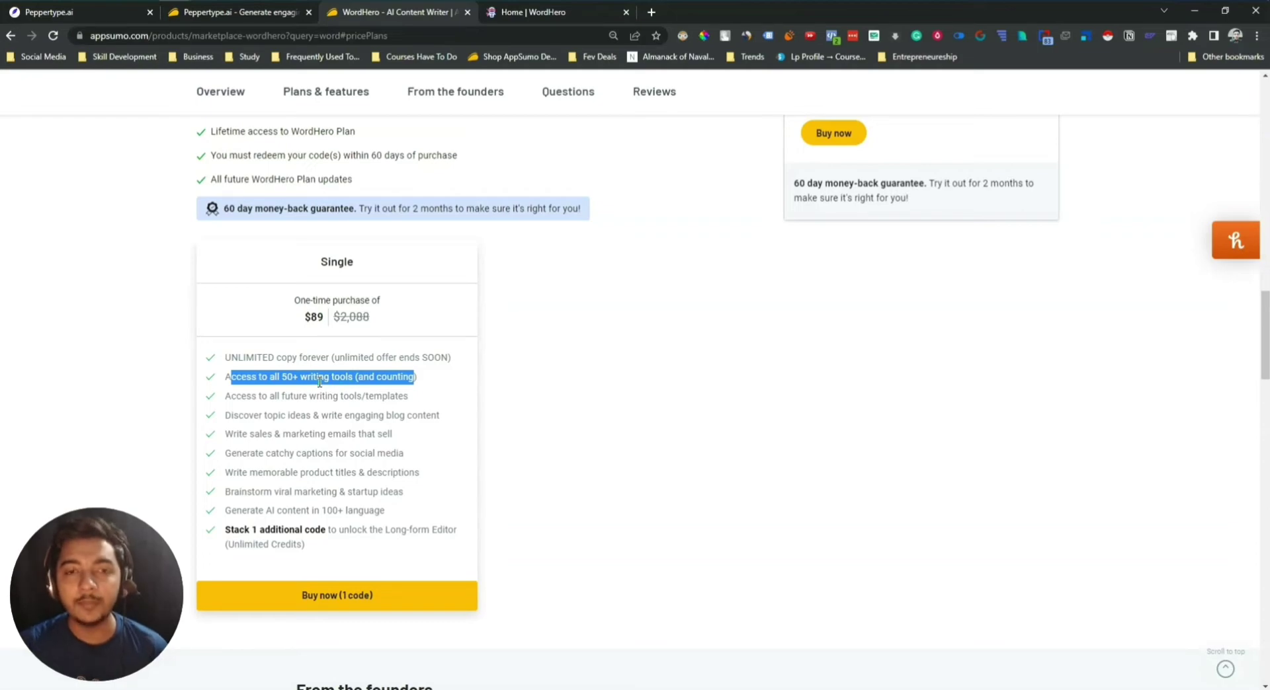
Open the WordHero app's home page and browse its writing tools up to the start of the list
{"action": "left_click", "coordinate": [537, 11]}
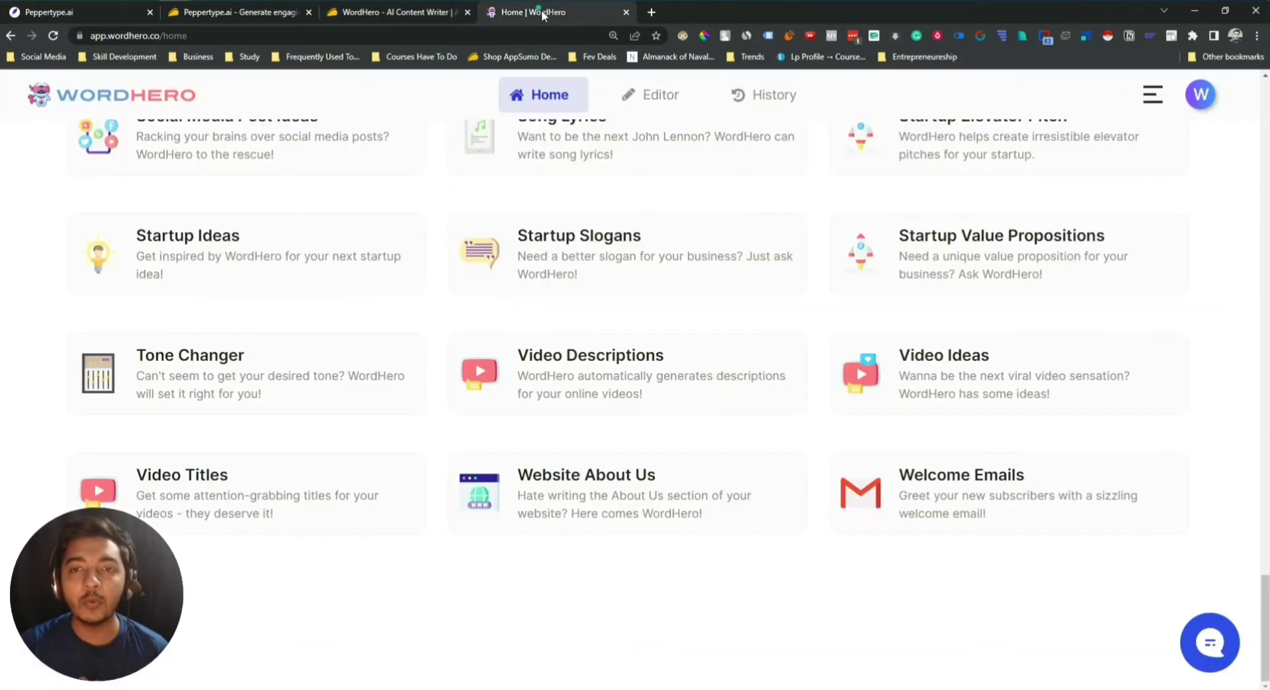
{"action": "scroll", "coordinate": [761, 397], "scroll_direction": "up", "scroll_amount": 7}
{"action": "scroll", "coordinate": [746, 538], "scroll_direction": "up", "scroll_amount": 20}
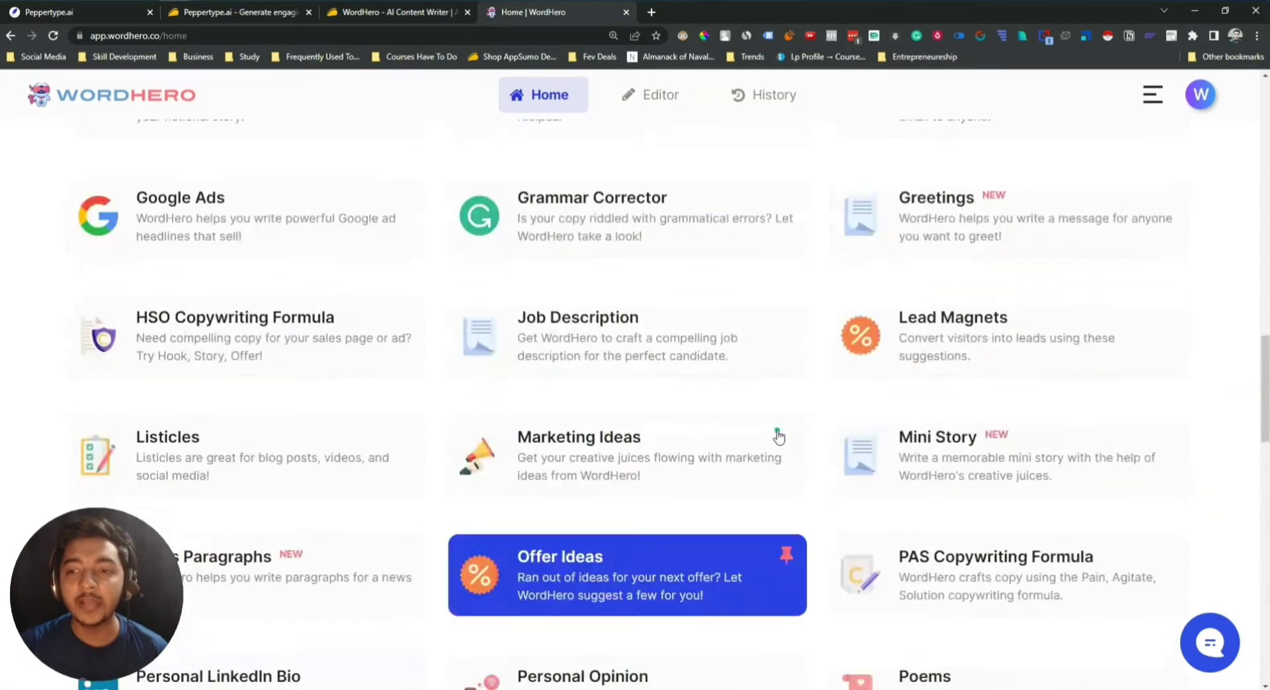
{"action": "scroll", "coordinate": [779, 437], "scroll_direction": "up", "scroll_amount": 1}
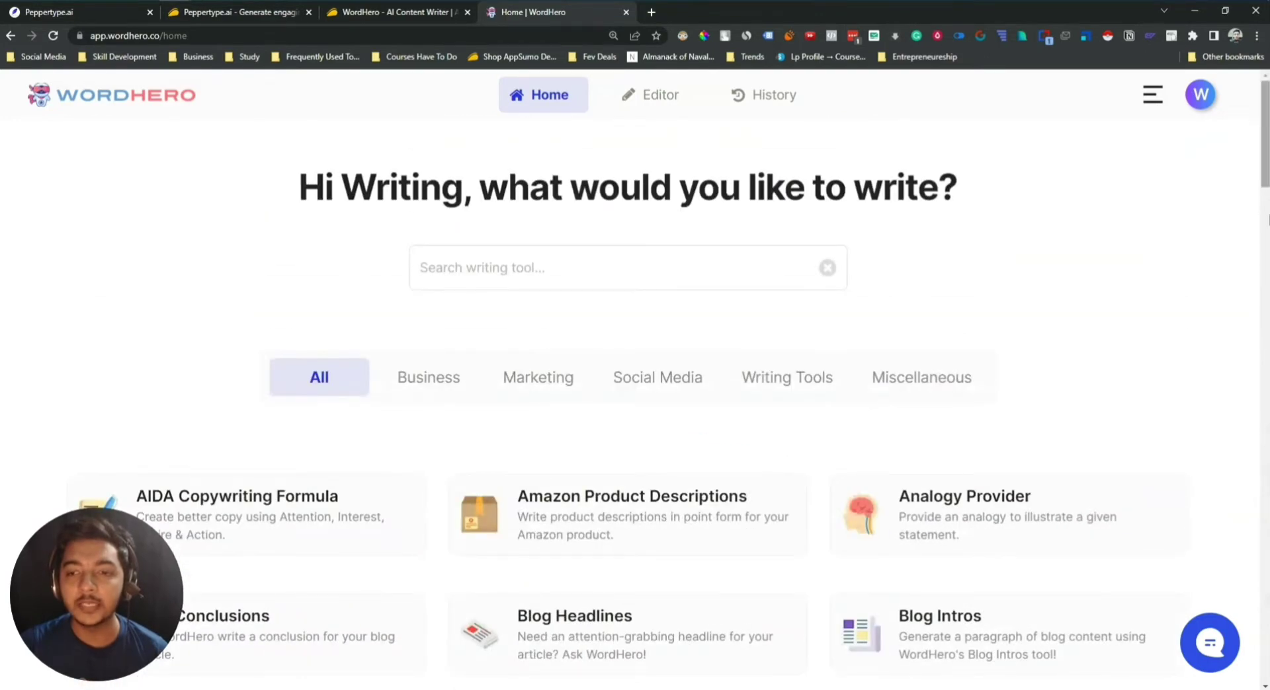
Return to the WordHero Single plan on AppSumo and highlight the 50+ writing tools and future writing tools/templates entries
{"action": "left_click", "coordinate": [387, 13]}
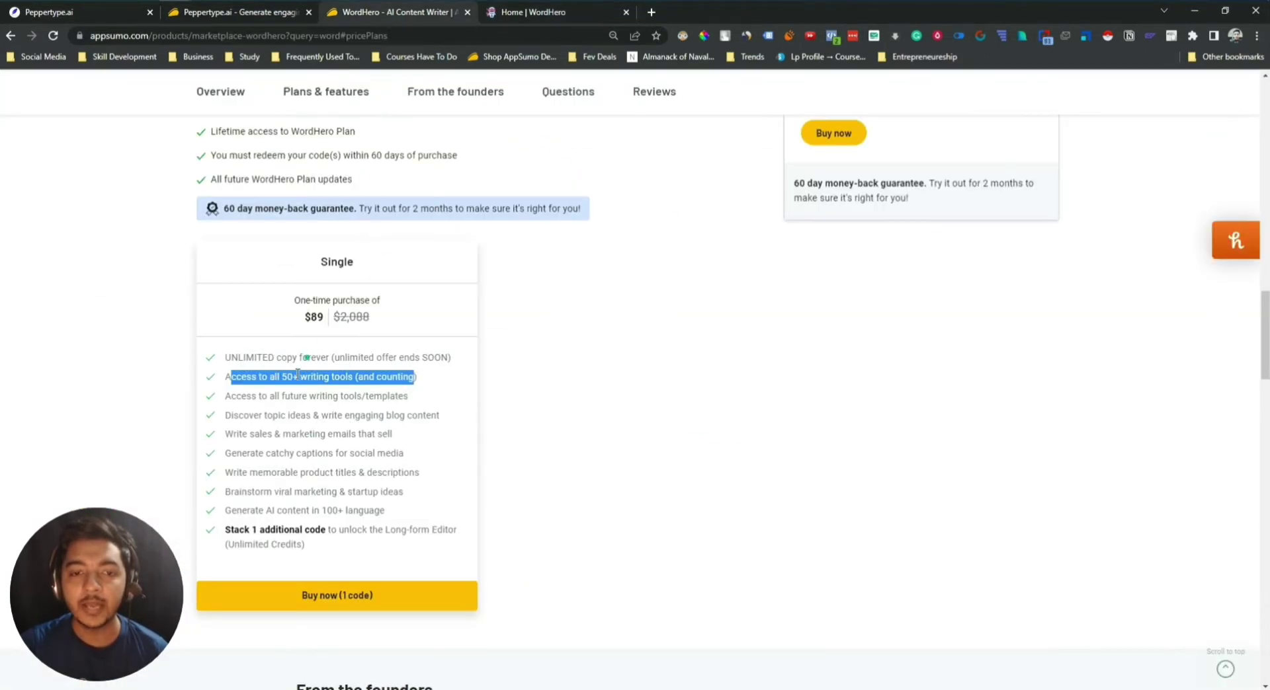
{"action": "left_click", "coordinate": [263, 376]}
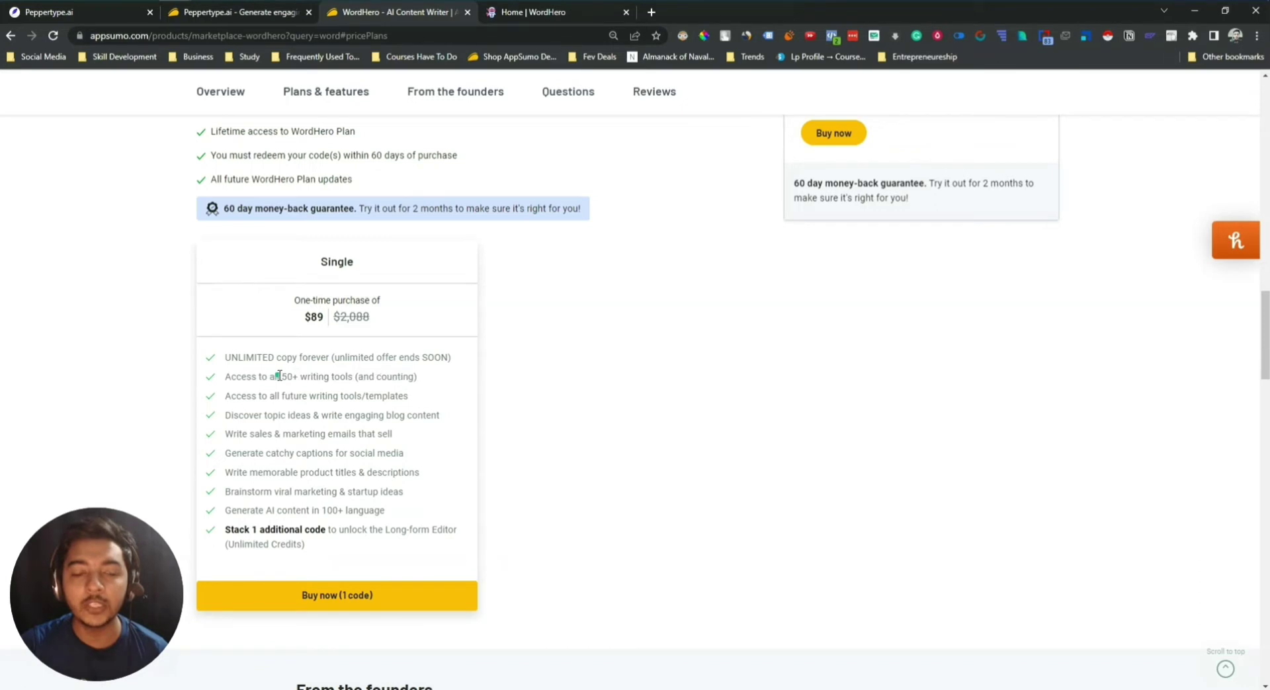
{"action": "left_click_drag", "start_coordinate": [279, 375], "coordinate": [330, 376]}
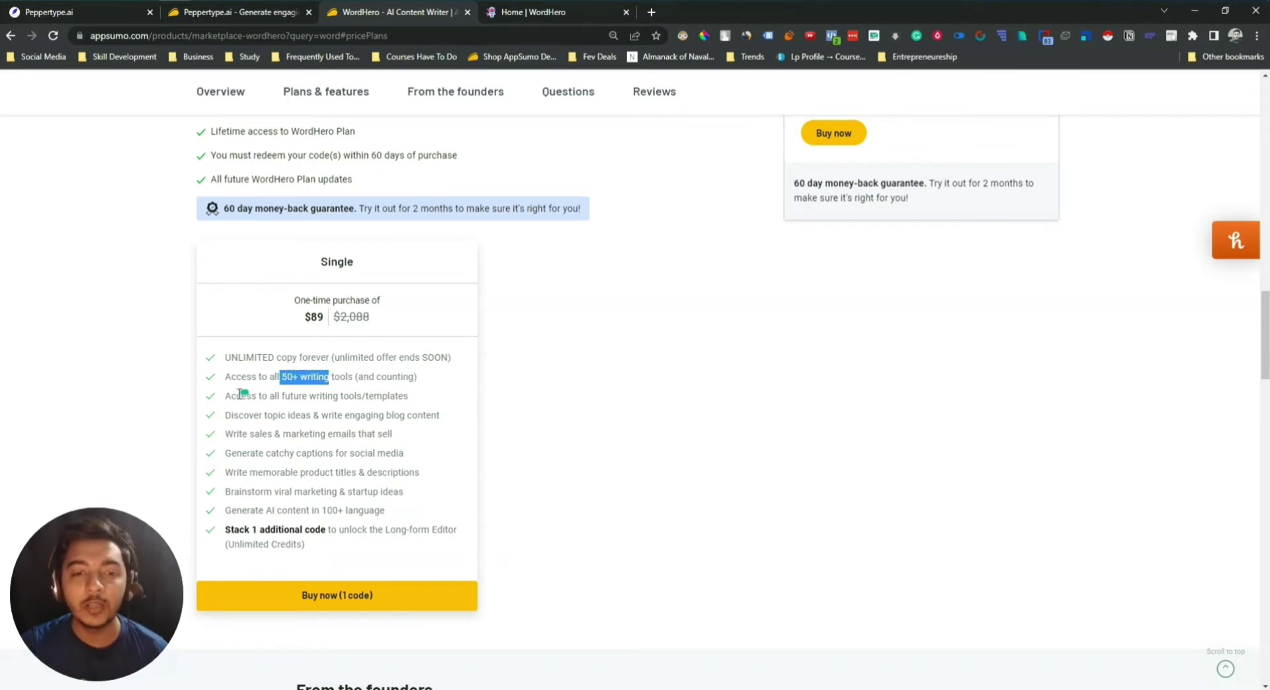
{"action": "left_click_drag", "start_coordinate": [236, 396], "coordinate": [431, 399]}
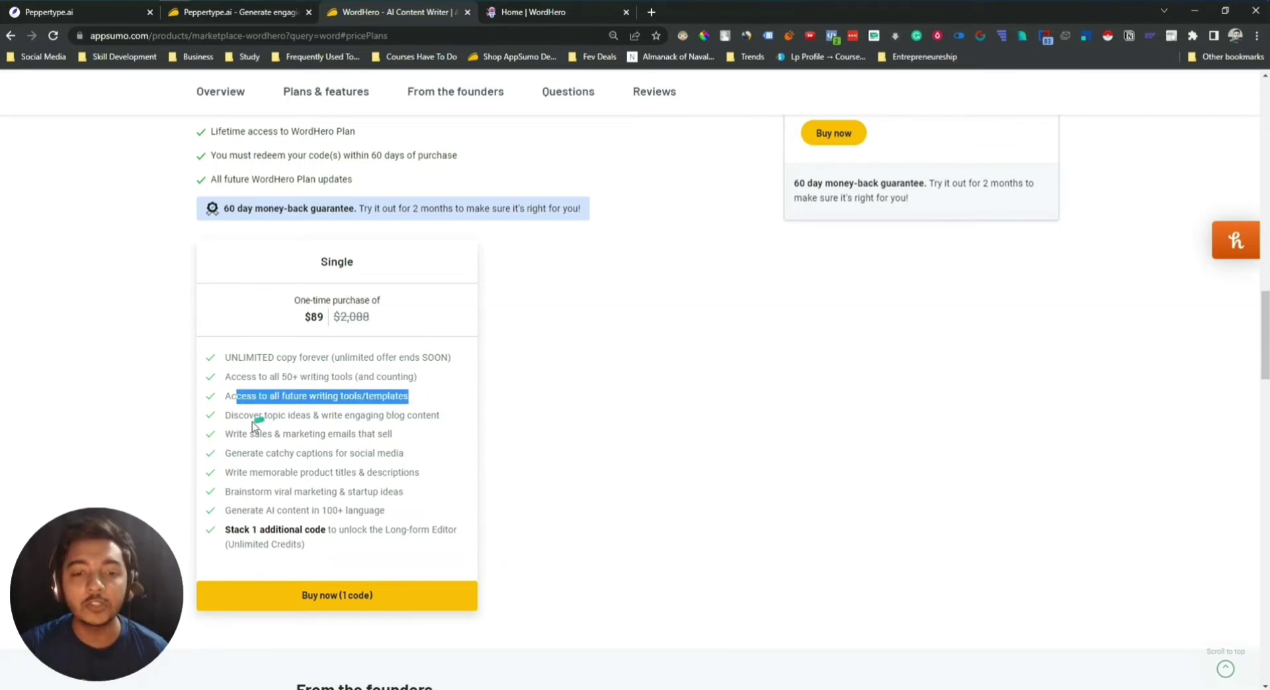
Highlight the WordHero Single plan features one by one, from blog topic ideas through AI content in 100+ languages
{"action": "left_click_drag", "start_coordinate": [225, 415], "coordinate": [450, 415]}
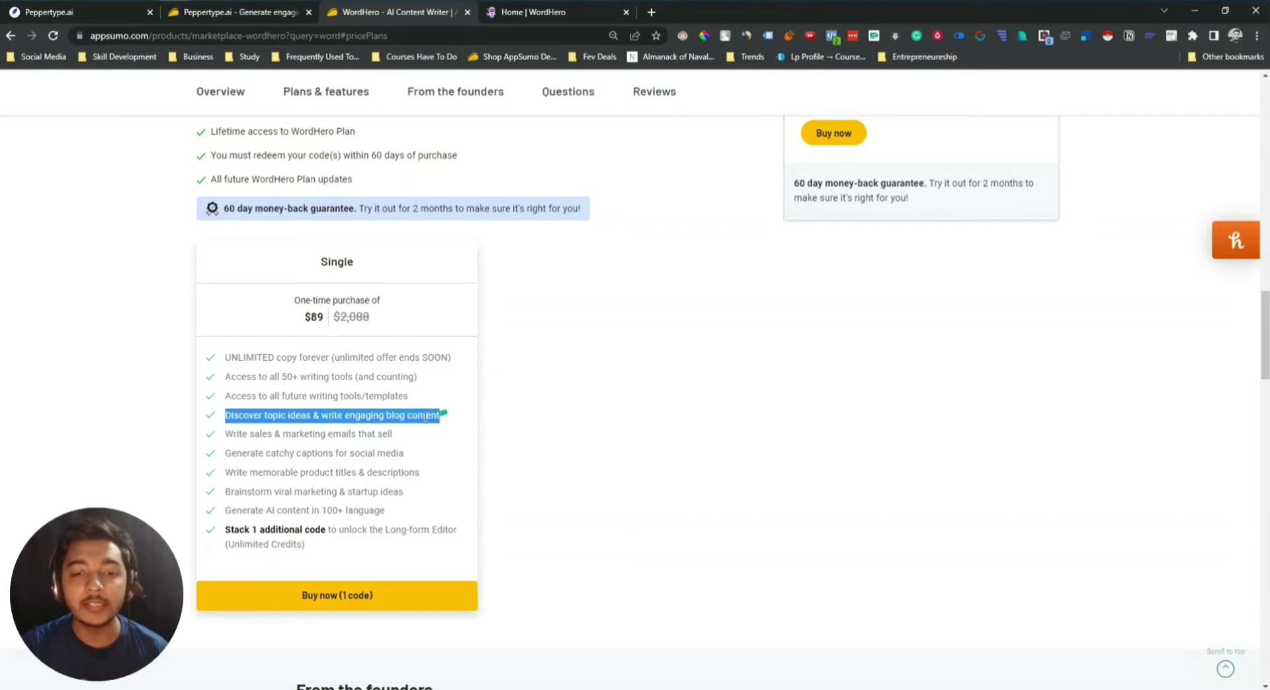
{"action": "left_click_drag", "start_coordinate": [225, 434], "coordinate": [413, 439]}
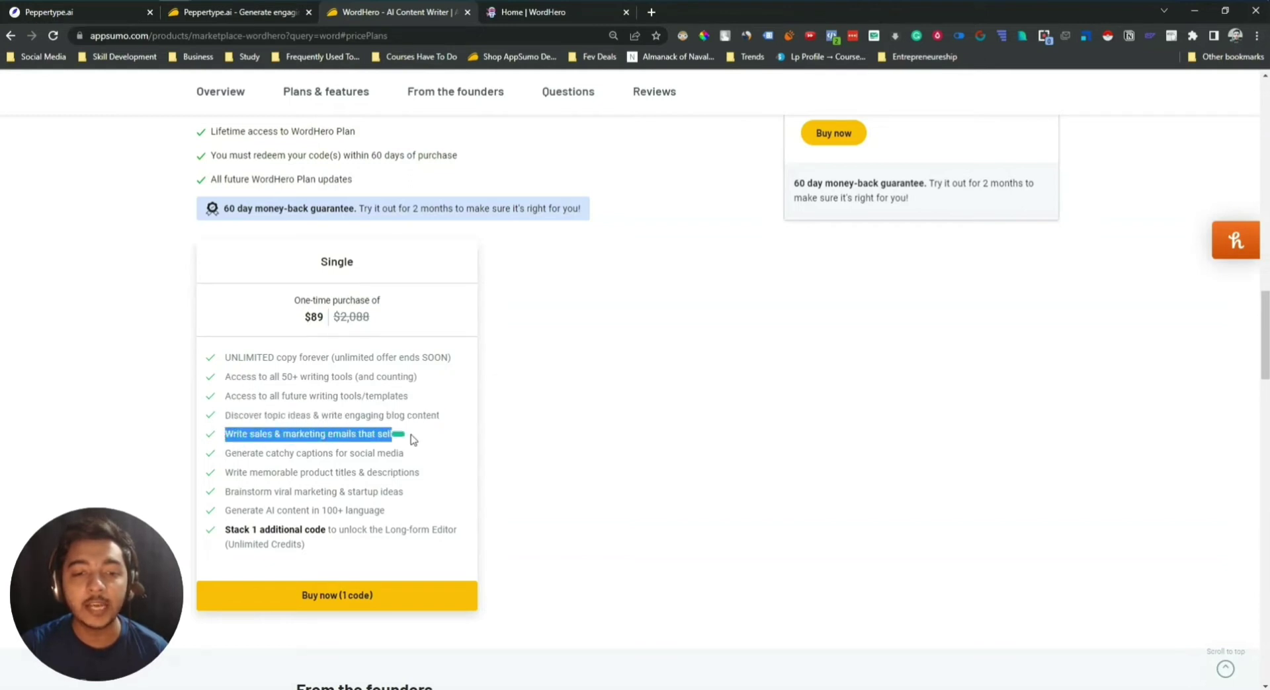
{"action": "left_click_drag", "start_coordinate": [226, 453], "coordinate": [425, 459]}
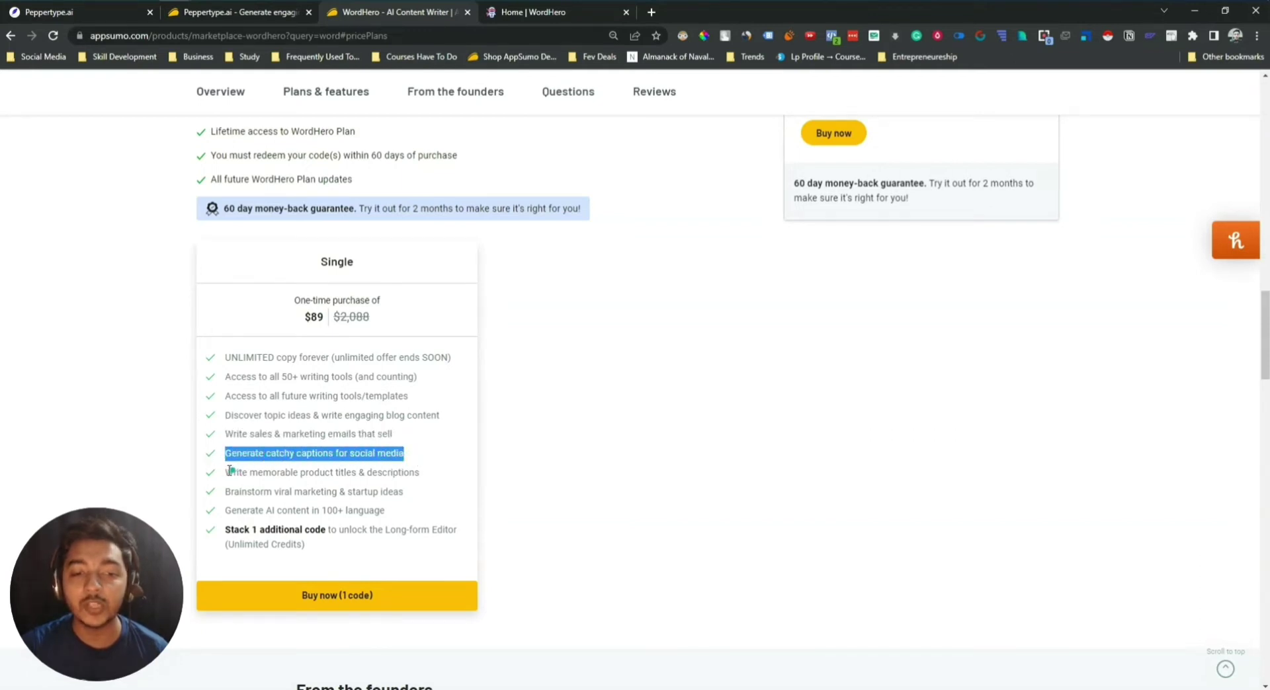
{"action": "left_click_drag", "start_coordinate": [226, 472], "coordinate": [432, 473]}
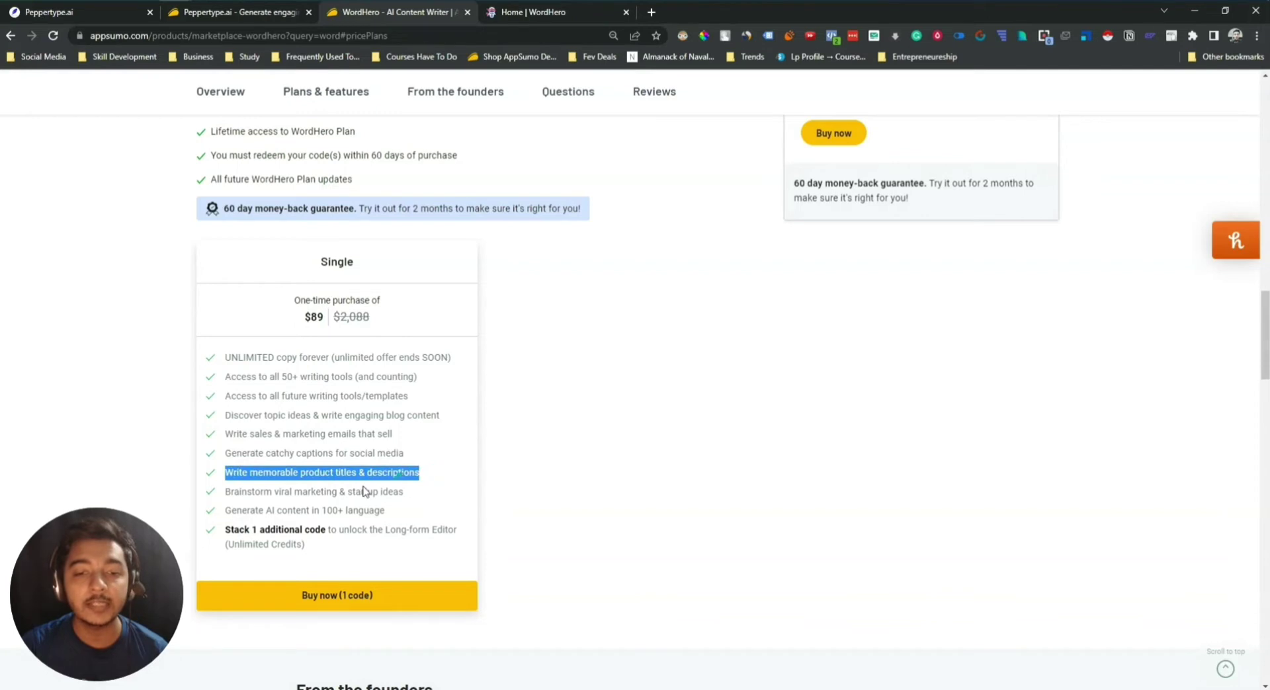
{"action": "left_click_drag", "start_coordinate": [226, 494], "coordinate": [416, 493]}
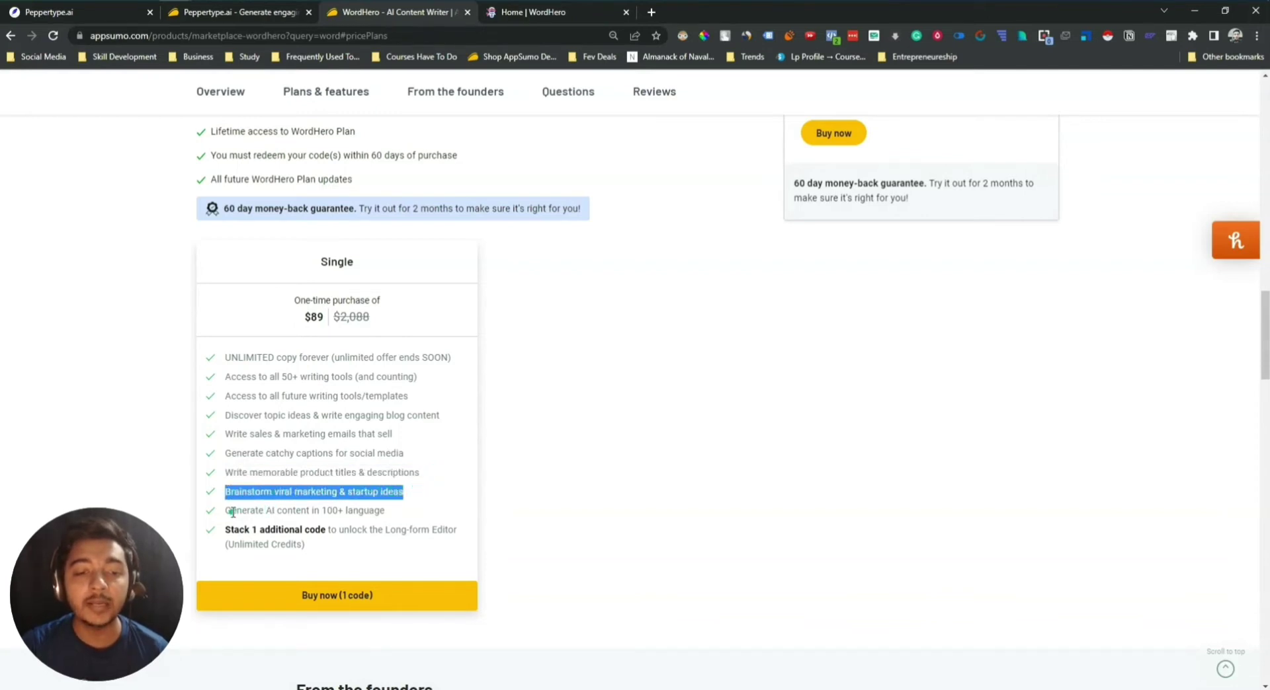
{"action": "left_click_drag", "start_coordinate": [233, 512], "coordinate": [423, 515]}
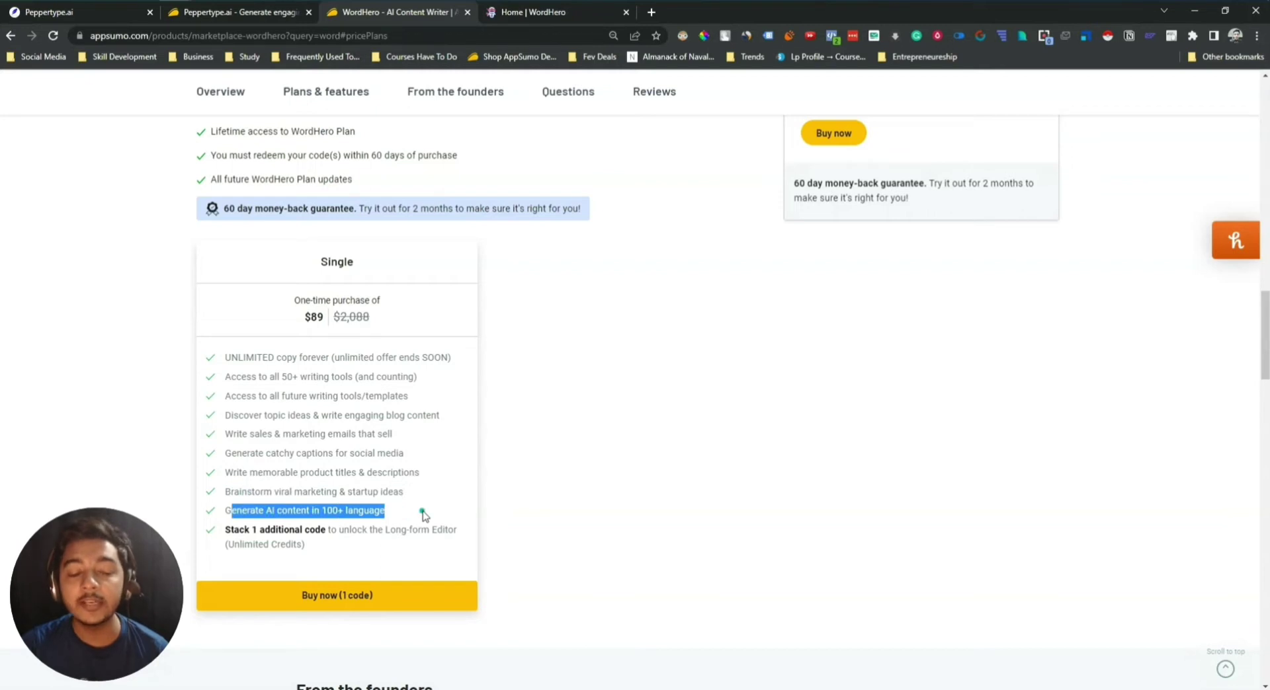
Highlight the Single plan's entry about stacking 1 additional code to unlock the Long-form Editor, and clear the selection
{"action": "left_click", "coordinate": [423, 515]}
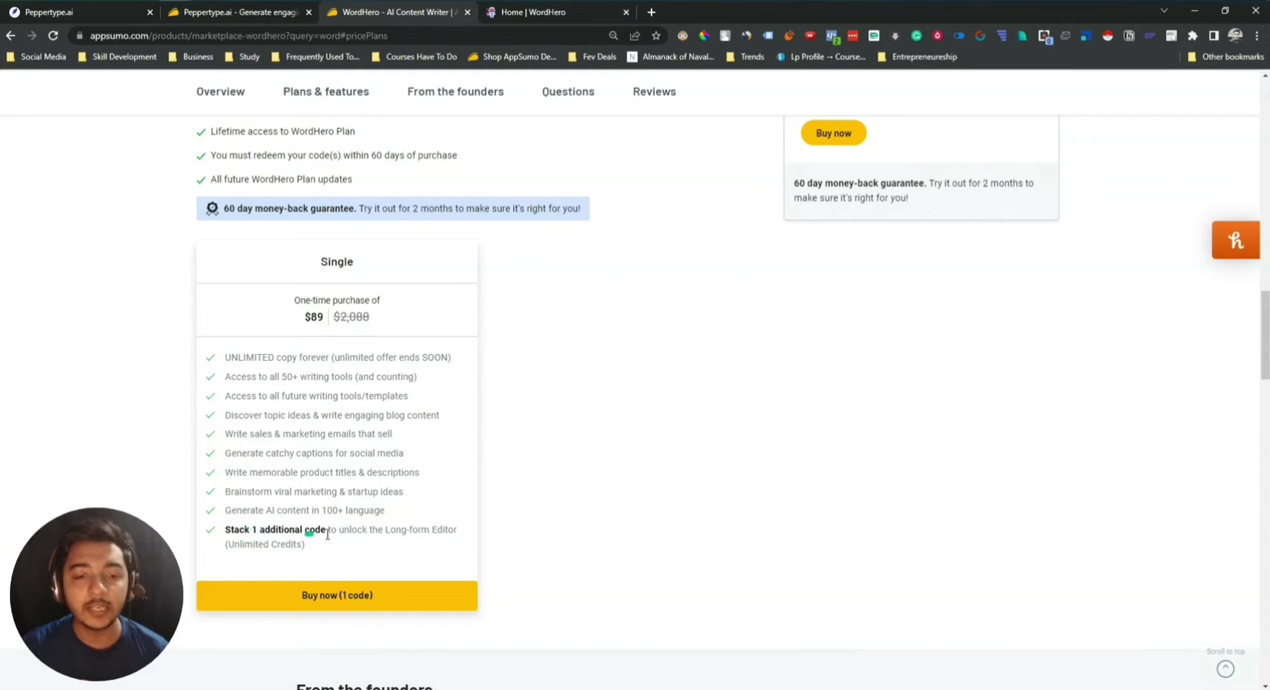
{"action": "left_click_drag", "start_coordinate": [246, 531], "coordinate": [439, 551]}
{"action": "left_click", "coordinate": [422, 553]}
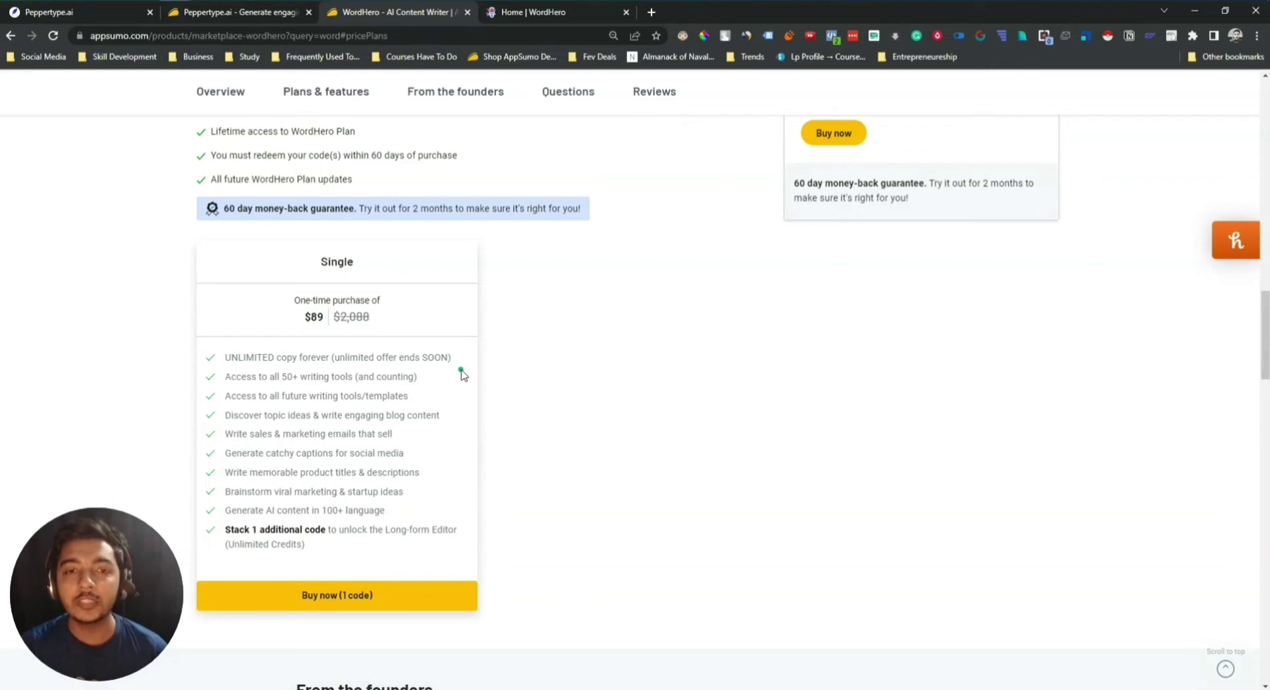
Compare the Peppertype.ai license tiers with the WordHero plan and highlight License Tier 3's total words per month
{"action": "left_click", "coordinate": [250, 16]}
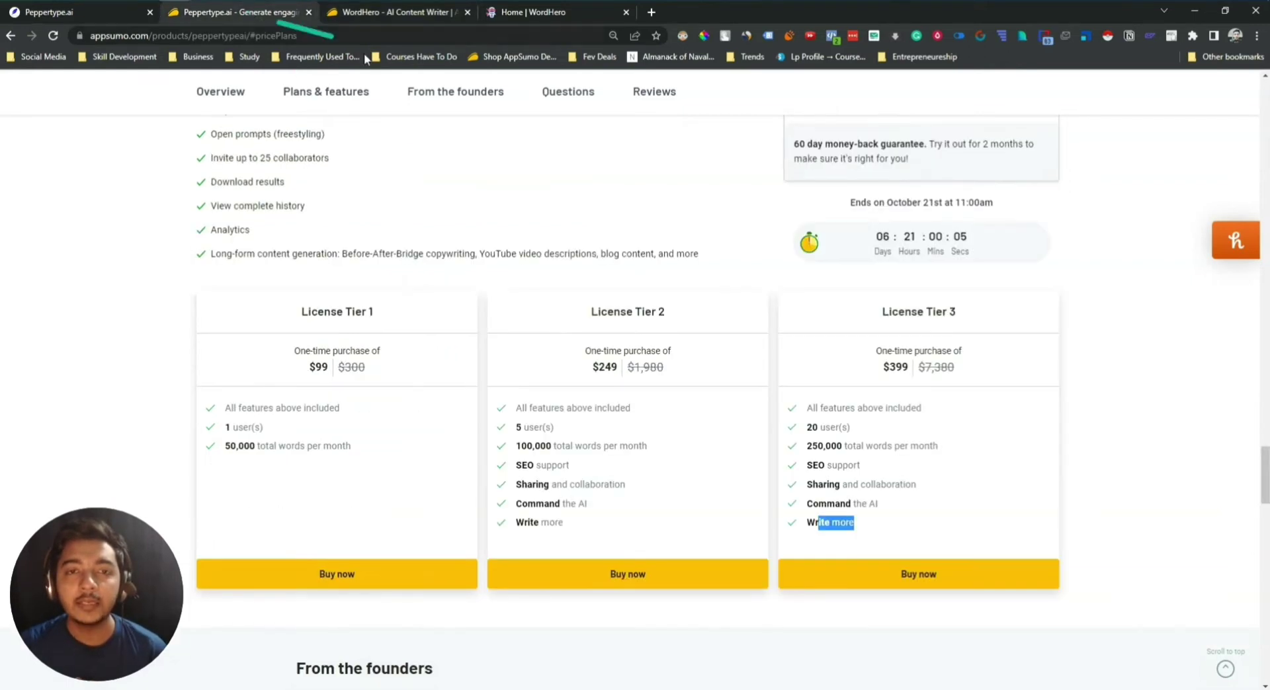
{"action": "left_click", "coordinate": [888, 516]}
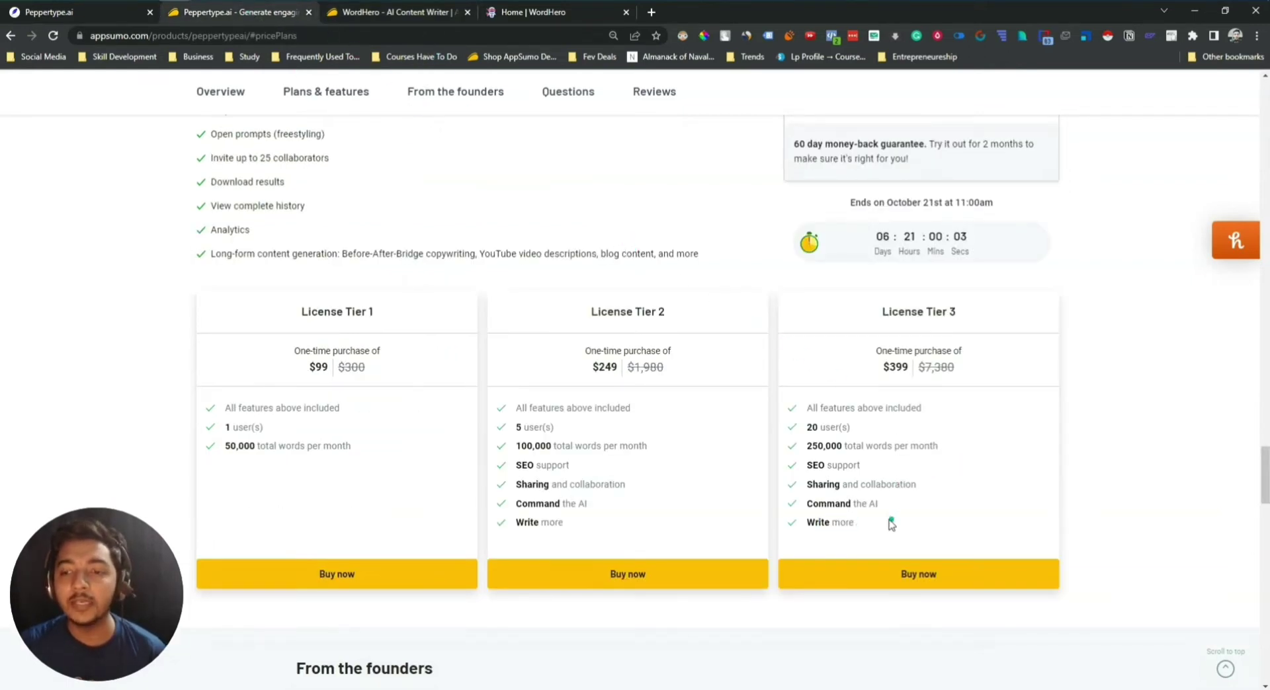
{"action": "left_click", "coordinate": [378, 11]}
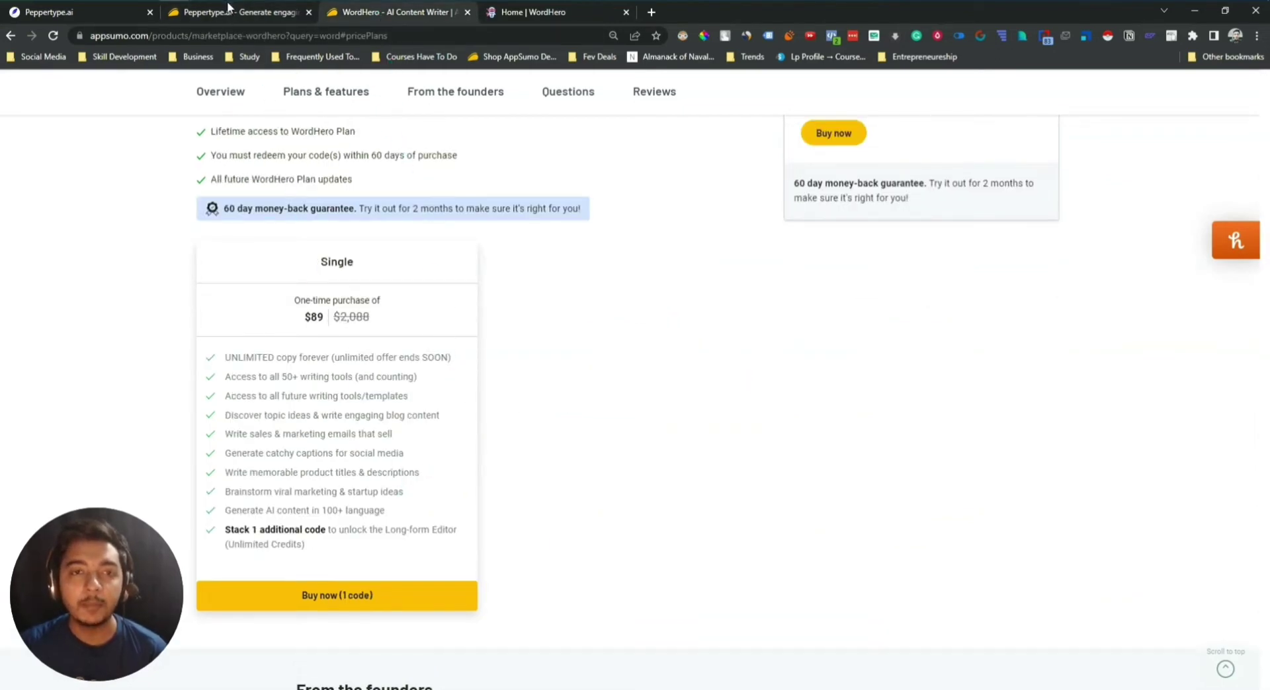
{"action": "left_click", "coordinate": [248, 14]}
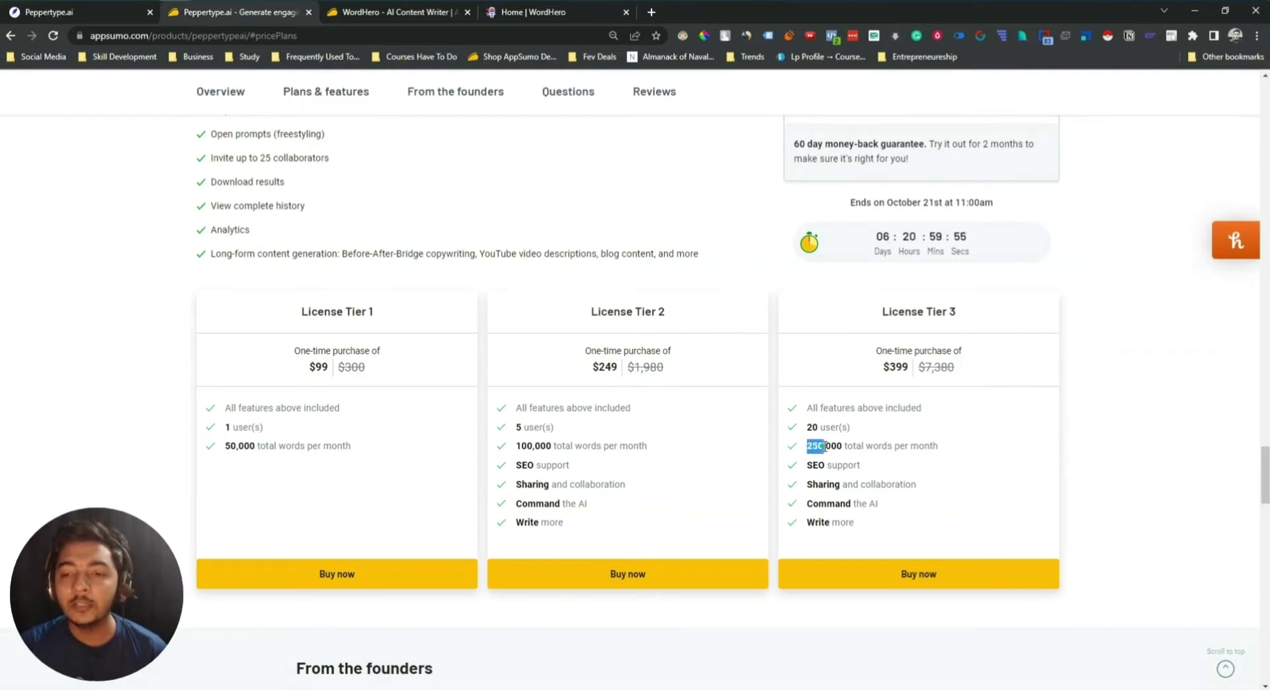
{"action": "left_click_drag", "start_coordinate": [833, 447], "coordinate": [948, 447]}
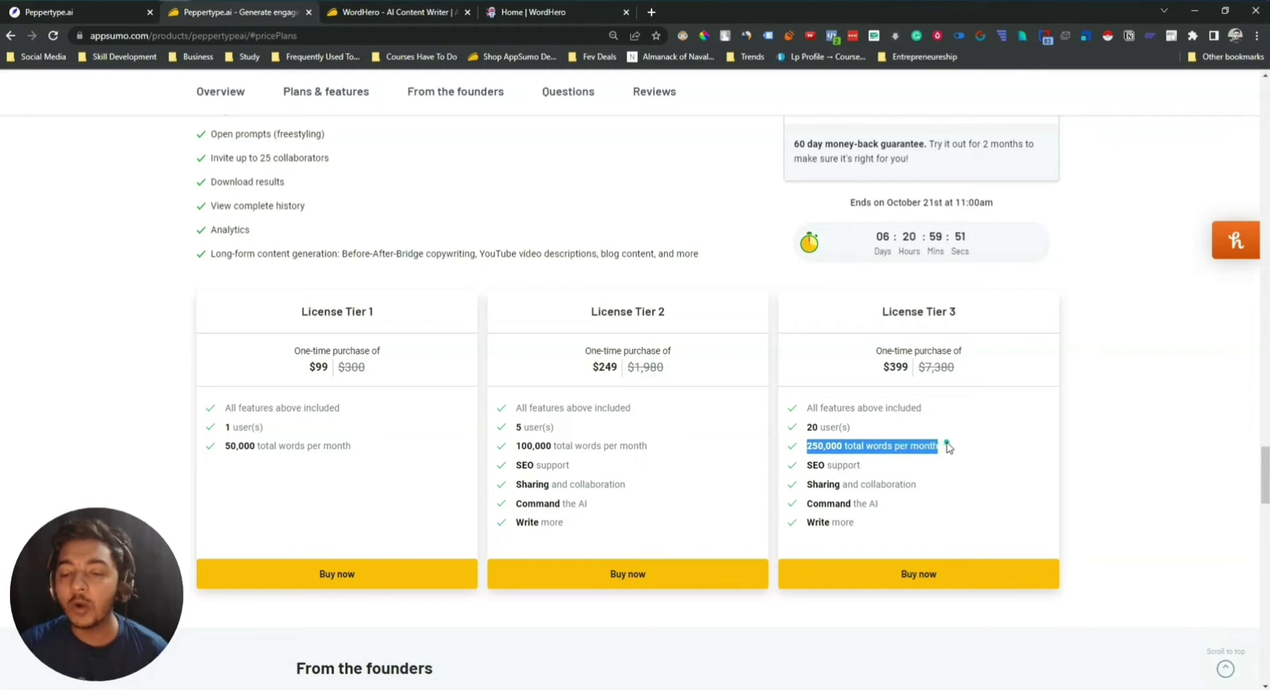
Go back to the WordHero Single plan and highlight its unlimited copy and Stack 1 additional code wording
{"action": "left_click", "coordinate": [406, 15]}
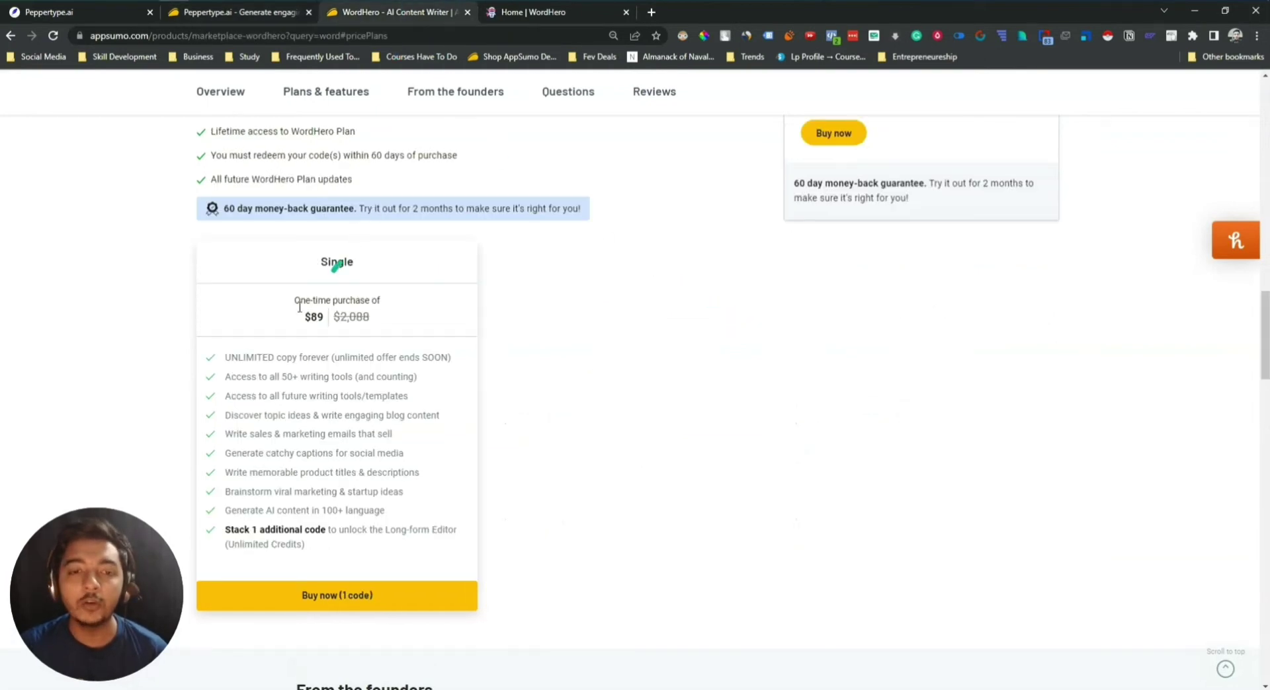
{"action": "left_click_drag", "start_coordinate": [230, 357], "coordinate": [303, 368]}
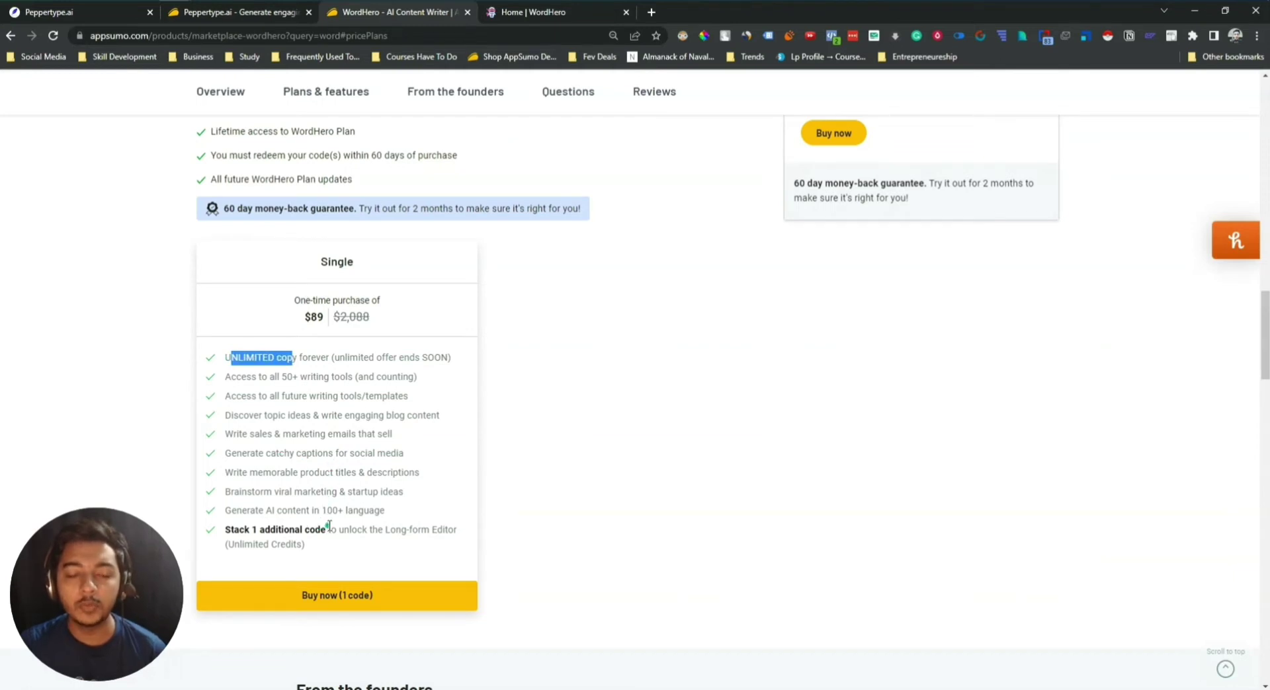
{"action": "left_click_drag", "start_coordinate": [328, 529], "coordinate": [228, 529]}
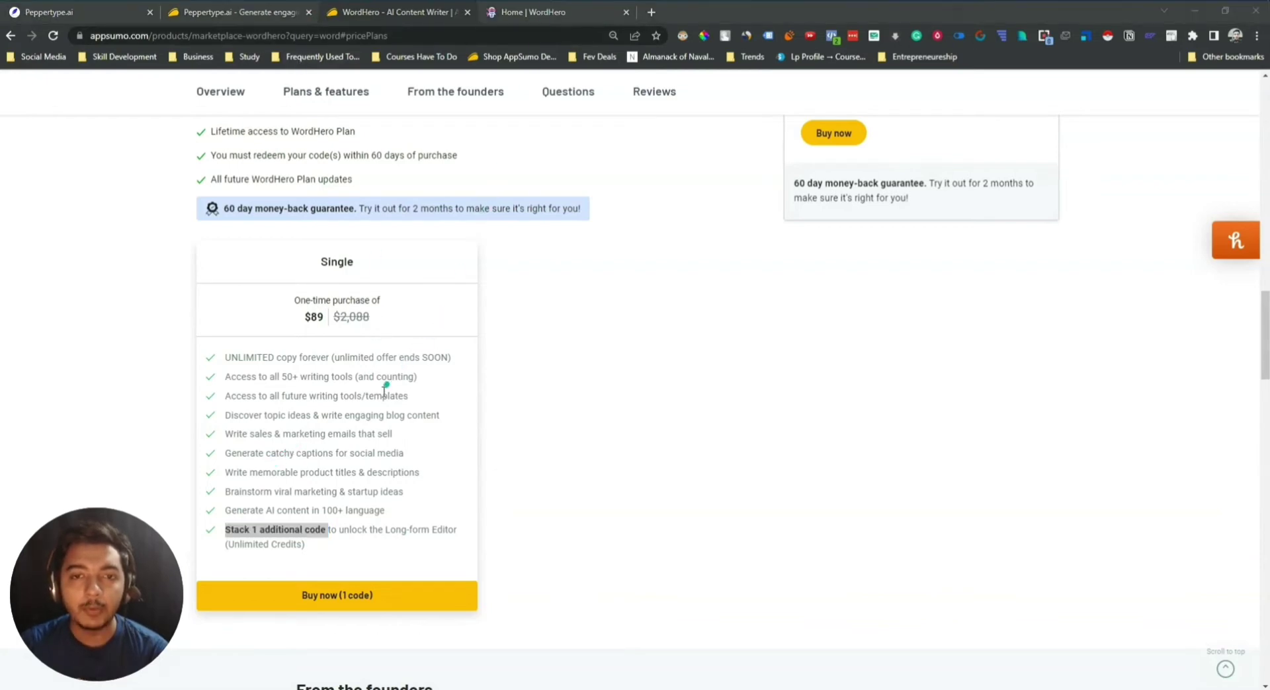
{"action": "left_click", "coordinate": [359, 410]}
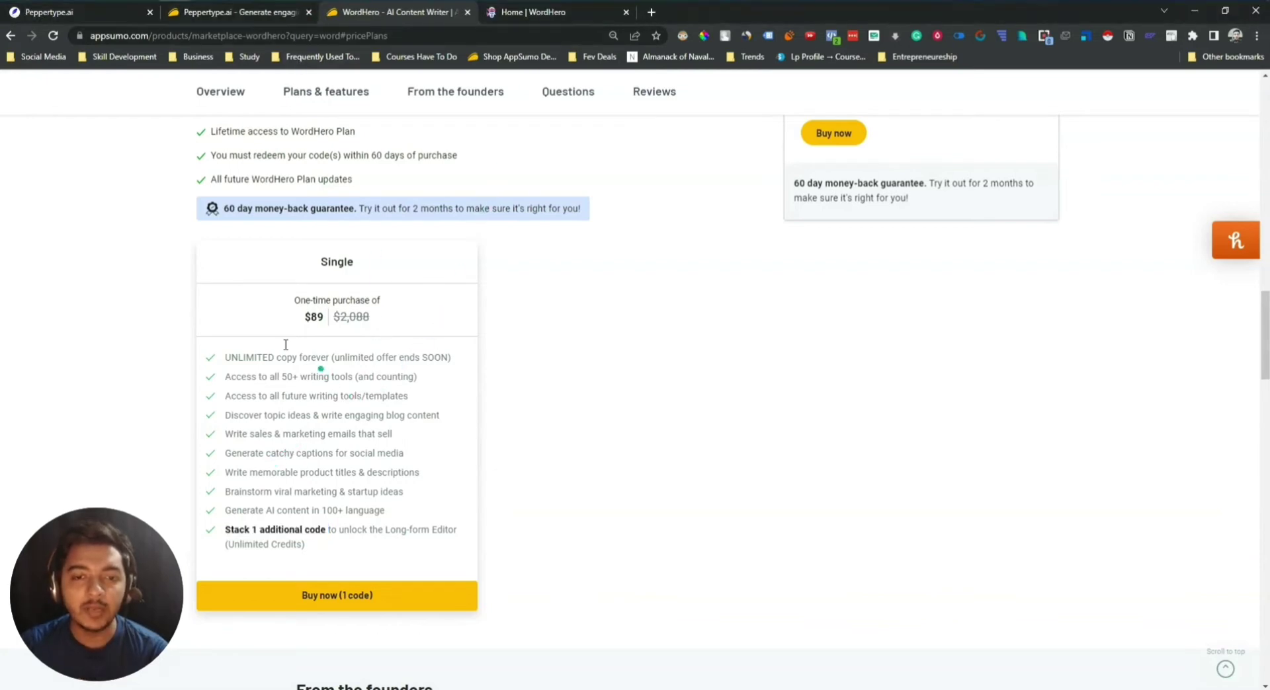
Open the customer reviews on the WordHero deal page and read through the newest ones
{"action": "left_click", "coordinate": [235, 14]}
{"action": "left_click", "coordinate": [380, 13]}
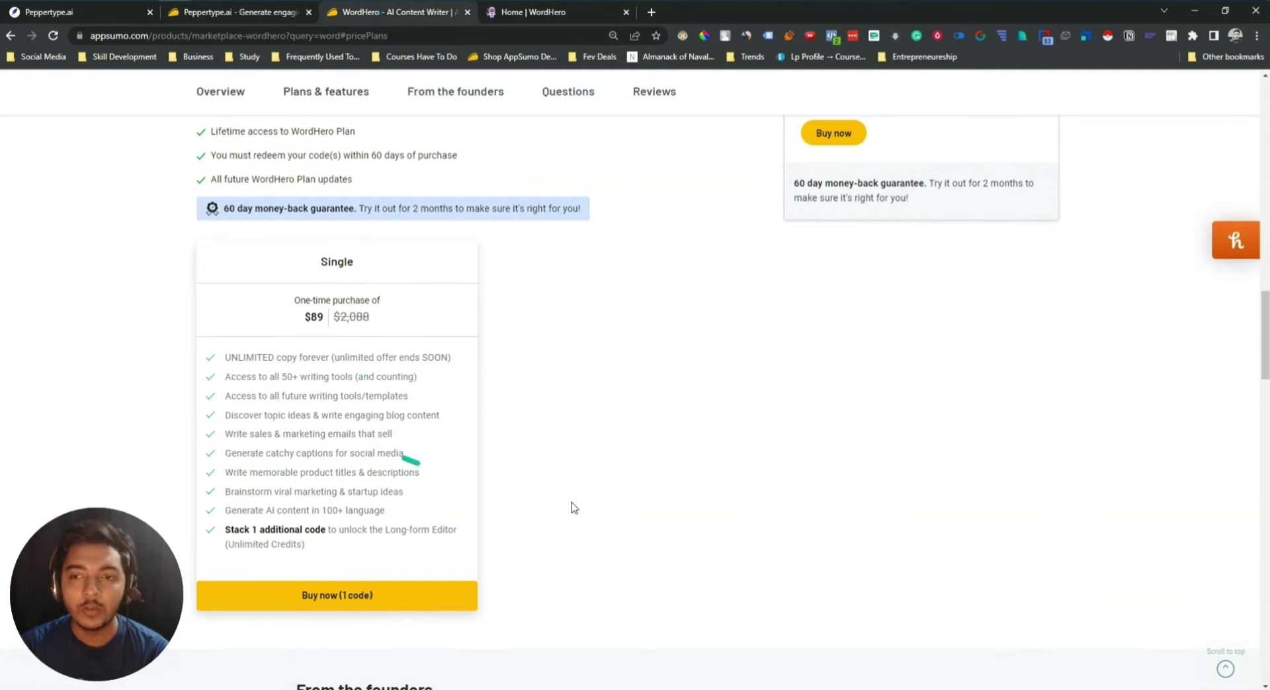
{"action": "scroll", "coordinate": [609, 509], "scroll_direction": "up", "scroll_amount": 15}
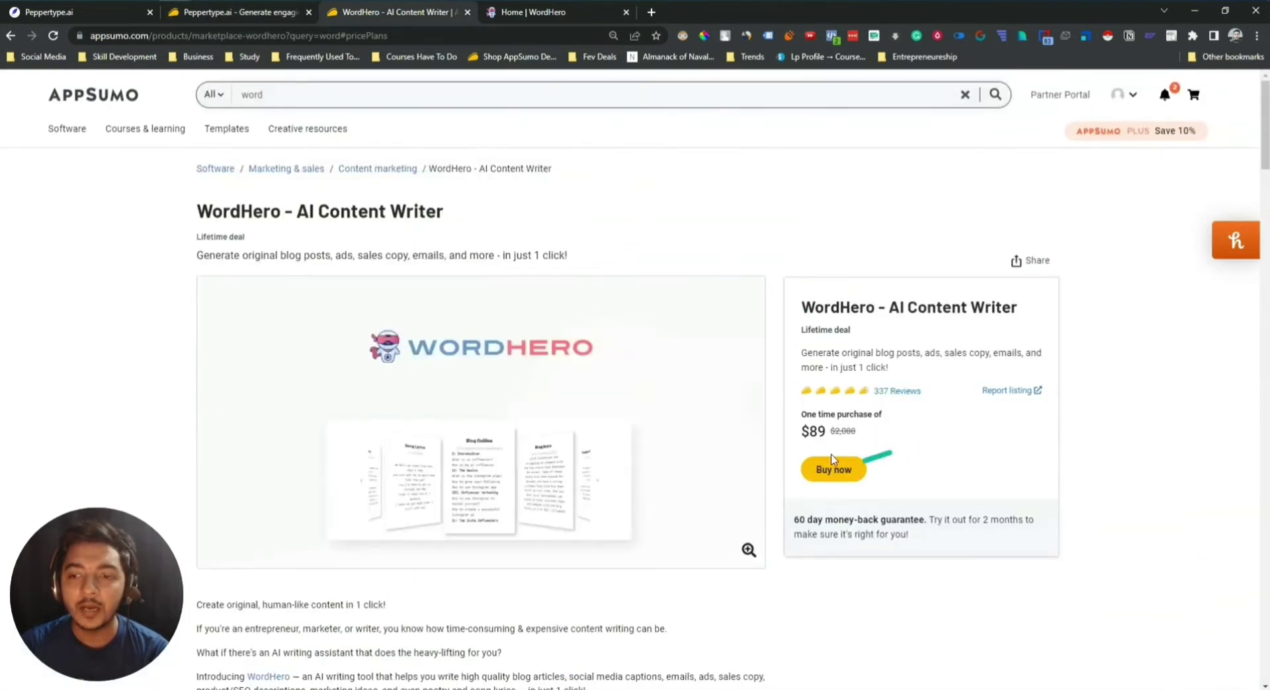
{"action": "left_click", "coordinate": [901, 392]}
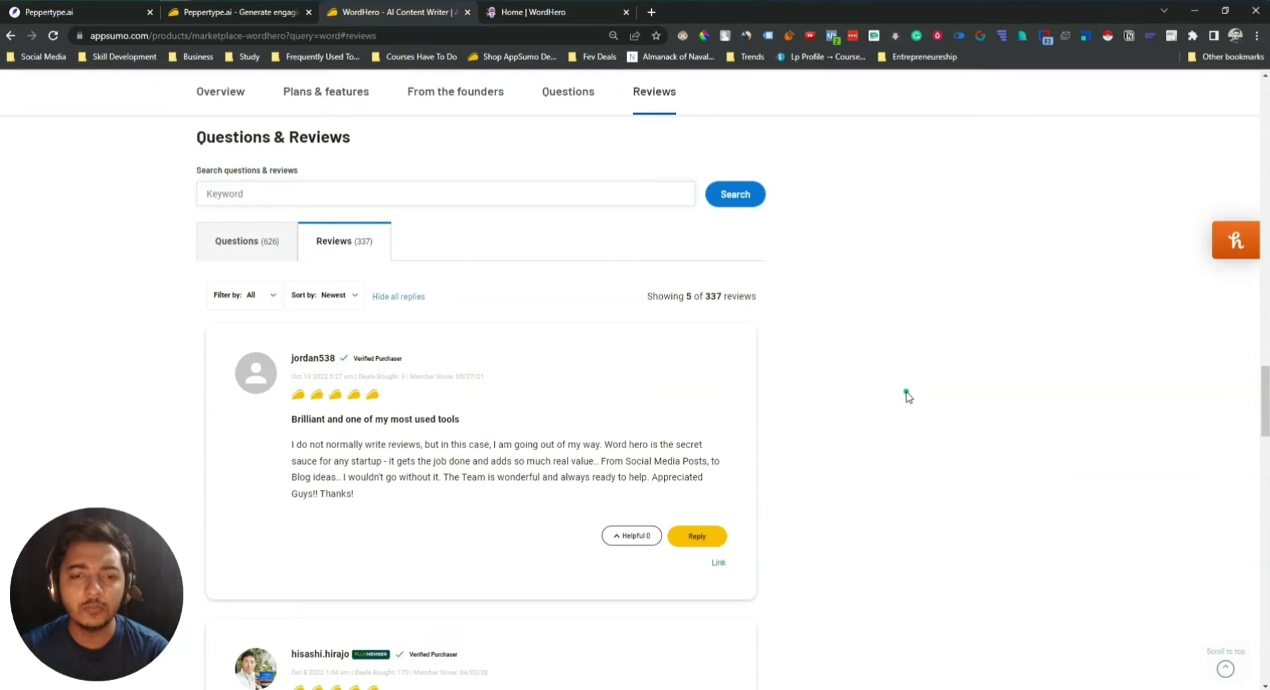
{"action": "scroll", "coordinate": [907, 395], "scroll_direction": "down", "scroll_amount": 1}
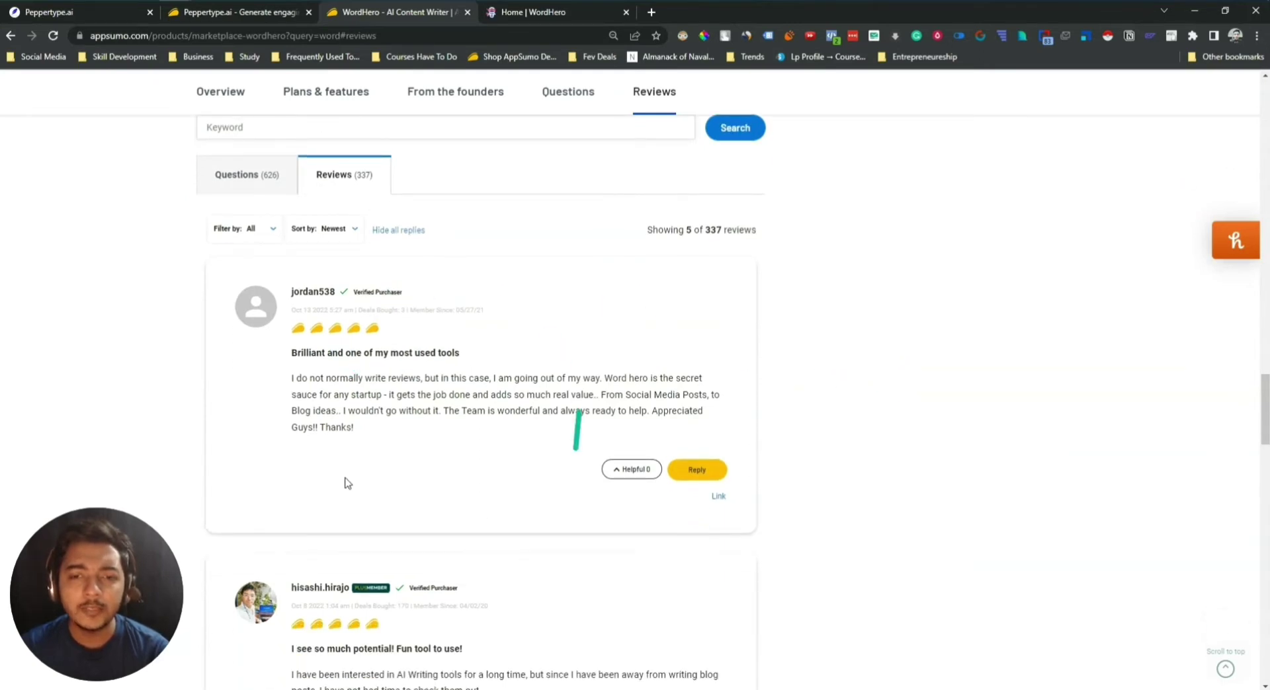
{"action": "scroll", "coordinate": [344, 483], "scroll_direction": "down", "scroll_amount": 15}
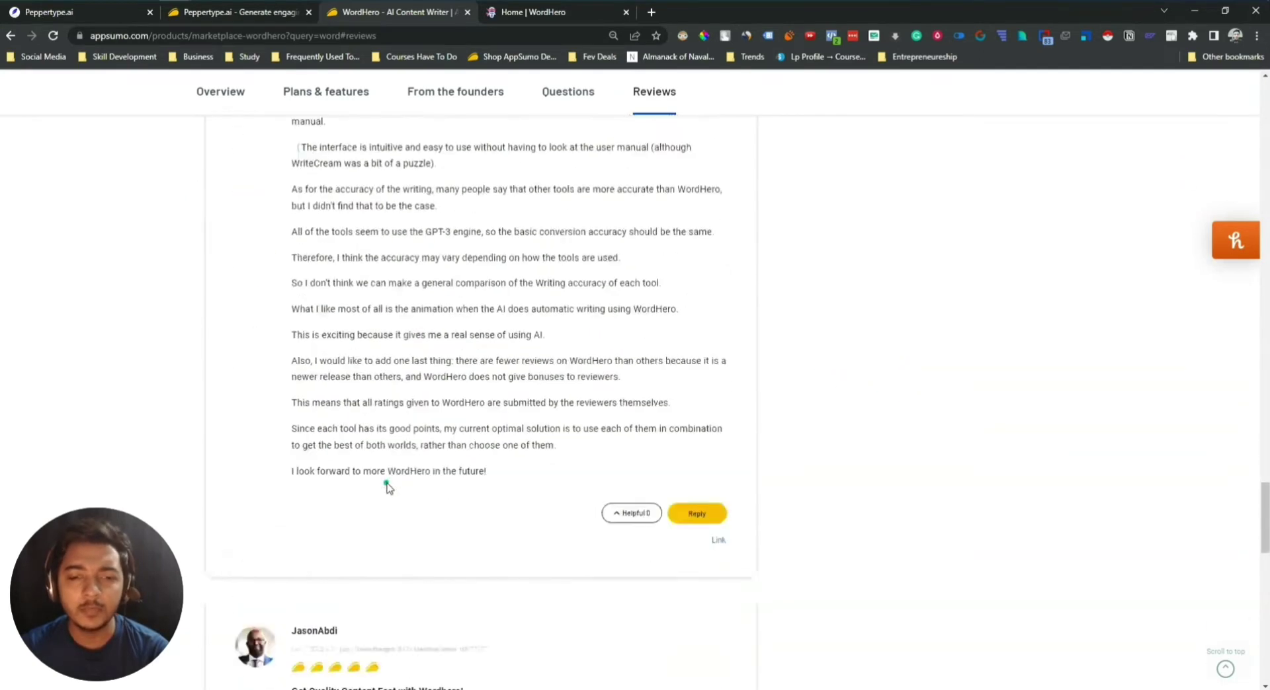
{"action": "scroll", "coordinate": [389, 488], "scroll_direction": "down", "scroll_amount": 2}
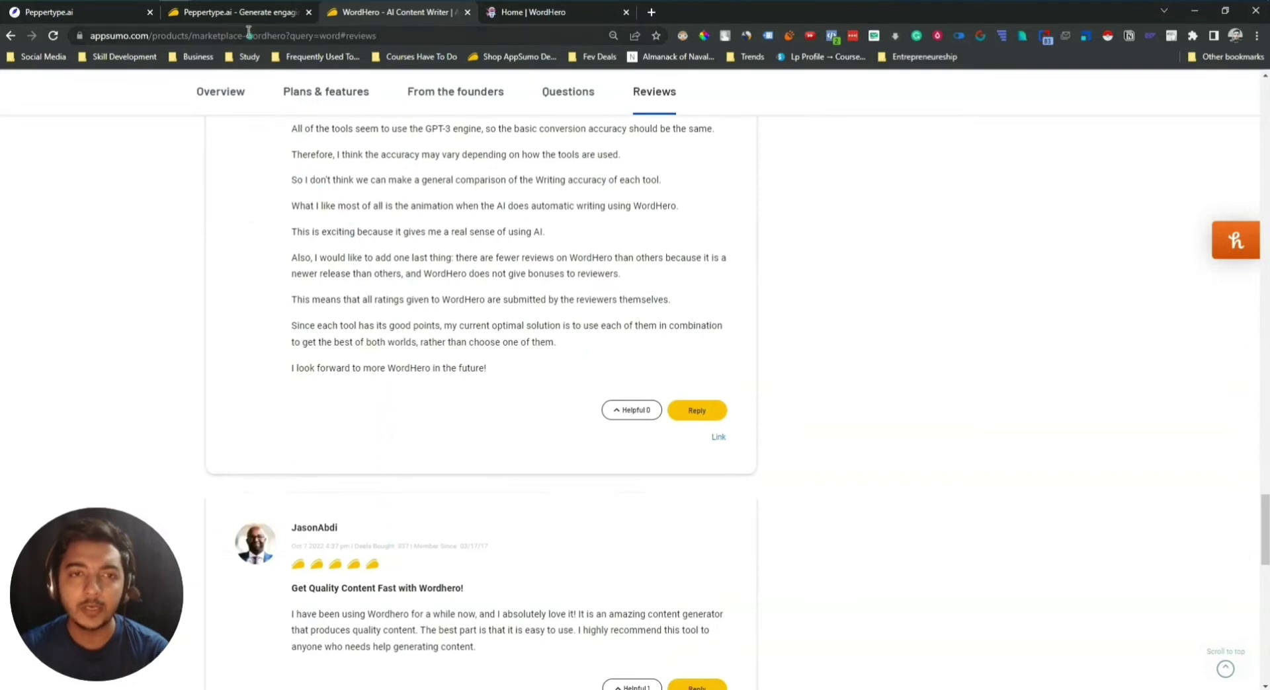
Open the customer reviews on the Peppertype.ai deal page, skim them and return to the deal overview
{"action": "left_click", "coordinate": [235, 12]}
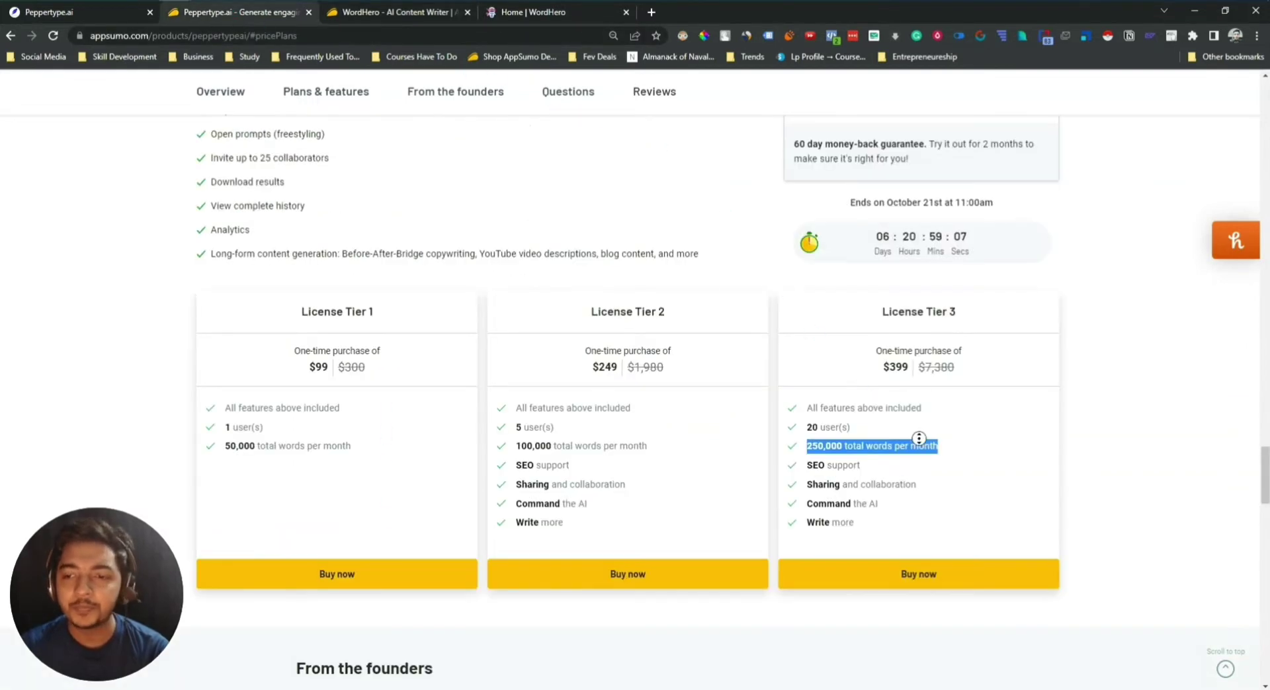
{"action": "scroll", "coordinate": [838, 144], "scroll_direction": "up", "scroll_amount": 10}
{"action": "scroll", "coordinate": [838, 143], "scroll_direction": "up", "scroll_amount": 2}
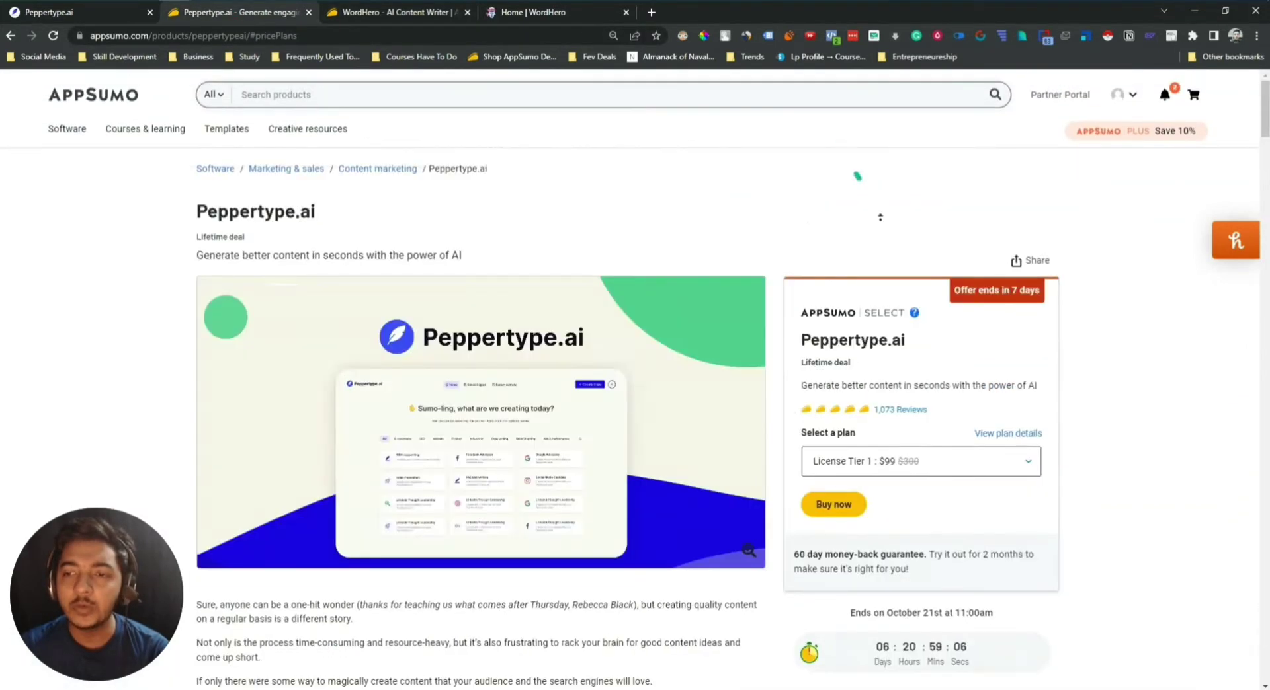
{"action": "left_click", "coordinate": [915, 410]}
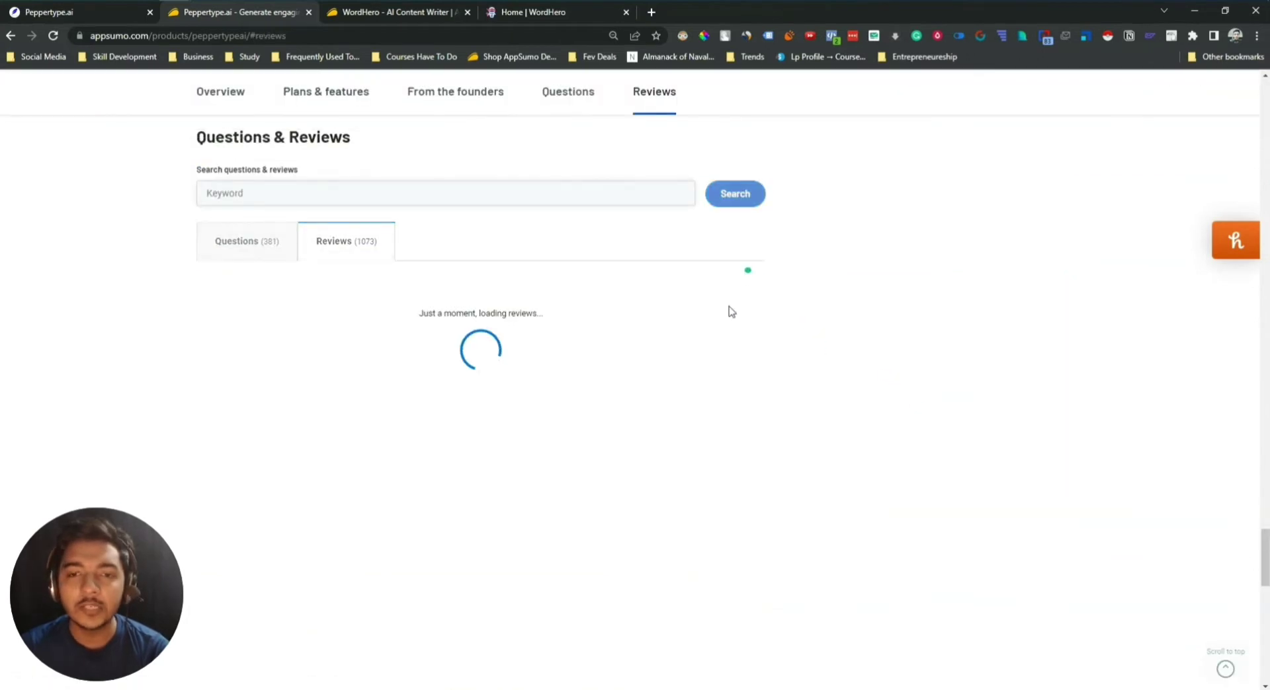
{"action": "scroll", "coordinate": [436, 437], "scroll_direction": "down", "scroll_amount": 3}
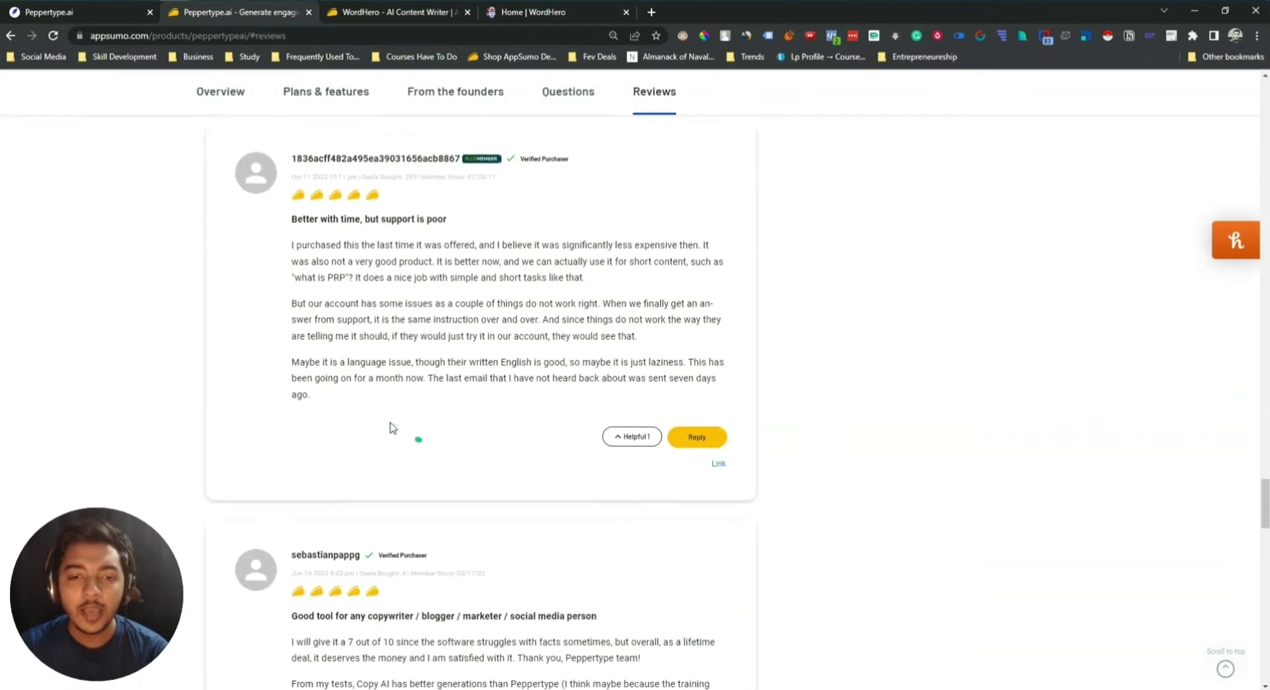
{"action": "scroll", "coordinate": [467, 616], "scroll_direction": "up", "scroll_amount": 10}
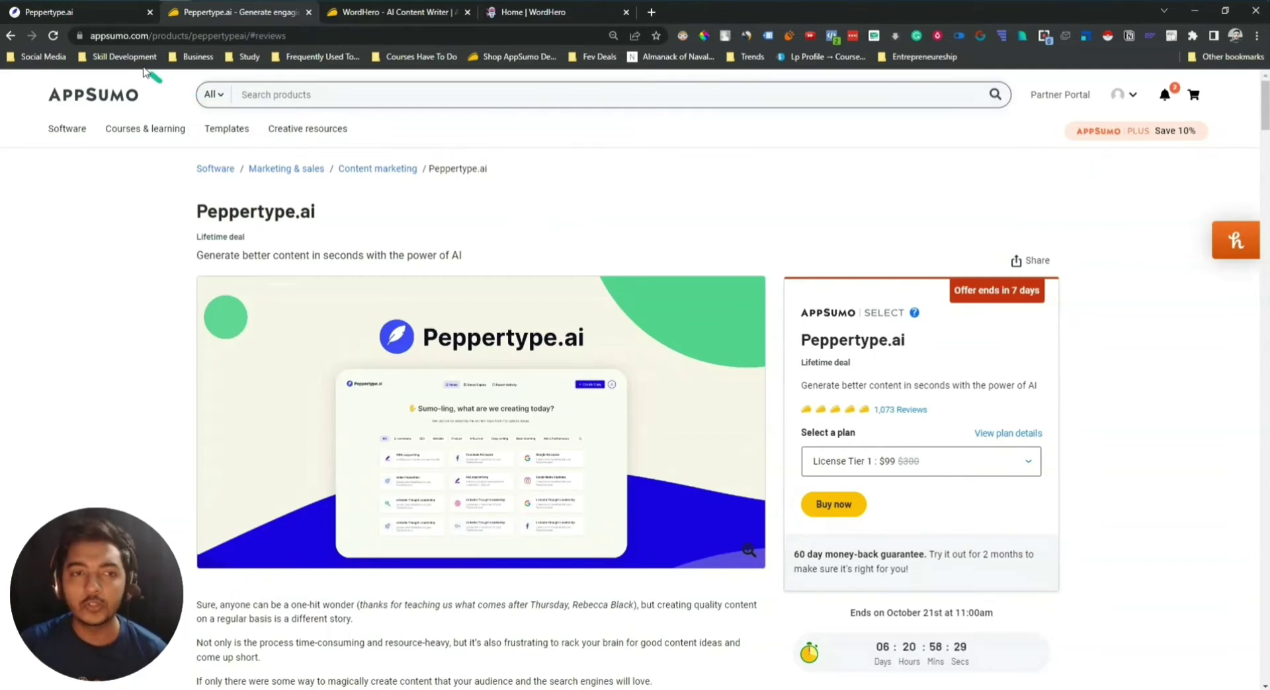
Switch to the Peppertype.ai app's home page and browse all its content types down to the end of the list
{"action": "left_click", "coordinate": [74, 20]}
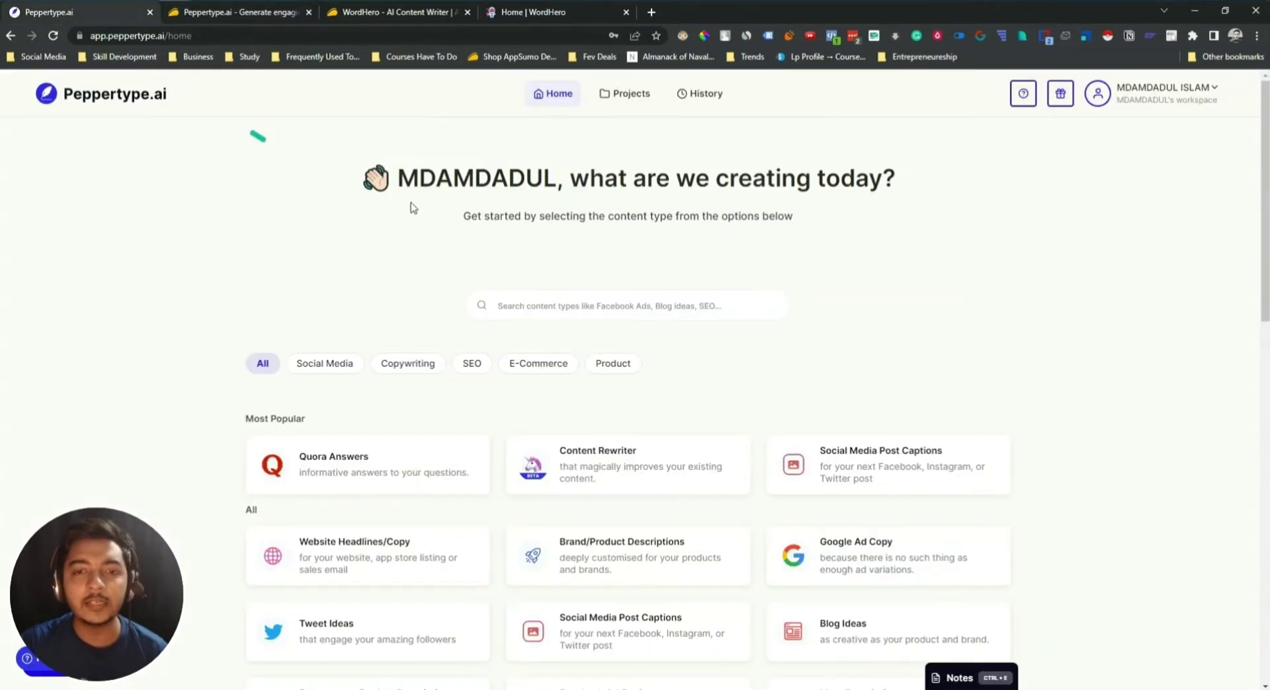
{"action": "scroll", "coordinate": [1082, 297], "scroll_direction": "down", "scroll_amount": 4}
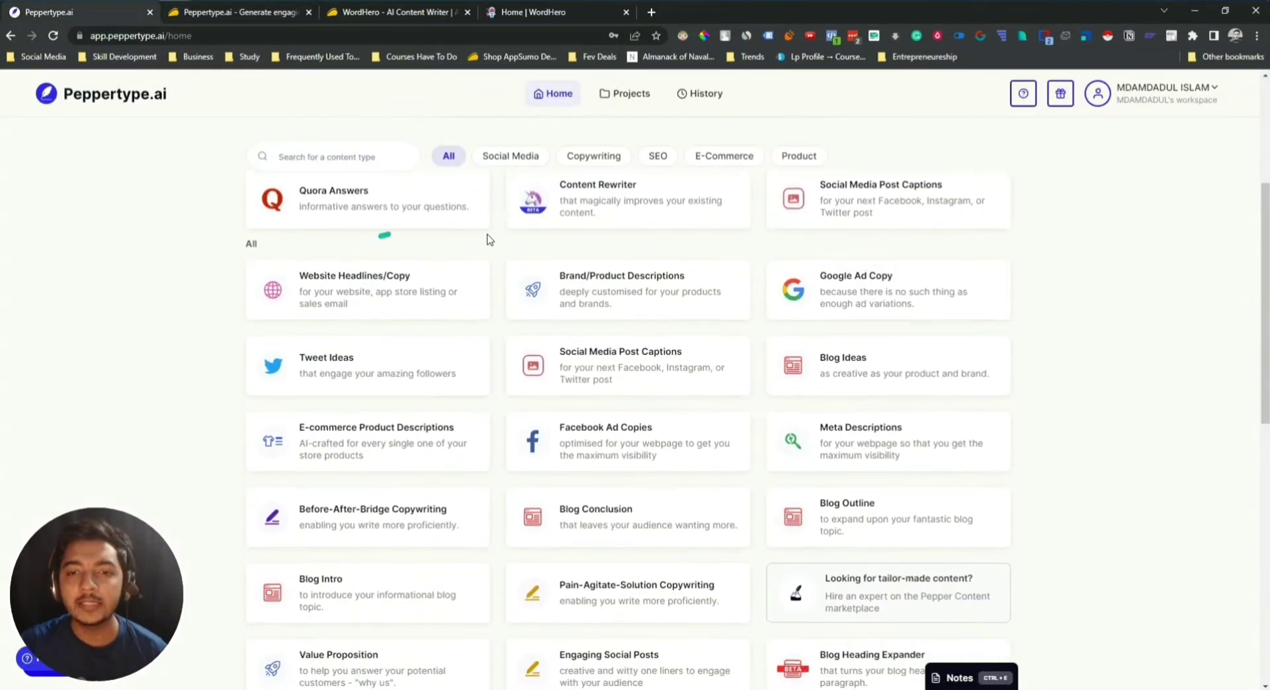
{"action": "scroll", "coordinate": [822, 232], "scroll_direction": "down", "scroll_amount": 5}
{"action": "scroll", "coordinate": [905, 311], "scroll_direction": "down", "scroll_amount": 5}
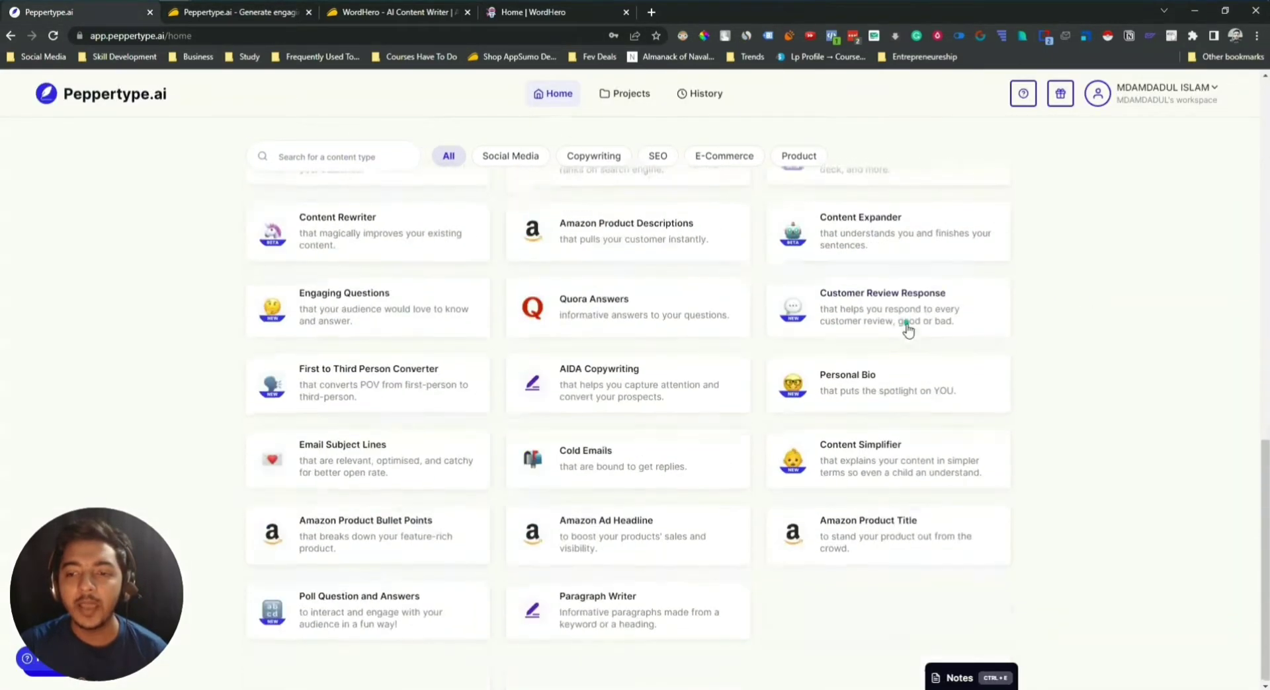
Switch to the Notepad notes, highlight the WordHero and Peppertype template counts one after the other, and return to the browser
{"action": "key", "text": "alt+Tab"}
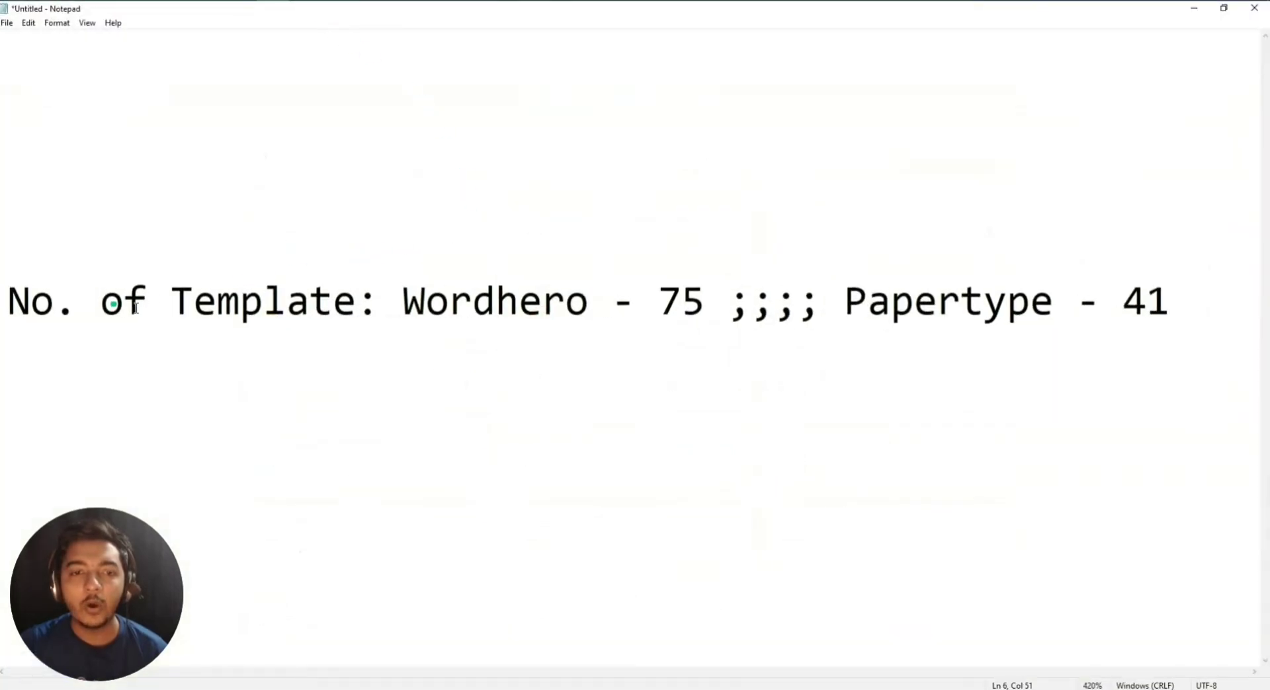
{"action": "left_click_drag", "start_coordinate": [449, 296], "coordinate": [697, 297]}
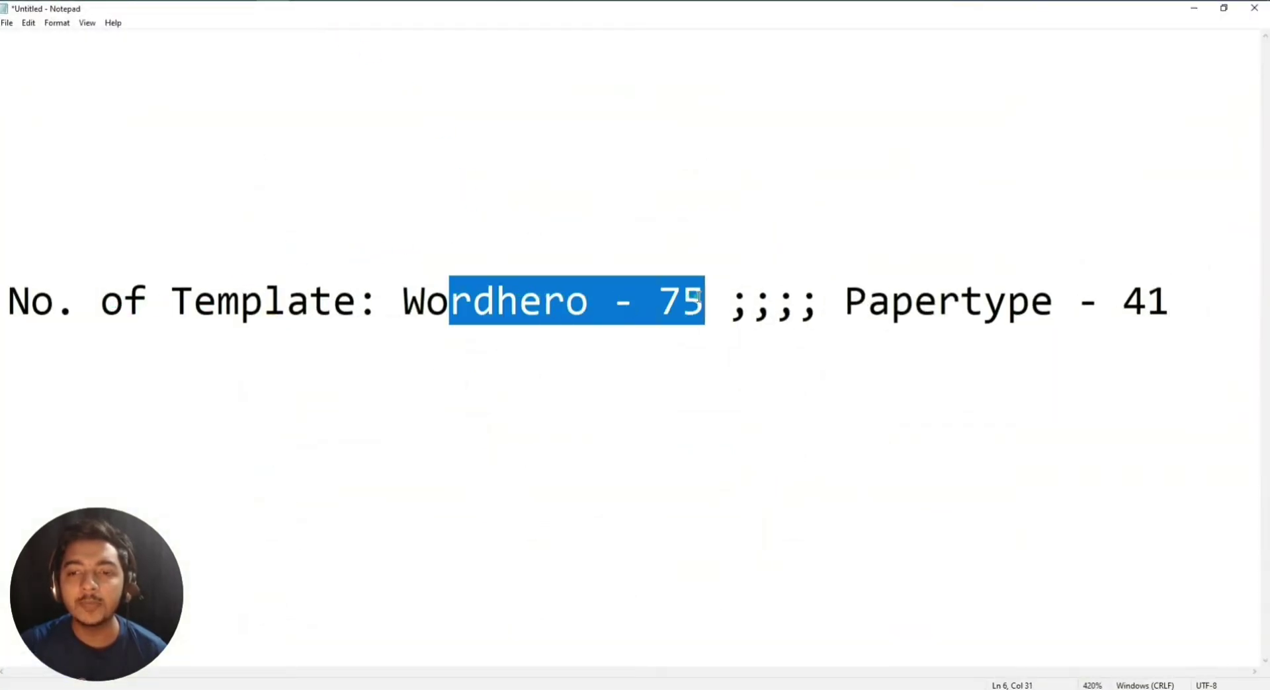
{"action": "left_click", "coordinate": [698, 297]}
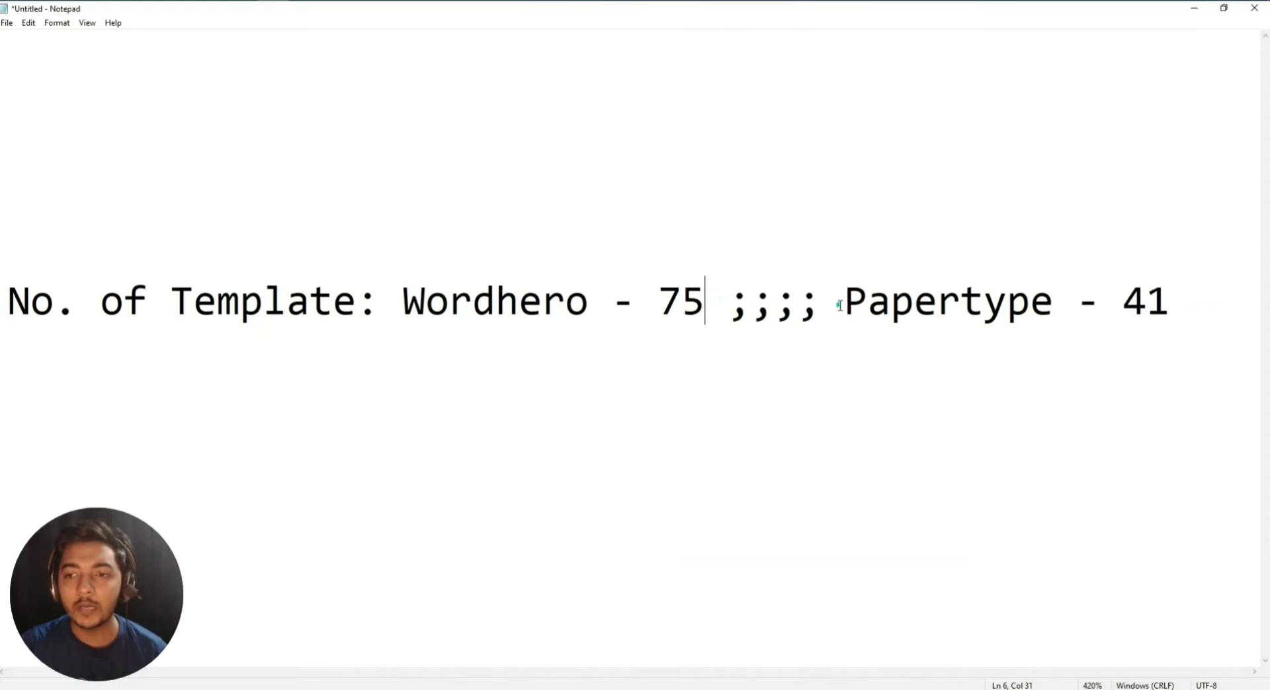
{"action": "left_click_drag", "start_coordinate": [841, 305], "coordinate": [1164, 315]}
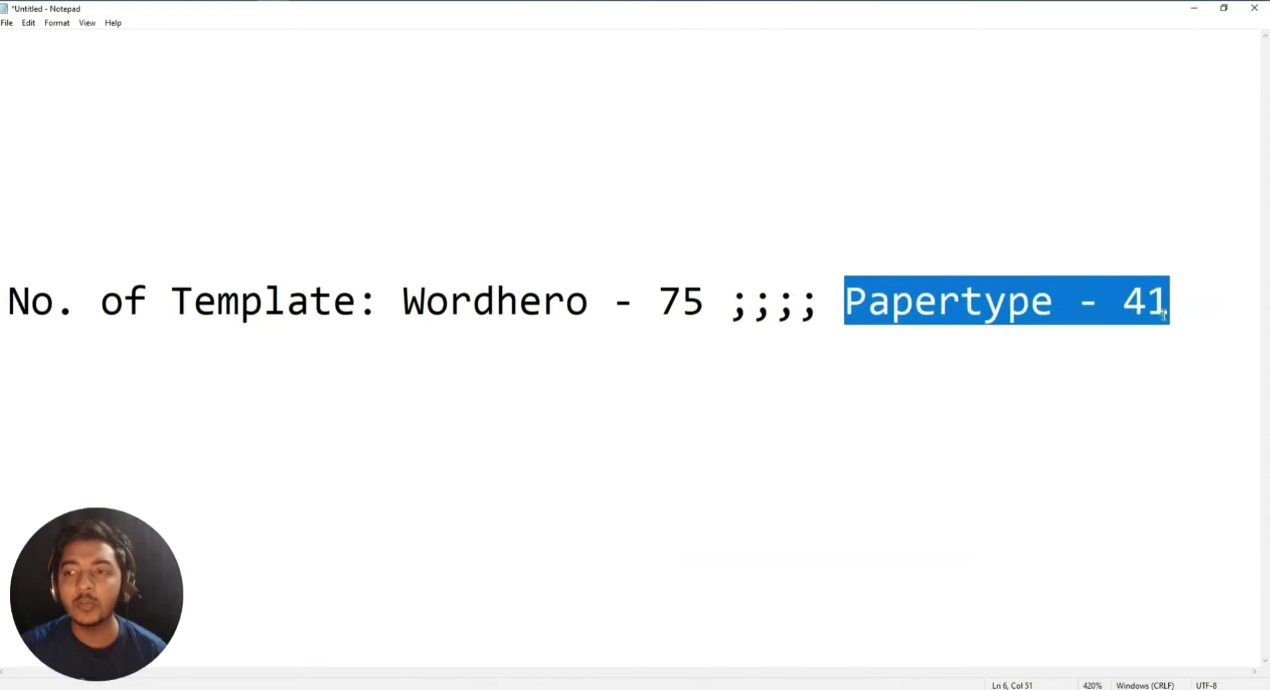
{"action": "left_click", "coordinate": [1164, 316]}
{"action": "left_click", "coordinate": [1193, 8]}
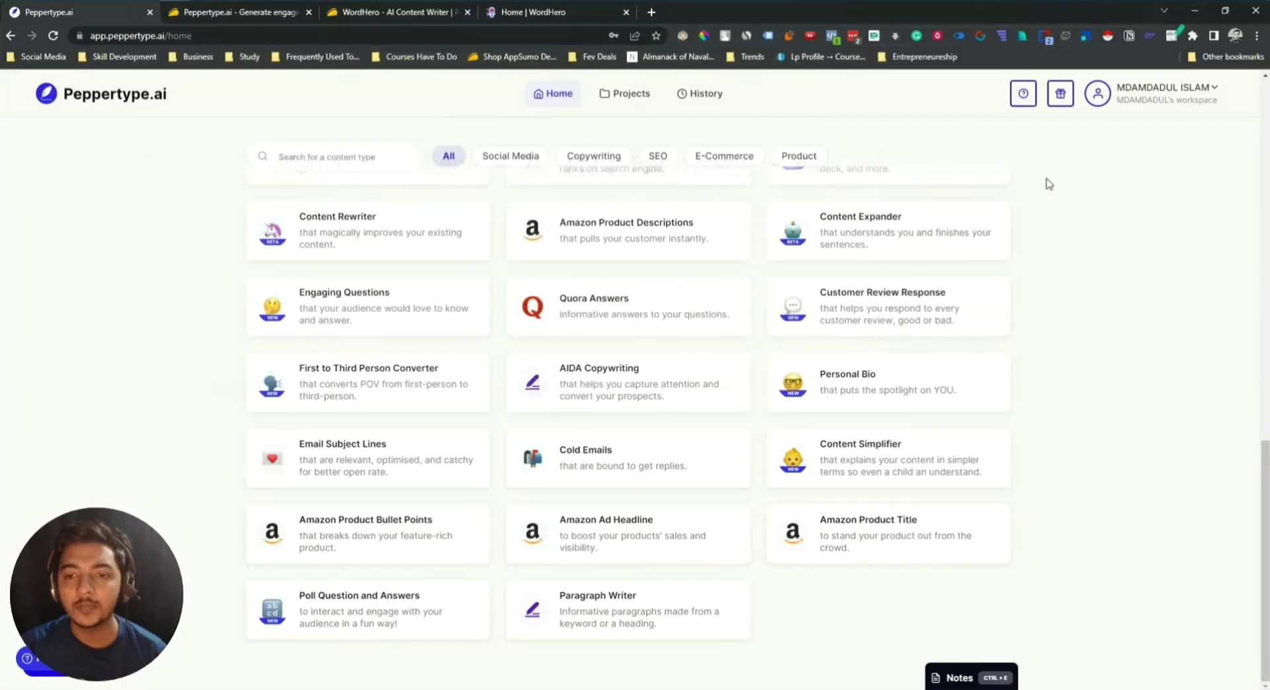
Skim the Peppertype.ai content types once more and return to the start of the home page
{"action": "scroll", "coordinate": [585, 496], "scroll_direction": "up", "scroll_amount": 10}
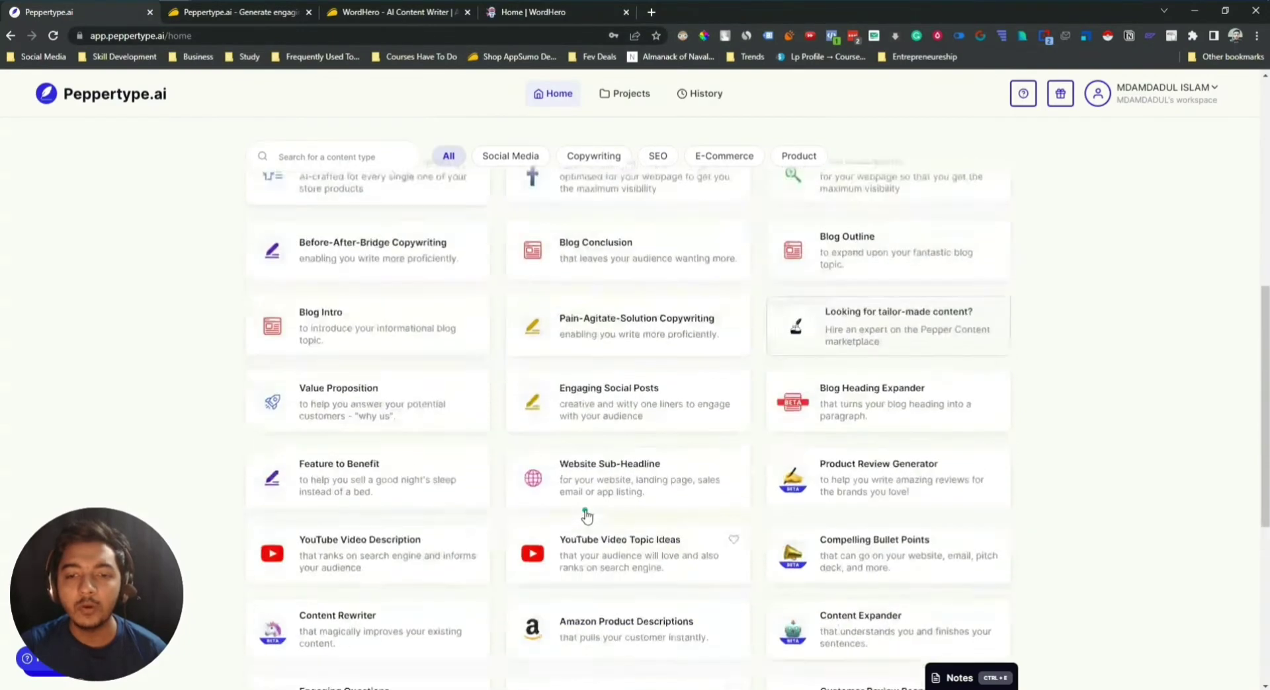
{"action": "scroll", "coordinate": [585, 514], "scroll_direction": "down", "scroll_amount": 12}
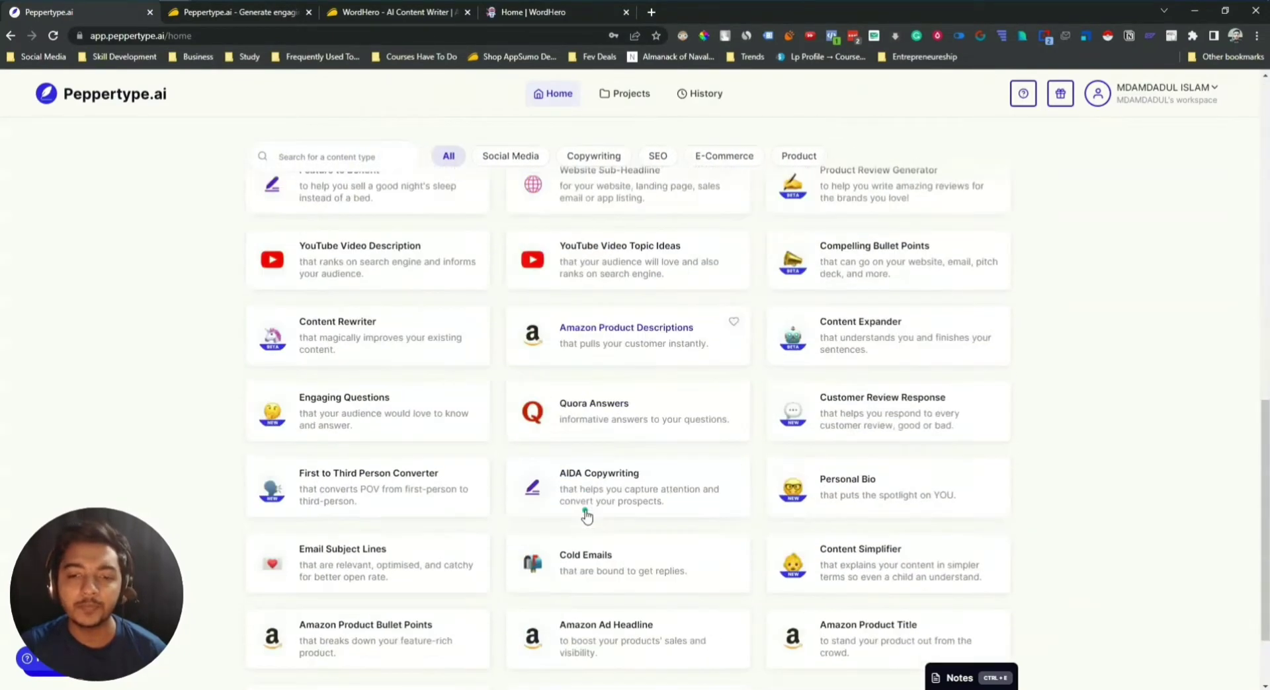
{"action": "scroll", "coordinate": [585, 514], "scroll_direction": "up", "scroll_amount": 6}
{"action": "scroll", "coordinate": [585, 514], "scroll_direction": "up", "scroll_amount": 6}
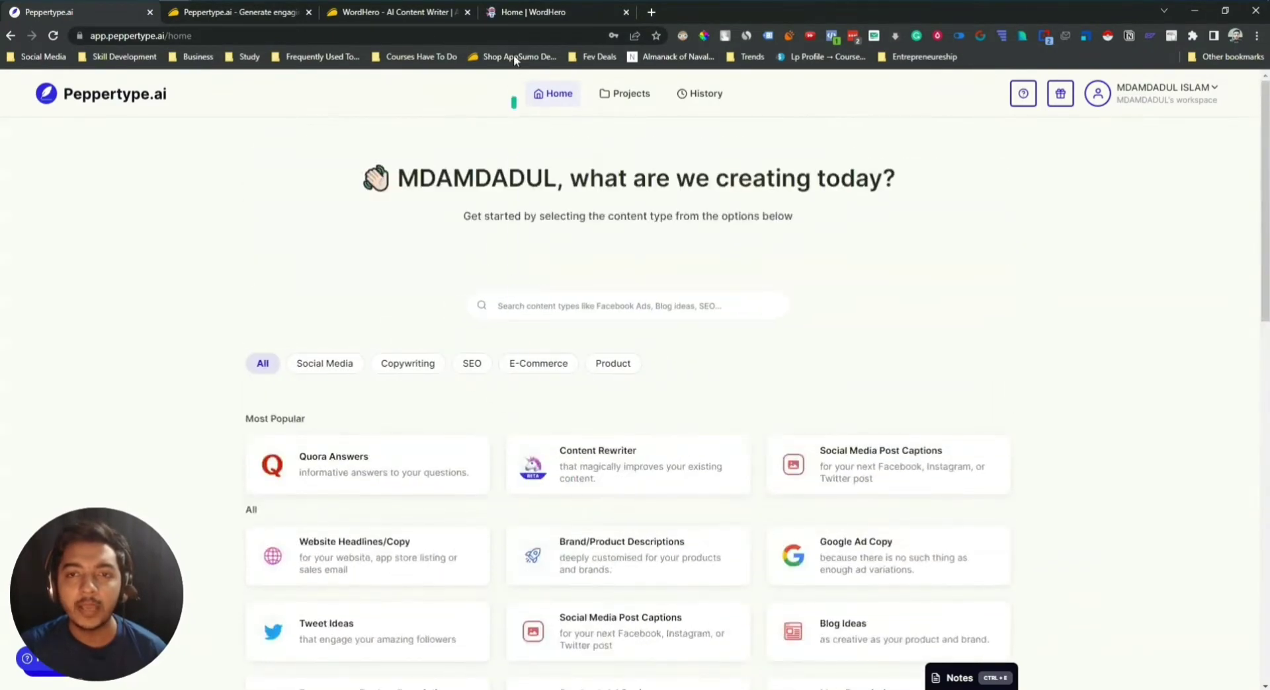
Switch to the WordHero app's home page and browse its full list of writing tools
{"action": "left_click", "coordinate": [526, 17]}
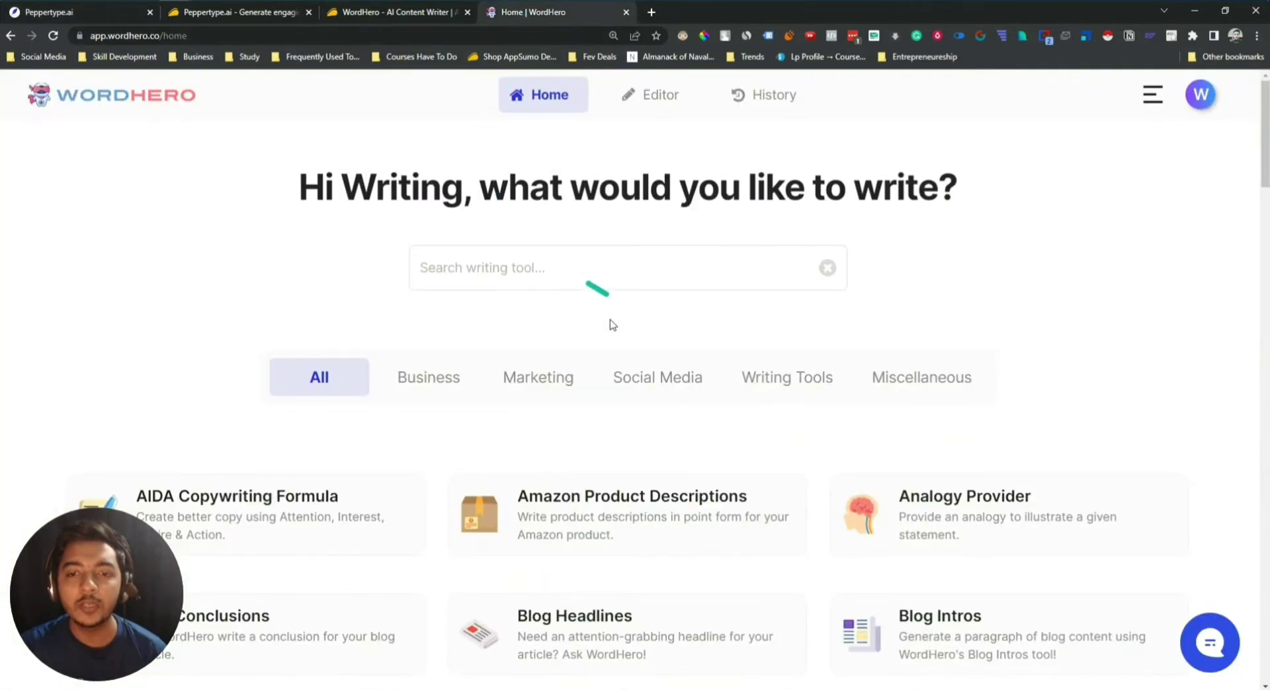
{"action": "scroll", "coordinate": [410, 443], "scroll_direction": "down", "scroll_amount": 3}
{"action": "scroll", "coordinate": [437, 431], "scroll_direction": "down", "scroll_amount": 15}
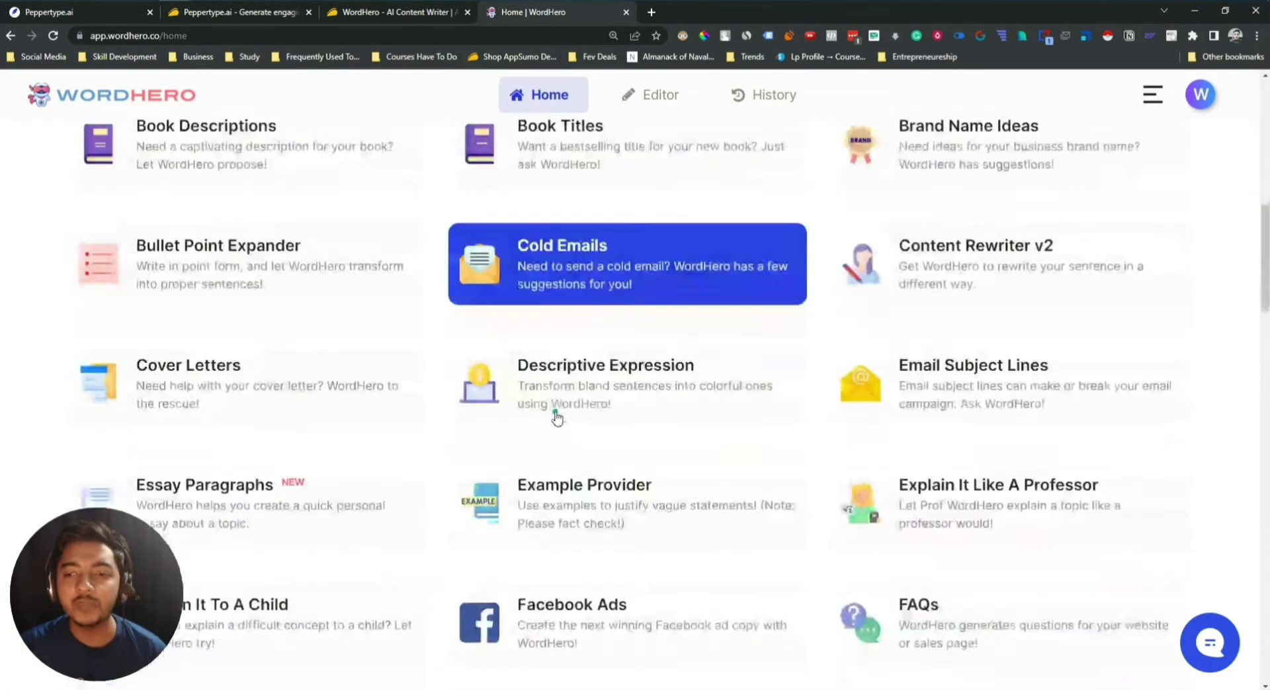
{"action": "scroll", "coordinate": [555, 417], "scroll_direction": "down", "scroll_amount": 15}
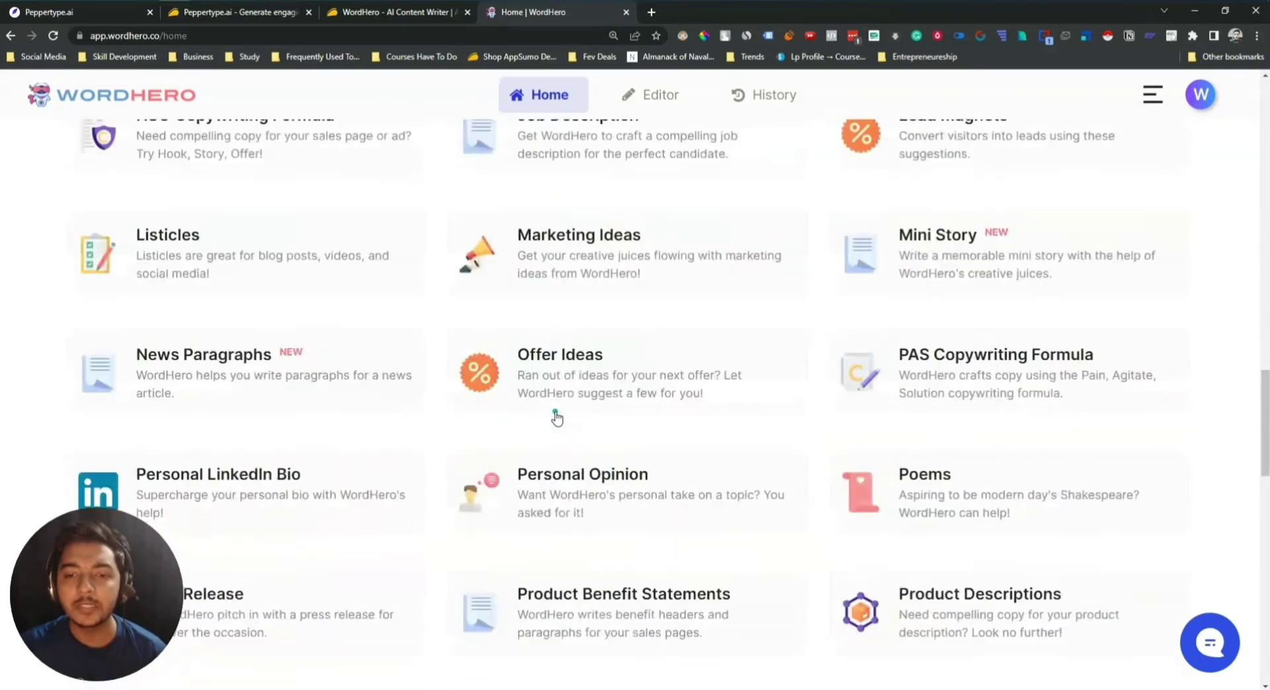
{"action": "scroll", "coordinate": [556, 416], "scroll_direction": "down", "scroll_amount": 10}
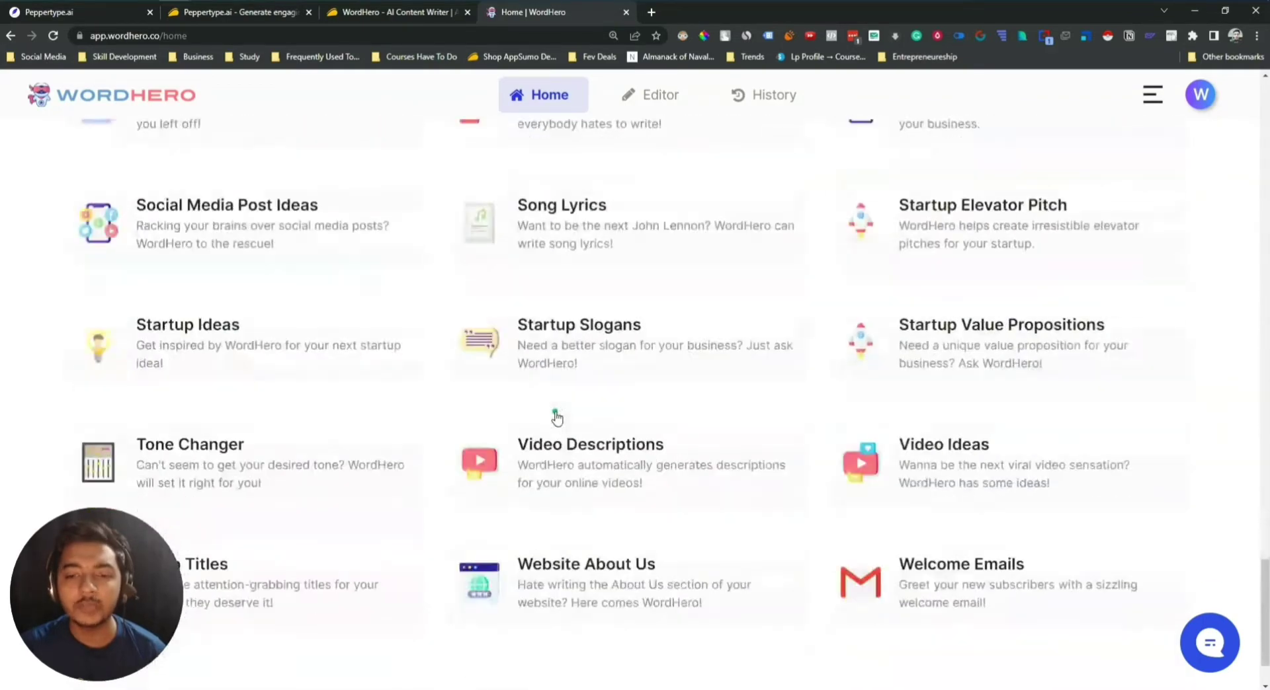
{"action": "scroll", "coordinate": [556, 417], "scroll_direction": "up", "scroll_amount": 20}
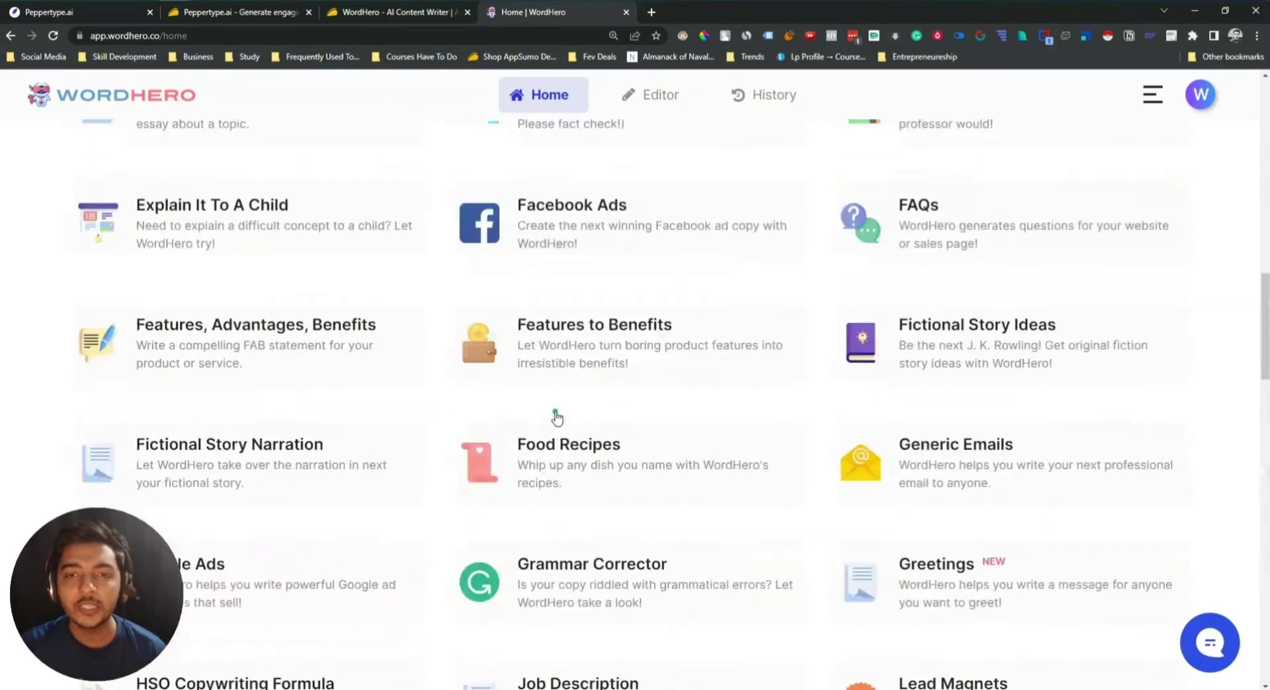
Go back to Peppertype.ai and open its Quora Answers content type
{"action": "left_click", "coordinate": [52, 16]}
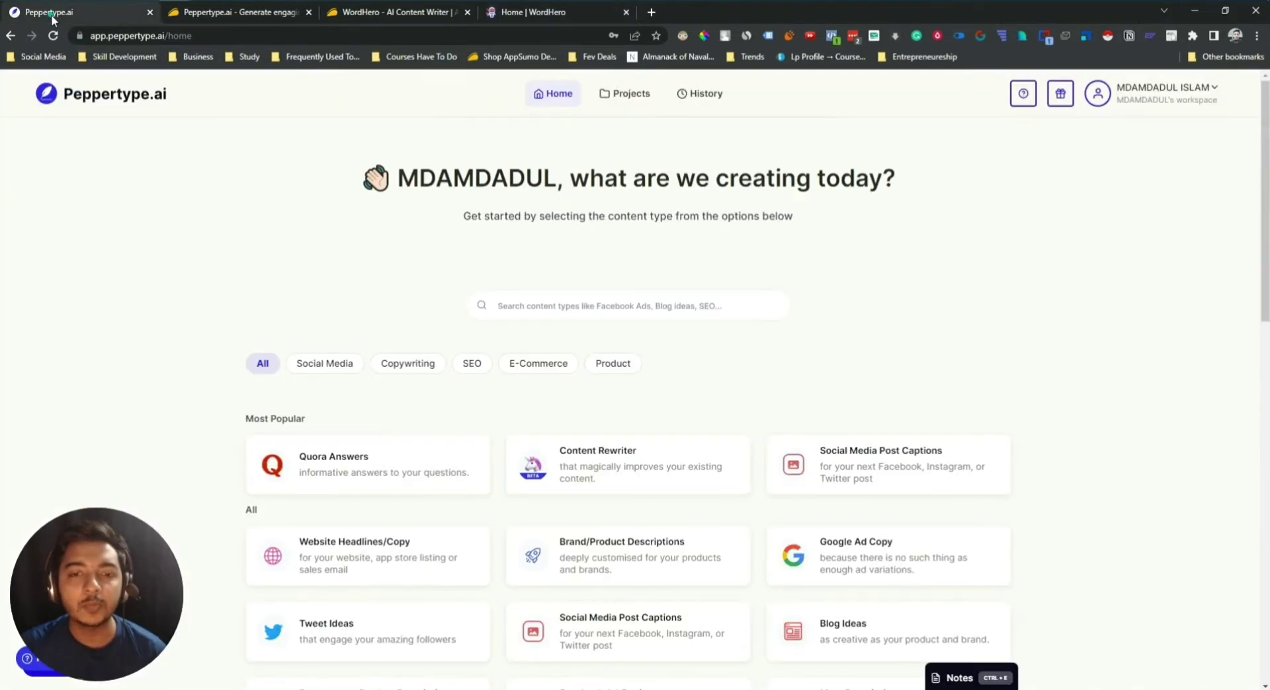
{"action": "left_click", "coordinate": [326, 462]}
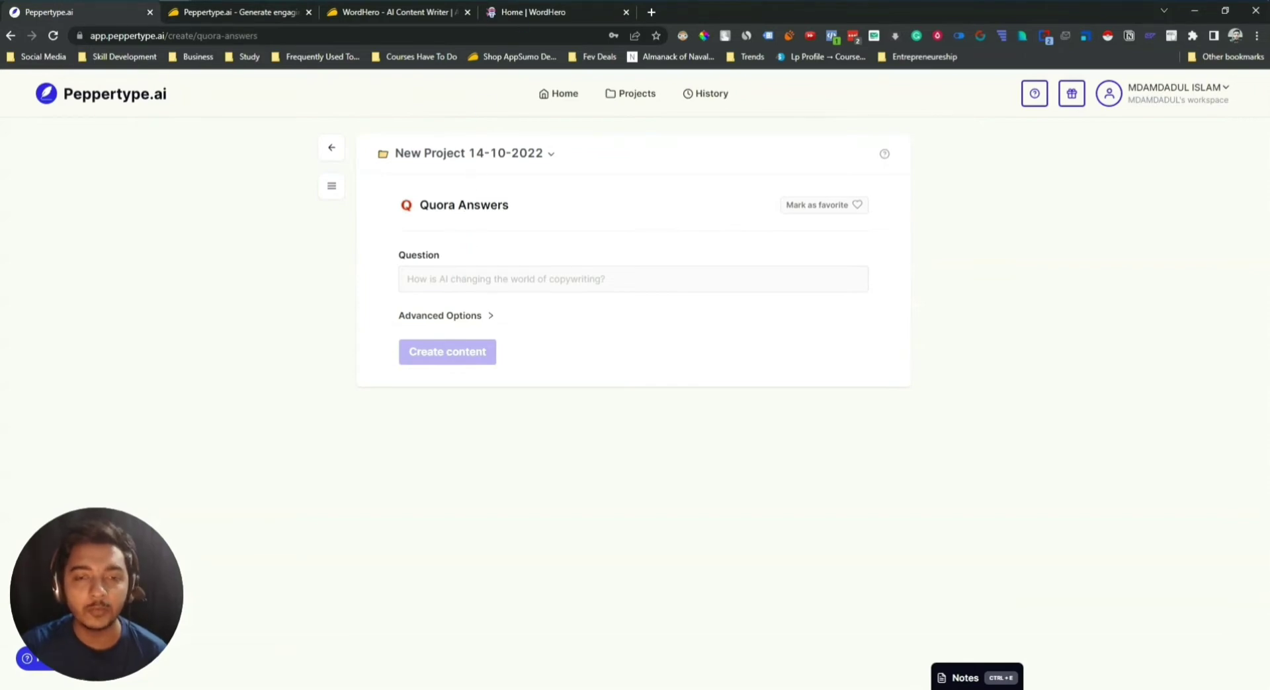
Switch to Quora, open the question "What is the best way to get emails for a startup company looking for leads?" and copy its title
{"action": "key", "text": "alt+Tab"}
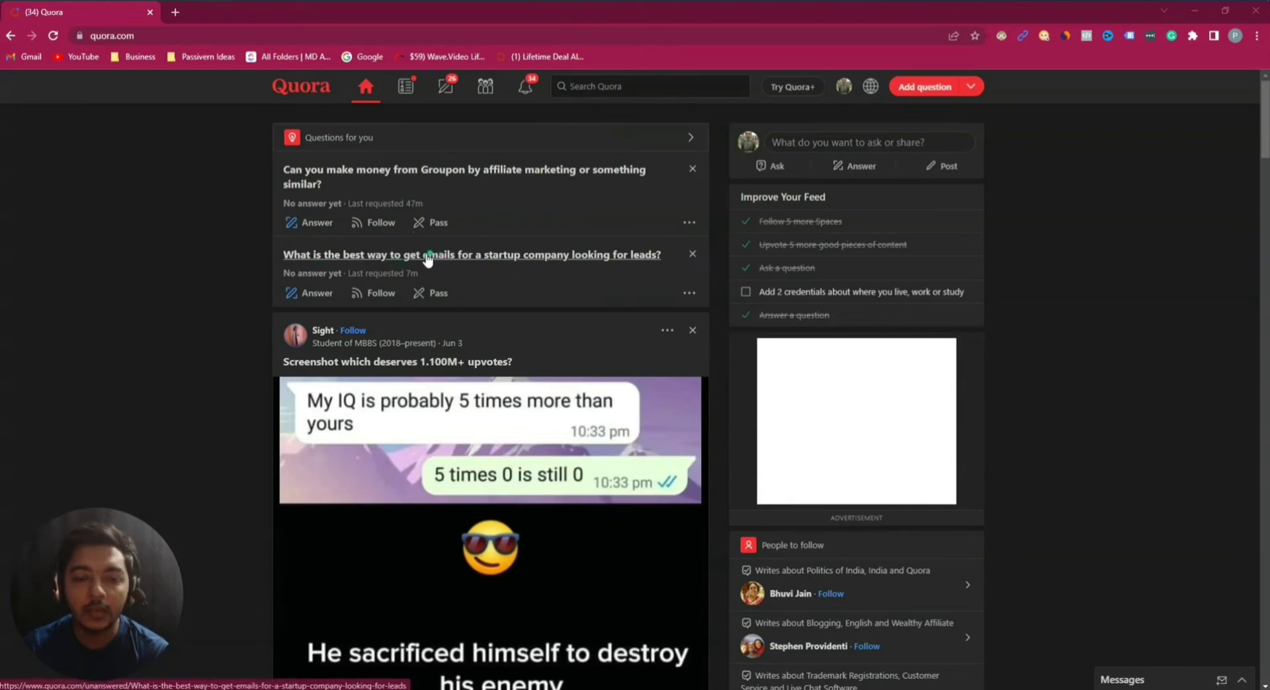
{"action": "left_click", "coordinate": [401, 262]}
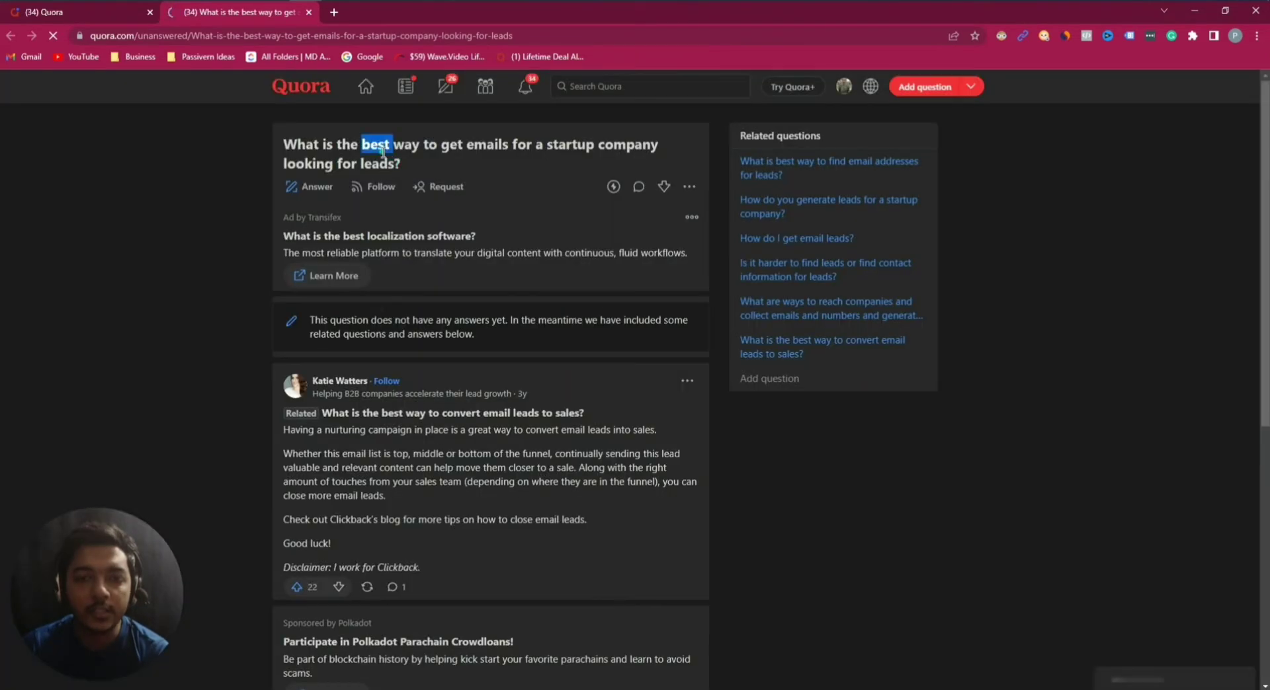
{"action": "triple_click", "coordinate": [386, 148]}
{"action": "right_click", "coordinate": [390, 160]}
{"action": "left_click", "coordinate": [391, 163]}
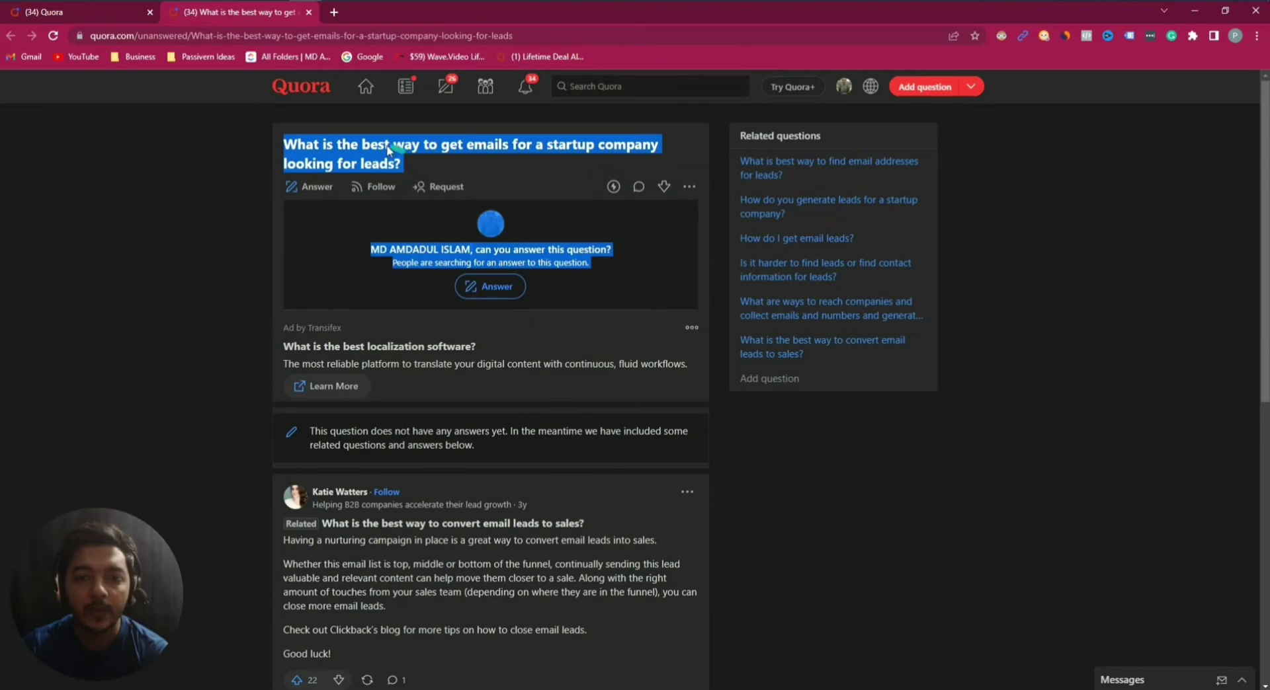
{"action": "triple_click", "coordinate": [387, 146]}
{"action": "right_click", "coordinate": [628, 146]}
{"action": "left_click", "coordinate": [645, 156]}
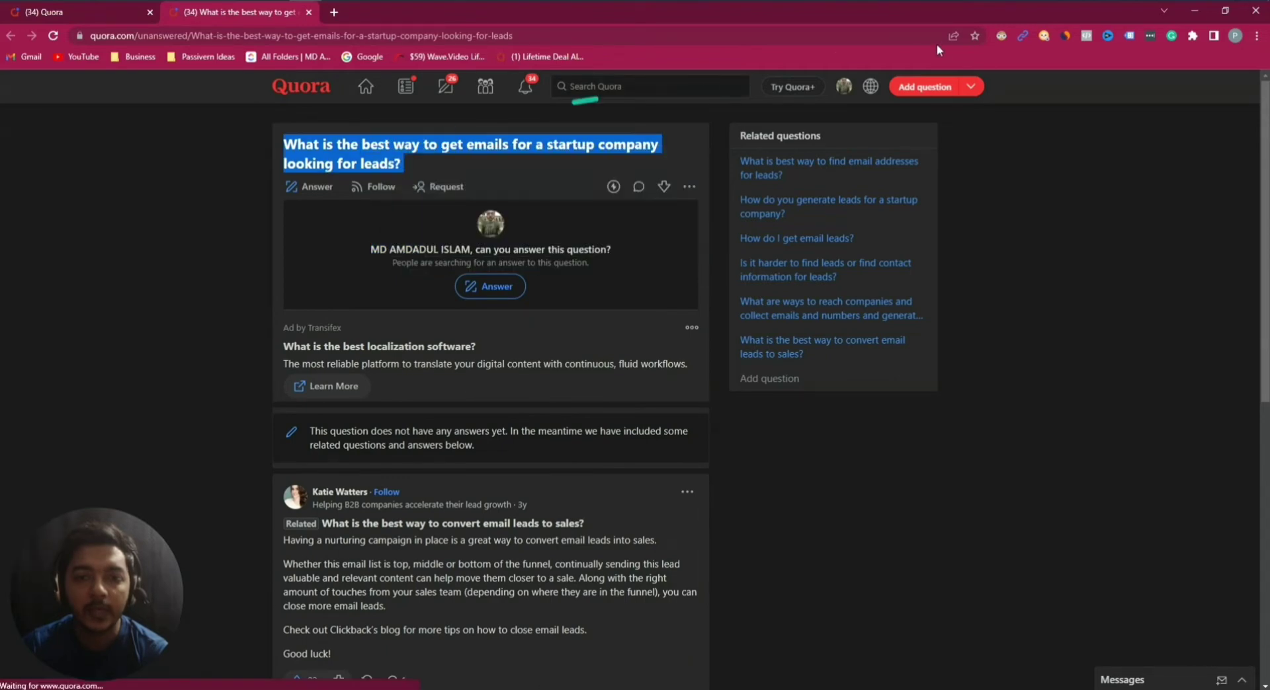
Return to Peppertype.ai's Quora Answers form, paste the copied Quora title as the question and generate the content
{"action": "left_click", "coordinate": [1200, 12]}
{"action": "left_click", "coordinate": [484, 283]}
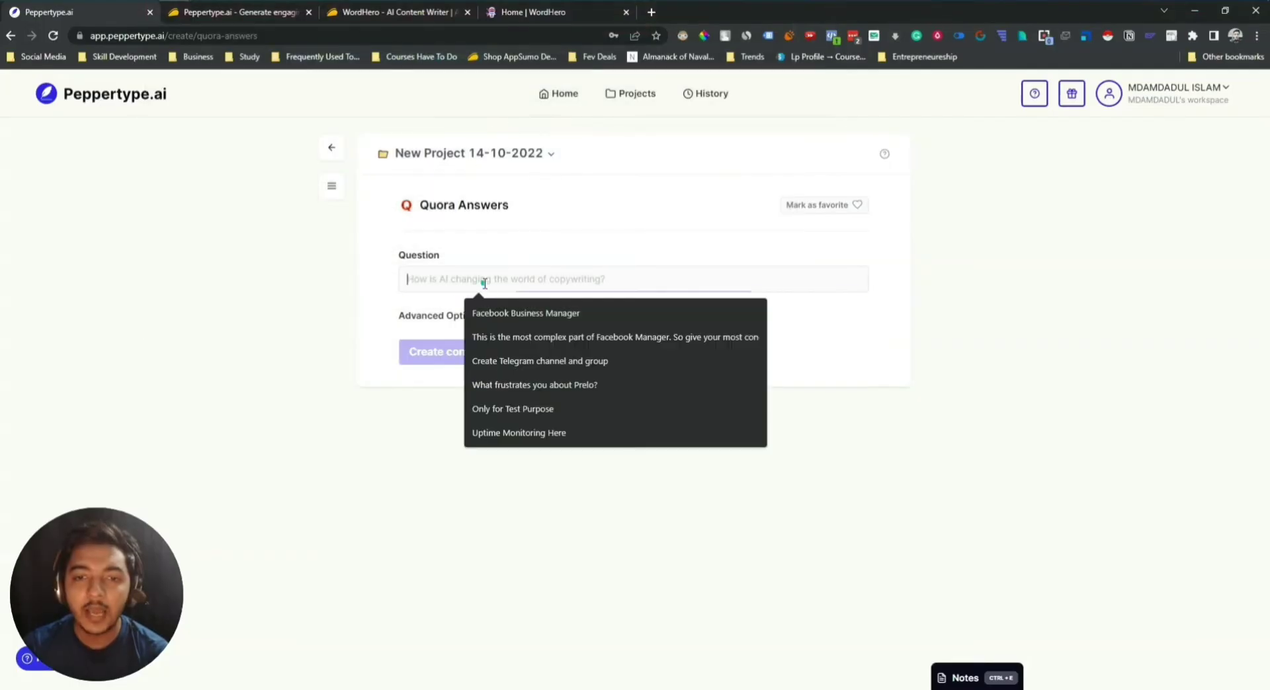
{"action": "key", "text": "ctrl+v"}
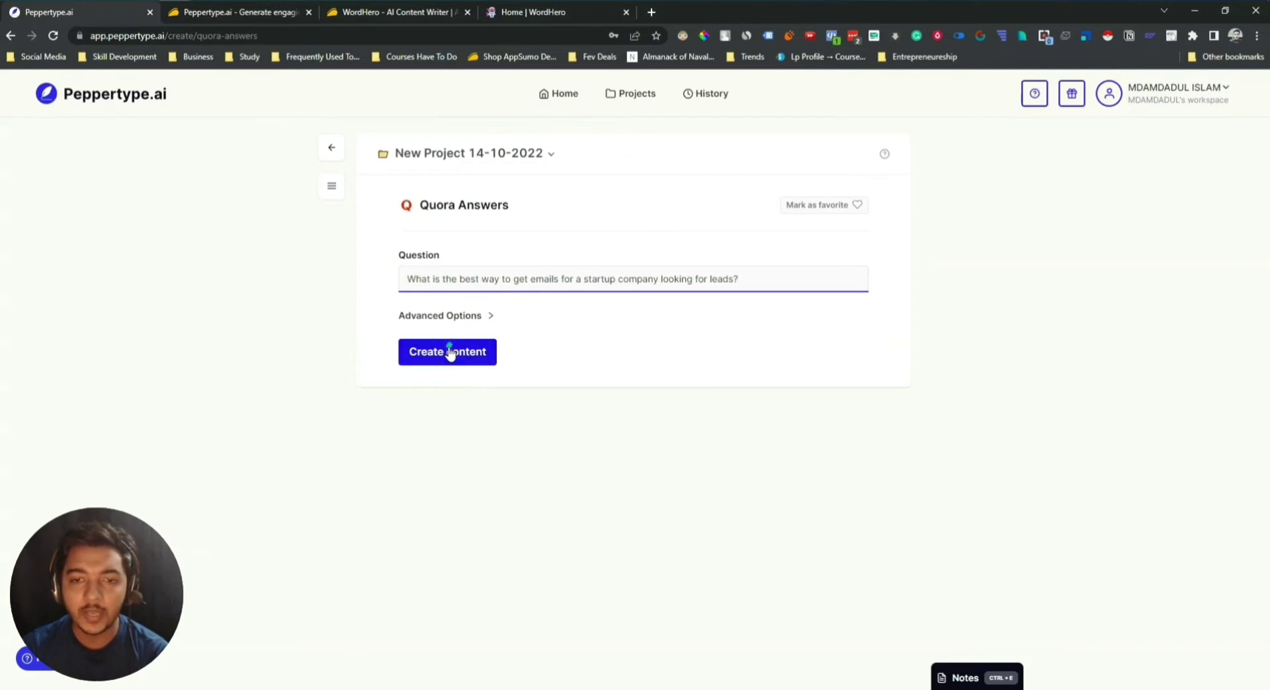
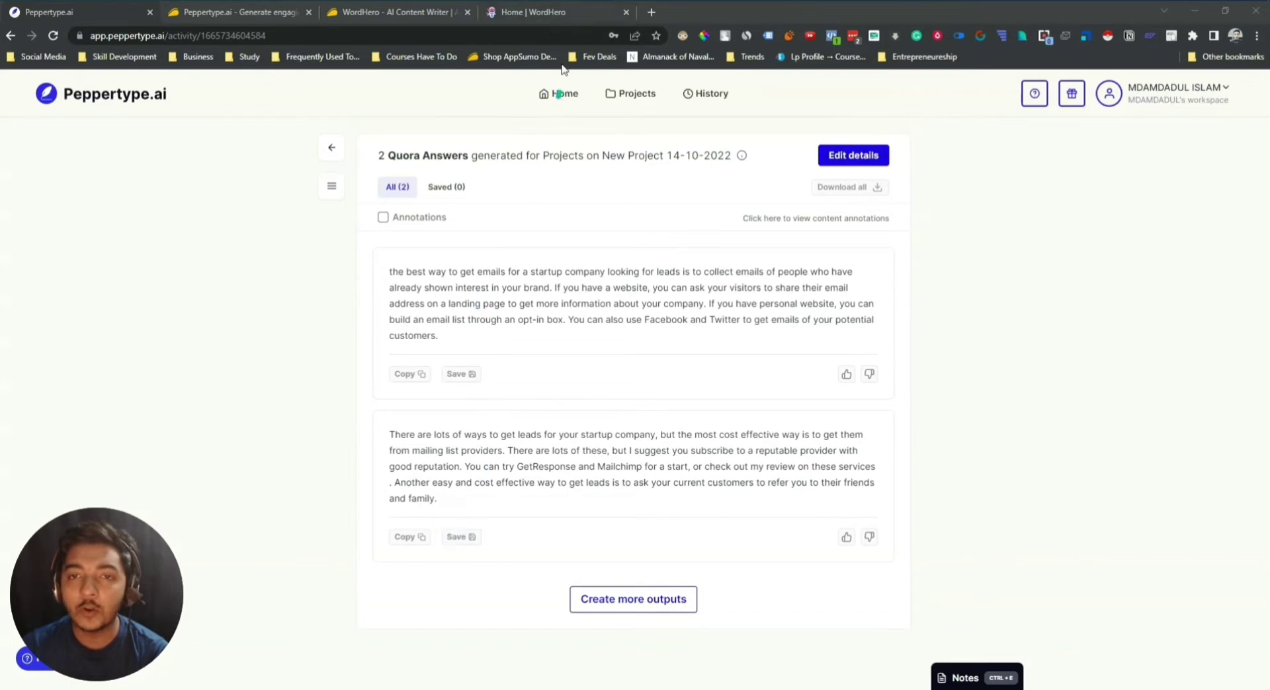
Switch to WordHero, search the writing tools for "quo" and open Quora Answers
{"action": "left_click", "coordinate": [541, 14]}
{"action": "scroll", "coordinate": [473, 278], "scroll_direction": "down", "scroll_amount": 3}
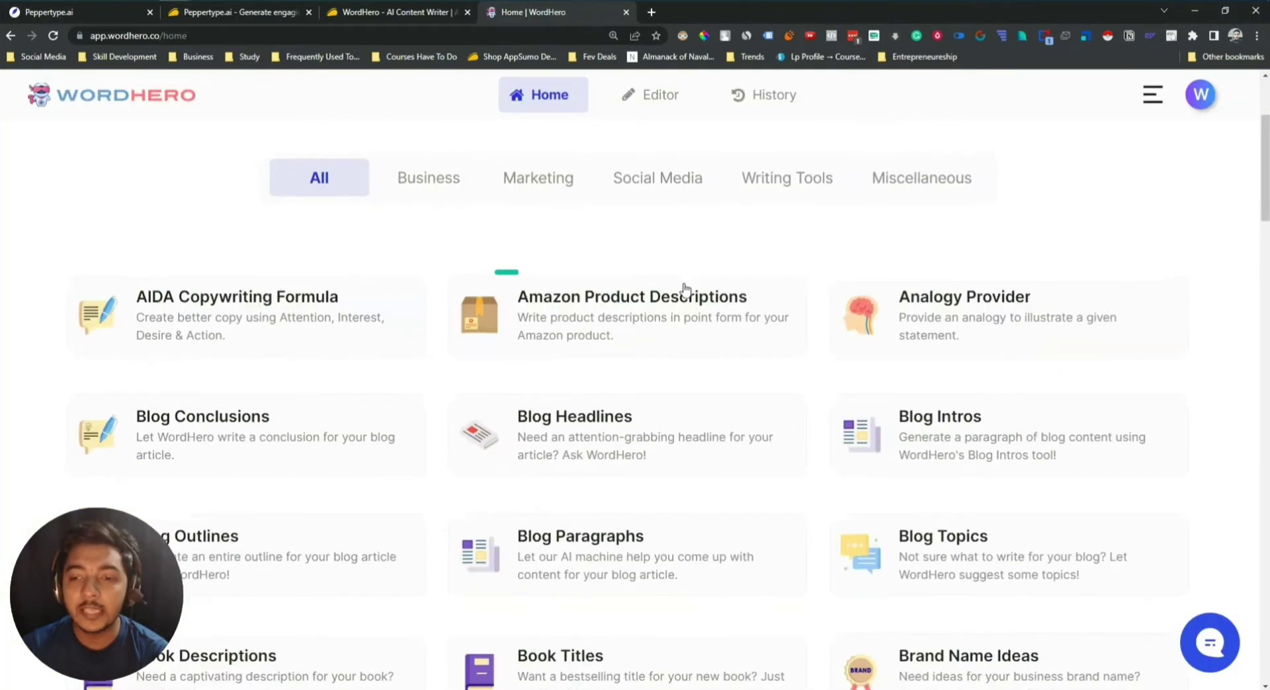
{"action": "scroll", "coordinate": [493, 265], "scroll_direction": "up", "scroll_amount": 3}
{"action": "type", "text": "q"}
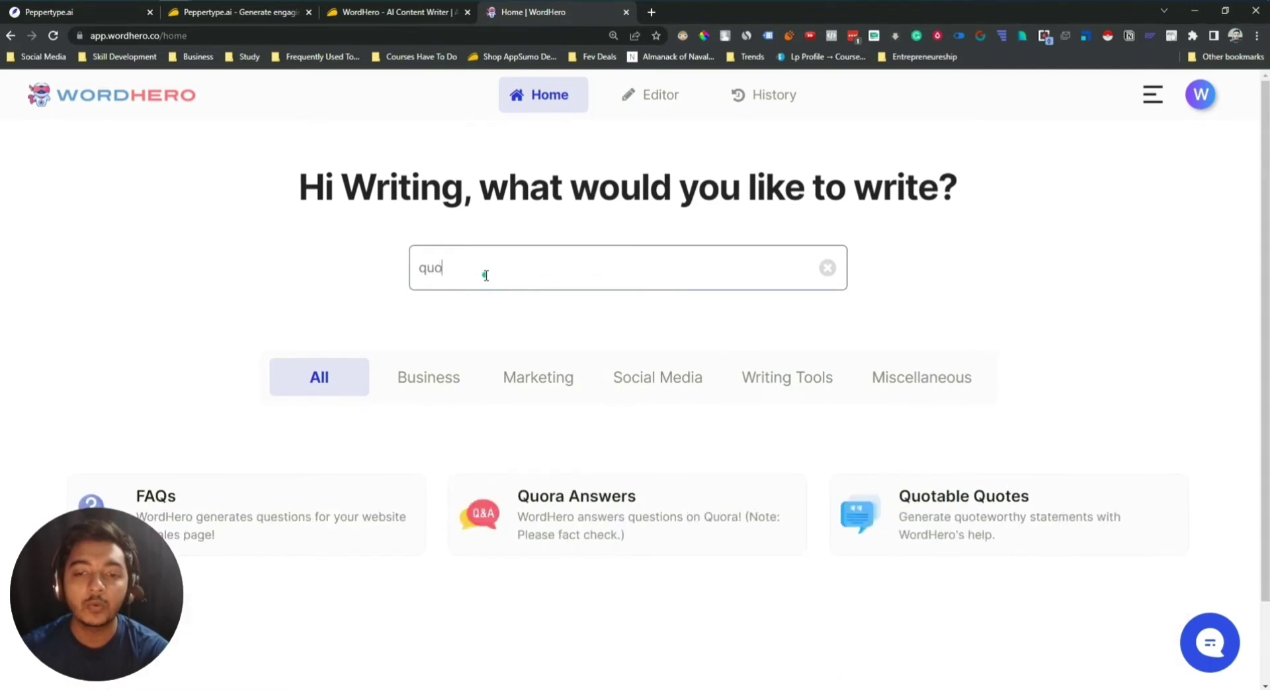
{"action": "type", "text": "uo"}
{"action": "left_click", "coordinate": [569, 526]}
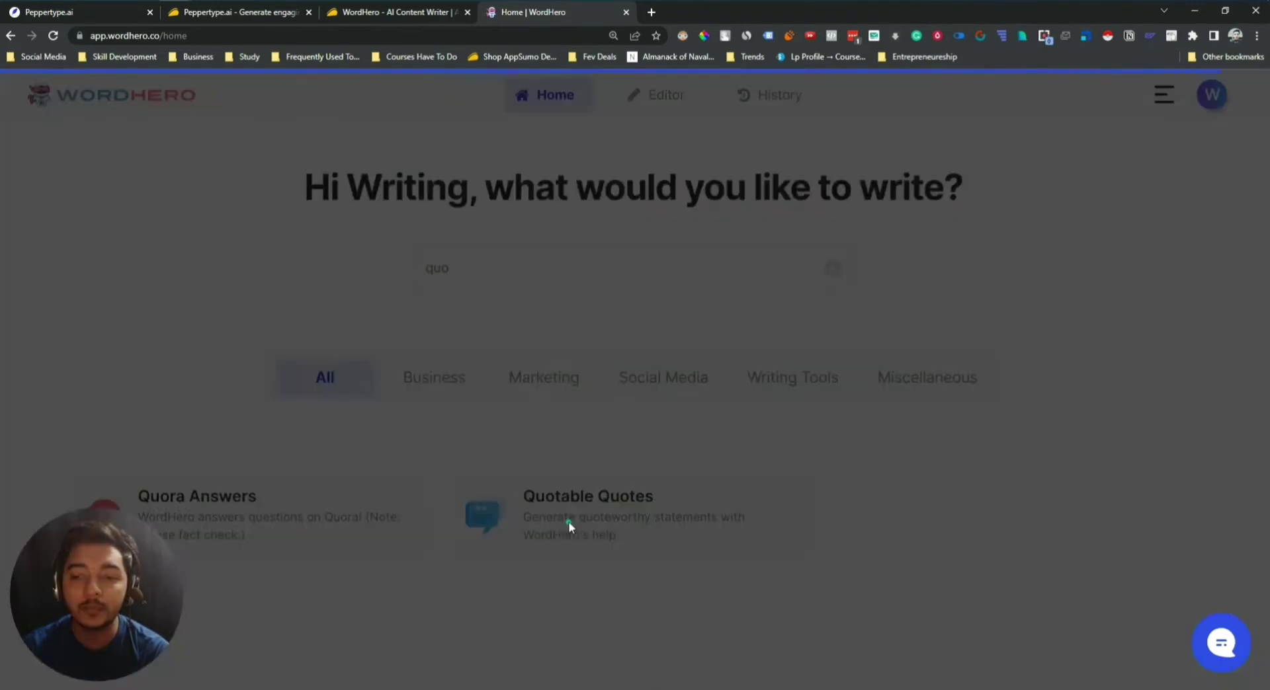
{"action": "left_click_drag", "start_coordinate": [109, 603], "coordinate": [1154, 522]}
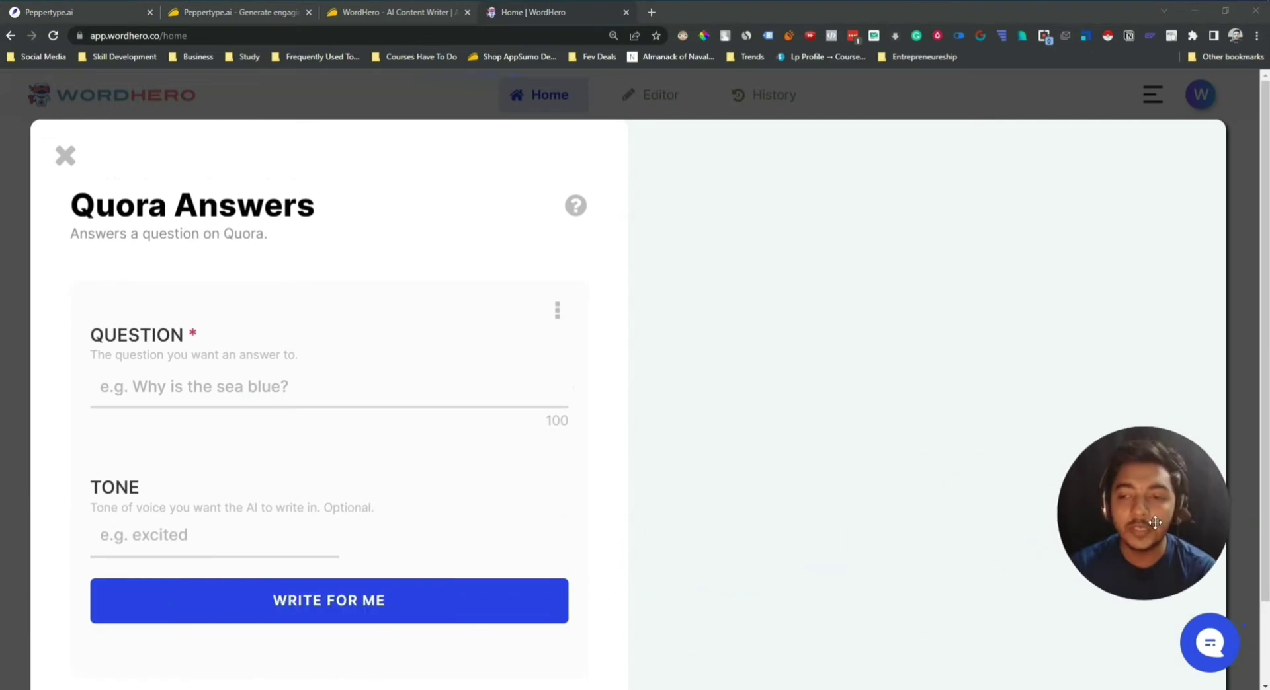
Enter "What is the best way to get emails for a startup company looking for leads?" as the question in WordHero's Quora Answers
{"action": "left_click", "coordinate": [173, 386]}
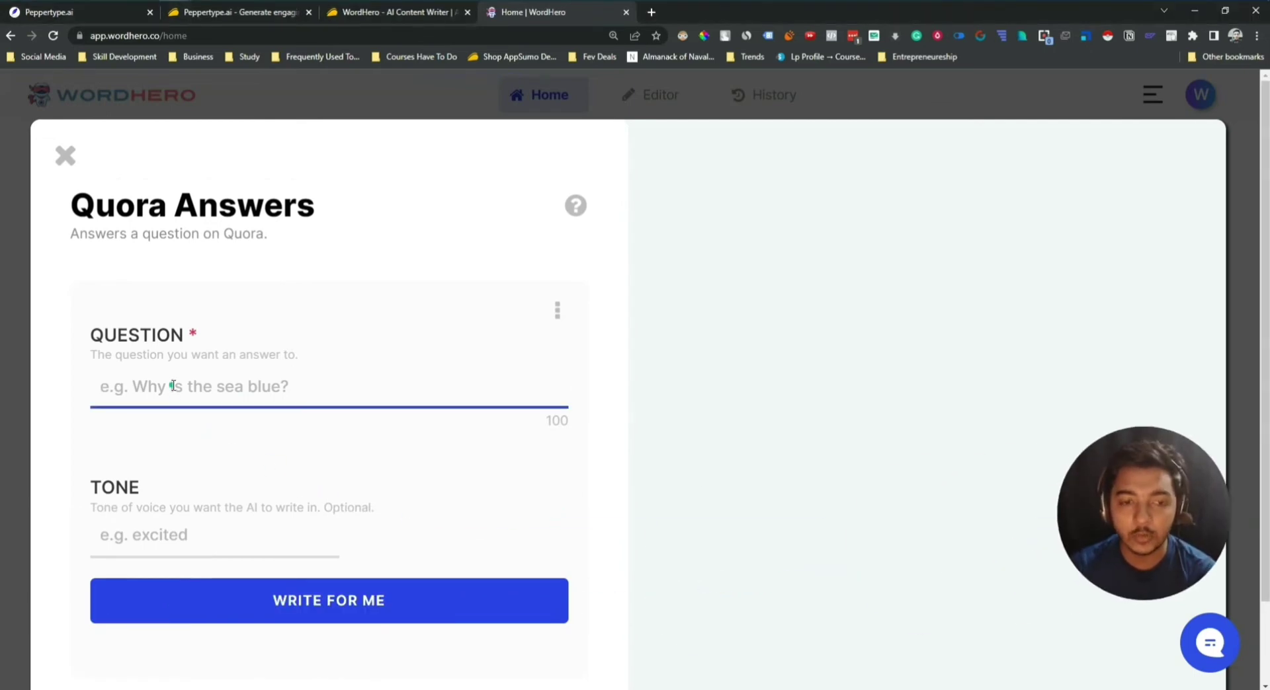
{"action": "type", "text": "What is the best way to get emails for a startup company looking for leads?"}
{"action": "key", "text": "BackSpace"}
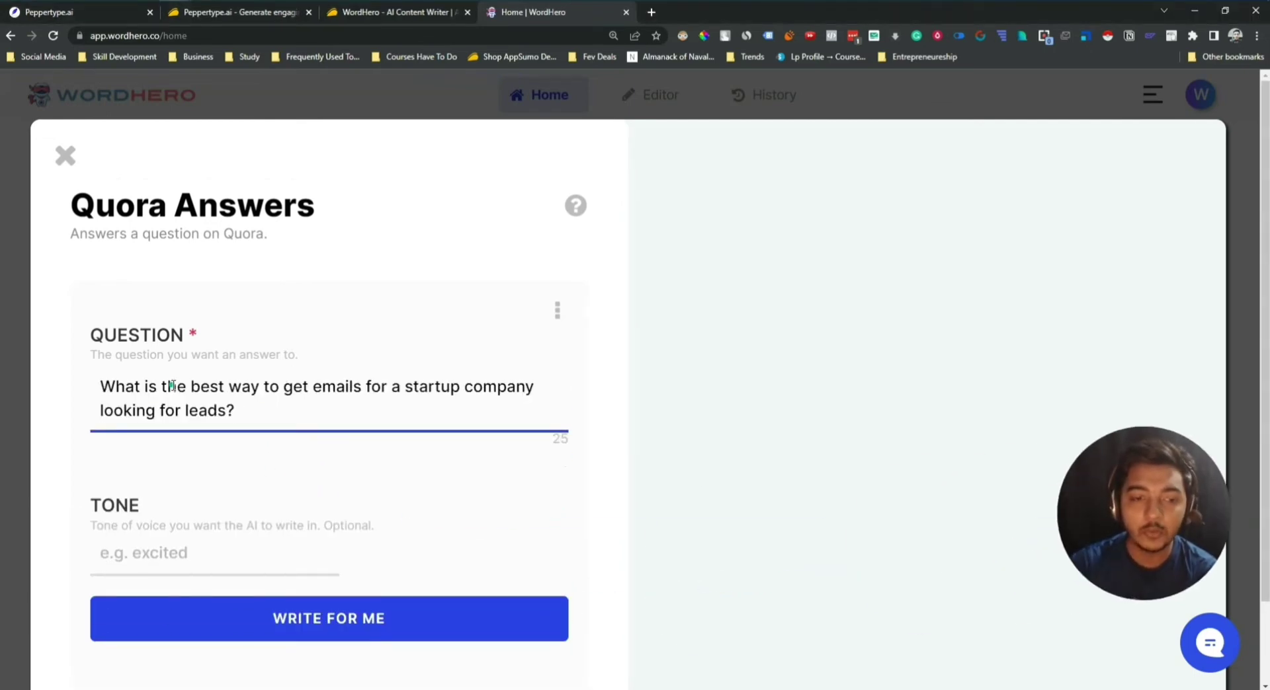
Look back at Peppertype.ai's generated answers, and in WordHero set the tone to "Exprienced" and start writing the Quora answer
{"action": "left_click", "coordinate": [148, 549]}
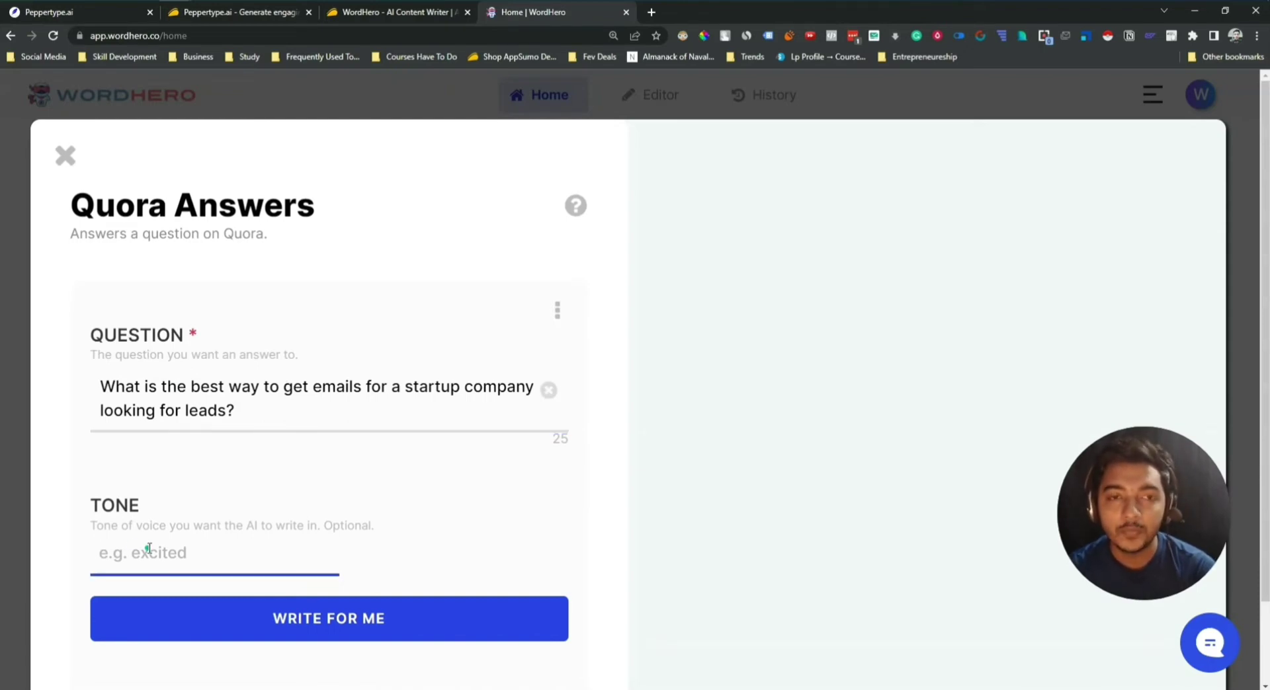
{"action": "left_click", "coordinate": [98, 13]}
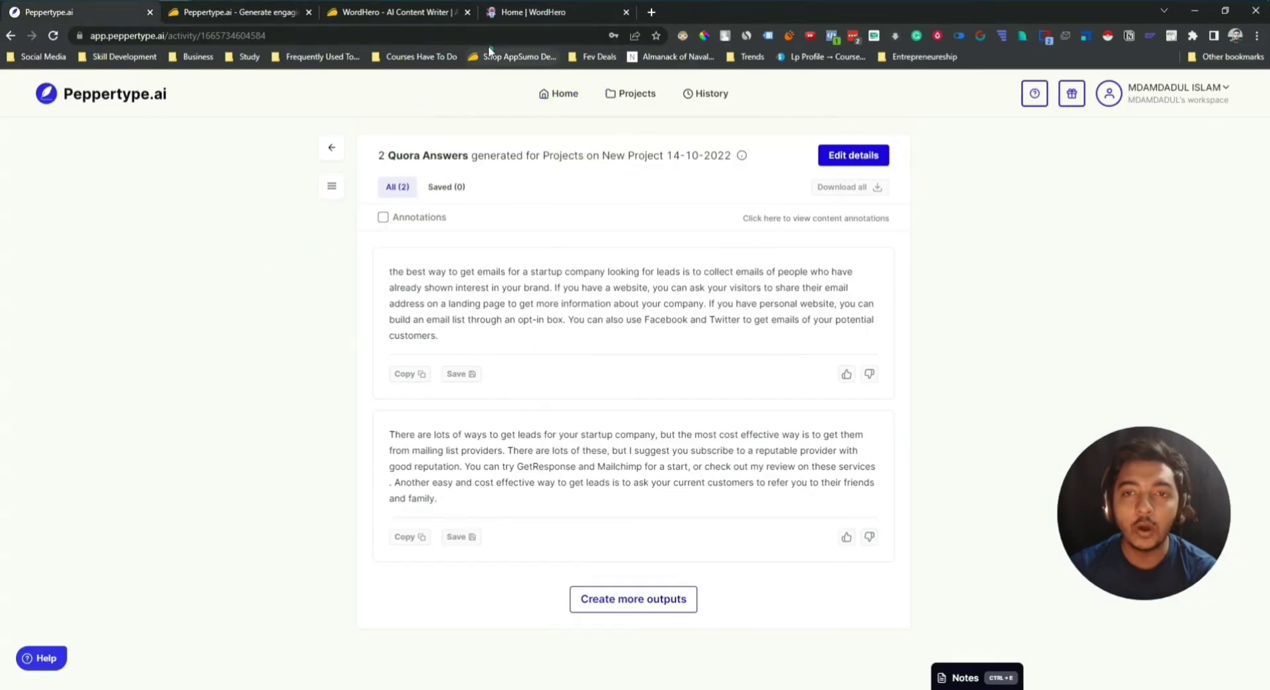
{"action": "left_click", "coordinate": [518, 18]}
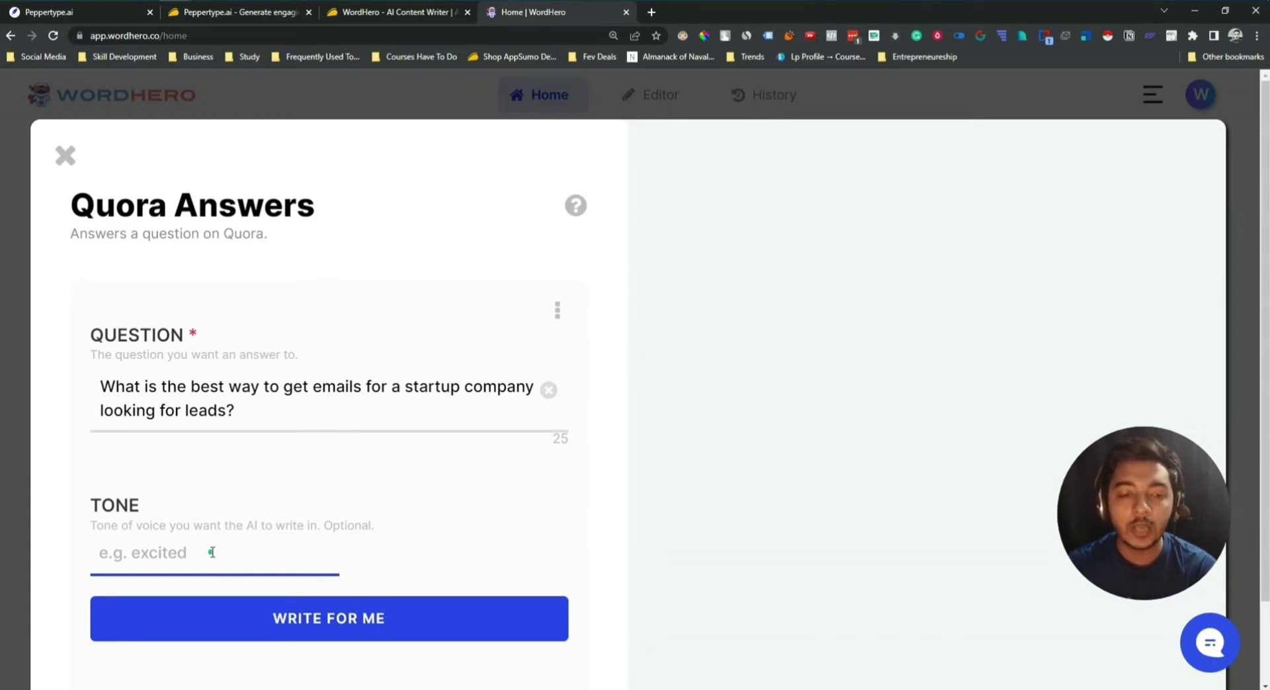
{"action": "type", "text": "Exprienced"}
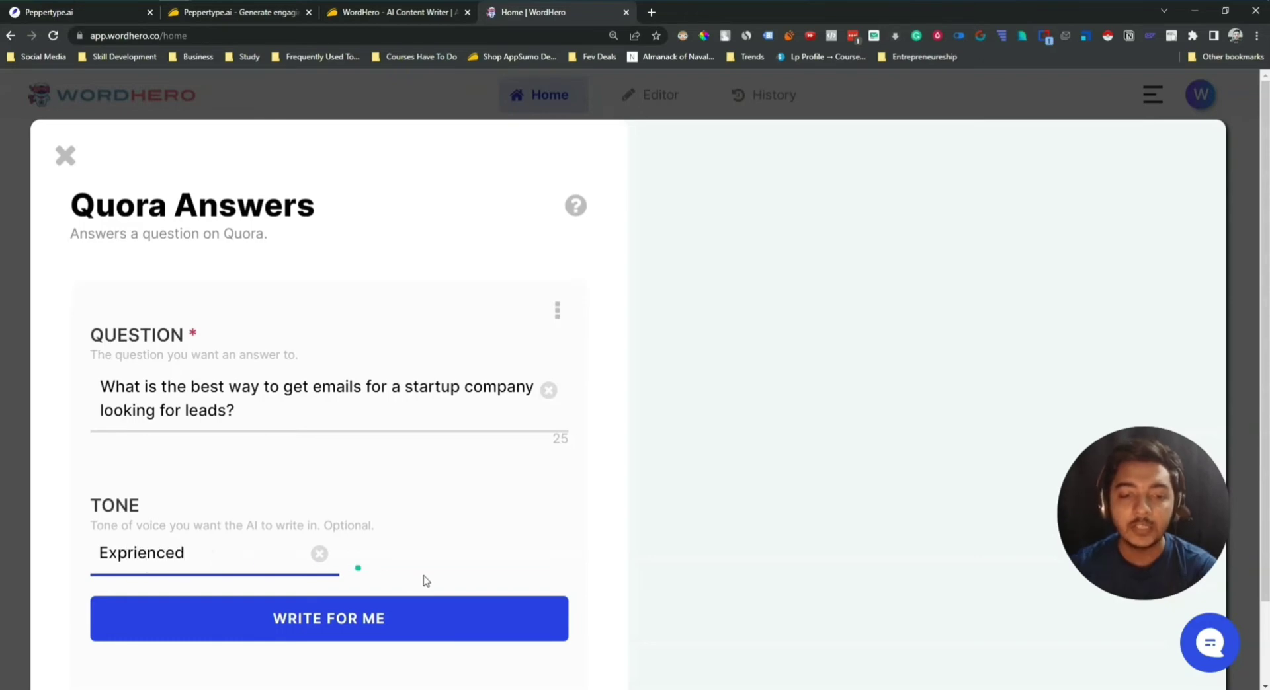
{"action": "left_click", "coordinate": [422, 580]}
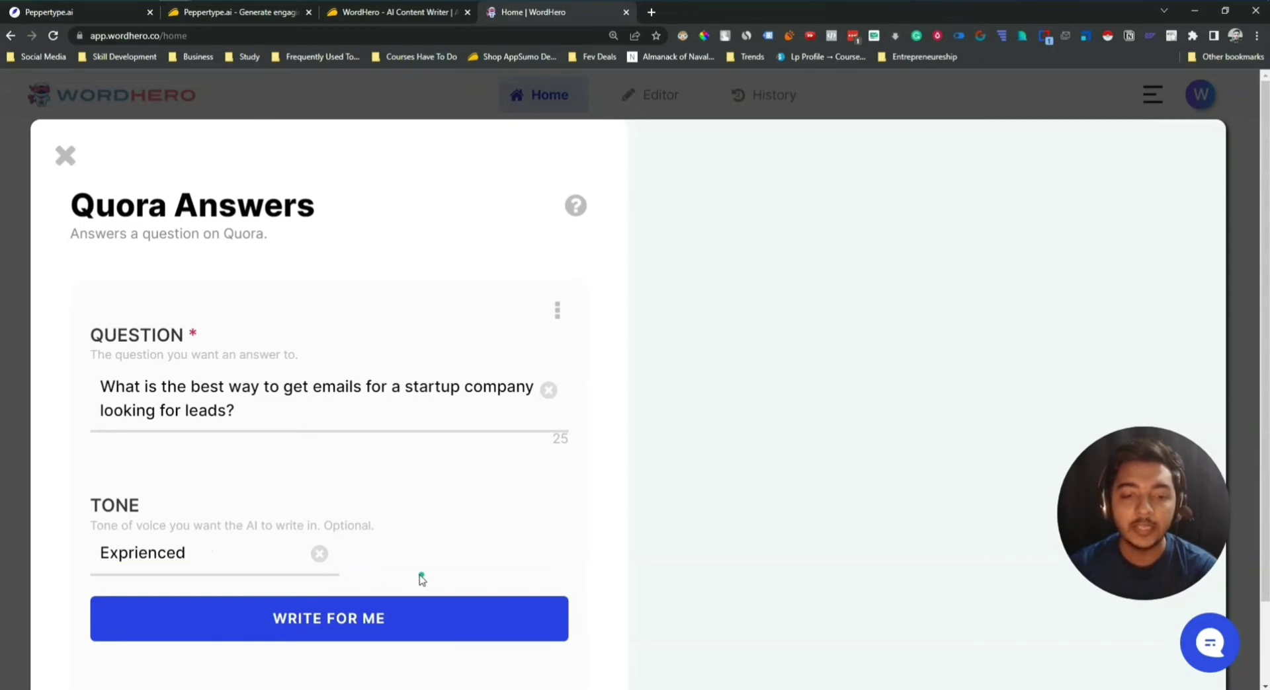
{"action": "left_click", "coordinate": [301, 626]}
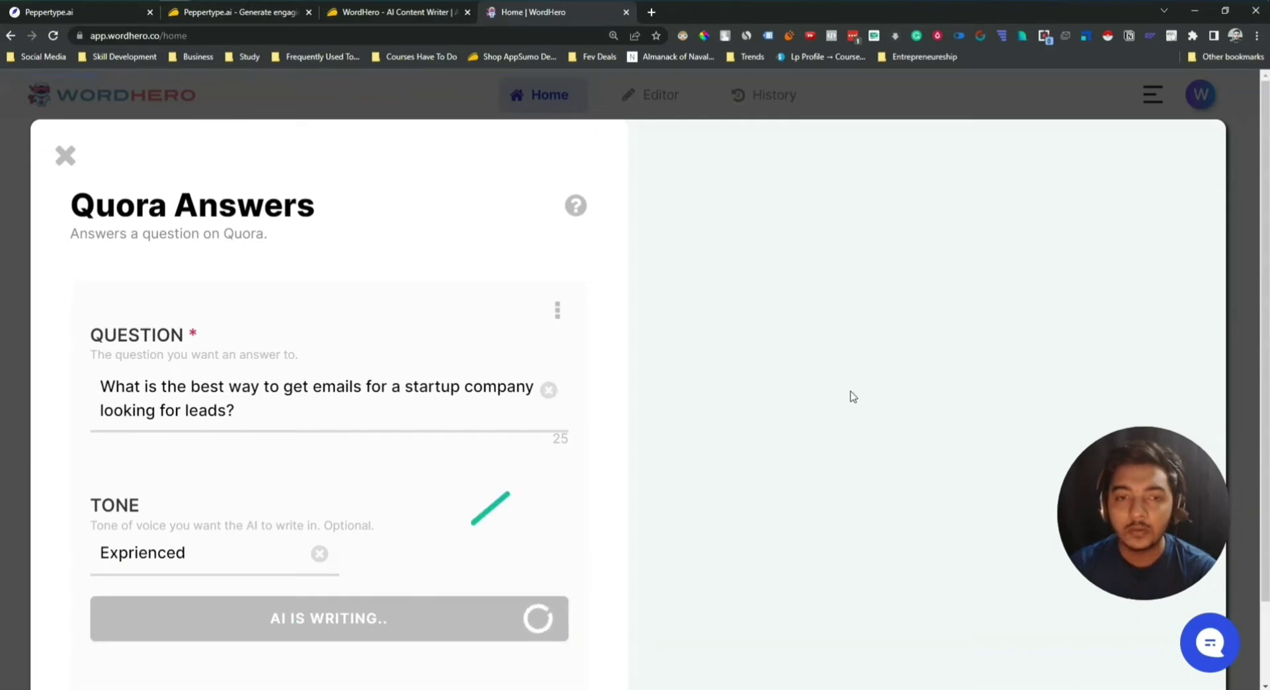
{"action": "left_click_drag", "start_coordinate": [1118, 511], "coordinate": [130, 105]}
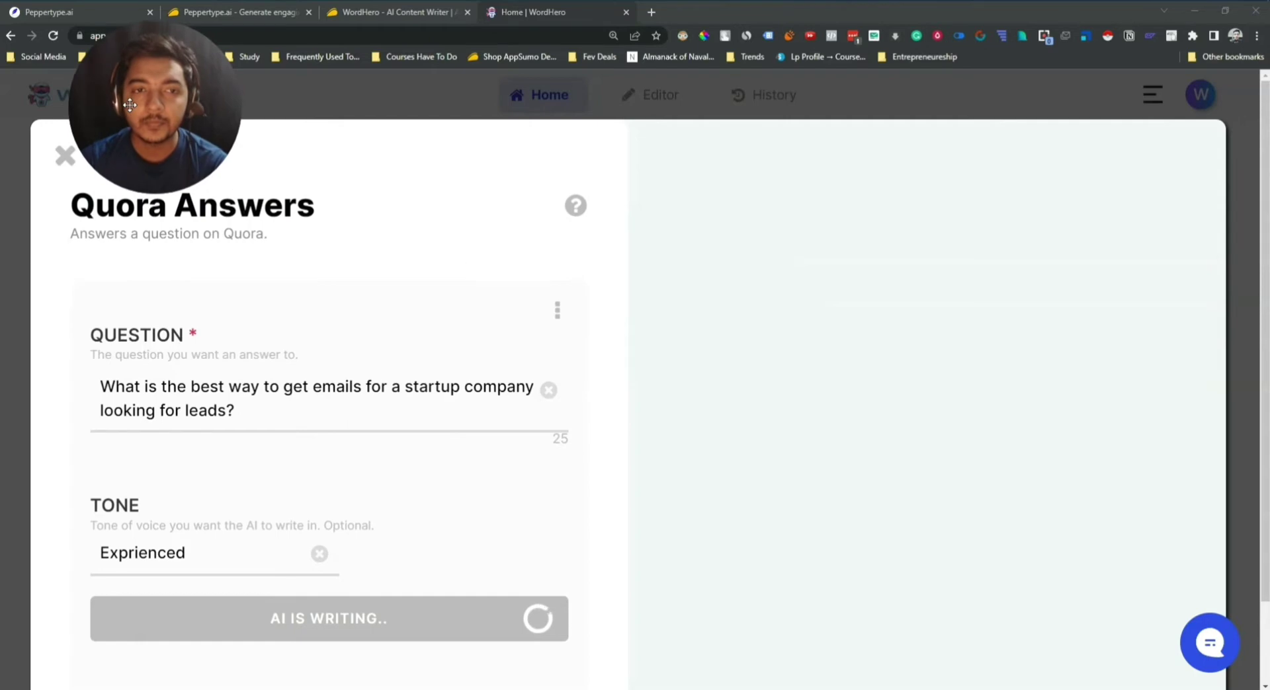
Read WordHero's generated Quora answer and compare it with the two answers from Peppertype.ai
{"action": "scroll", "coordinate": [863, 498], "scroll_direction": "down", "scroll_amount": 2}
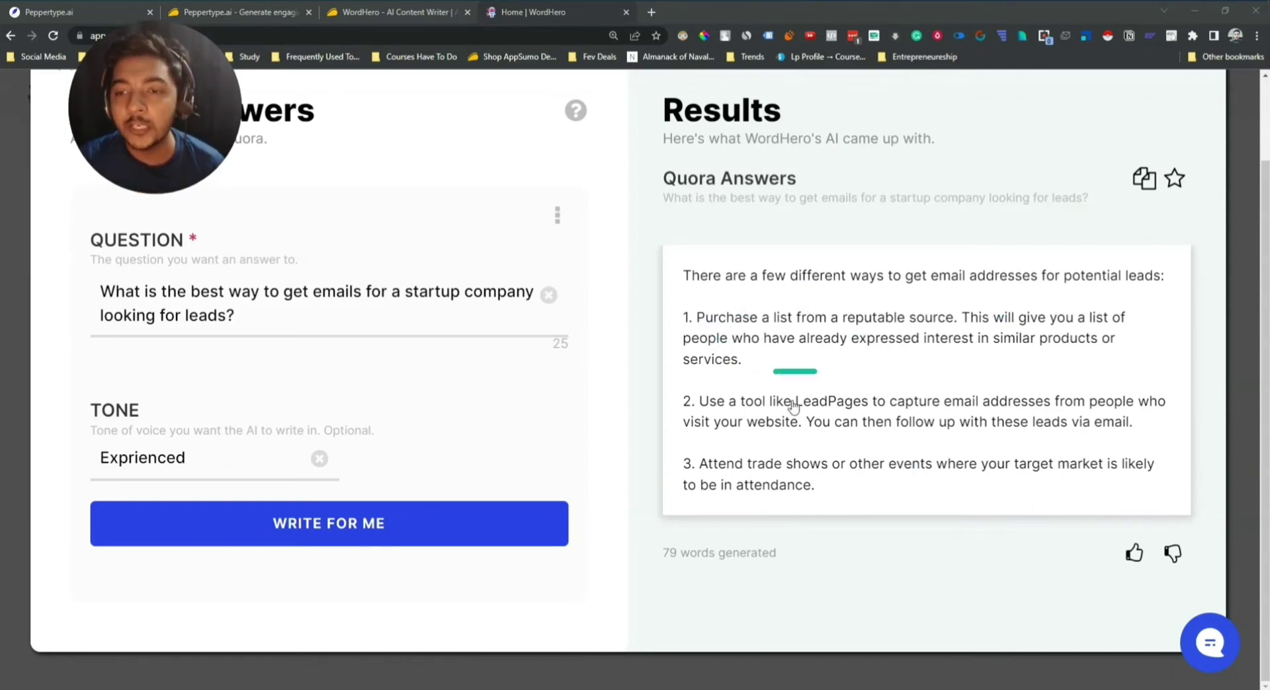
{"action": "left_click", "coordinate": [72, 10]}
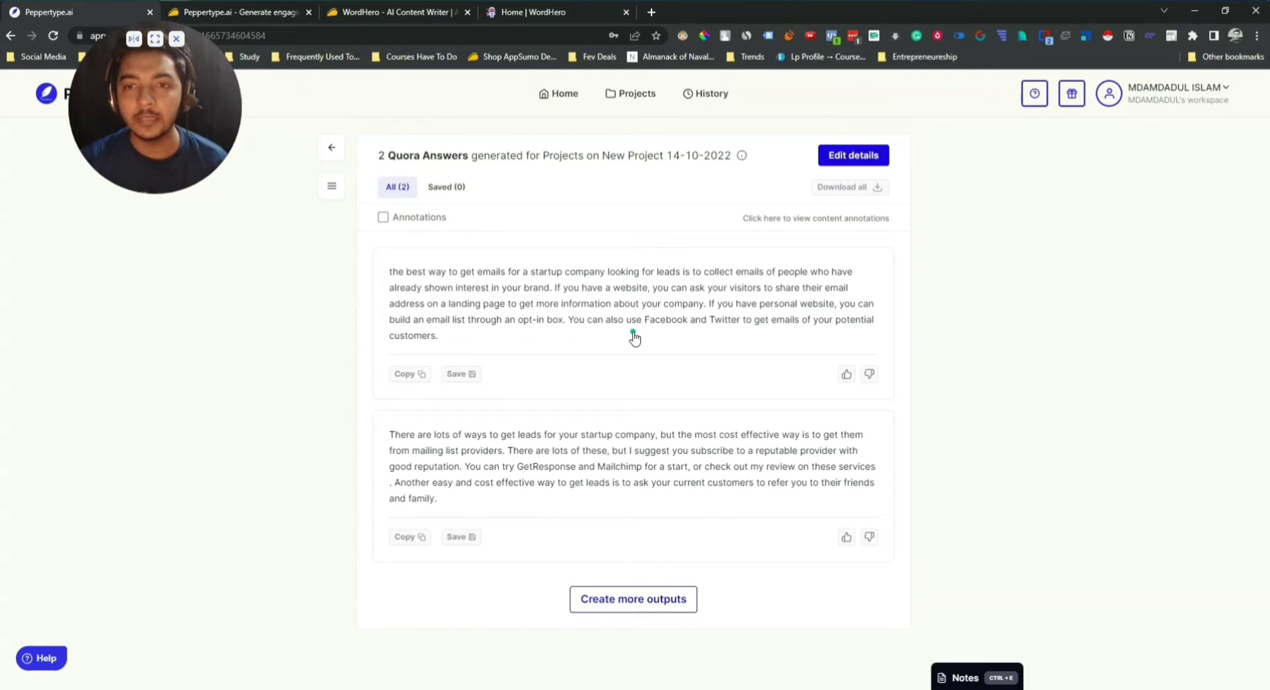
{"action": "left_click", "coordinate": [562, 14]}
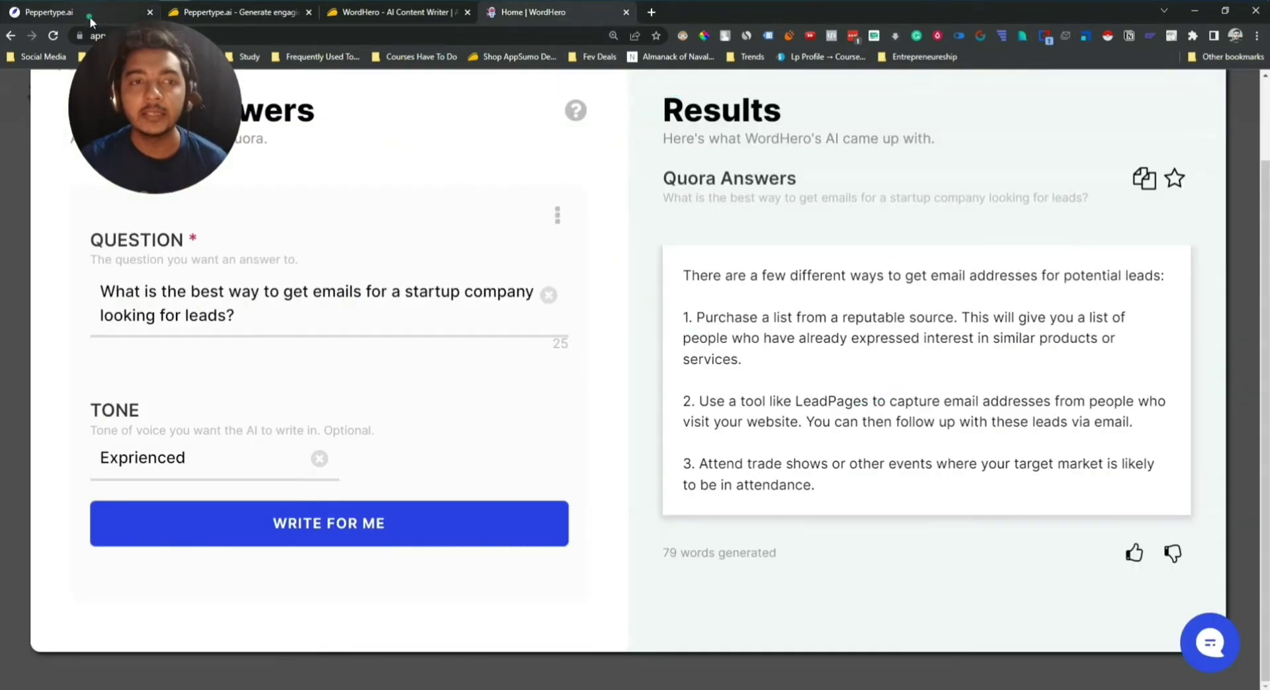
{"action": "left_click", "coordinate": [92, 20]}
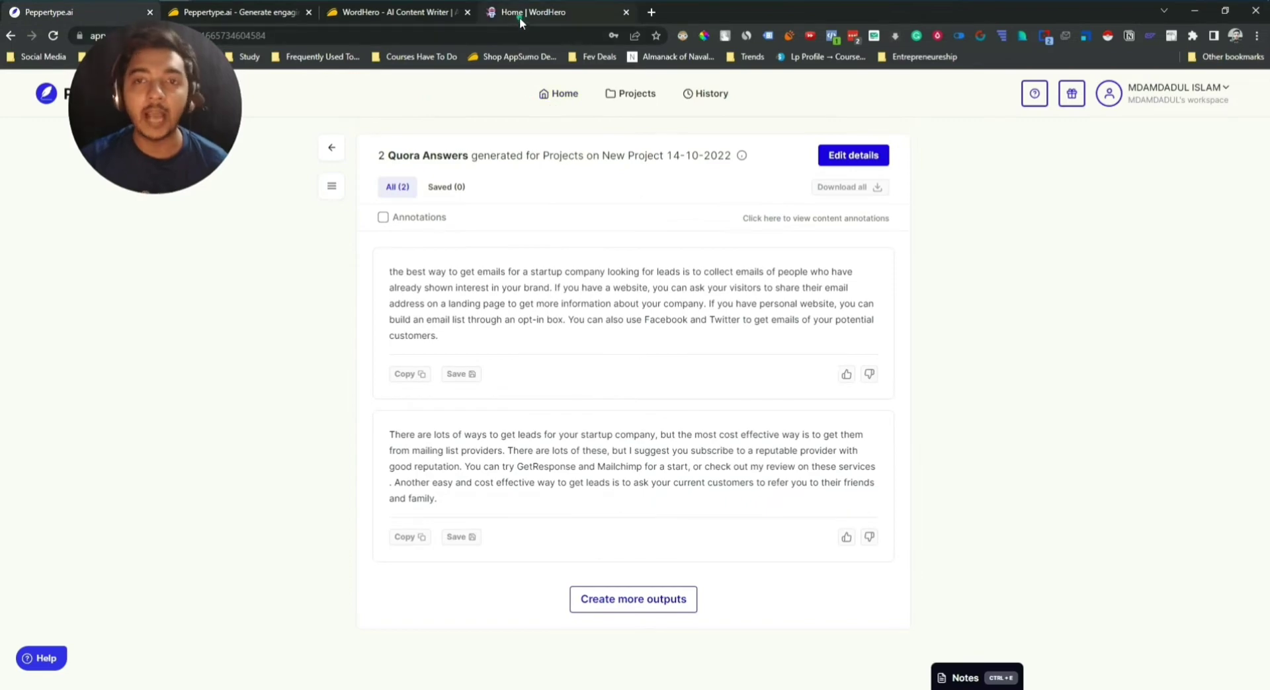
{"action": "left_click", "coordinate": [518, 18]}
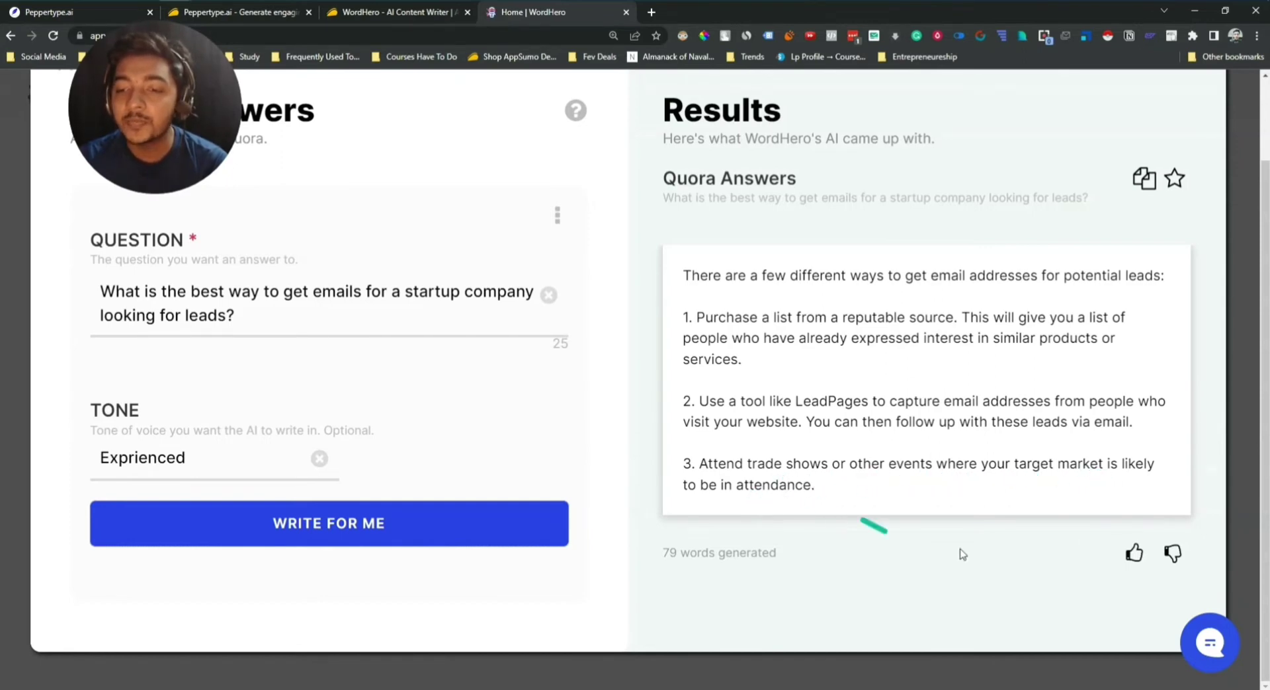
Rate WordHero's Quora answer with a thumbs-up and look over Peppertype.ai's answers again
{"action": "left_click", "coordinate": [1135, 556]}
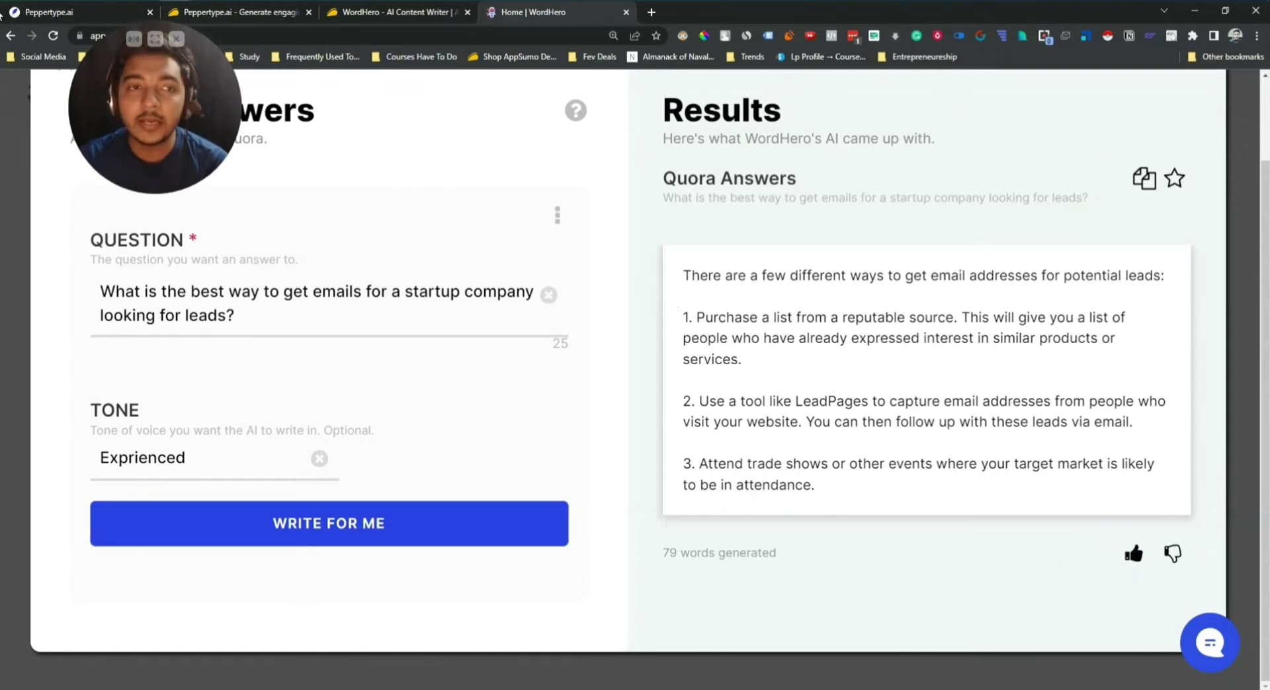
{"action": "left_click", "coordinate": [31, 12]}
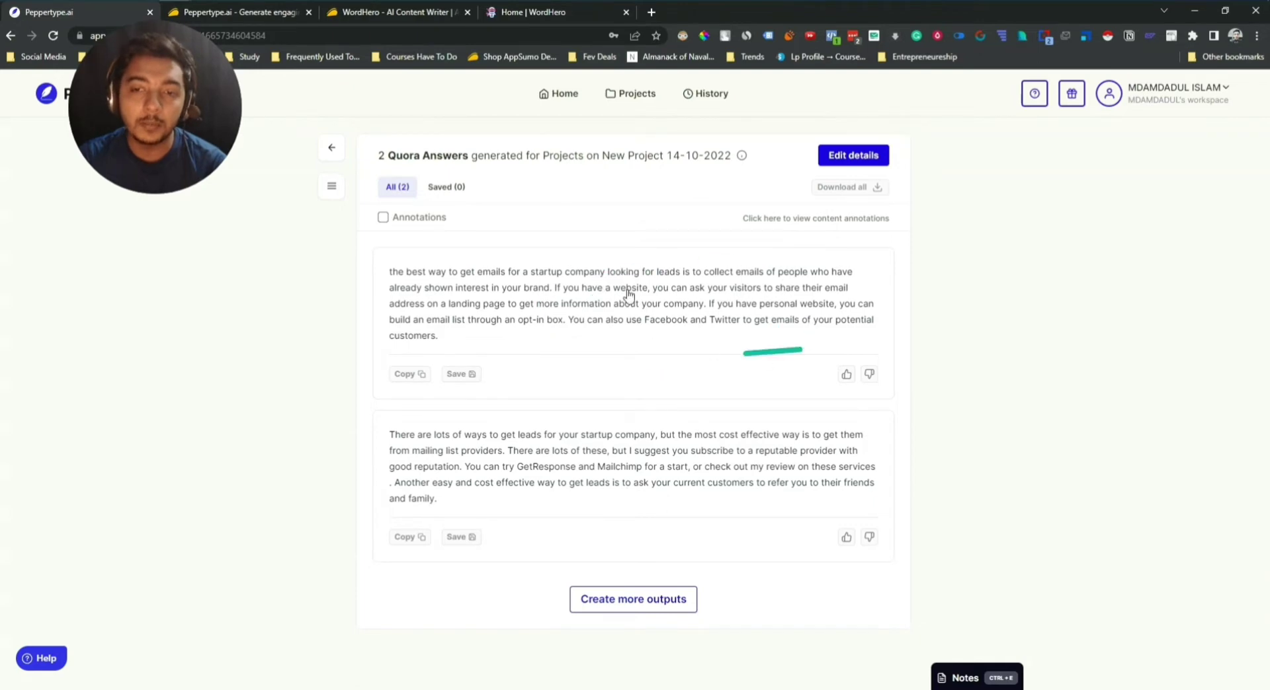
{"action": "left_click", "coordinate": [548, 18]}
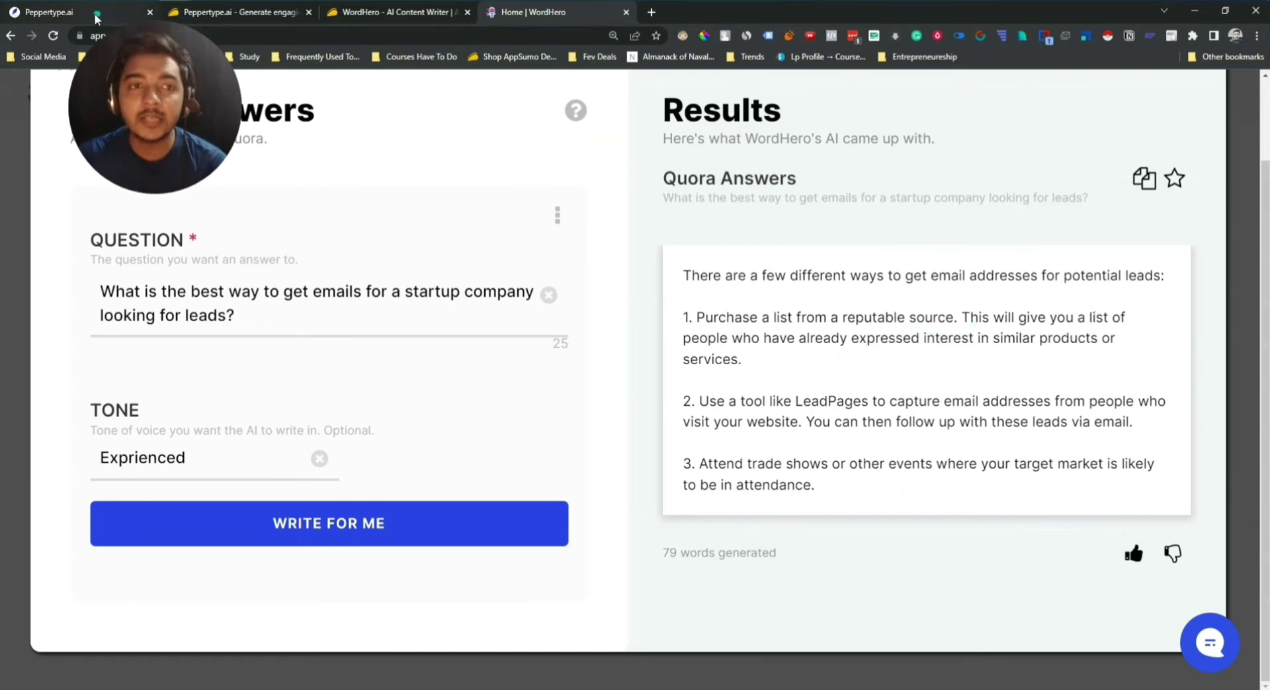
{"action": "left_click", "coordinate": [73, 12]}
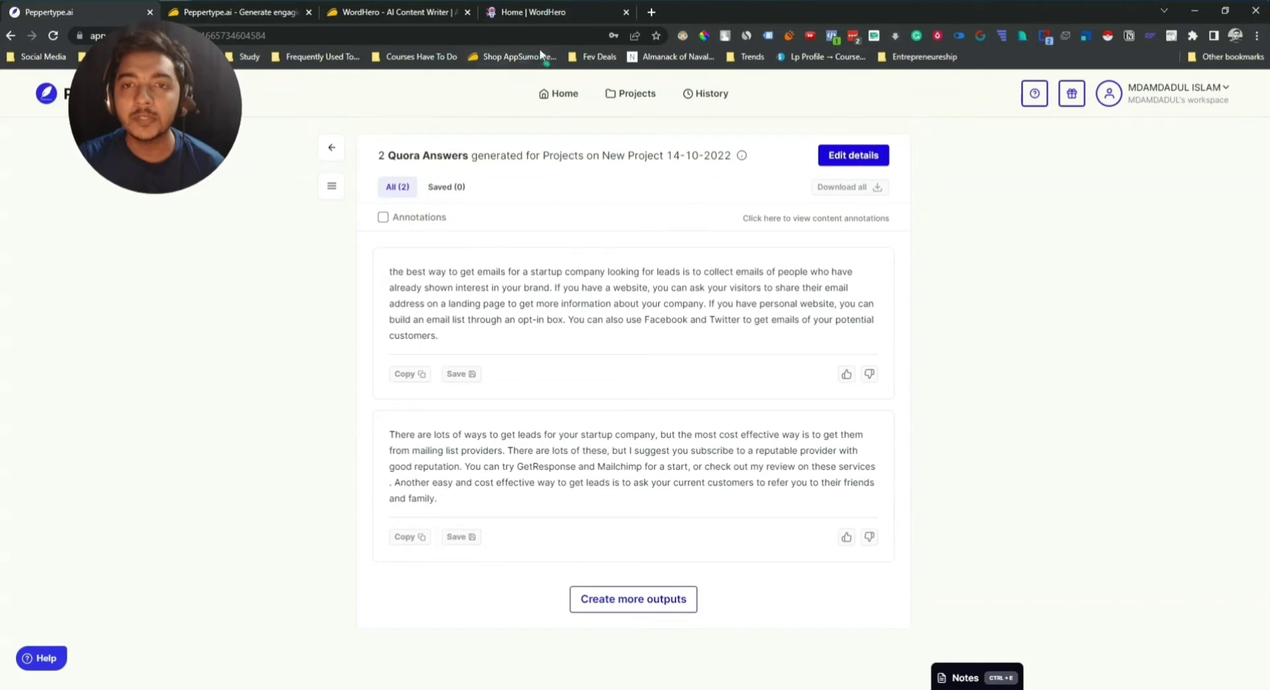
Copy WordHero's generated answer and paste it into a new answer to the same question on Quora
{"action": "left_click", "coordinate": [524, 14]}
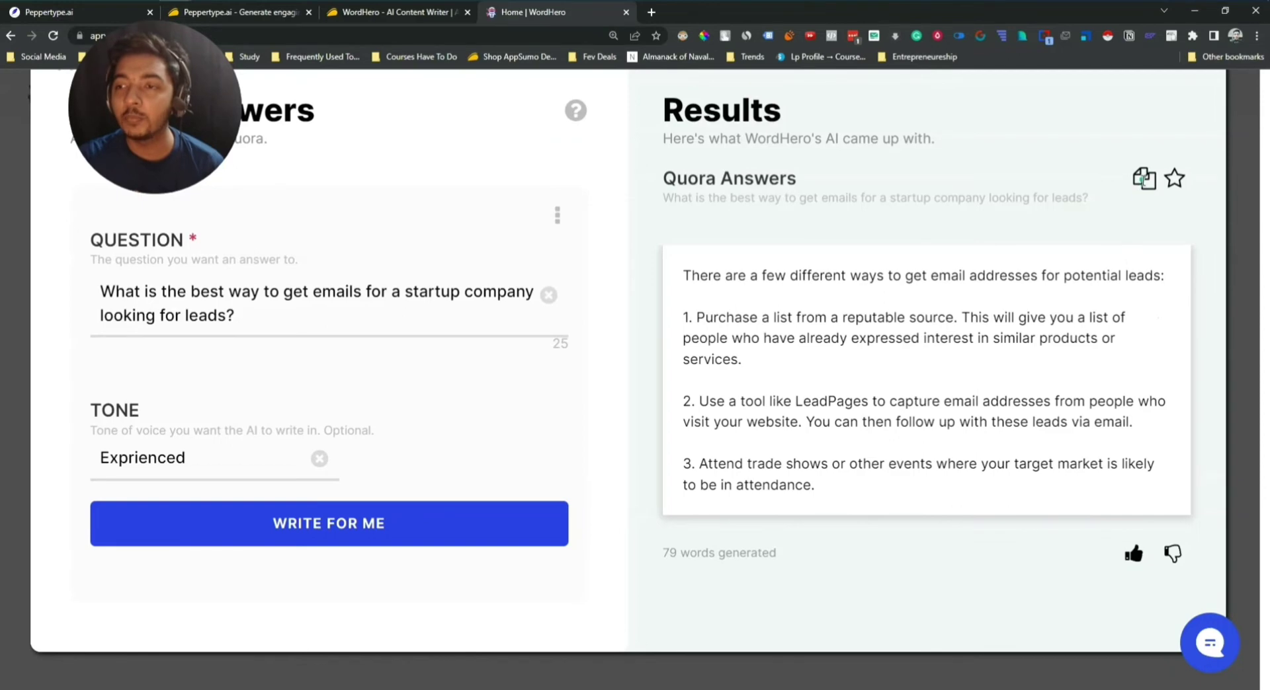
{"action": "left_click", "coordinate": [1143, 185]}
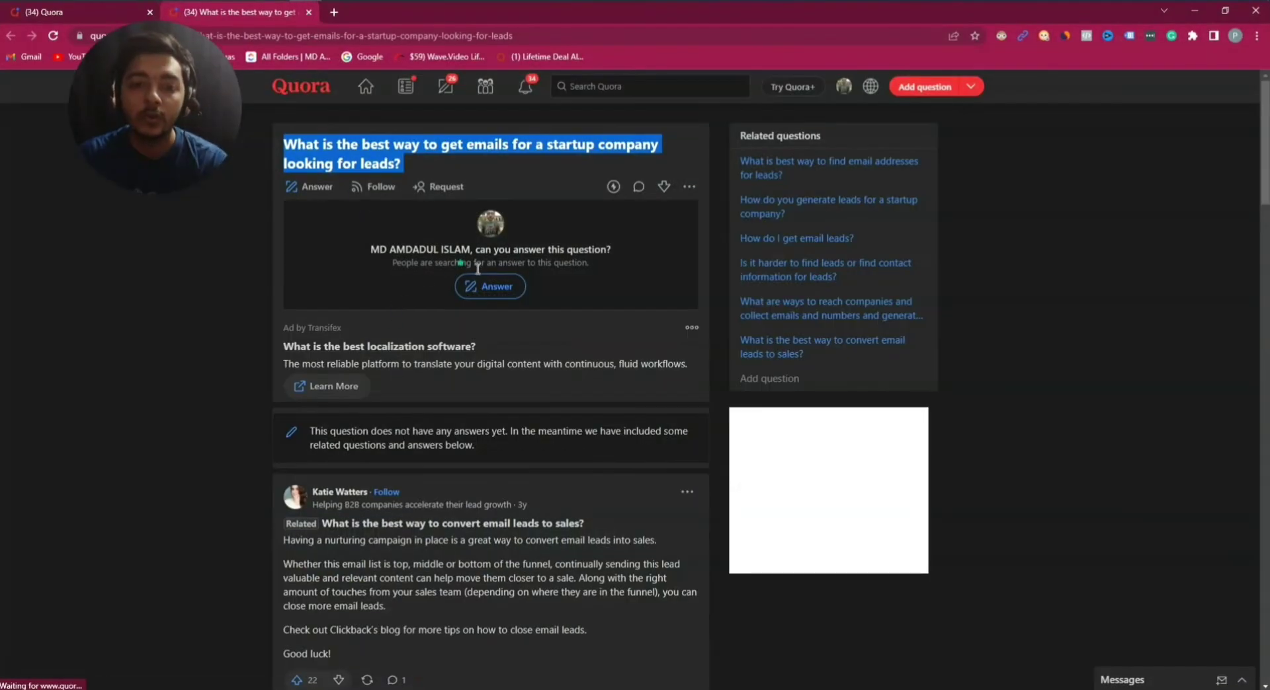
{"action": "left_click", "coordinate": [479, 286]}
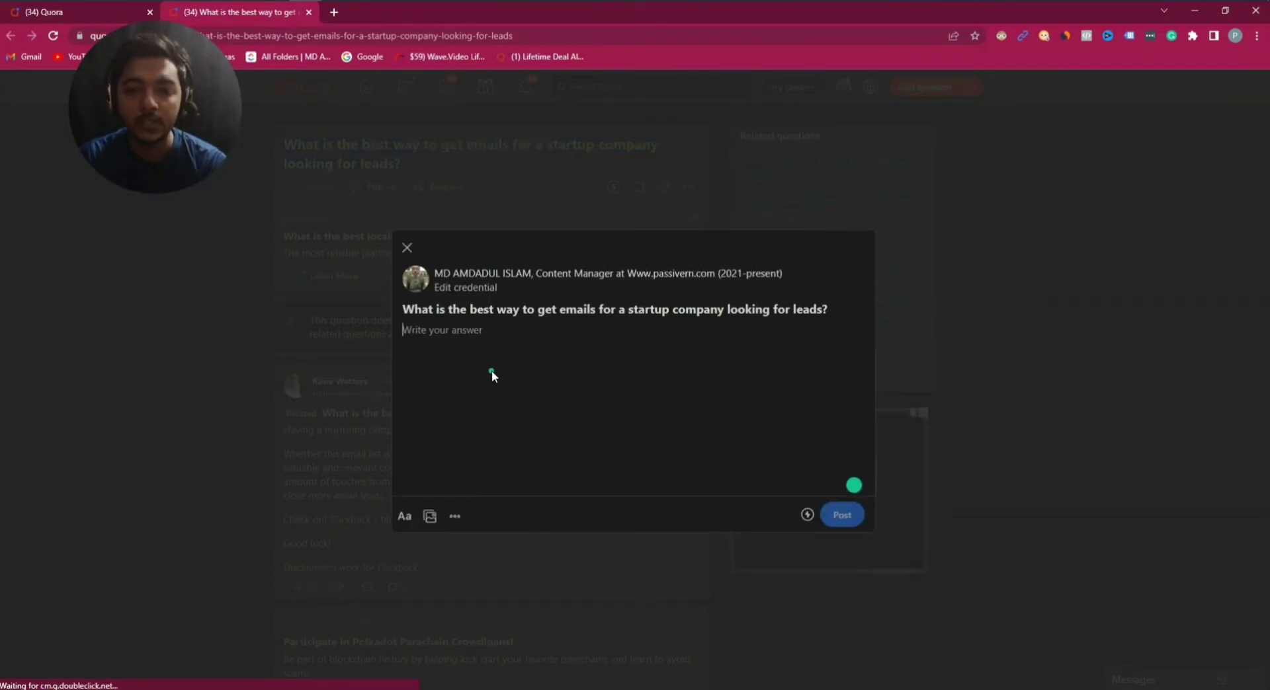
{"action": "key", "text": "ctrl+v"}
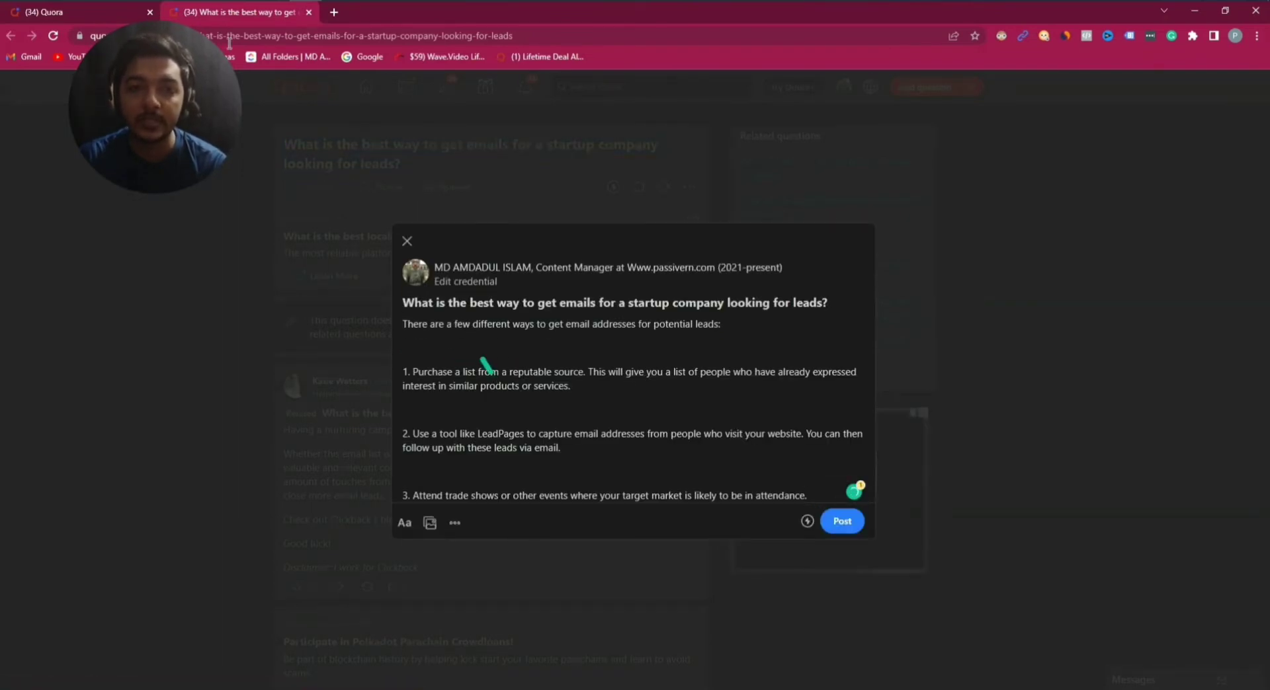
Write another Quora answer in WordHero with the same question and tone, and create more outputs in Peppertype.ai
{"action": "key", "text": "alt+Tab"}
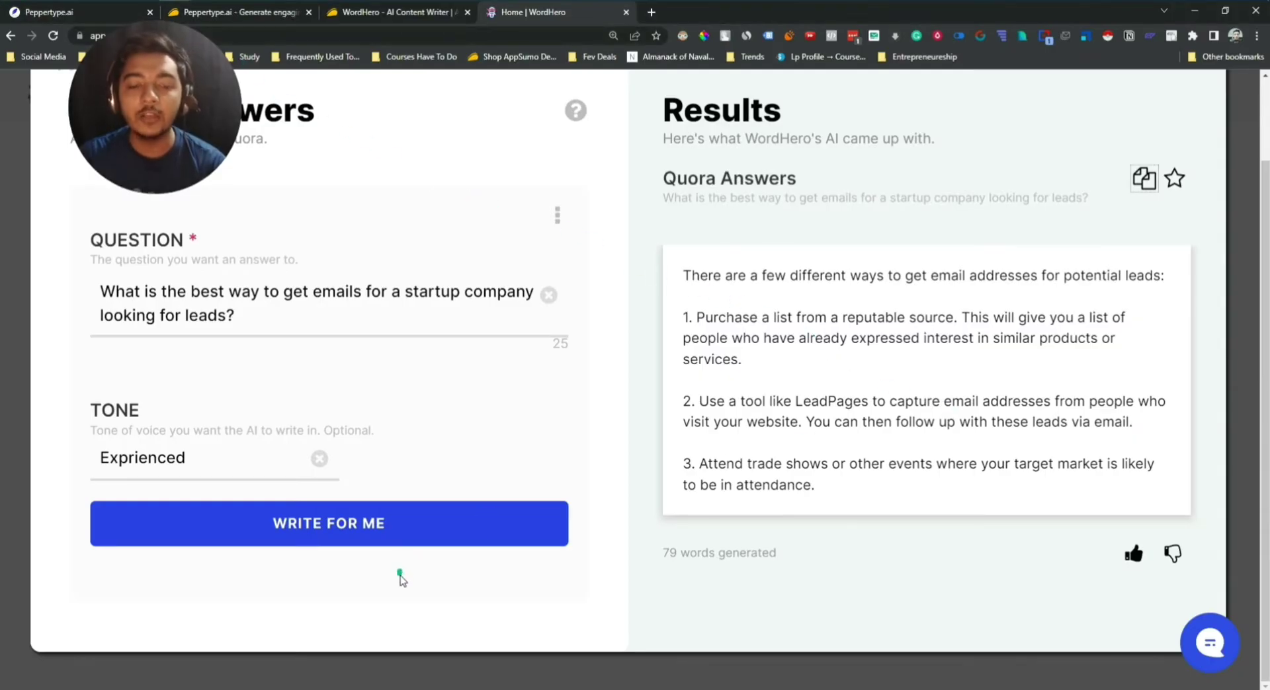
{"action": "left_click", "coordinate": [361, 541]}
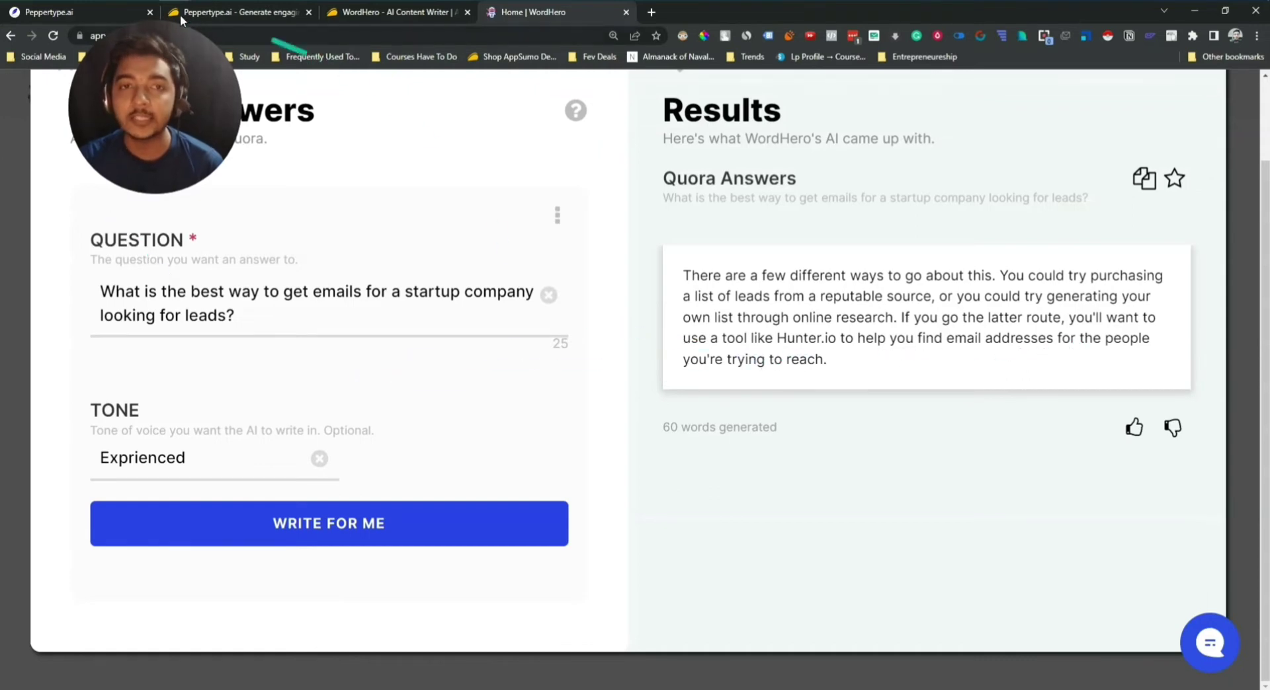
{"action": "left_click", "coordinate": [84, 15]}
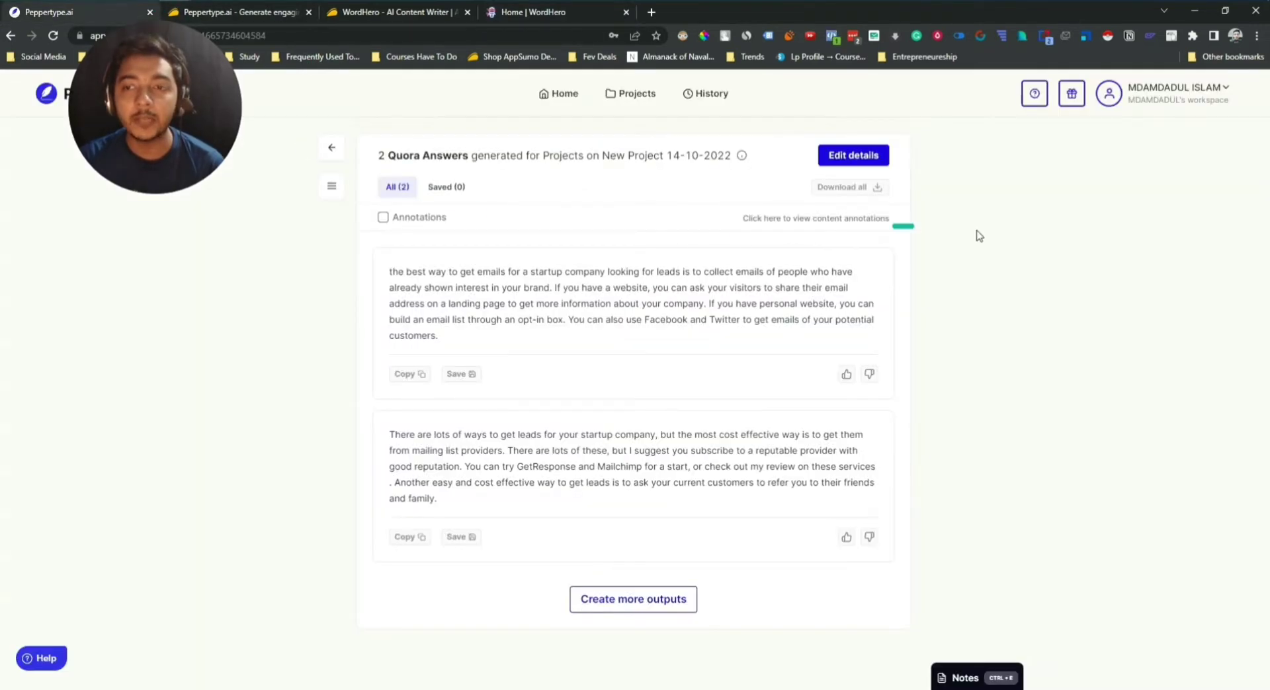
{"action": "left_click", "coordinate": [612, 603]}
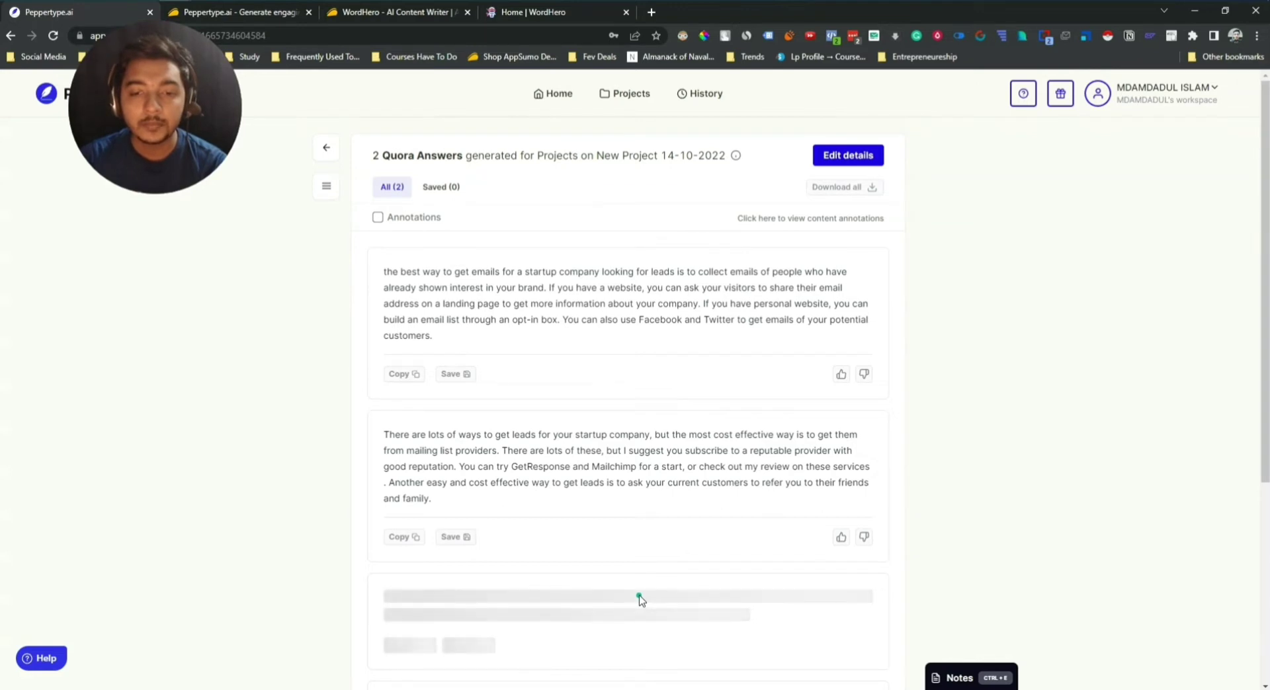
Read through all of Peppertype.ai's generated Quora answers, including the additional outputs
{"action": "scroll", "coordinate": [640, 599], "scroll_direction": "down", "scroll_amount": 5}
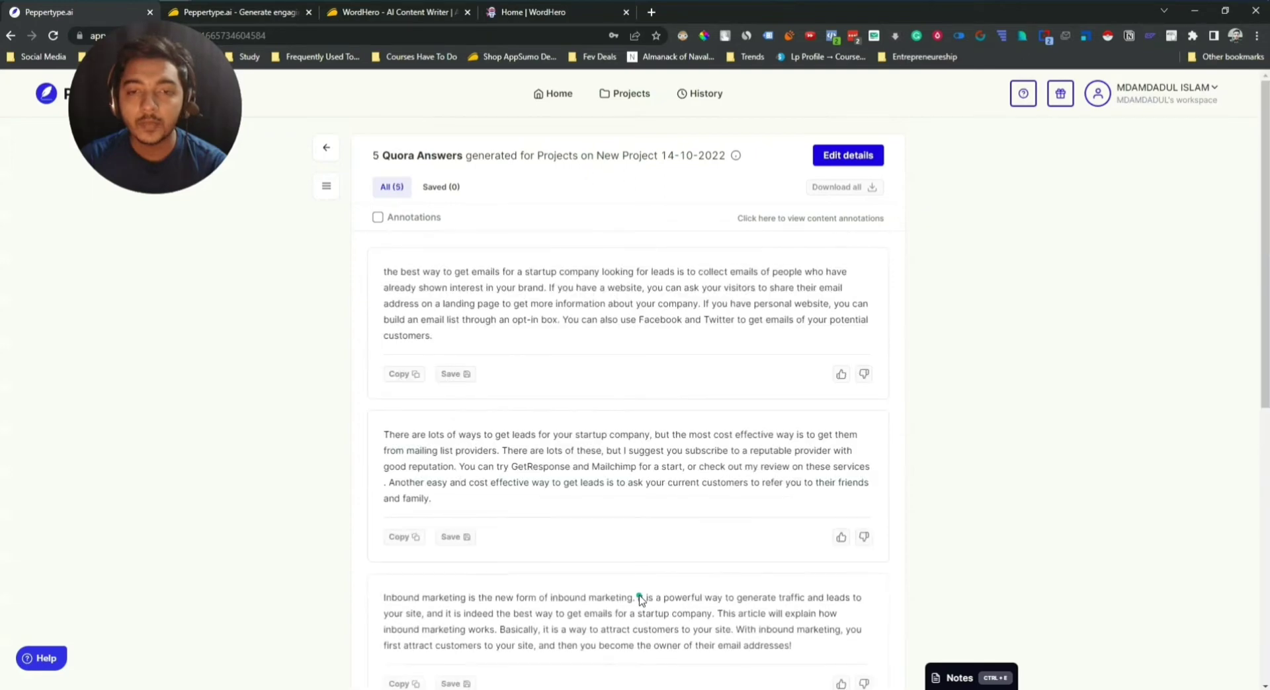
{"action": "scroll", "coordinate": [584, 481], "scroll_direction": "down", "scroll_amount": 3}
{"action": "scroll", "coordinate": [584, 480], "scroll_direction": "up", "scroll_amount": 3}
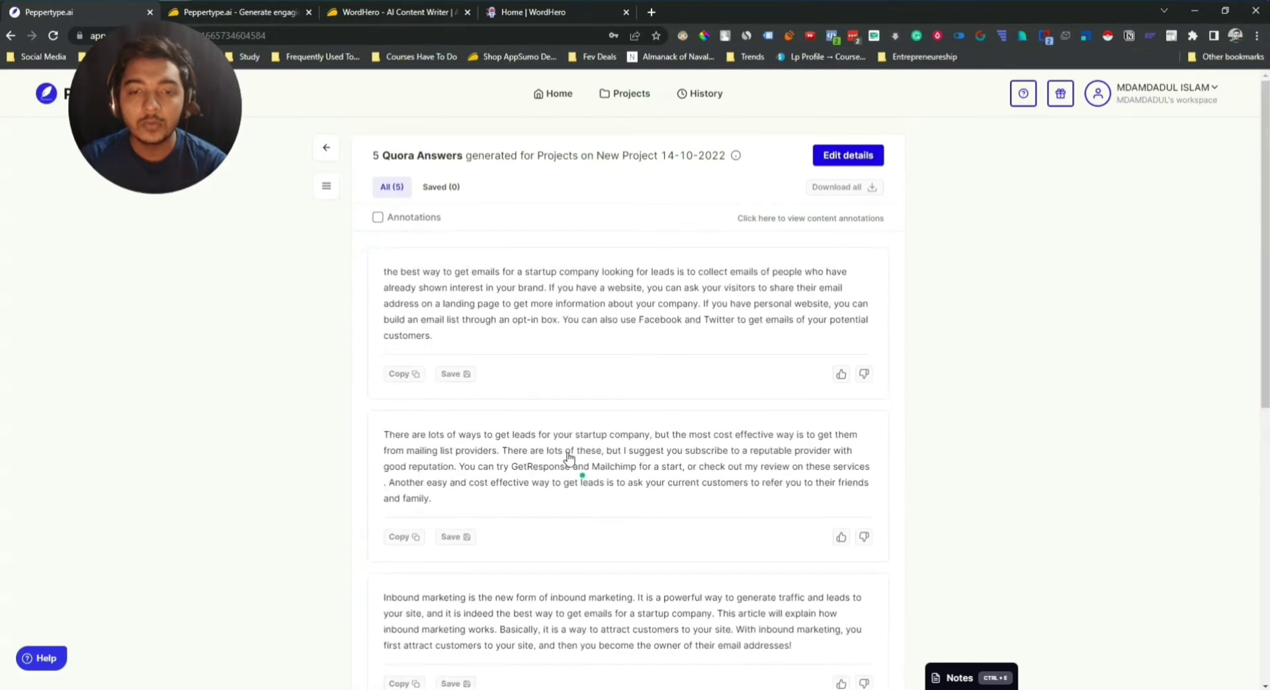
{"action": "scroll", "coordinate": [542, 394], "scroll_direction": "down", "scroll_amount": 6}
{"action": "scroll", "coordinate": [541, 397], "scroll_direction": "up", "scroll_amount": 2}
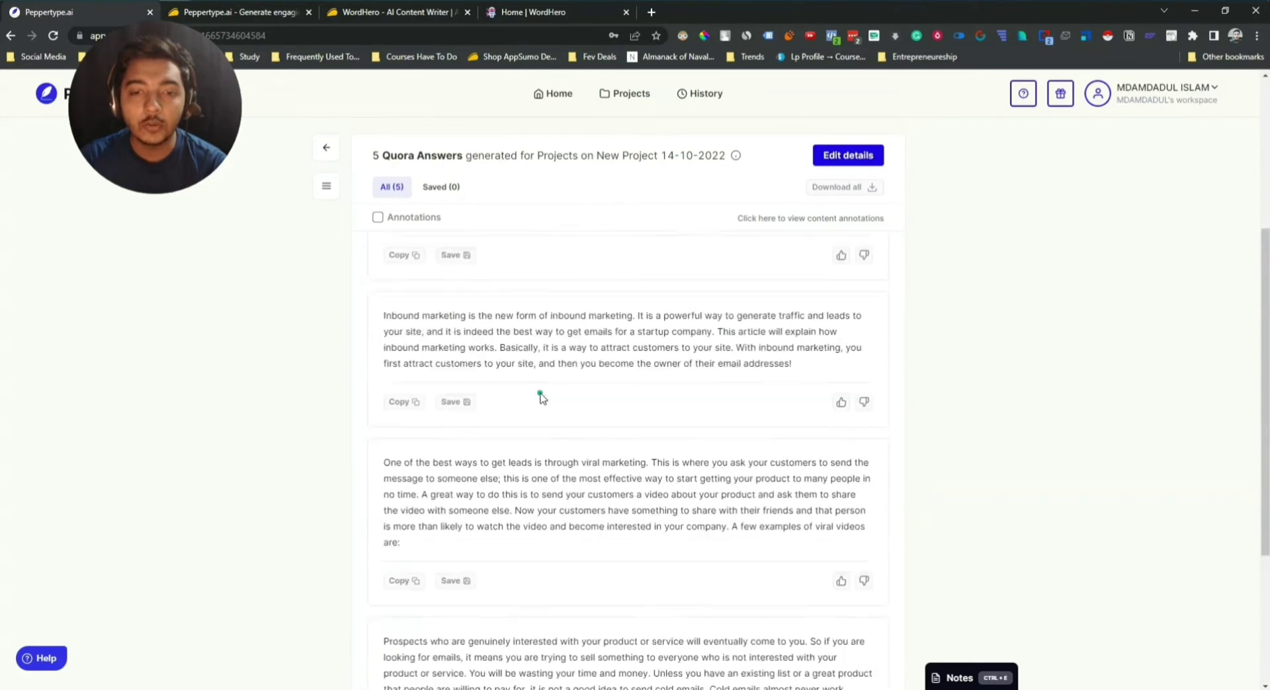
{"action": "scroll", "coordinate": [529, 400], "scroll_direction": "up", "scroll_amount": 2}
{"action": "scroll", "coordinate": [728, 562], "scroll_direction": "up", "scroll_amount": 2}
{"action": "scroll", "coordinate": [739, 548], "scroll_direction": "down", "scroll_amount": 2}
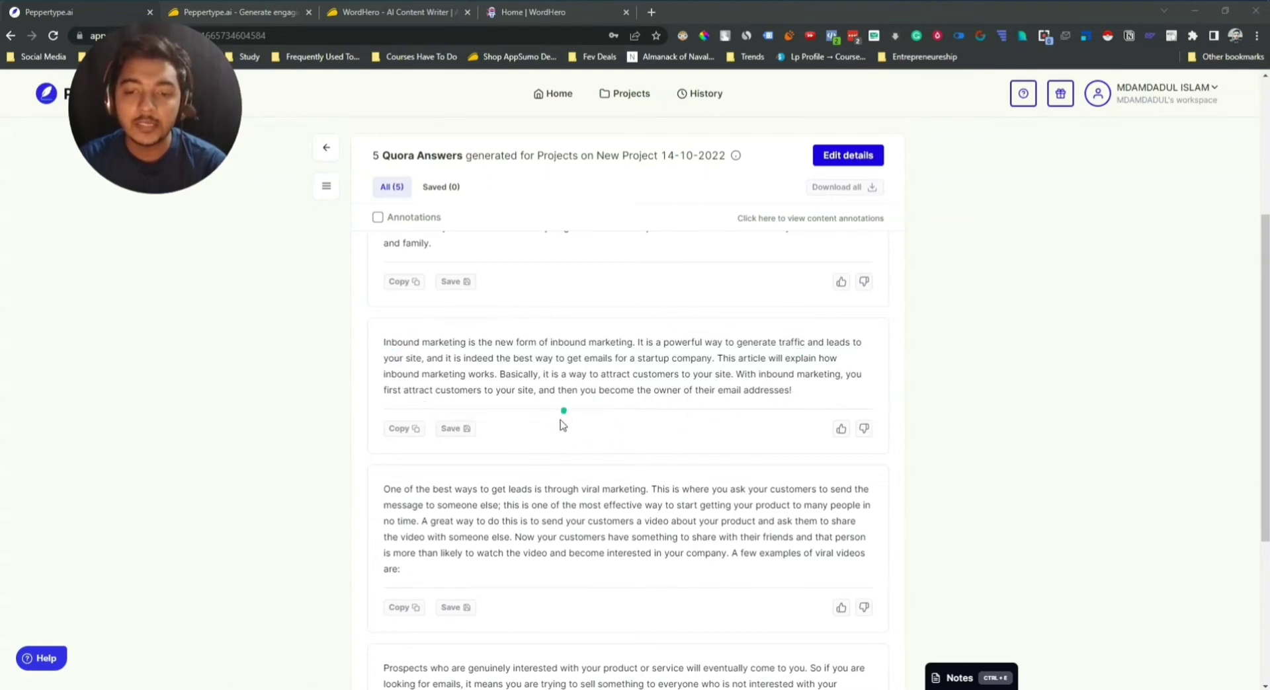
{"action": "scroll", "coordinate": [561, 423], "scroll_direction": "down", "scroll_amount": 1}
{"action": "scroll", "coordinate": [561, 423], "scroll_direction": "down", "scroll_amount": 2}
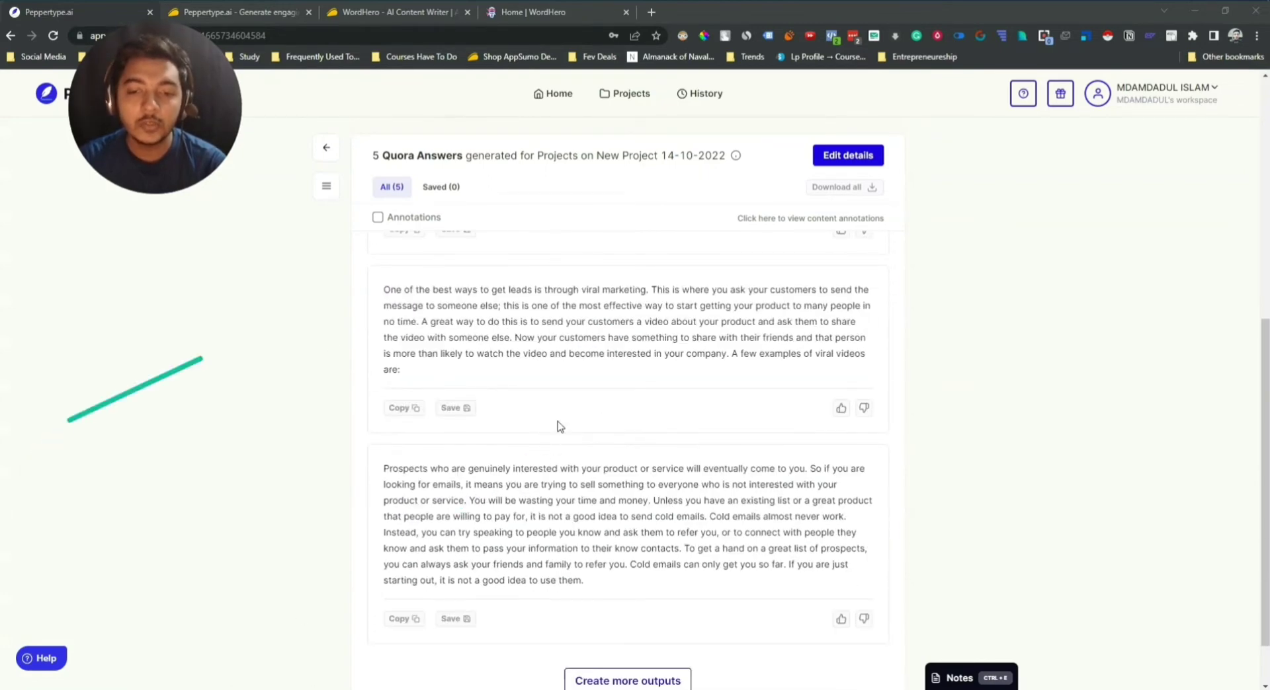
{"action": "scroll", "coordinate": [473, 514], "scroll_direction": "up", "scroll_amount": 5}
{"action": "scroll", "coordinate": [439, 513], "scroll_direction": "down", "scroll_amount": 5}
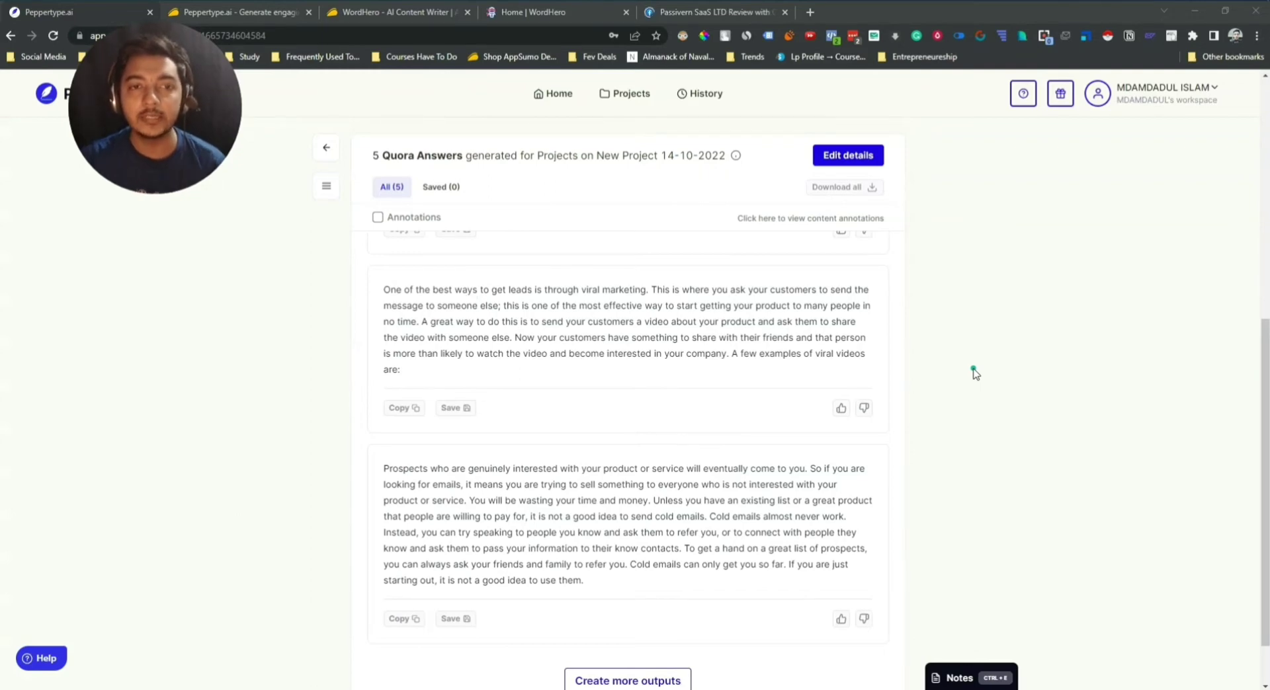
{"action": "scroll", "coordinate": [972, 372], "scroll_direction": "up", "scroll_amount": 5}
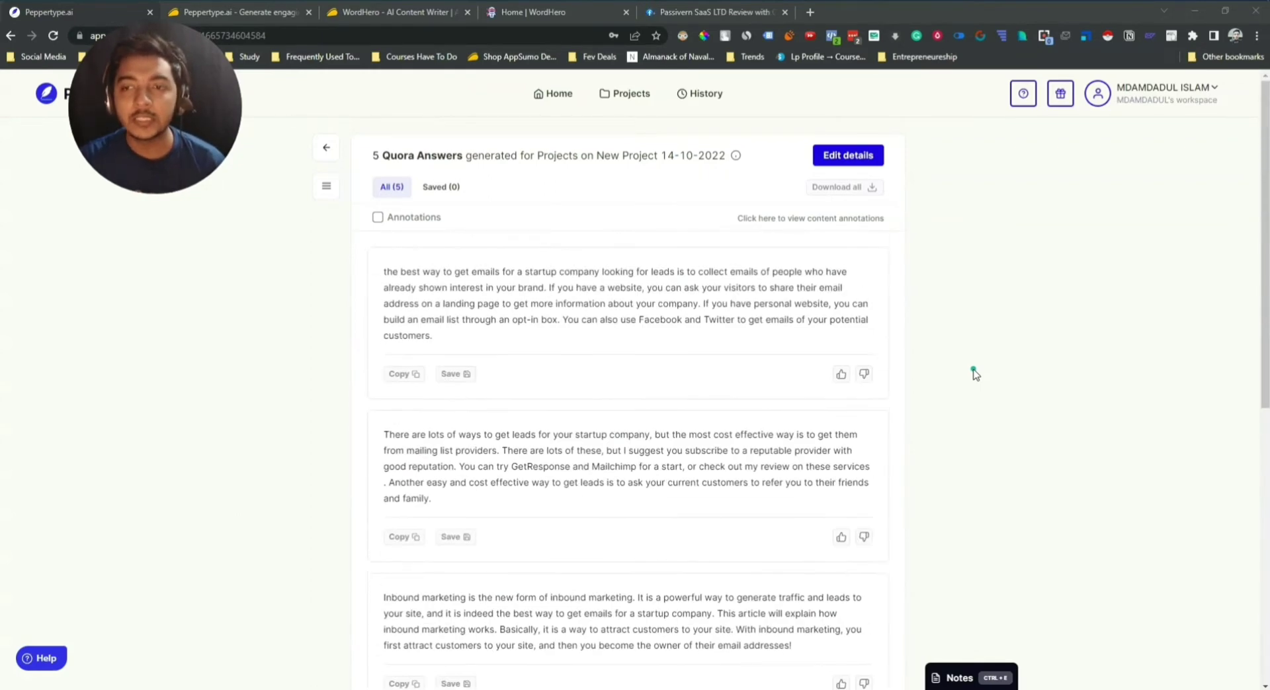
Go back through the Quora Answers details to Peppertype.ai's home page of content types
{"action": "left_click", "coordinate": [831, 156]}
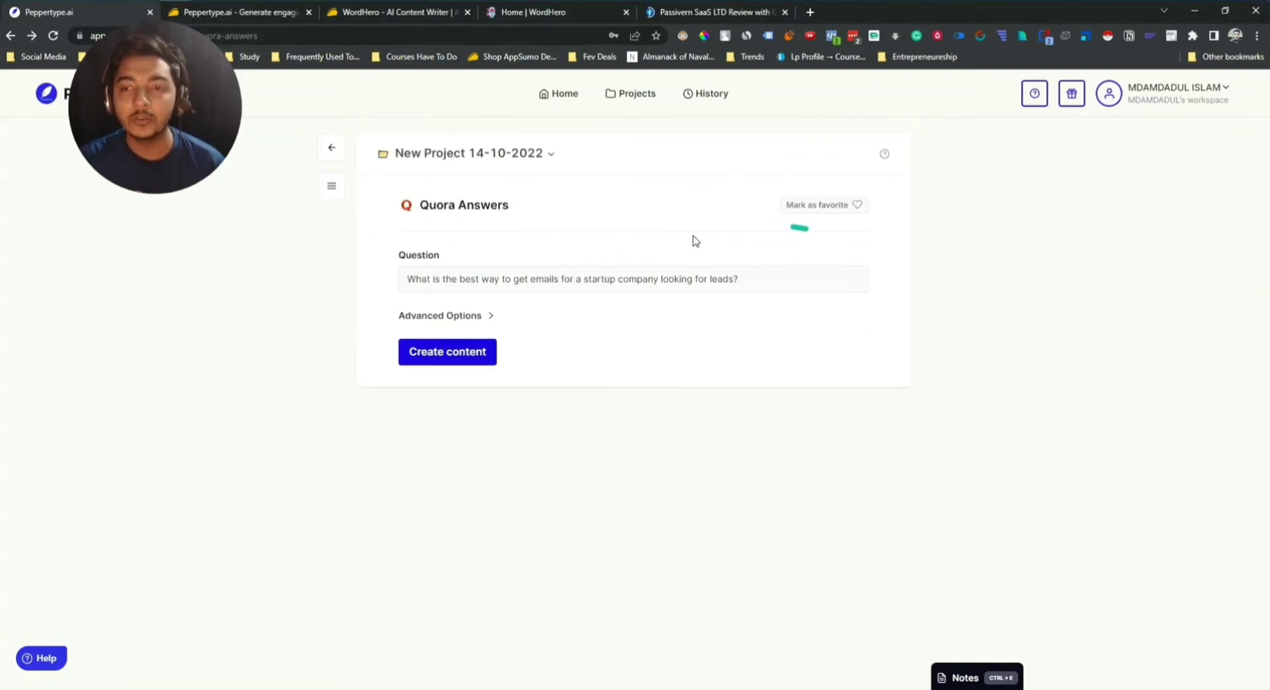
{"action": "left_click", "coordinate": [334, 148]}
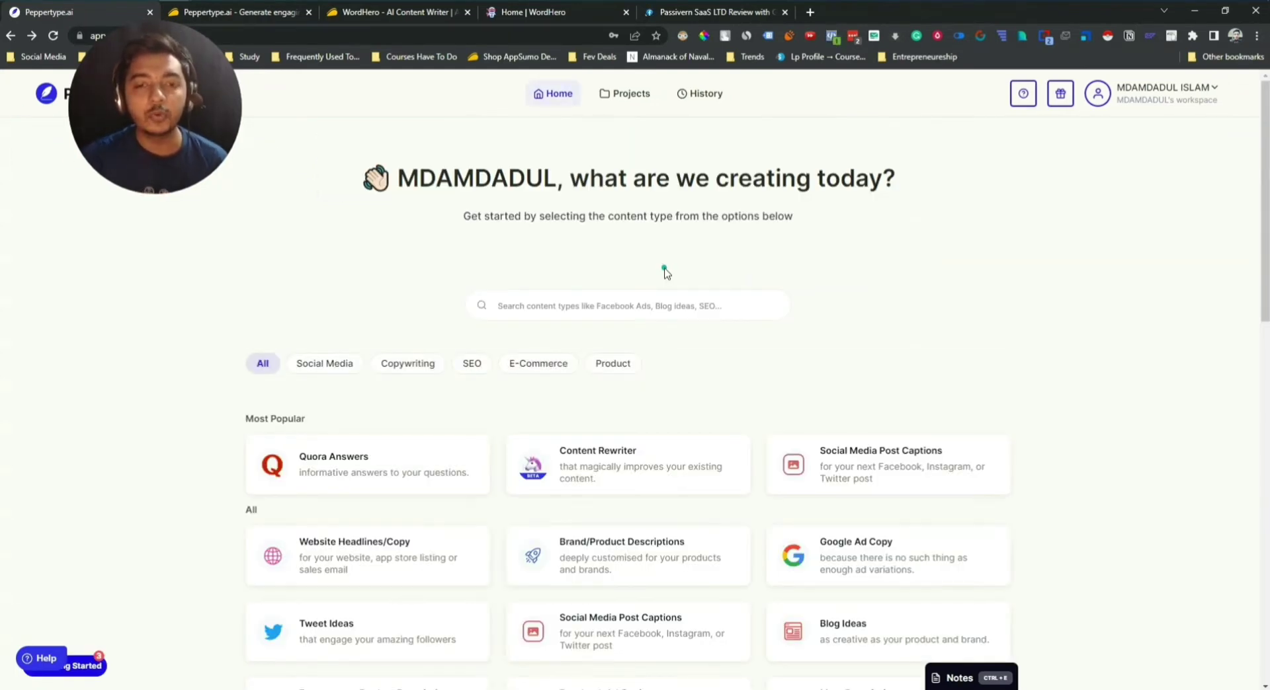
{"action": "left_click_drag", "start_coordinate": [174, 124], "coordinate": [137, 232]}
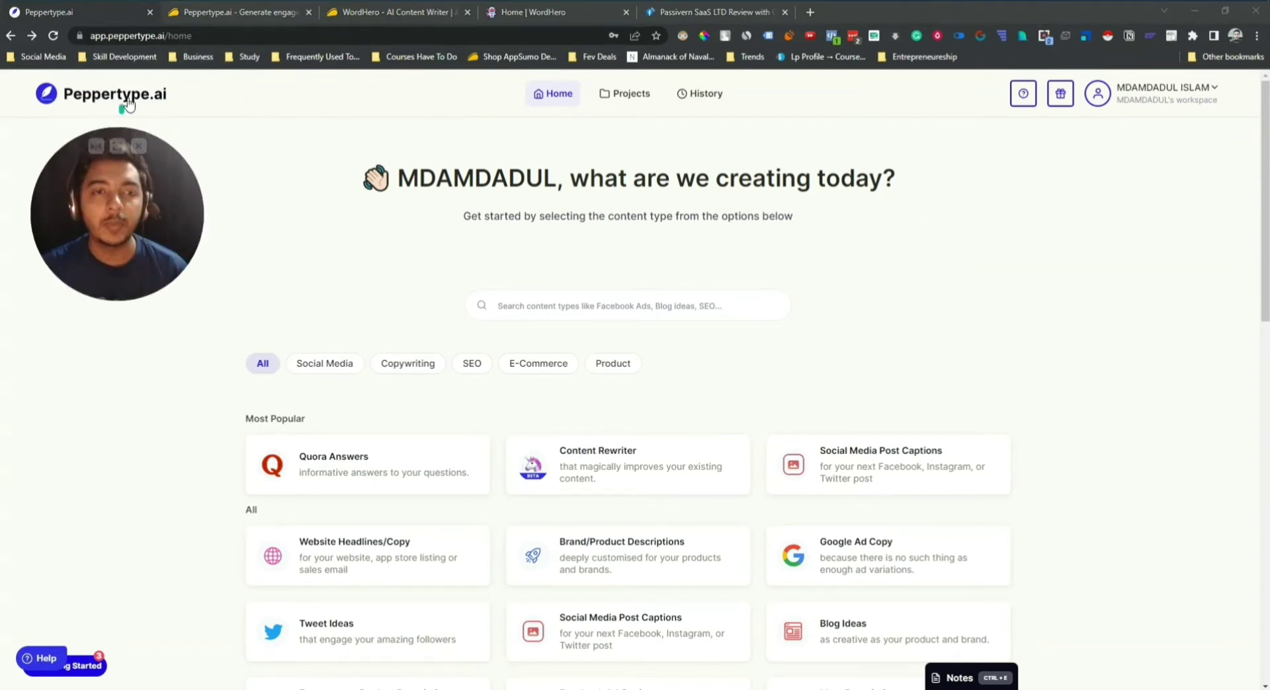
Switch to WordHero, leave the Quora Answers tool and clear "quo" from the writing tool search
{"action": "left_click", "coordinate": [536, 10]}
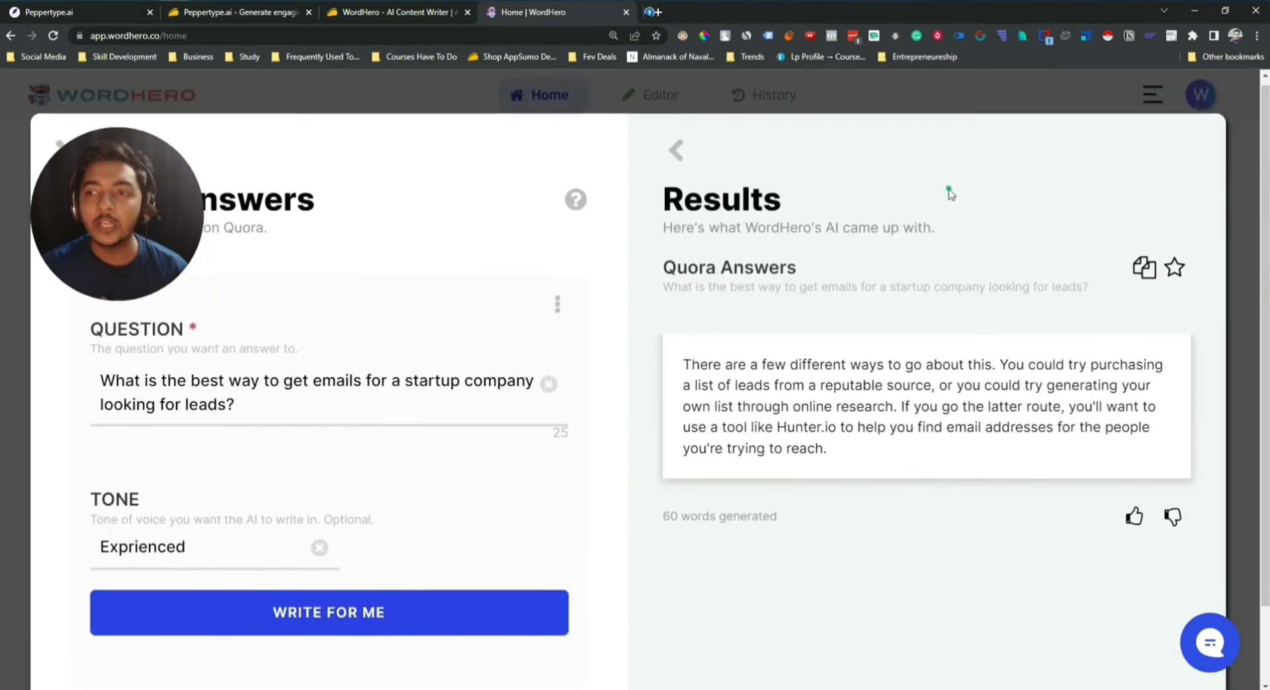
{"action": "scroll", "coordinate": [586, 84], "scroll_direction": "up", "scroll_amount": 2}
{"action": "left_click", "coordinate": [577, 97]}
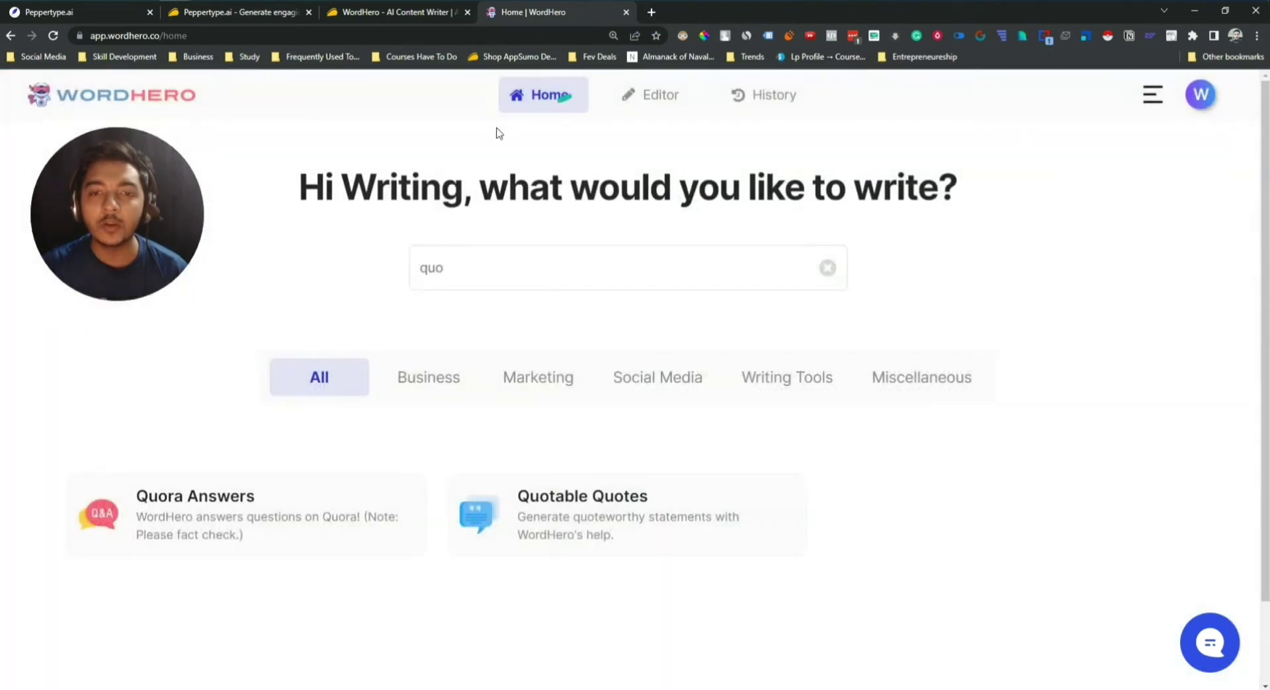
{"action": "double_click", "coordinate": [457, 267]}
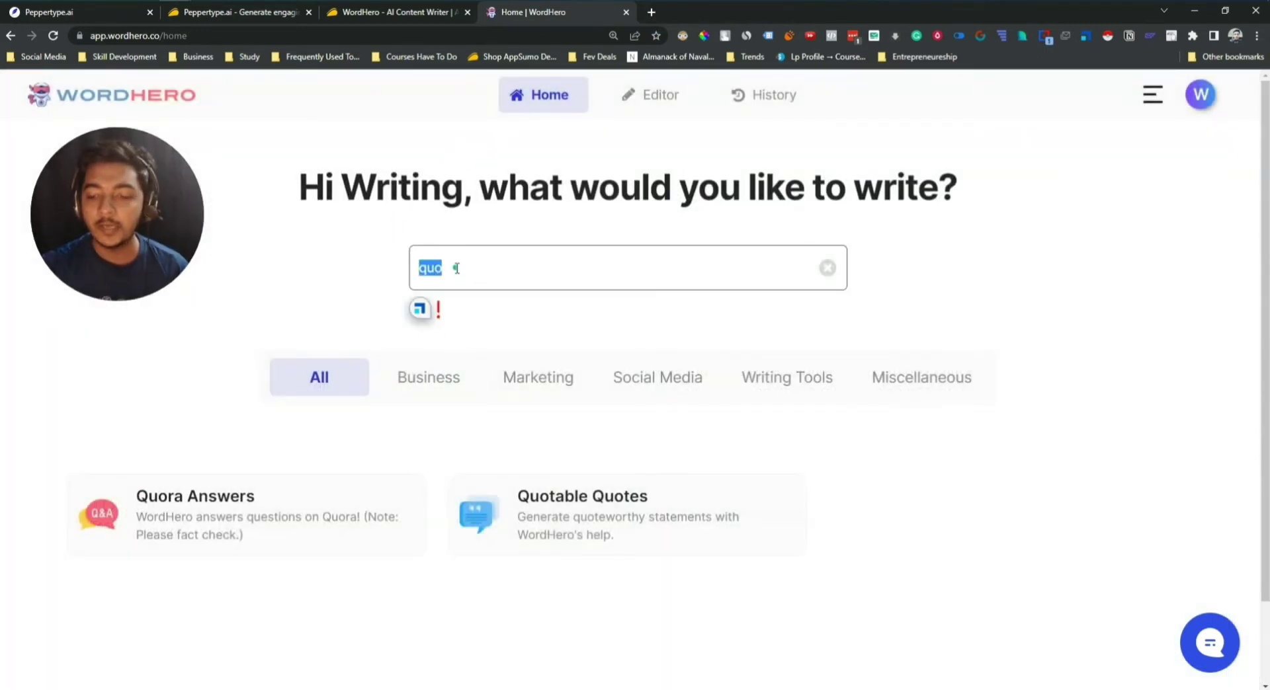
{"action": "key", "text": "BackSpace"}
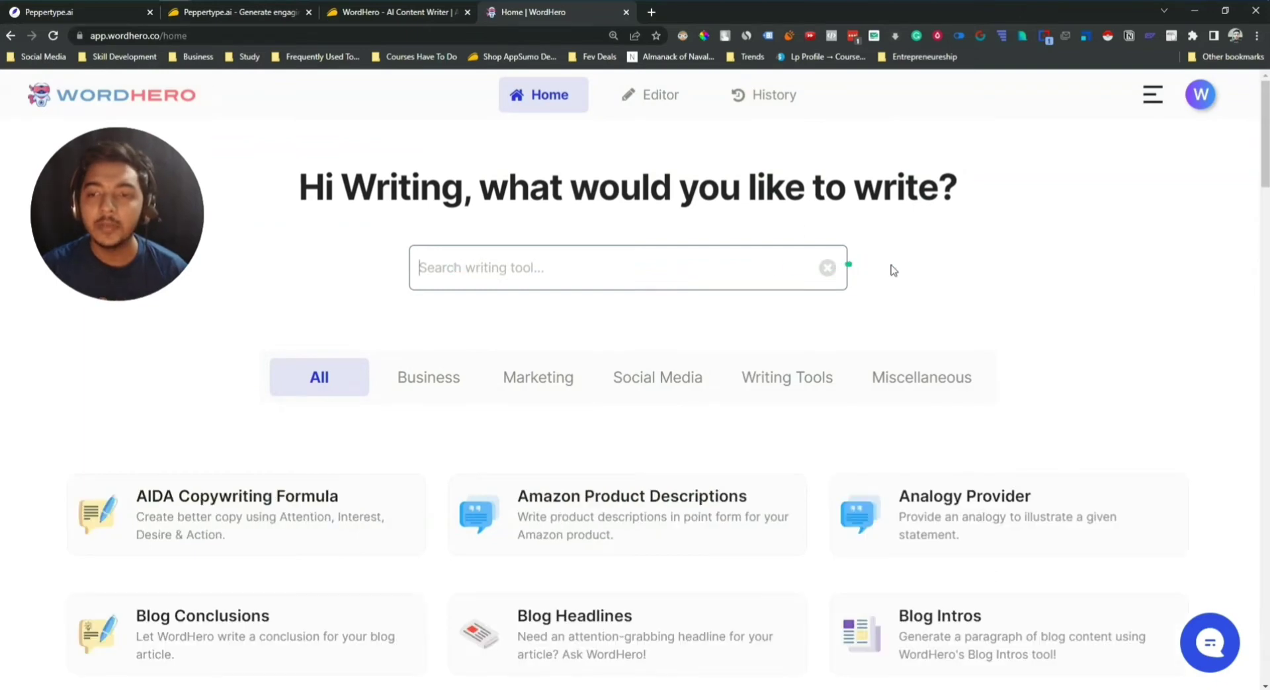
Look through WordHero's writing tools by category: Business, Marketing, Social Media, Writing Tools and Miscellaneous
{"action": "left_click", "coordinate": [467, 378]}
{"action": "scroll", "coordinate": [992, 298], "scroll_direction": "down", "scroll_amount": 2}
{"action": "scroll", "coordinate": [1085, 284], "scroll_direction": "down", "scroll_amount": 5}
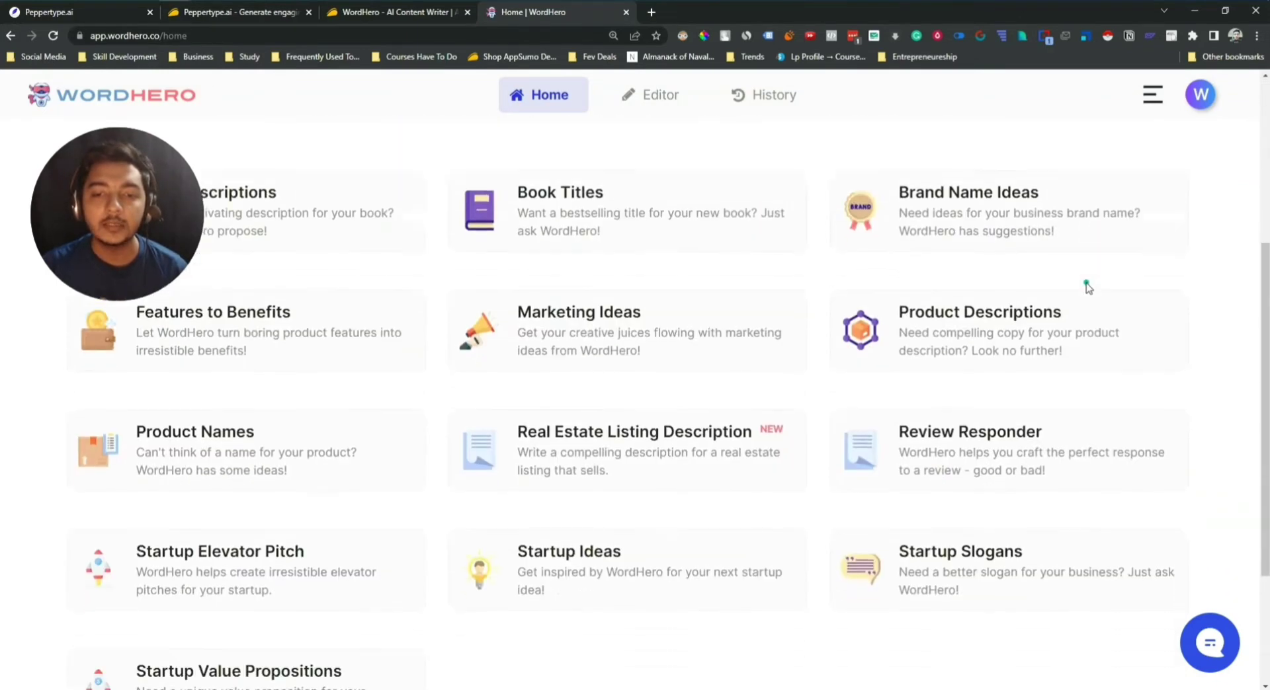
{"action": "scroll", "coordinate": [1085, 284], "scroll_direction": "up", "scroll_amount": 5}
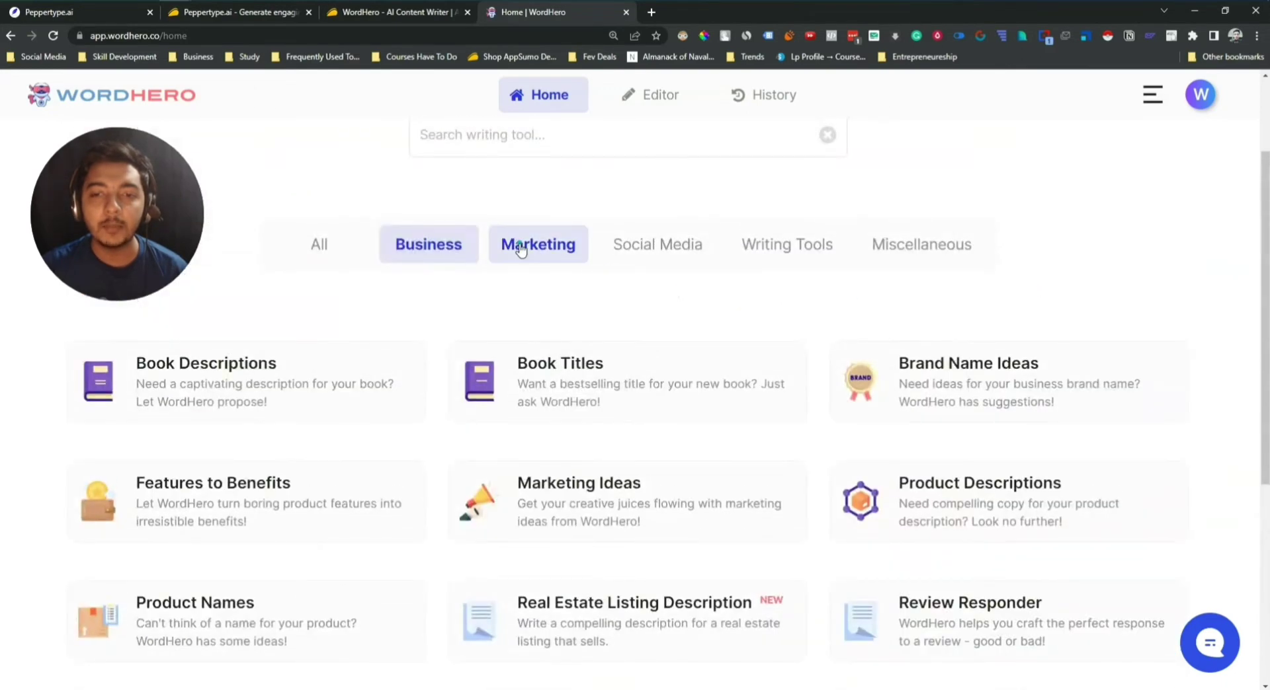
{"action": "left_click", "coordinate": [521, 248]}
{"action": "left_click", "coordinate": [668, 247]}
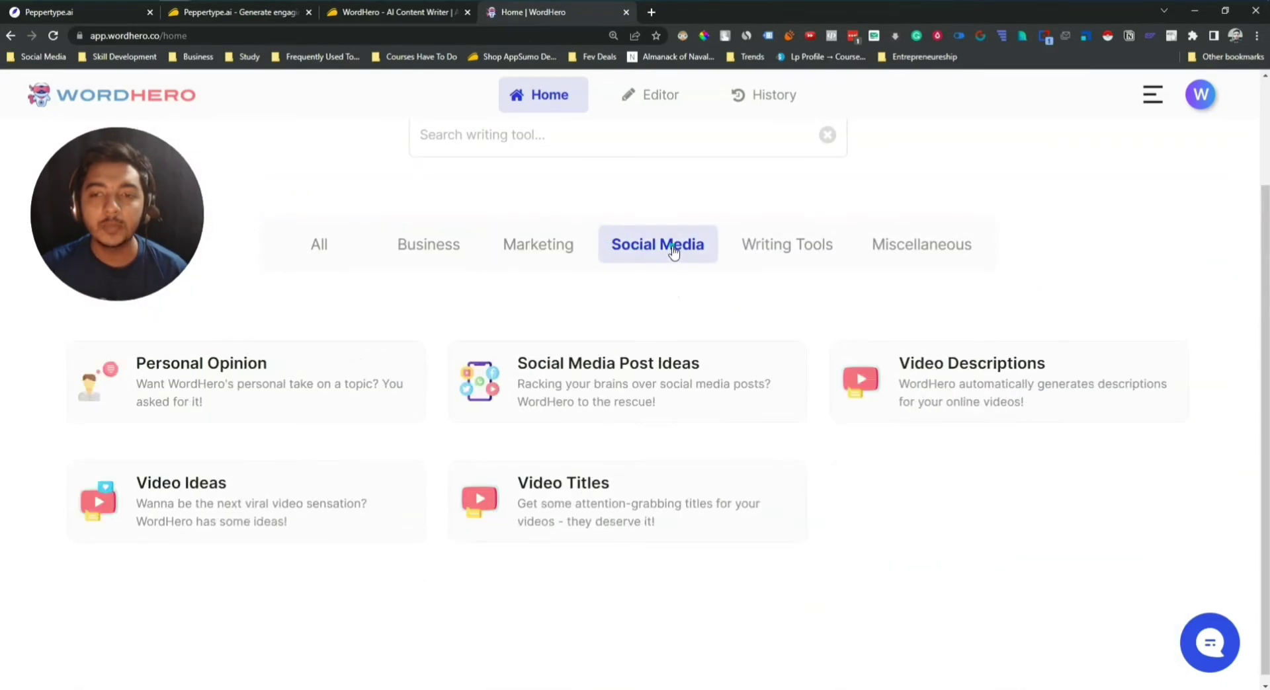
{"action": "left_click", "coordinate": [812, 247]}
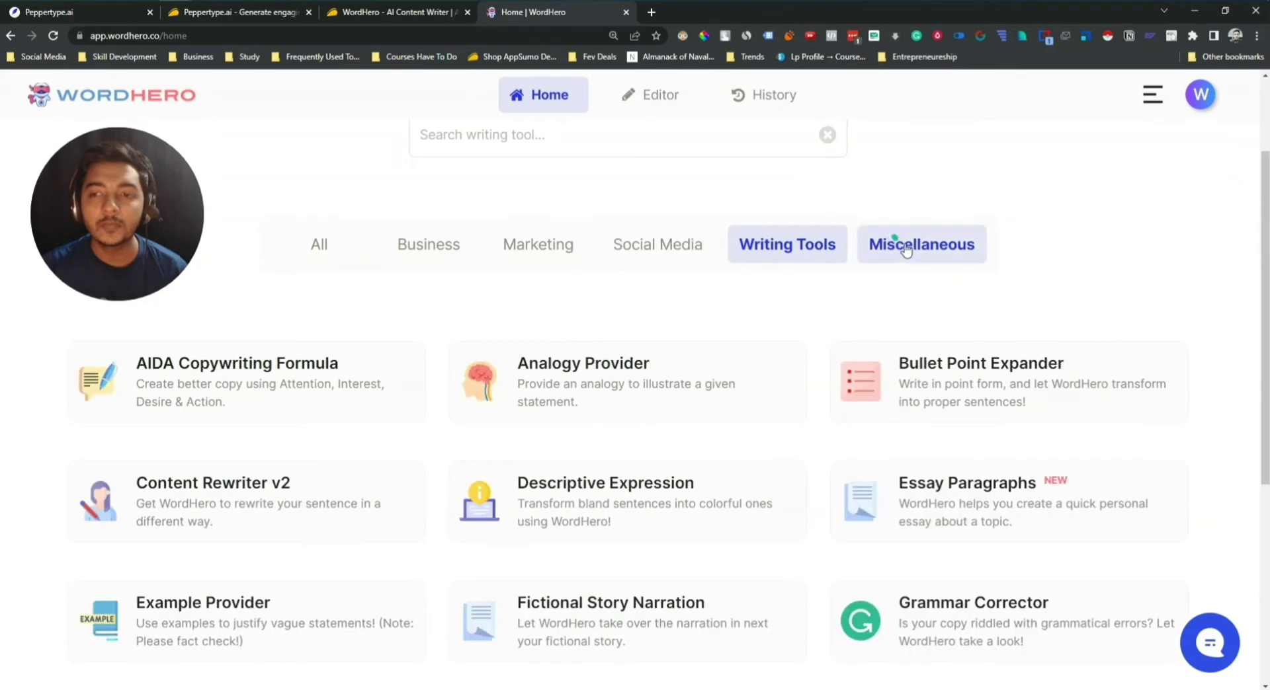
{"action": "left_click", "coordinate": [916, 250]}
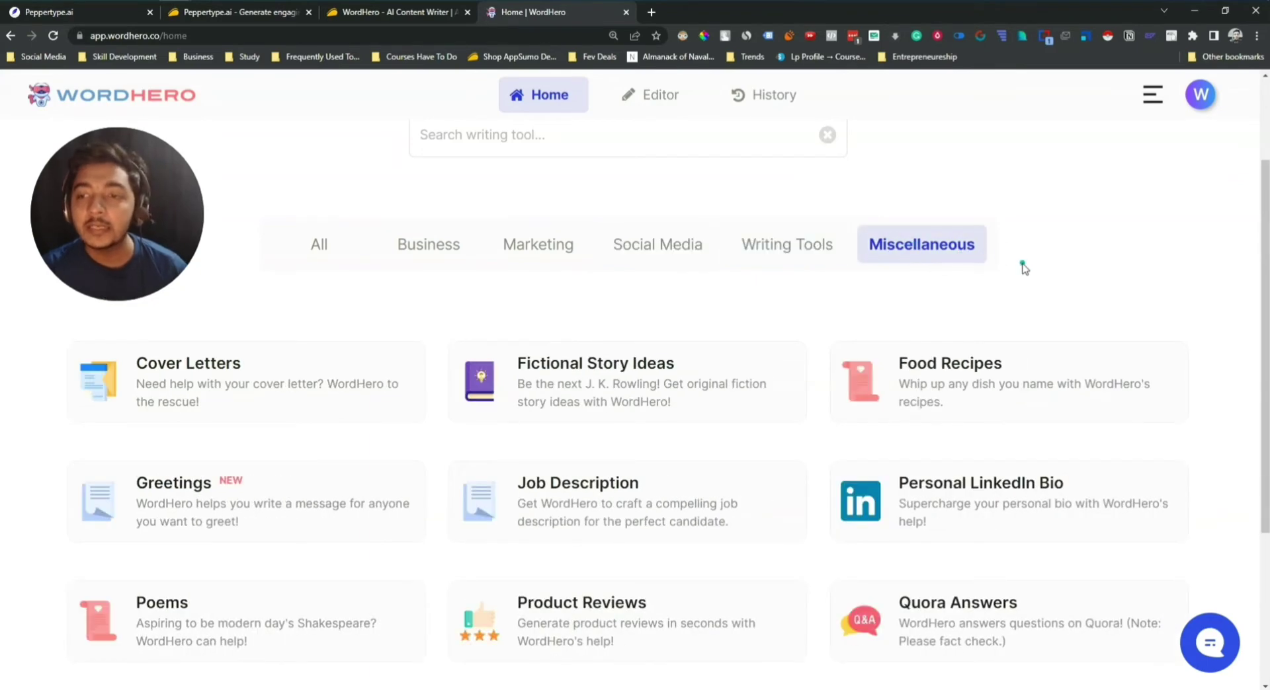
{"action": "scroll", "coordinate": [969, 273], "scroll_direction": "down", "scroll_amount": 3}
{"action": "scroll", "coordinate": [967, 274], "scroll_direction": "up", "scroll_amount": 3}
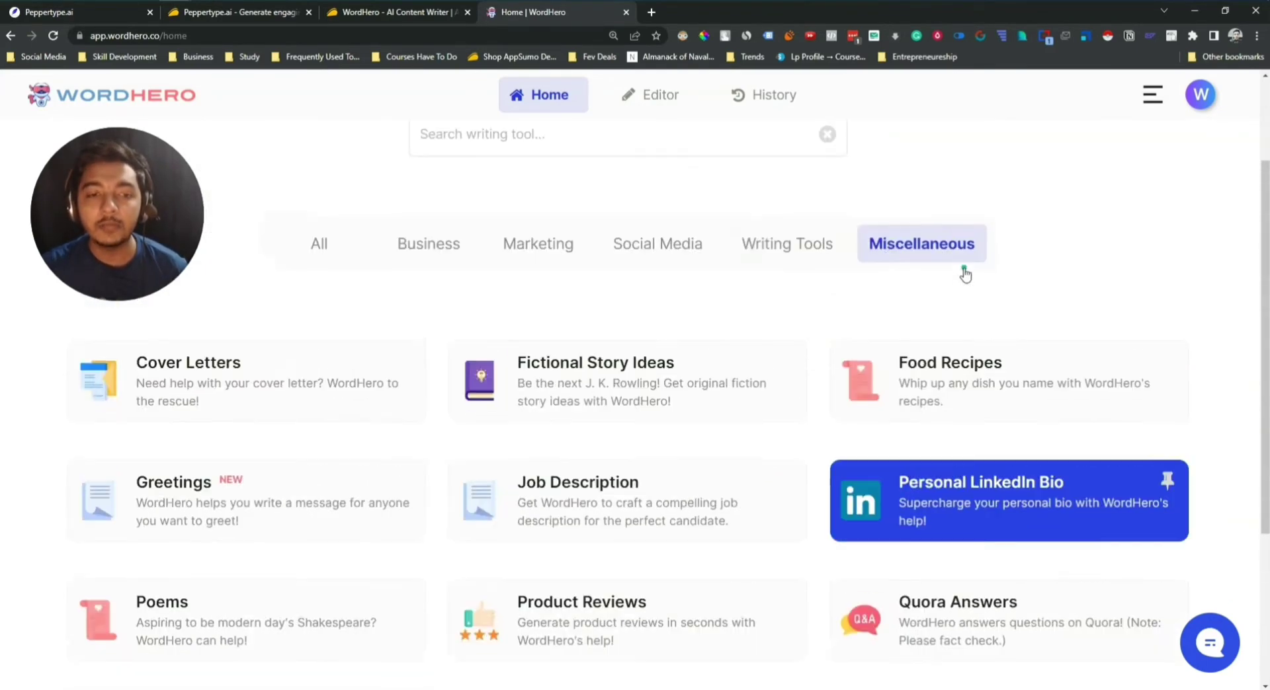
Switch to Peppertype.ai and look through its content types by category, from Social Media to Product, and in the full list
{"action": "left_click", "coordinate": [76, 19]}
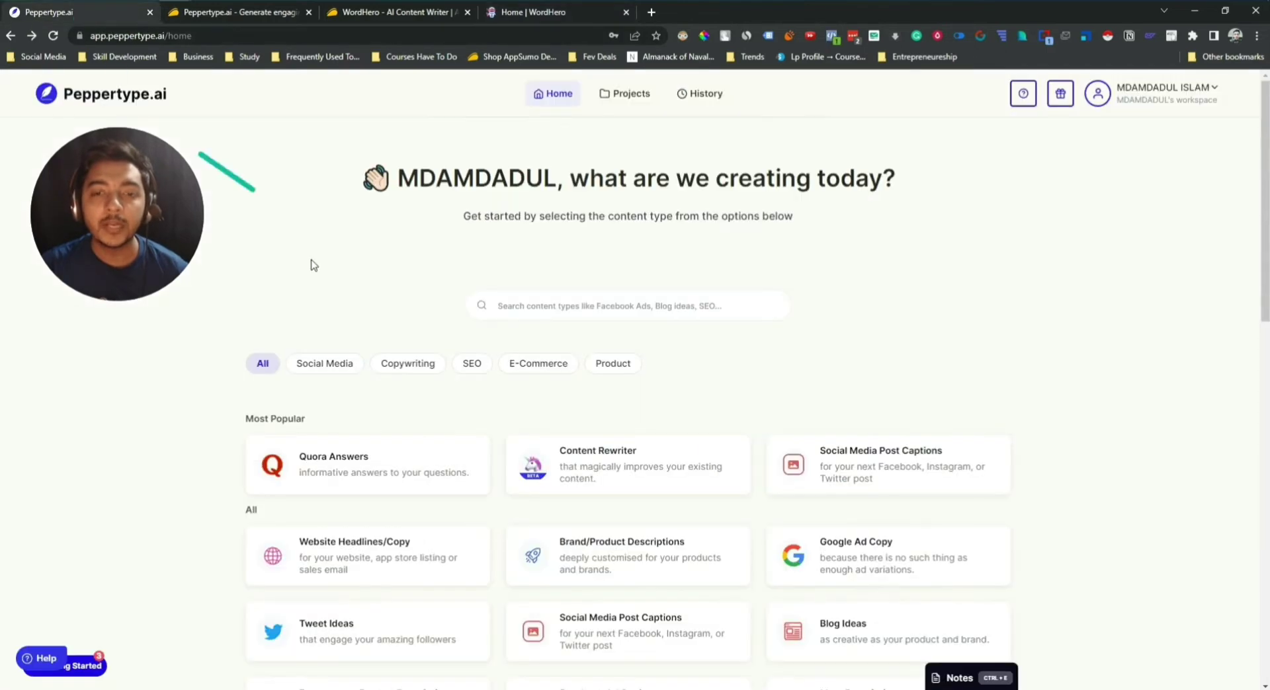
{"action": "left_click", "coordinate": [326, 365]}
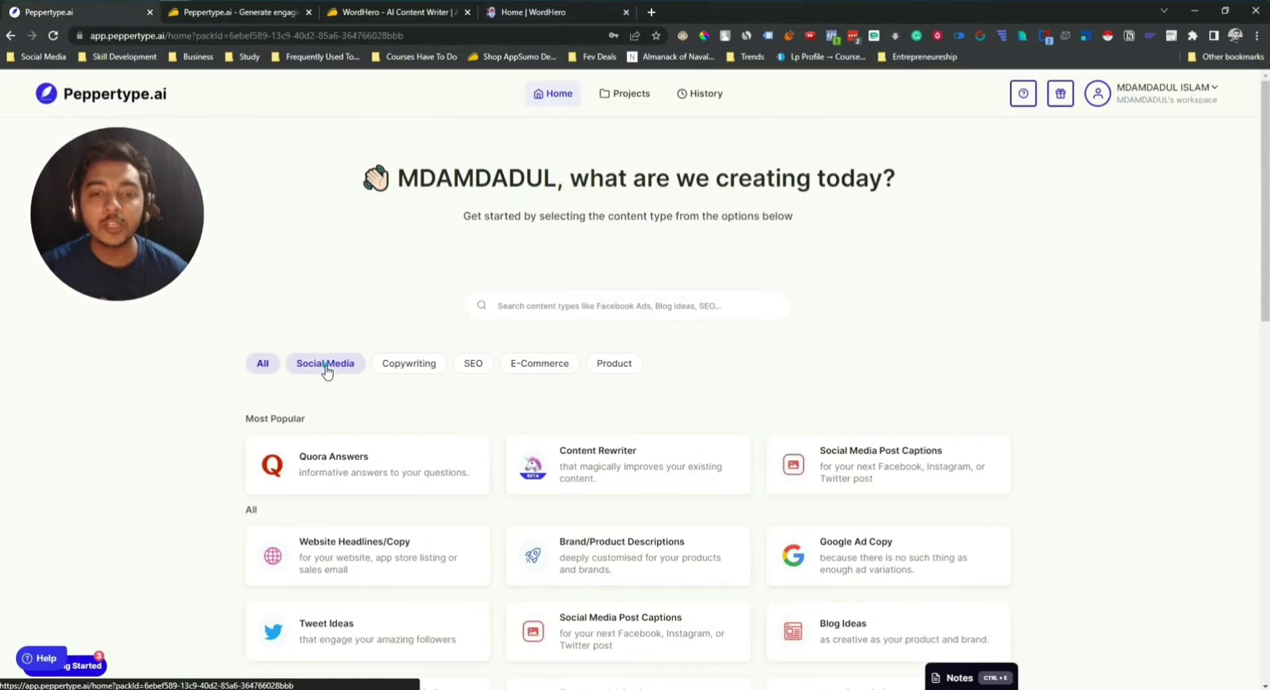
{"action": "left_click", "coordinate": [437, 371]}
{"action": "left_click", "coordinate": [479, 370]}
{"action": "left_click", "coordinate": [551, 370]}
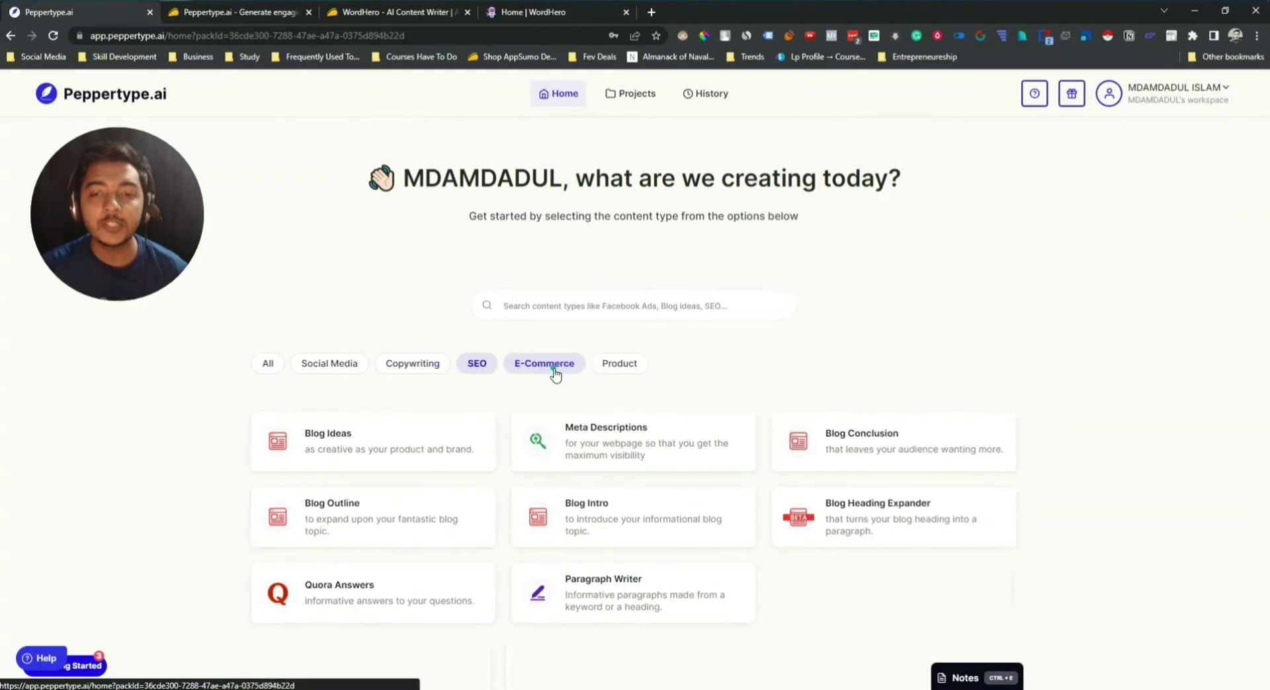
{"action": "left_click", "coordinate": [609, 375]}
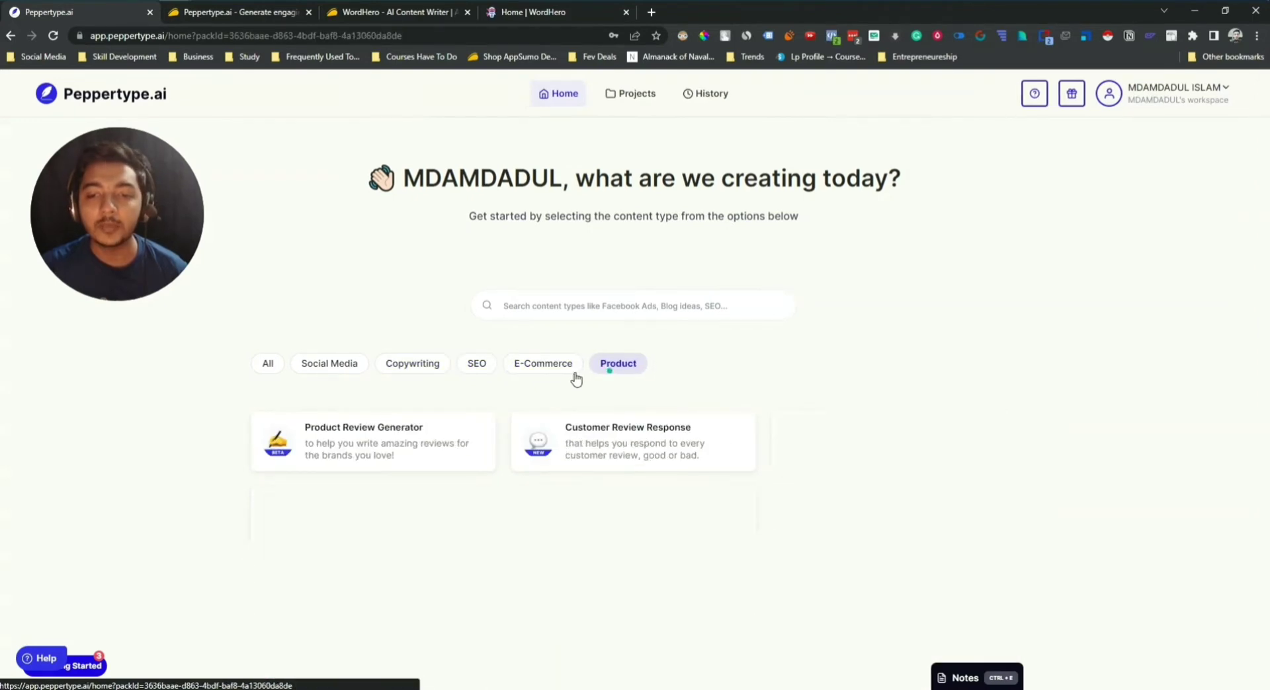
{"action": "left_click", "coordinate": [275, 368]}
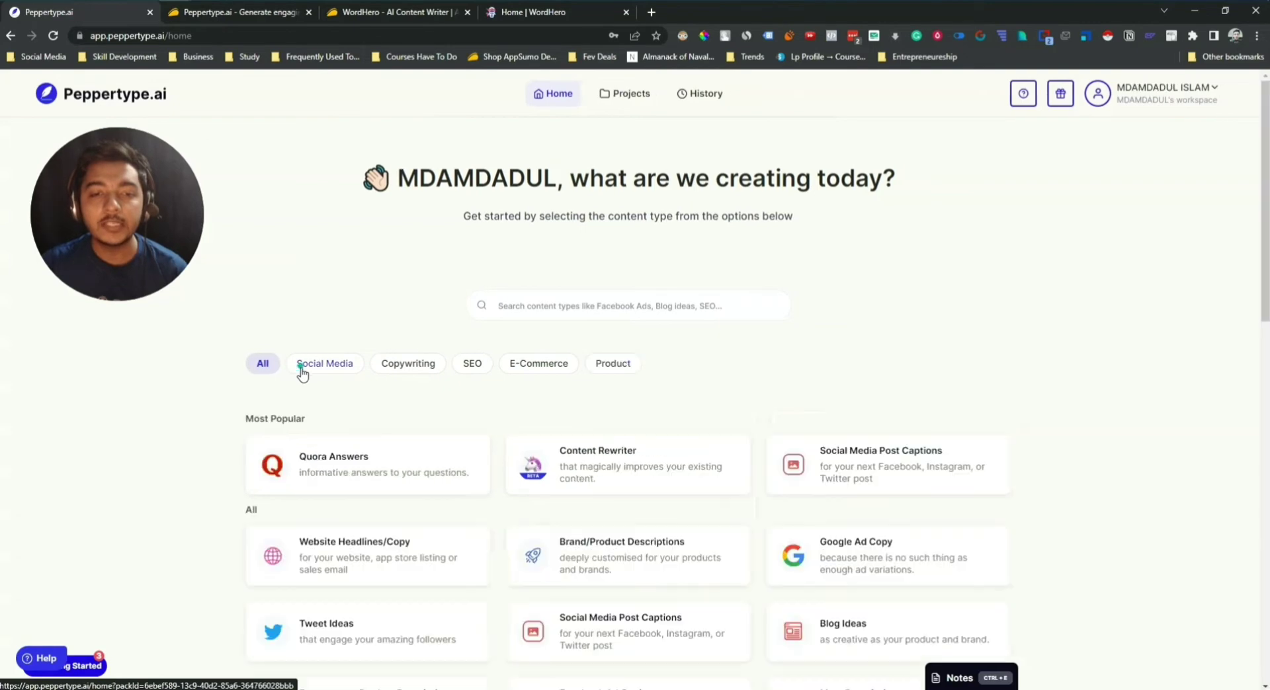
{"action": "scroll", "coordinate": [731, 337], "scroll_direction": "down", "scroll_amount": 3}
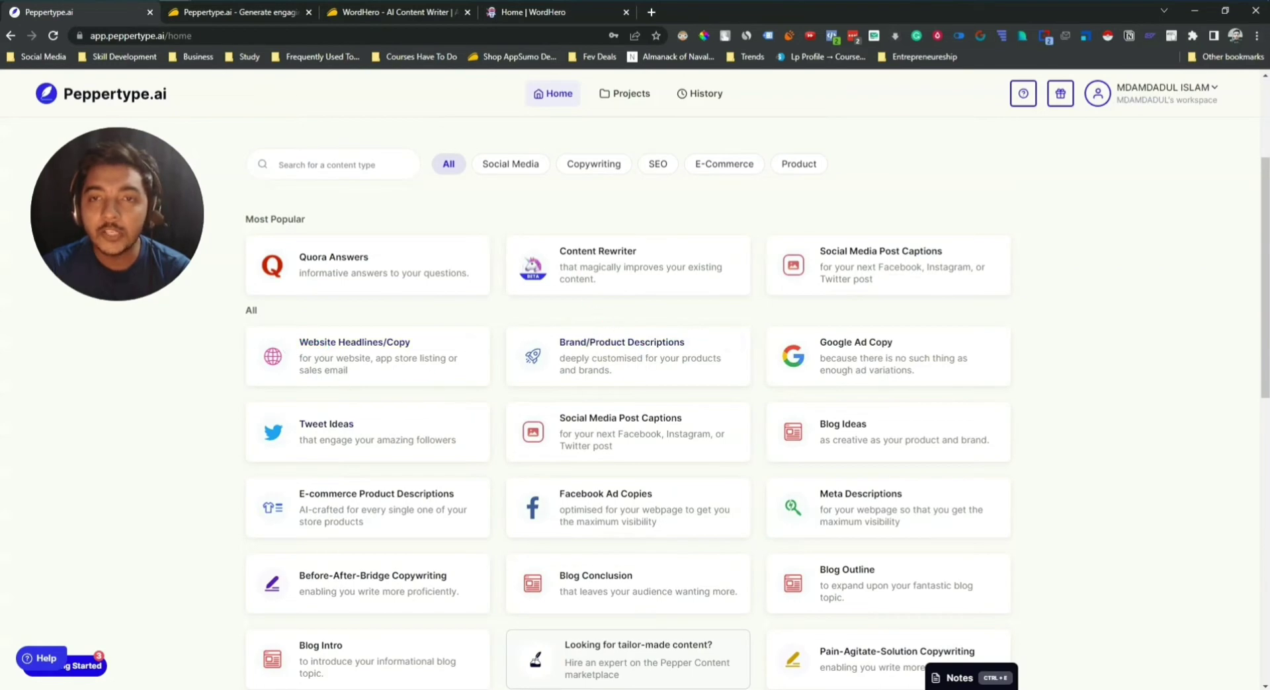
{"action": "scroll", "coordinate": [564, 122], "scroll_direction": "down", "scroll_amount": 1}
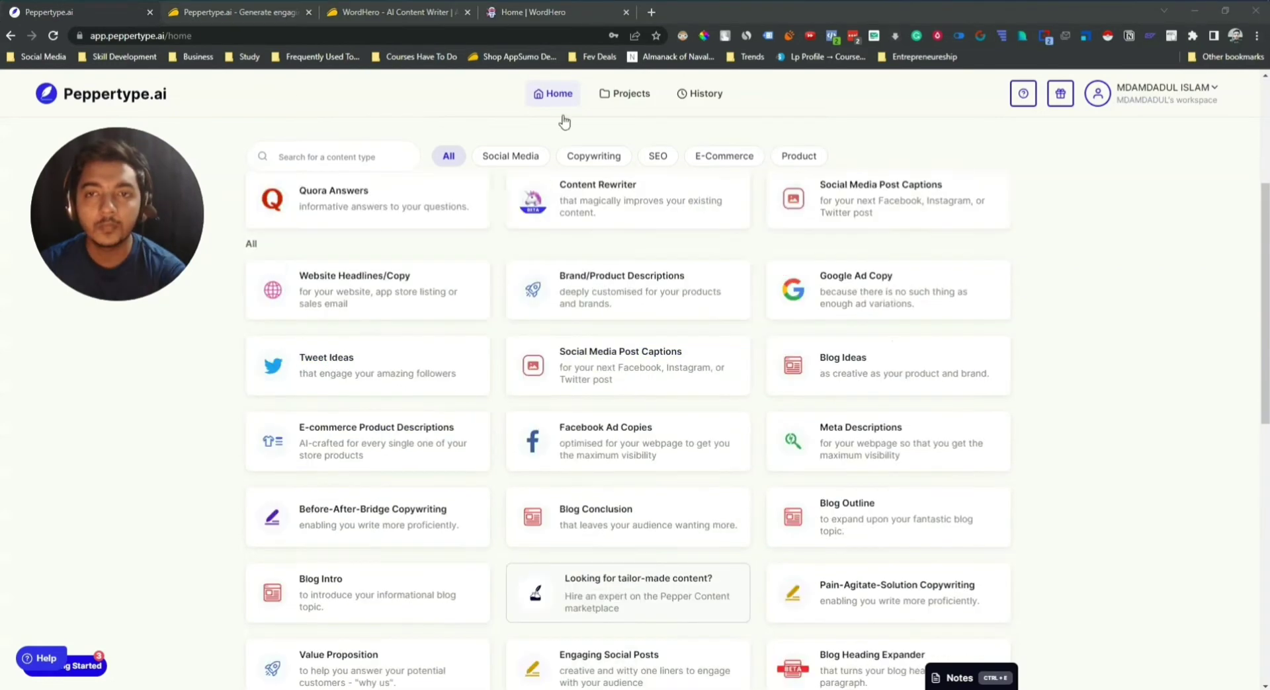
Open Blog Intro and enter the topic "How to start profitable email marketing campaign. In this article I will write how to start a successful email marketing campaign."
{"action": "left_click", "coordinate": [318, 580]}
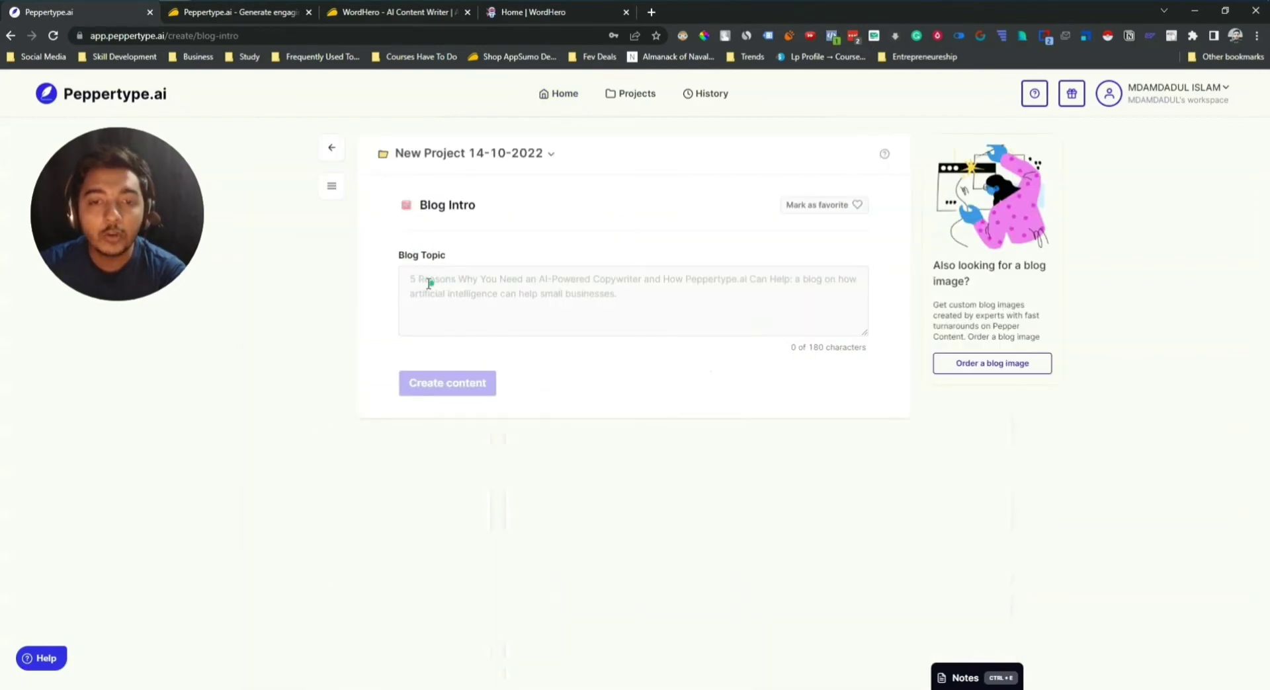
{"action": "left_click", "coordinate": [447, 301]}
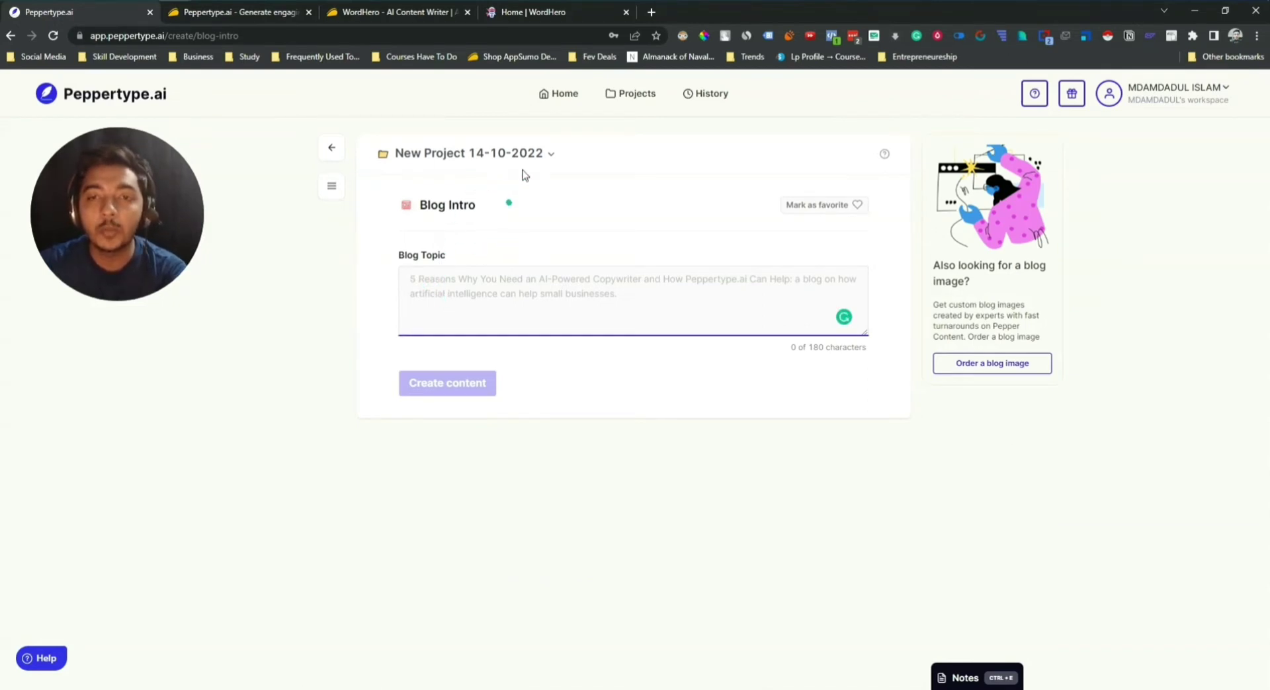
{"action": "left_click", "coordinate": [493, 308]}
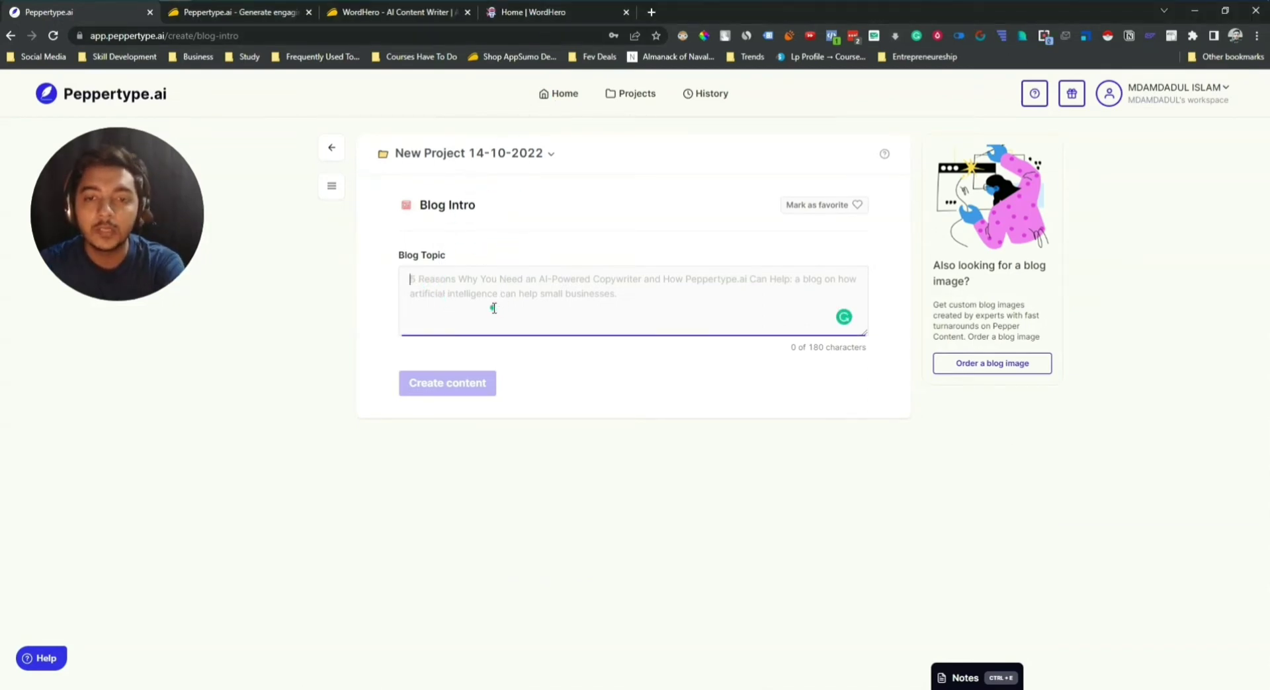
{"action": "type", "text": "How to start profitable email"}
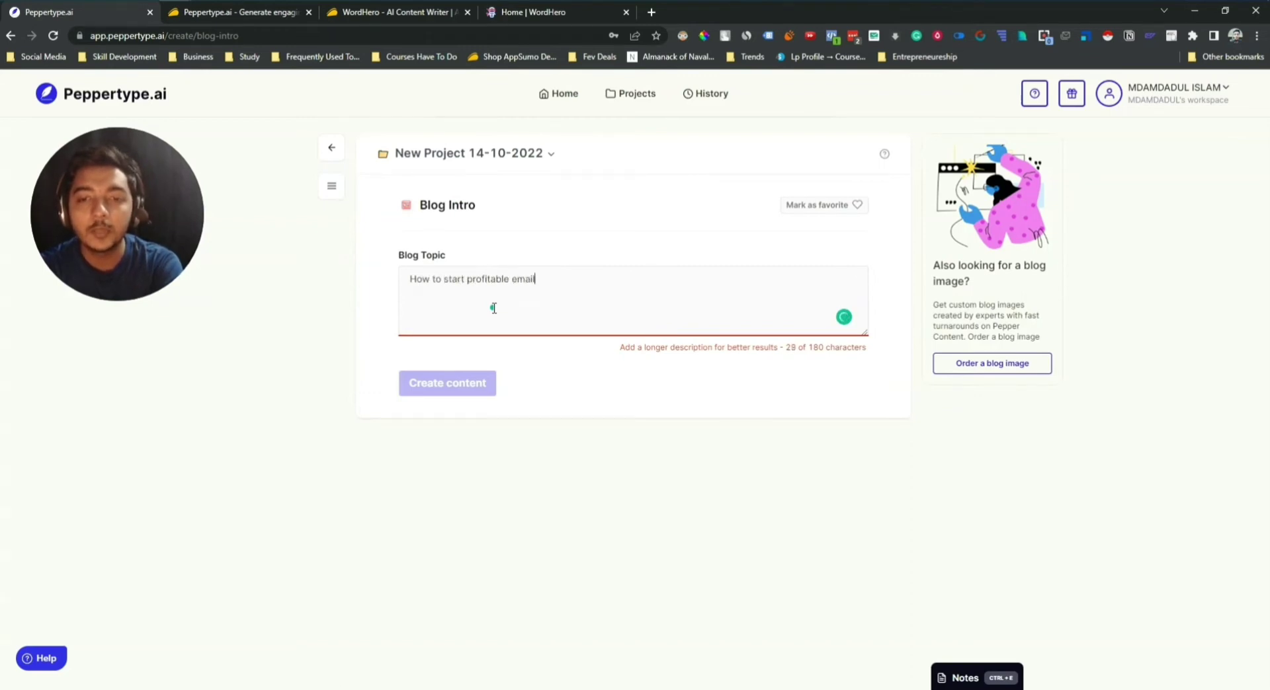
{"action": "type", "text": " marketing campaign. In this article"}
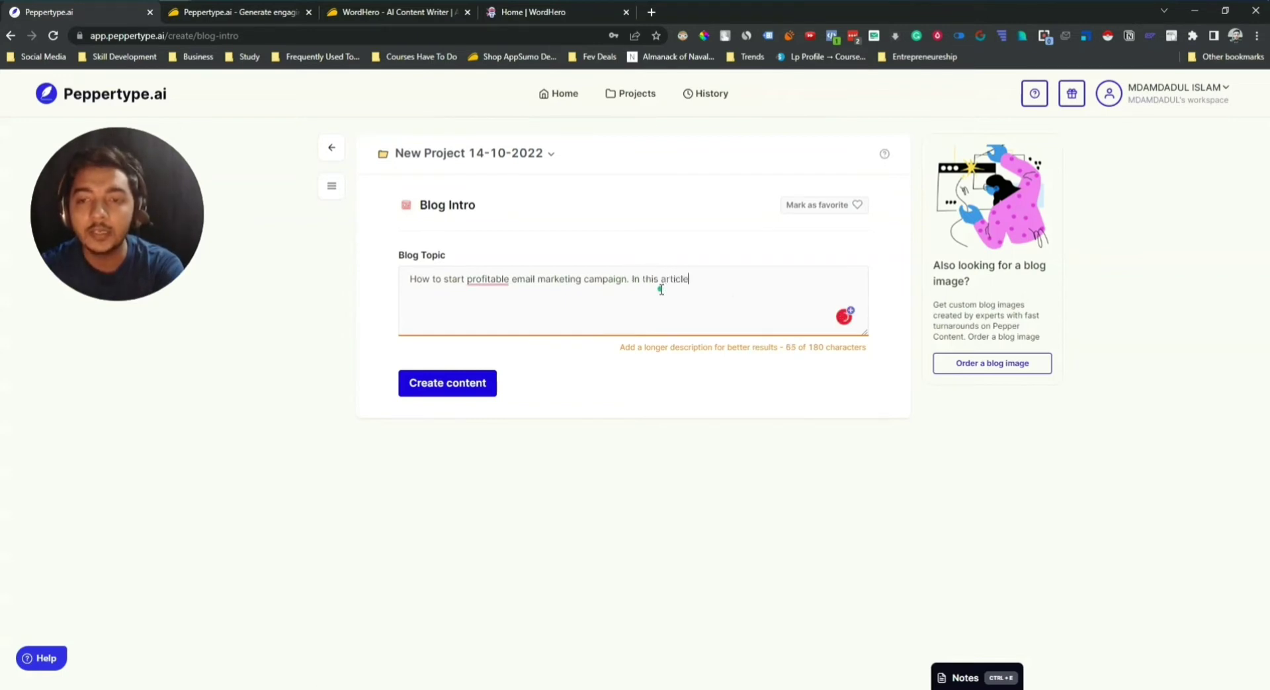
{"action": "type", "text": "write how to start a"}
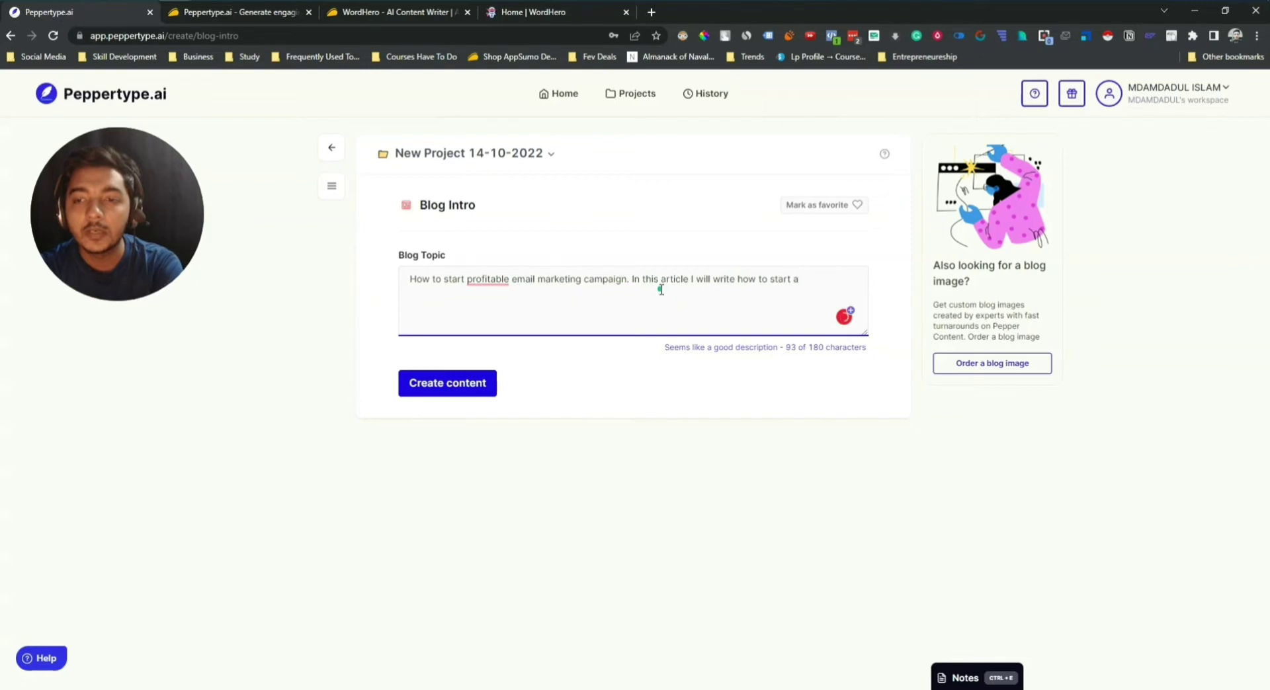
{"action": "type", "text": "essful email marketing campaign."}
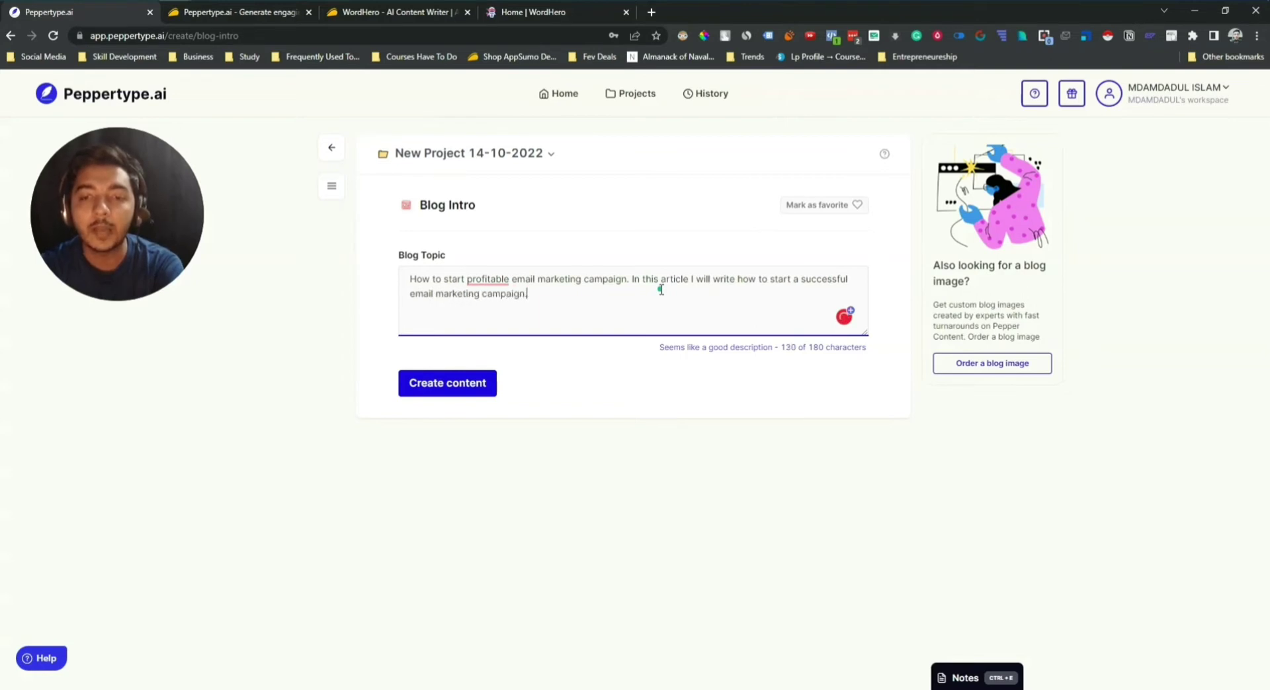
Accept Grammarly's corrections in the blog topic: "a profitable", a comma after "article", and "about how"
{"action": "mouse_move", "coordinate": [504, 275]}
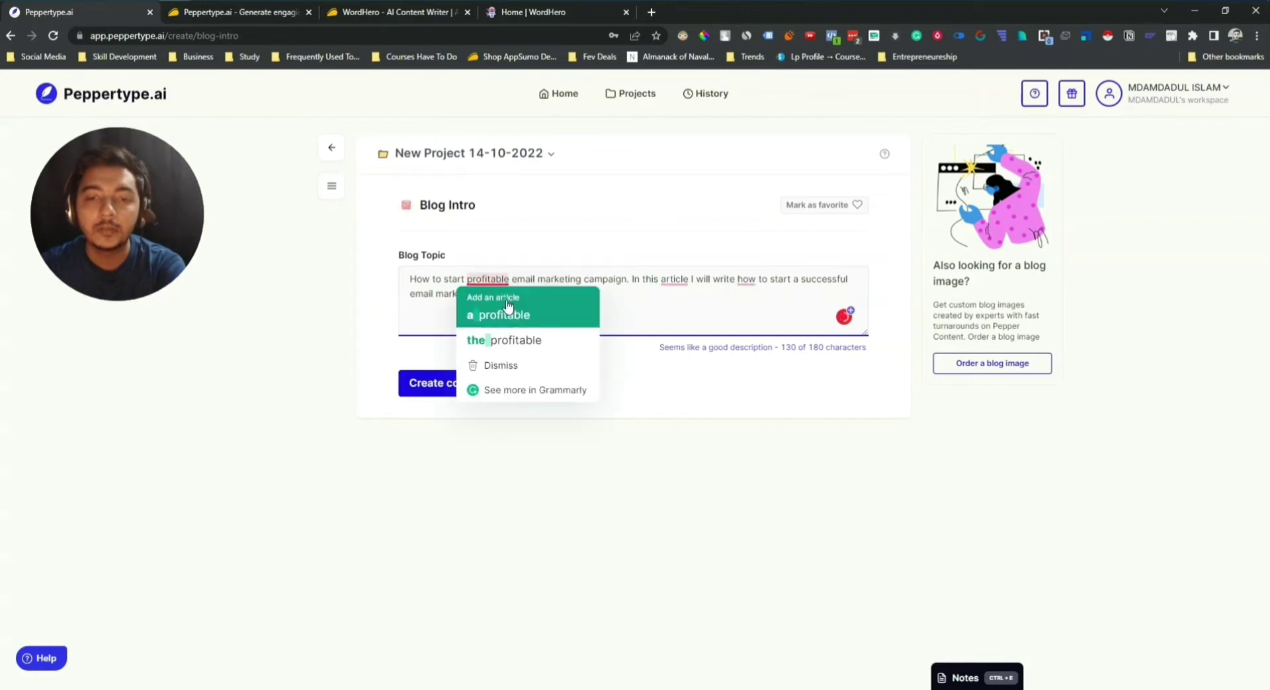
{"action": "left_click", "coordinate": [504, 311]}
{"action": "mouse_move", "coordinate": [673, 284]}
{"action": "left_click", "coordinate": [691, 312]}
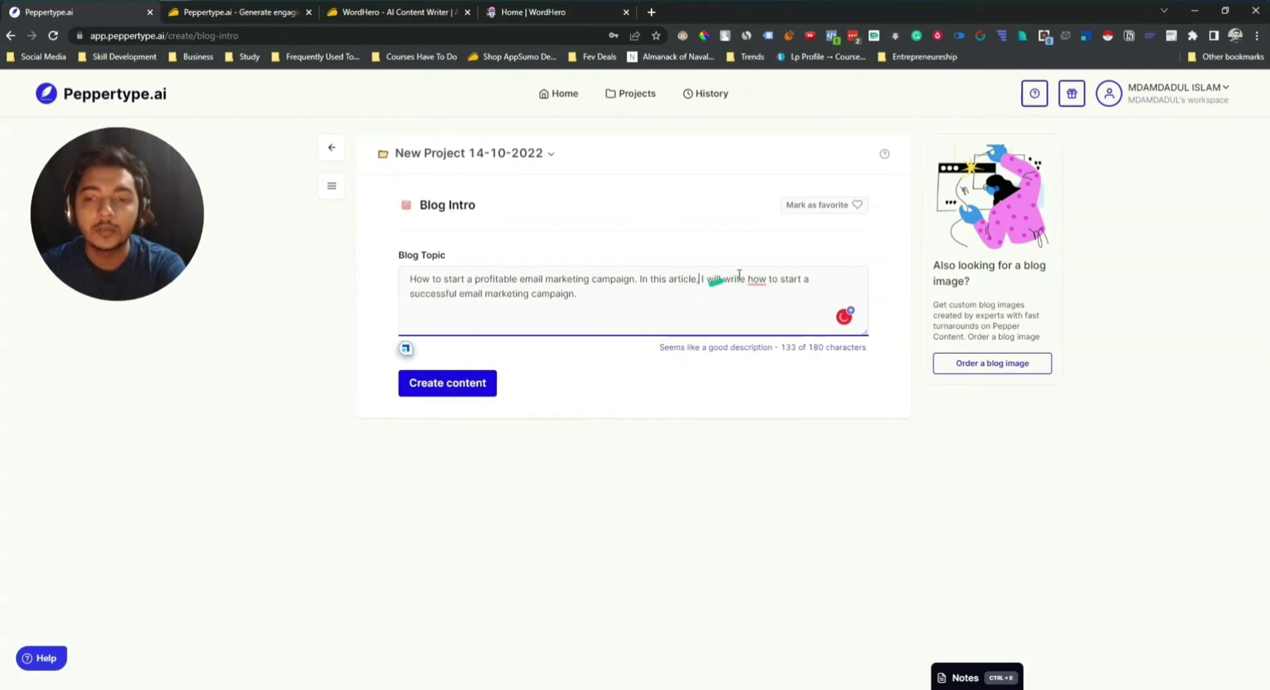
{"action": "mouse_move", "coordinate": [758, 278]}
{"action": "left_click", "coordinate": [759, 310]}
Copy the whole corrected blog topic text
{"action": "left_click_drag", "start_coordinate": [569, 294], "coordinate": [406, 275]}
{"action": "right_click", "coordinate": [441, 289]}
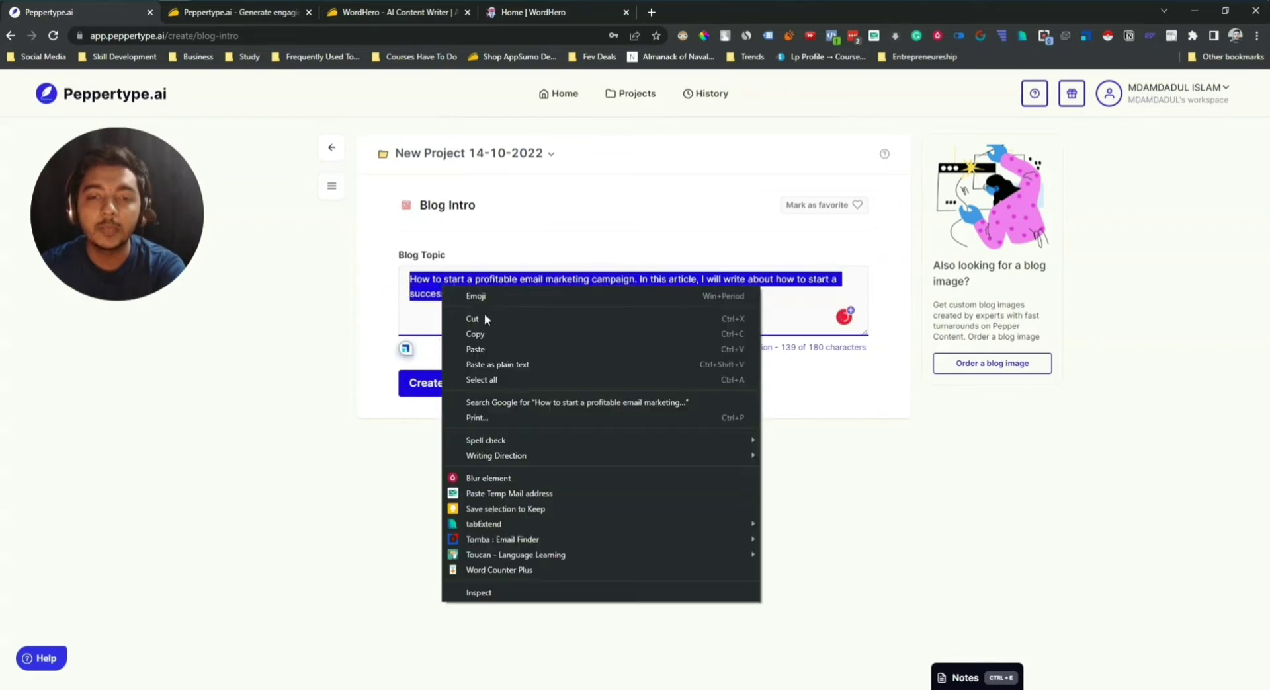
{"action": "left_click", "coordinate": [475, 334]}
{"action": "left_click", "coordinate": [590, 292]}
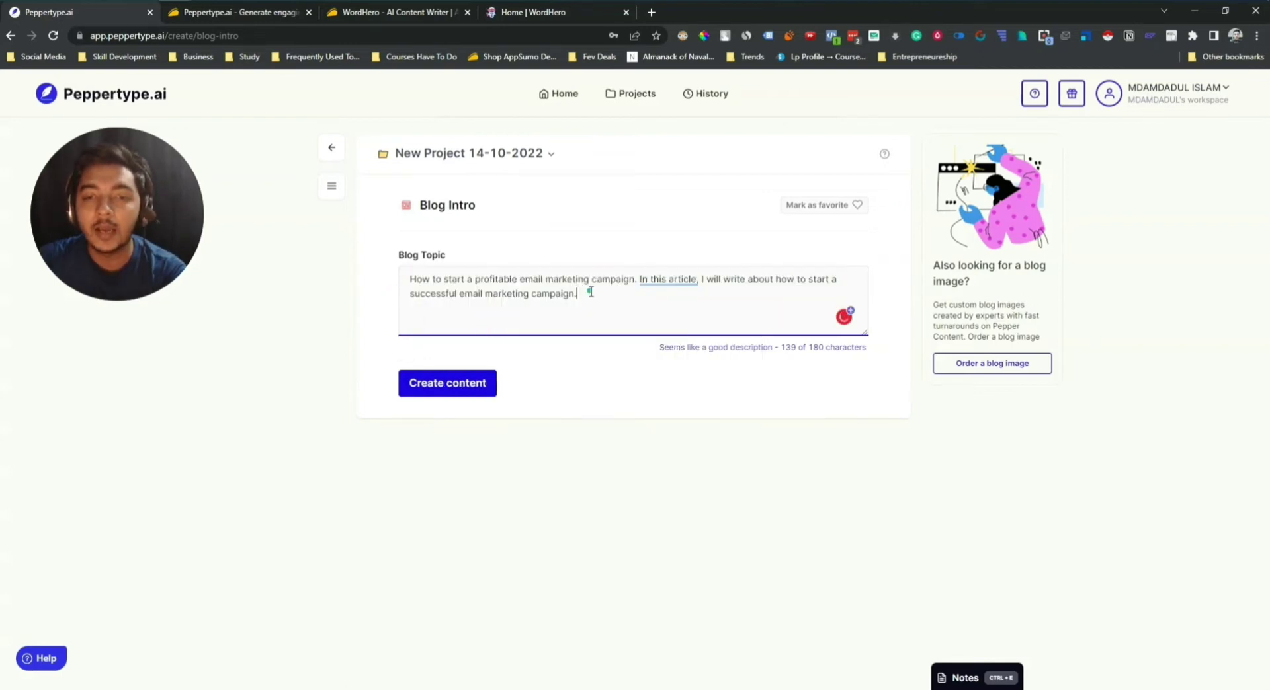
Accept Grammarly's rewording that moves "in this article" to the end of the second sentence, and copy the full topic
{"action": "mouse_move", "coordinate": [662, 279]}
{"action": "left_click", "coordinate": [727, 330]}
{"action": "left_click_drag", "start_coordinate": [588, 296], "coordinate": [389, 280]}
{"action": "right_click", "coordinate": [446, 289]}
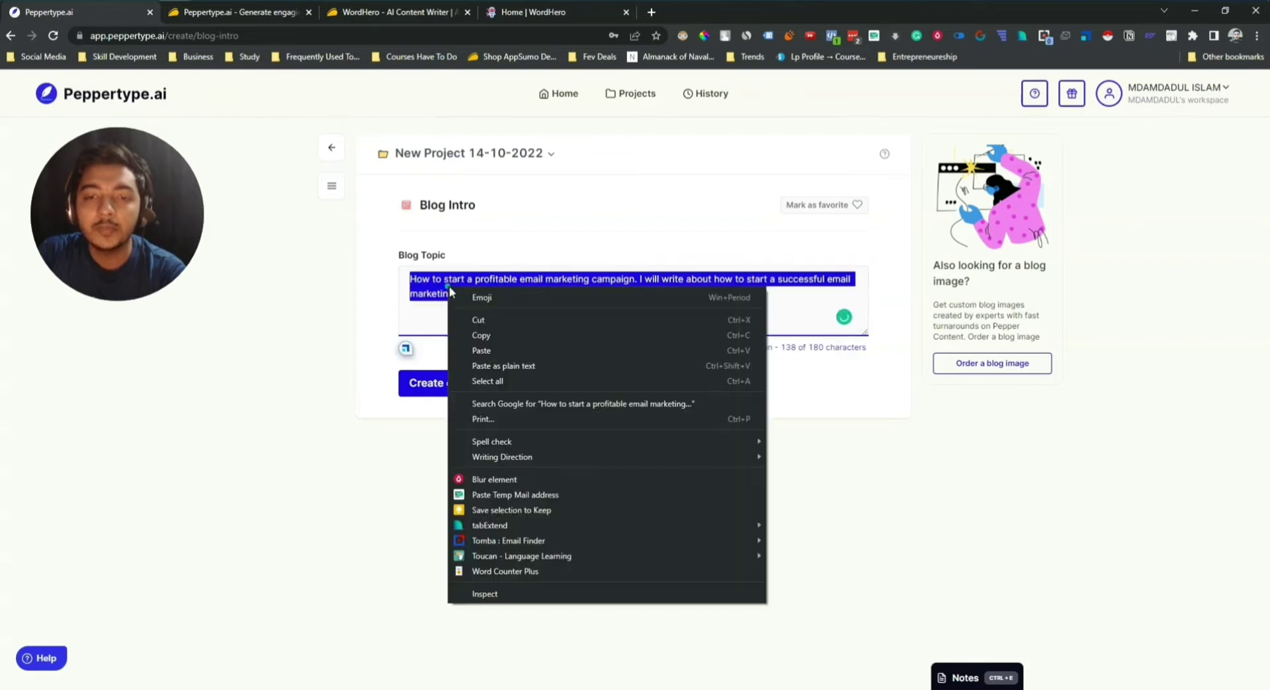
{"action": "left_click", "coordinate": [504, 334]}
Create Blog Intro content from the topic in Peppertype.ai and give the second result a thumbs up
{"action": "left_click", "coordinate": [448, 385]}
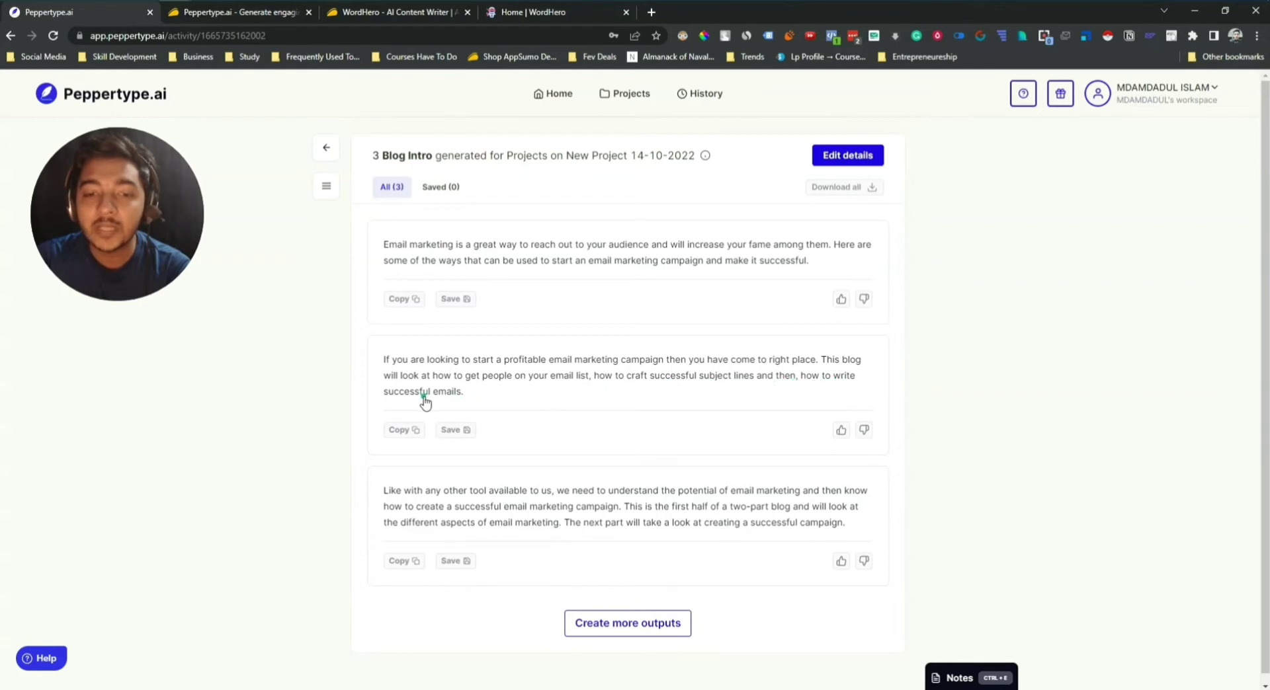
{"action": "left_click", "coordinate": [840, 429]}
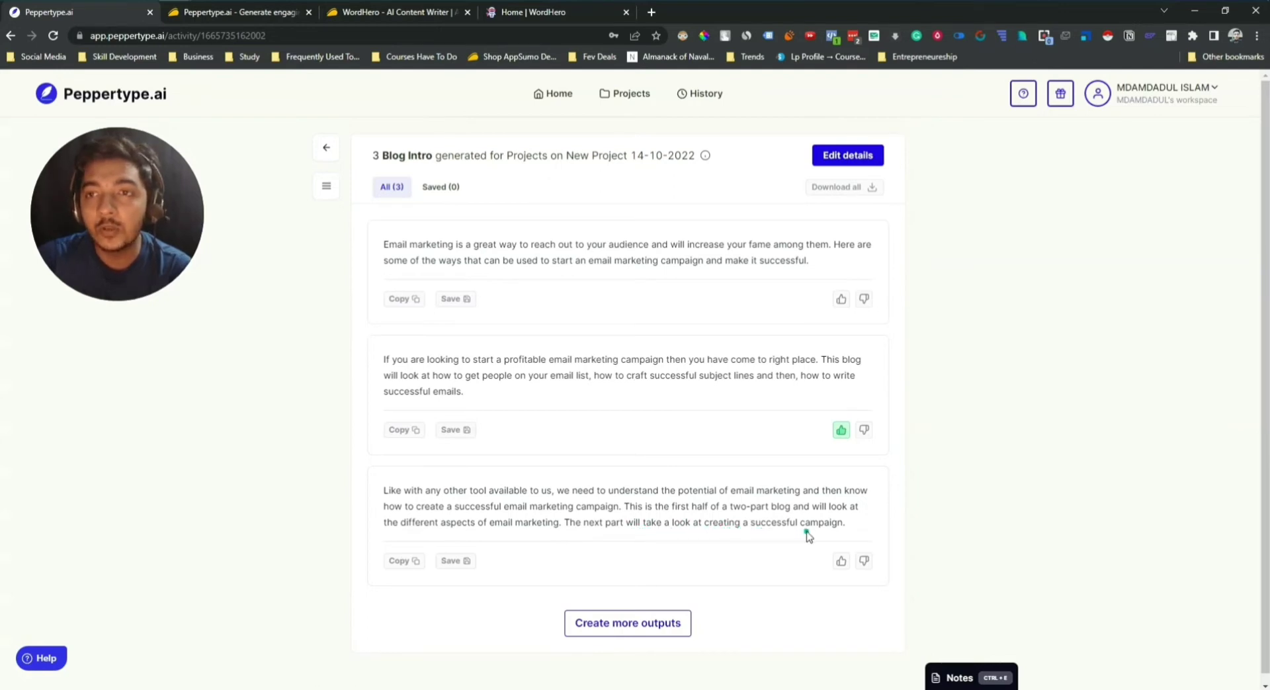
Switch to WordHero, search the writing tools for "intro" and open Blog Intros
{"action": "left_click", "coordinate": [516, 16]}
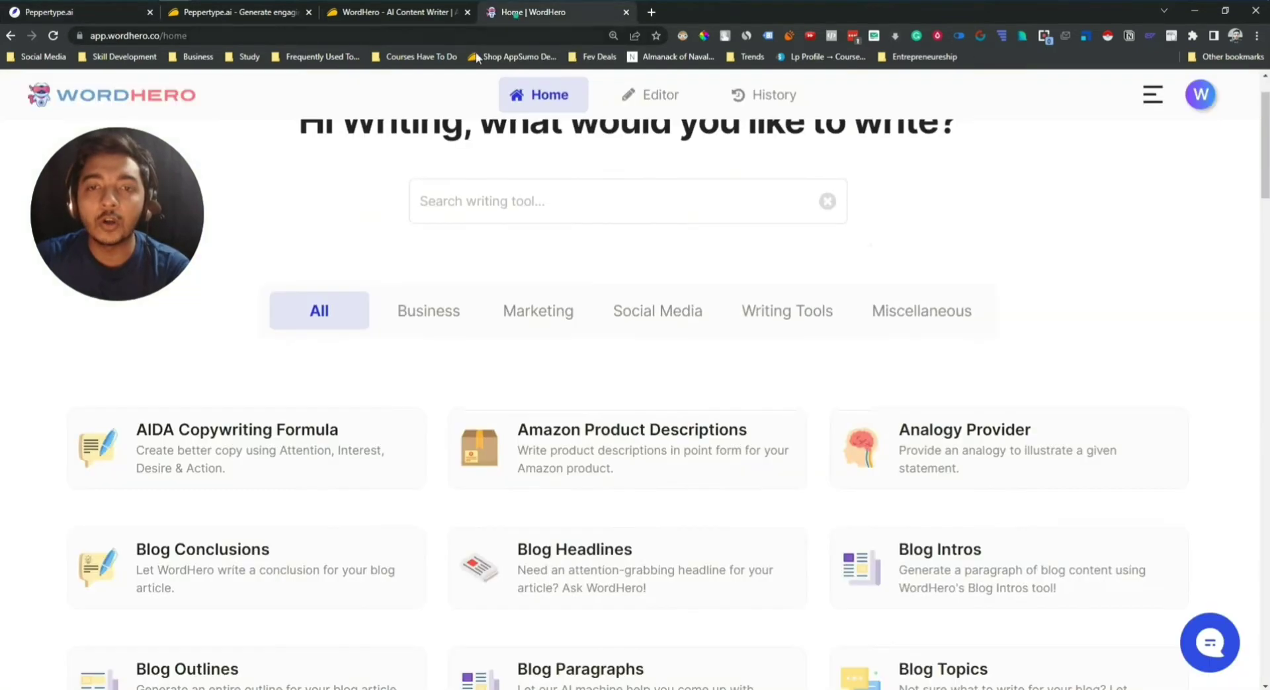
{"action": "left_click", "coordinate": [491, 210]}
{"action": "type", "text": "int"}
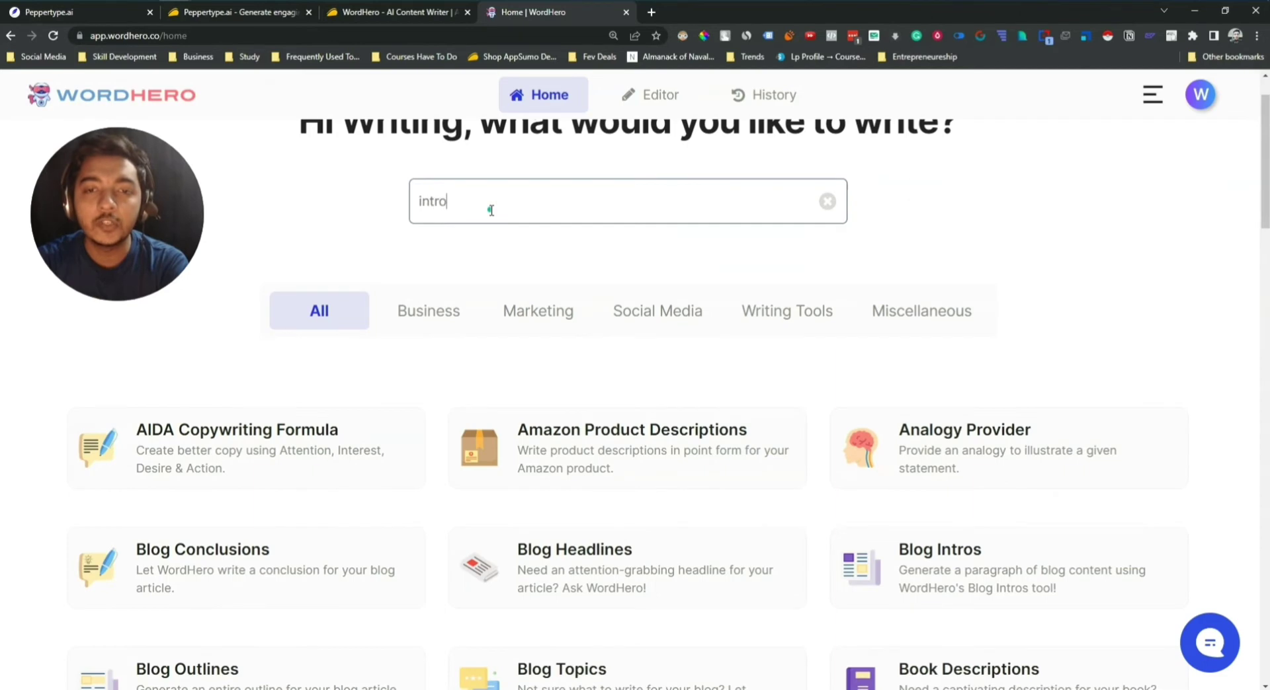
{"action": "type", "text": "ro"}
{"action": "left_click_drag", "start_coordinate": [135, 427], "coordinate": [185, 444]}
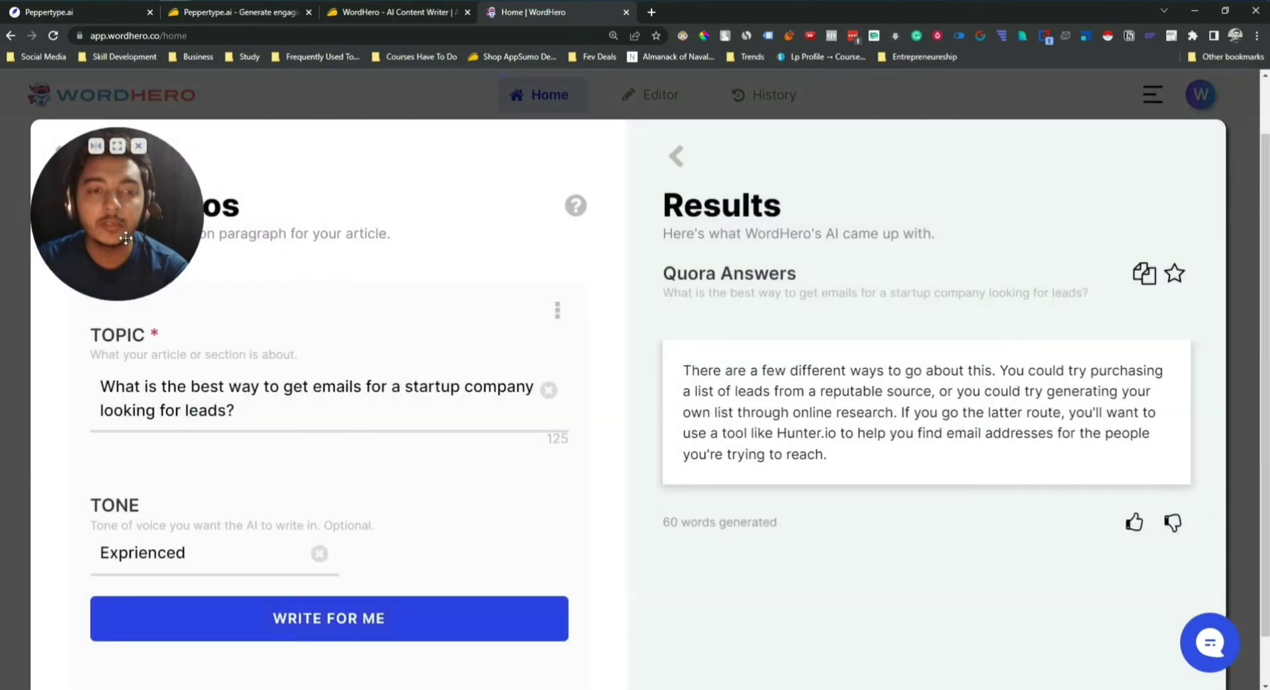
Replace the old question in the Blog Intros topic with the copied email marketing topic and generate the intros
{"action": "left_click", "coordinate": [206, 423]}
{"action": "key", "text": "ctrl+a"}
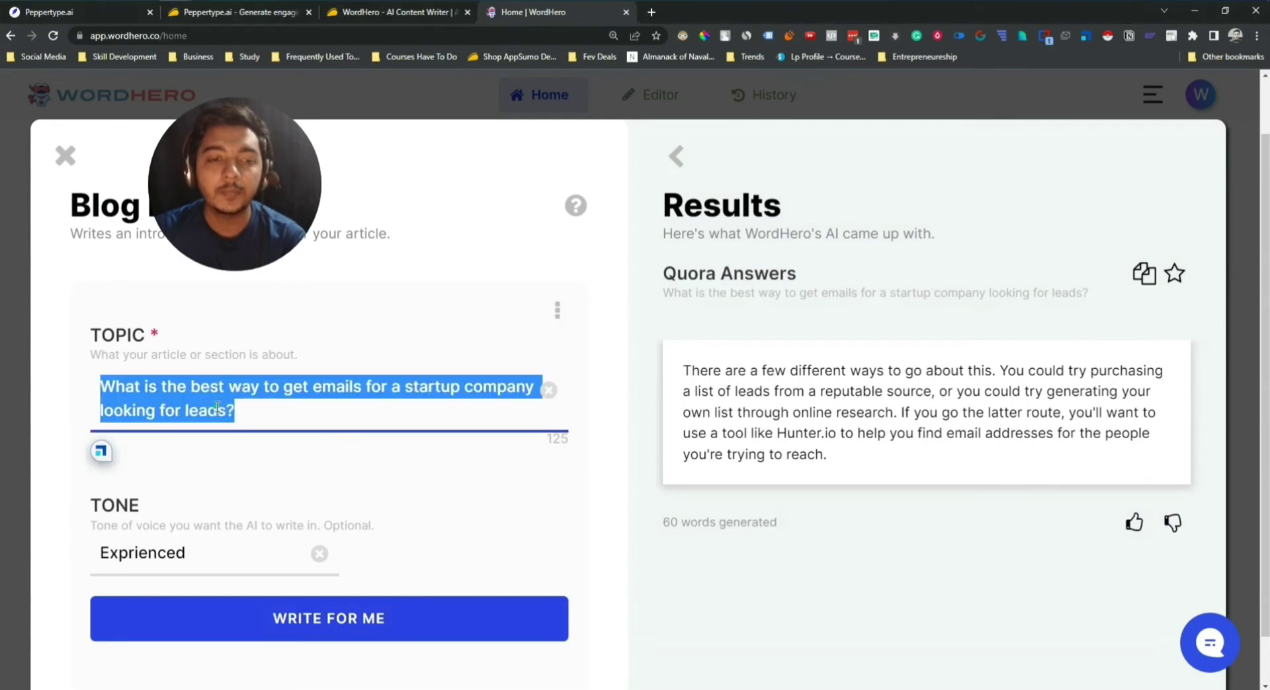
{"action": "key", "text": "BackSpace"}
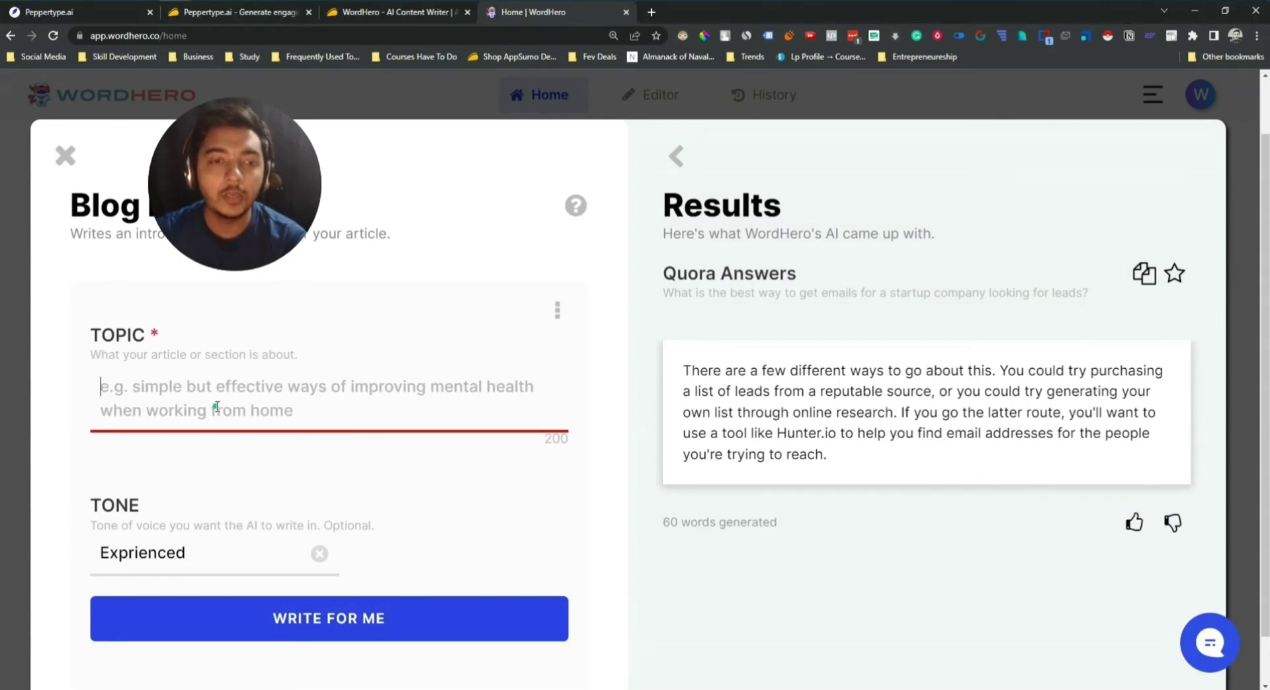
{"action": "left_click_drag", "start_coordinate": [270, 216], "coordinate": [211, 127]}
{"action": "left_click", "coordinate": [207, 386]}
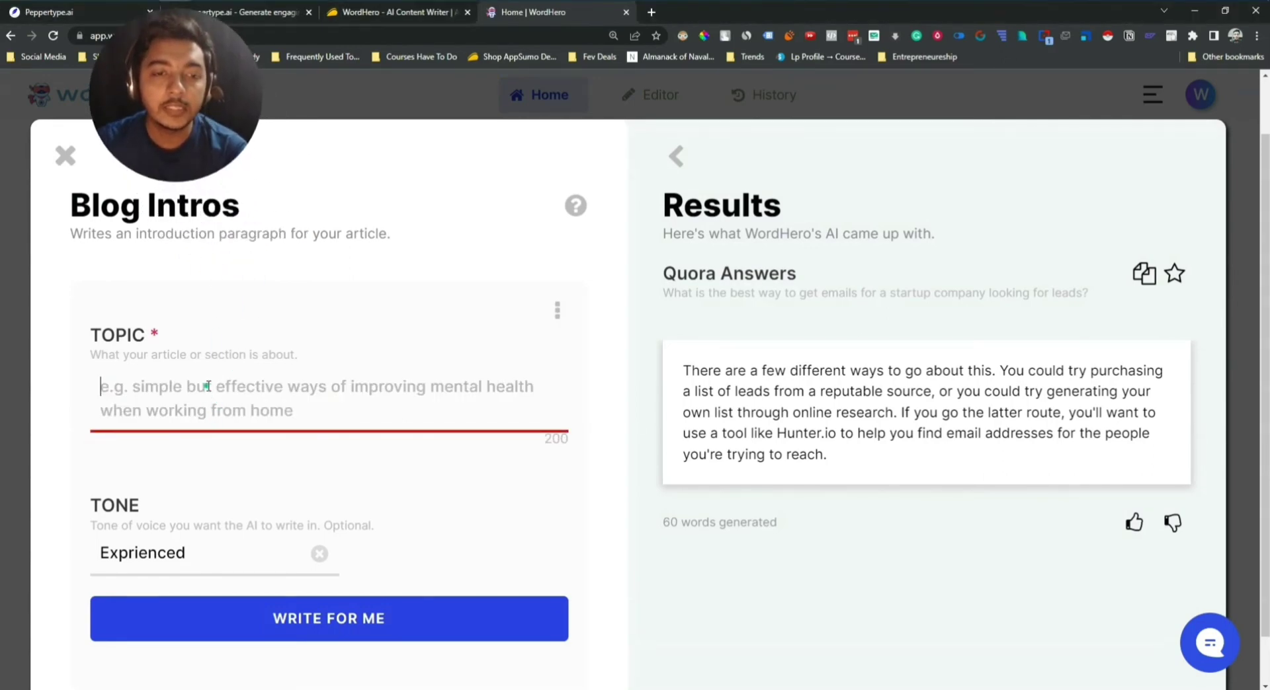
{"action": "key", "text": "ctrl+v"}
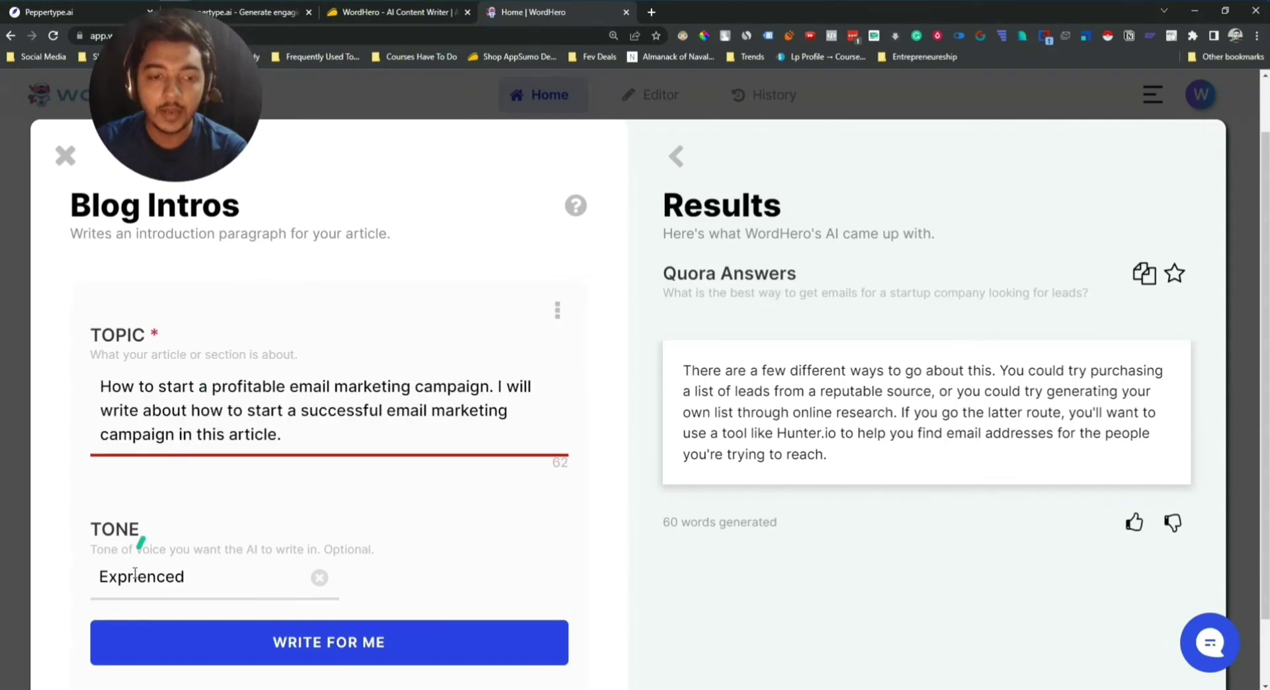
{"action": "left_click", "coordinate": [414, 655]}
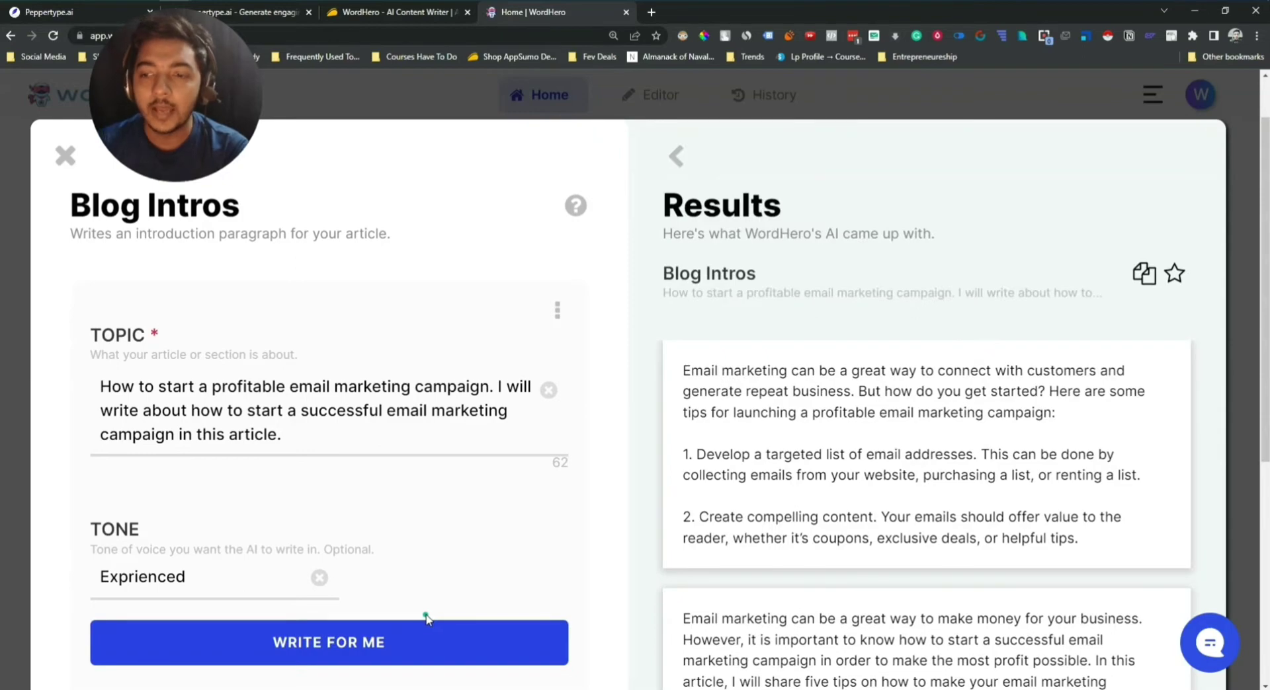
Read through the three Blog Intros results that WordHero generated for the email marketing topic
{"action": "scroll", "coordinate": [1006, 391], "scroll_direction": "down", "scroll_amount": 5}
{"action": "scroll", "coordinate": [1006, 392], "scroll_direction": "up", "scroll_amount": 4}
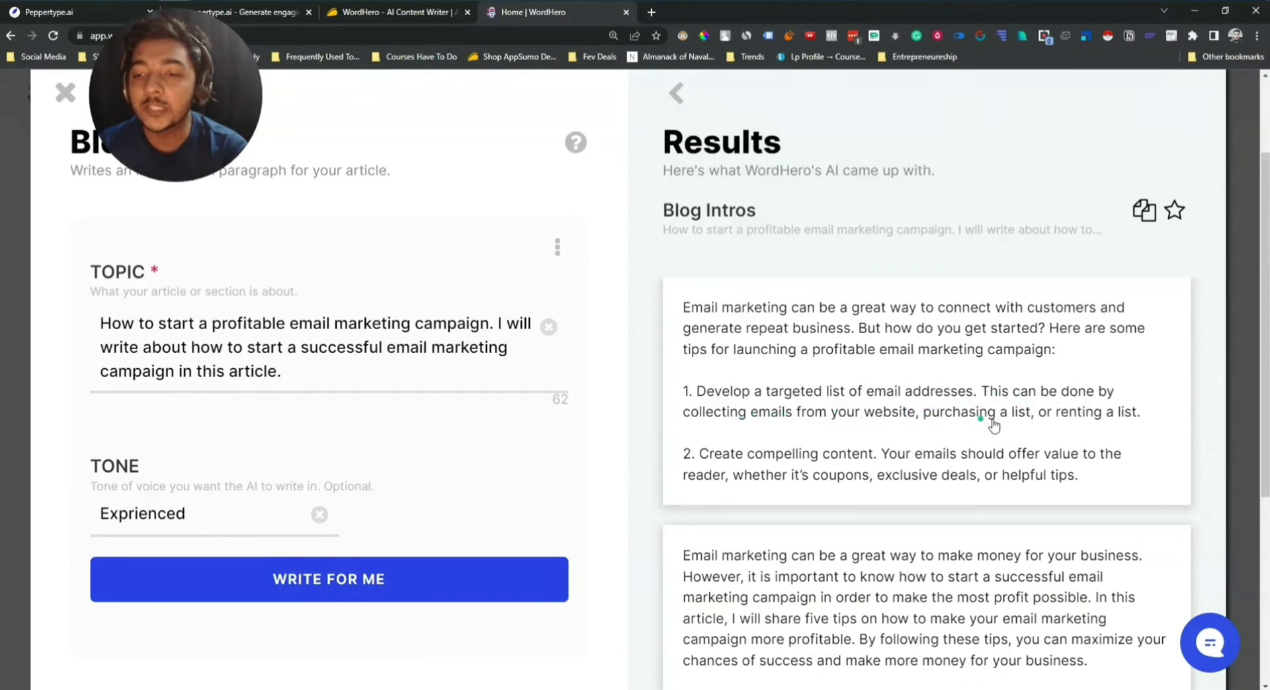
{"action": "scroll", "coordinate": [952, 450], "scroll_direction": "down", "scroll_amount": 2}
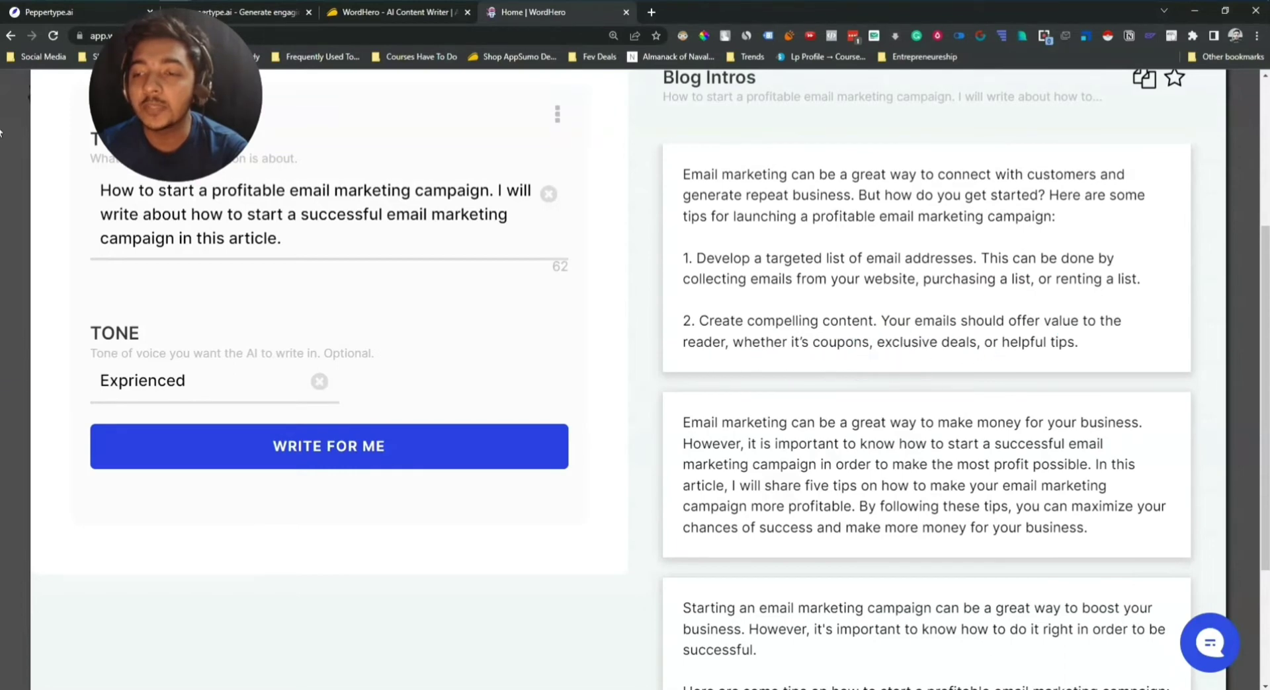
{"action": "scroll", "coordinate": [858, 387], "scroll_direction": "down", "scroll_amount": 2}
{"action": "scroll", "coordinate": [857, 386], "scroll_direction": "down", "scroll_amount": 1}
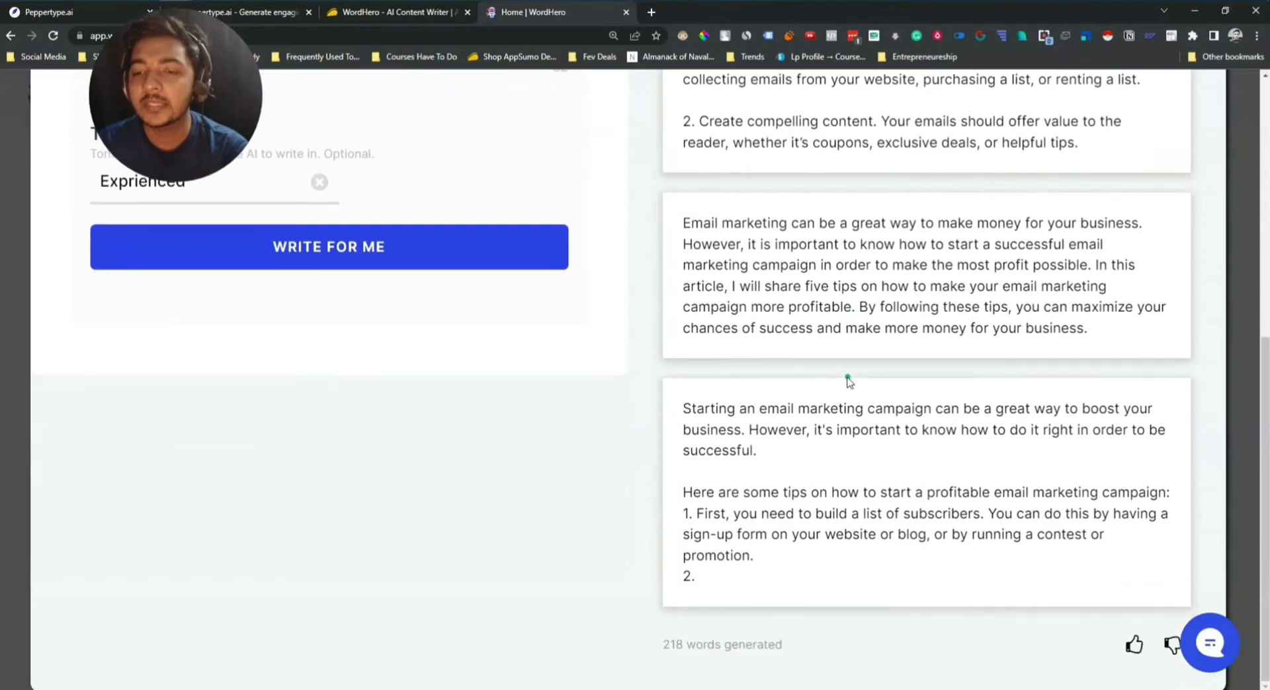
{"action": "scroll", "coordinate": [843, 382], "scroll_direction": "up", "scroll_amount": 6}
{"action": "scroll", "coordinate": [844, 382], "scroll_direction": "down", "scroll_amount": 6}
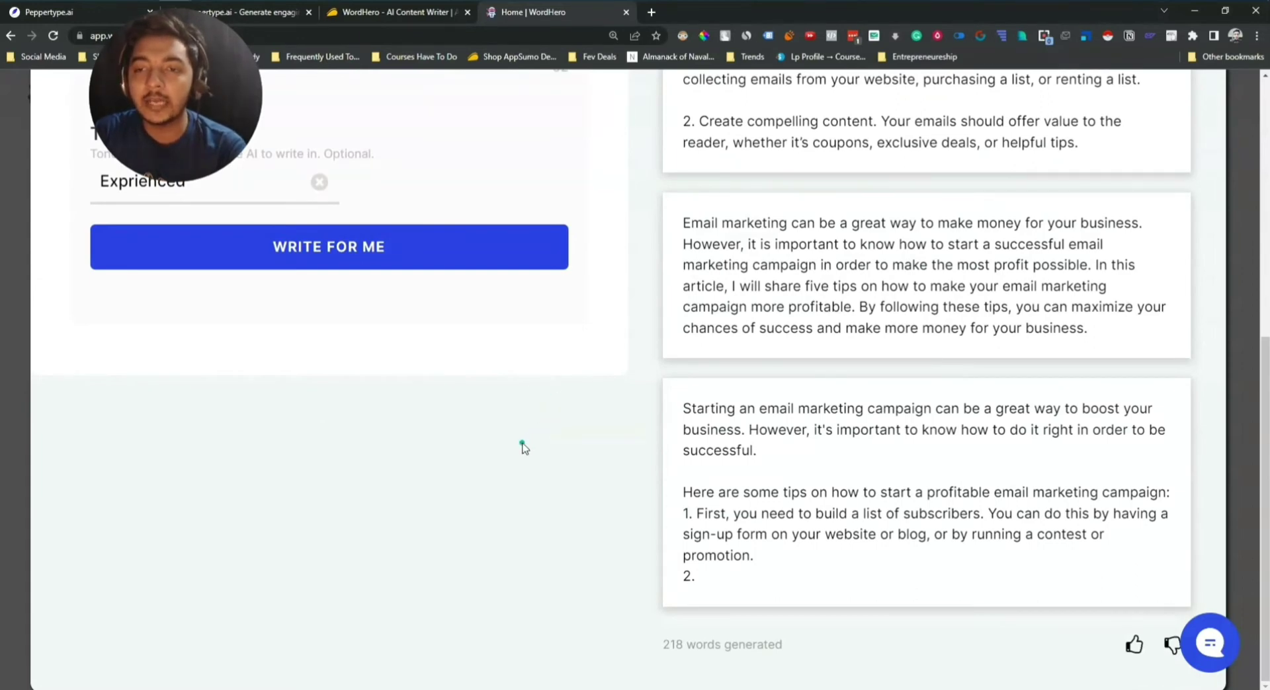
Close the Blog Intros tool and clear the "intro" search from the writing tools
{"action": "scroll", "coordinate": [523, 444], "scroll_direction": "up", "scroll_amount": 10}
{"action": "left_click", "coordinate": [61, 229]}
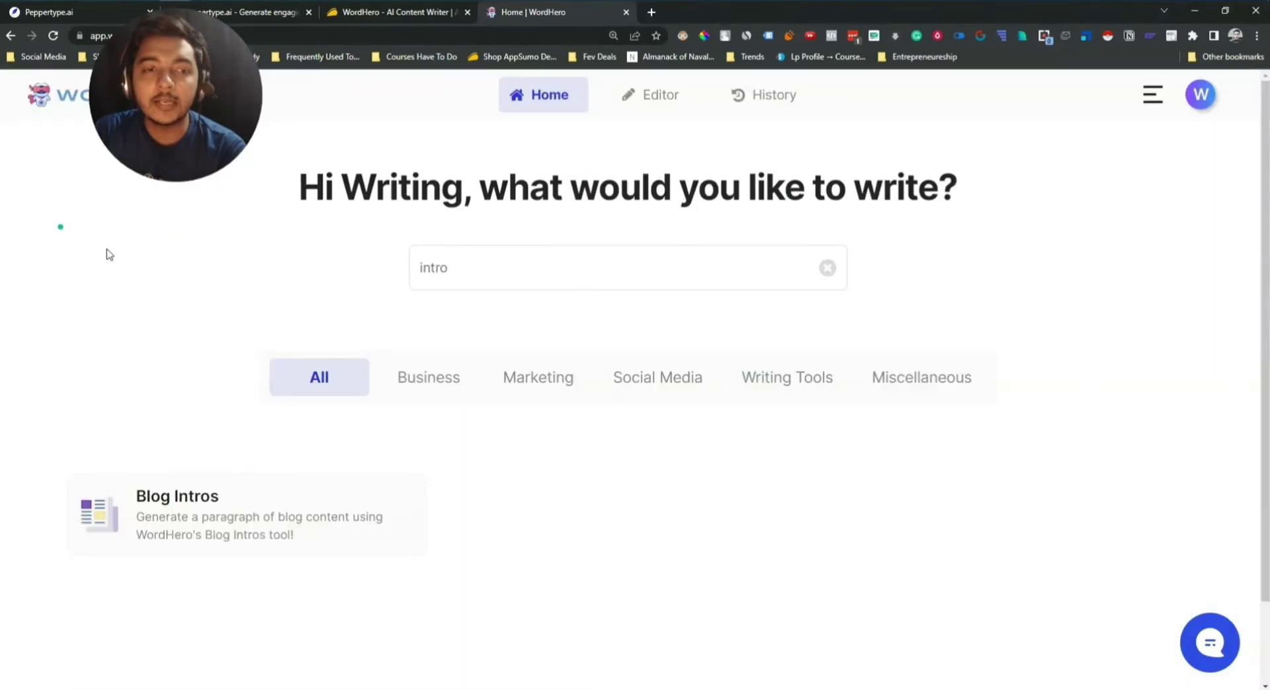
{"action": "left_click", "coordinate": [828, 269]}
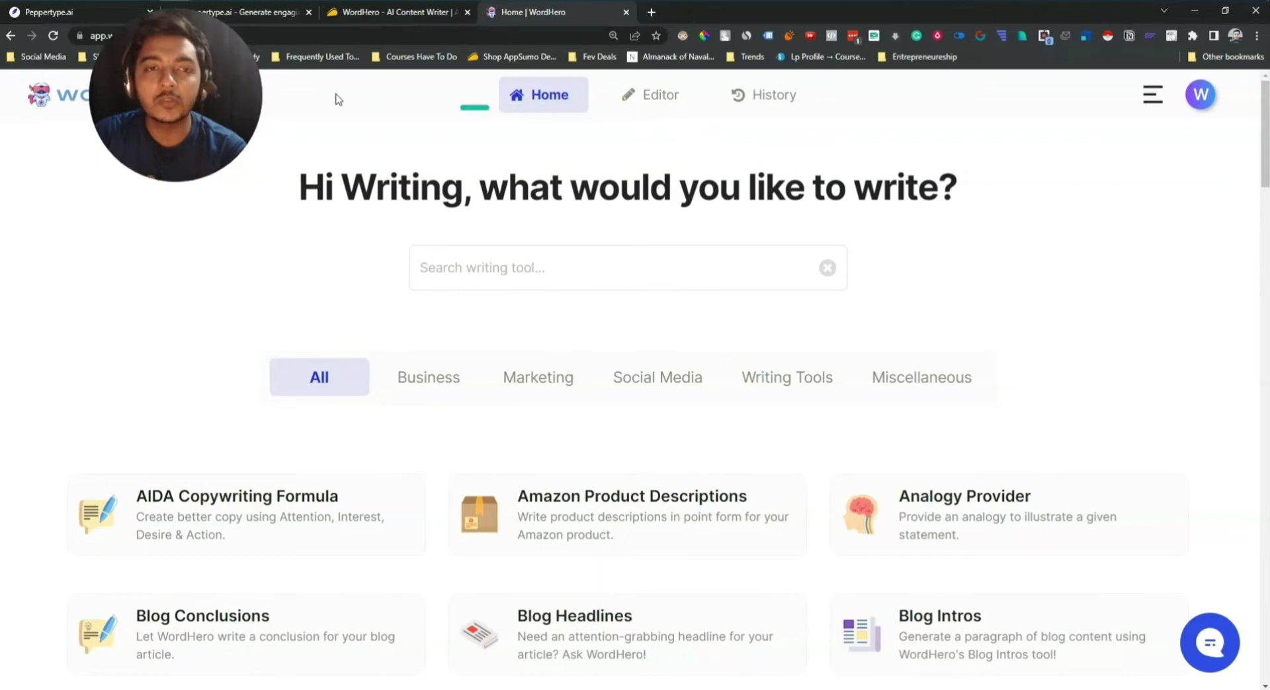
Switch to Peppertype.ai, go to its projects and start a new project from scratch
{"action": "left_click", "coordinate": [45, 16]}
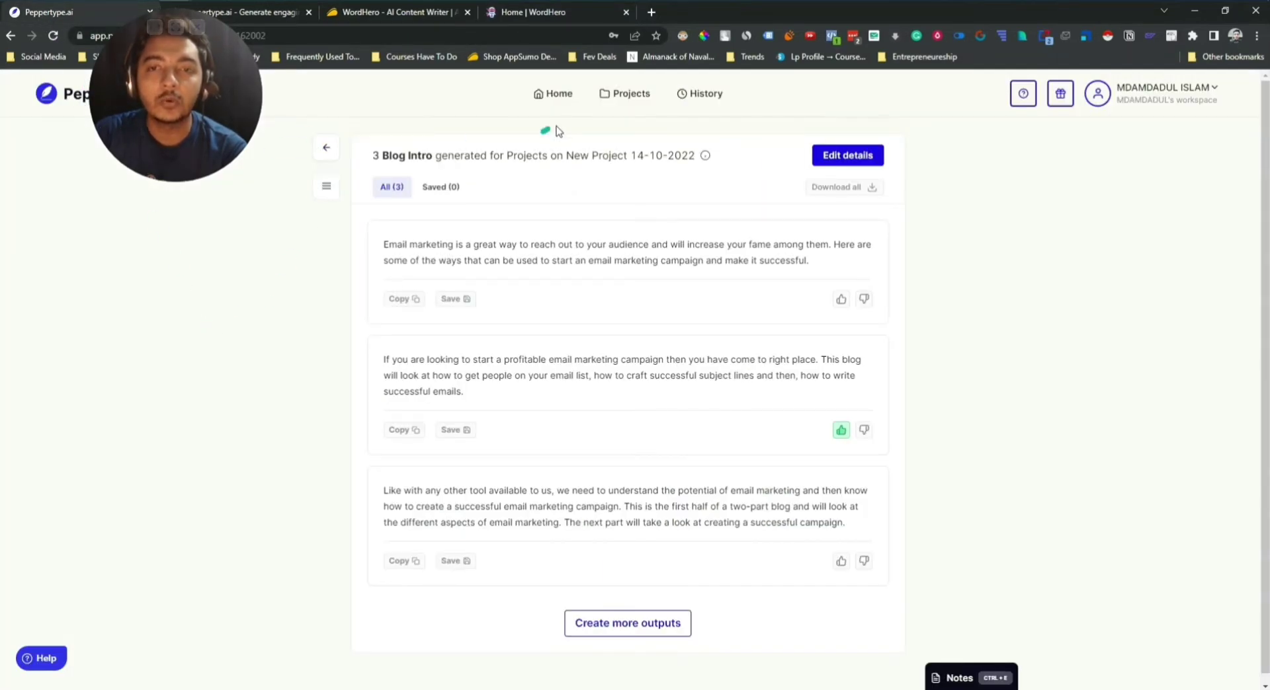
{"action": "left_click", "coordinate": [554, 100]}
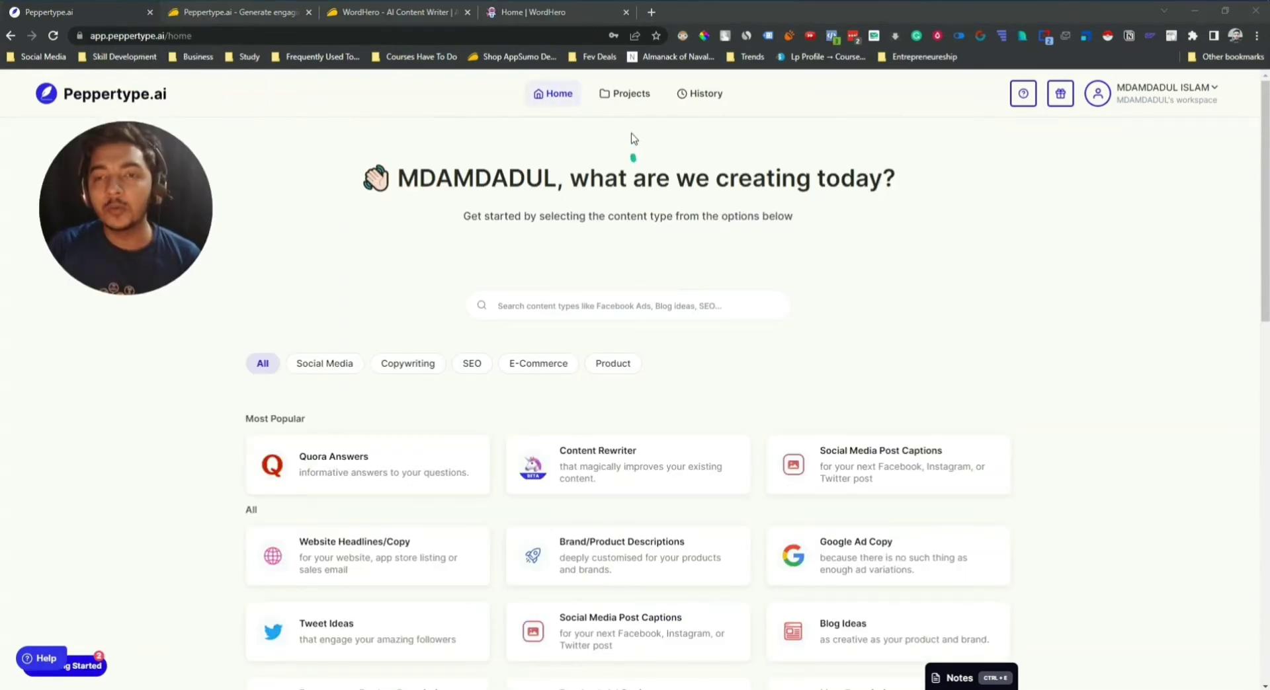
{"action": "left_click", "coordinate": [622, 100]}
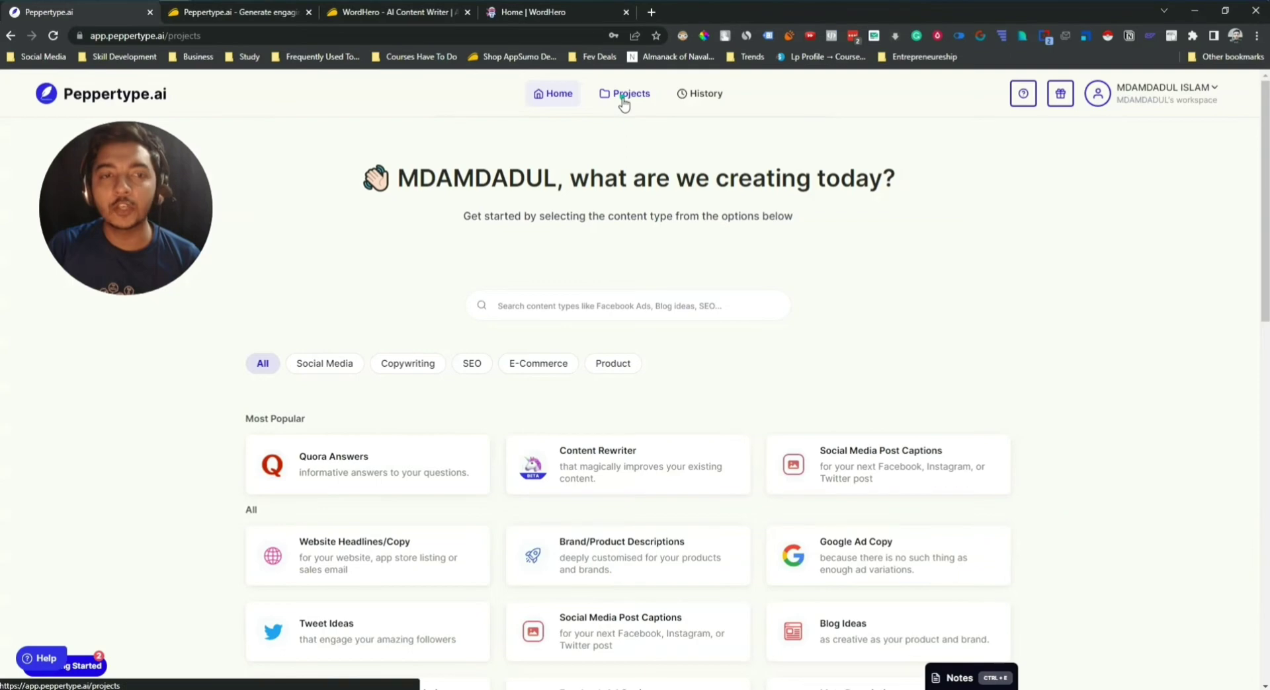
{"action": "left_click", "coordinate": [937, 208]}
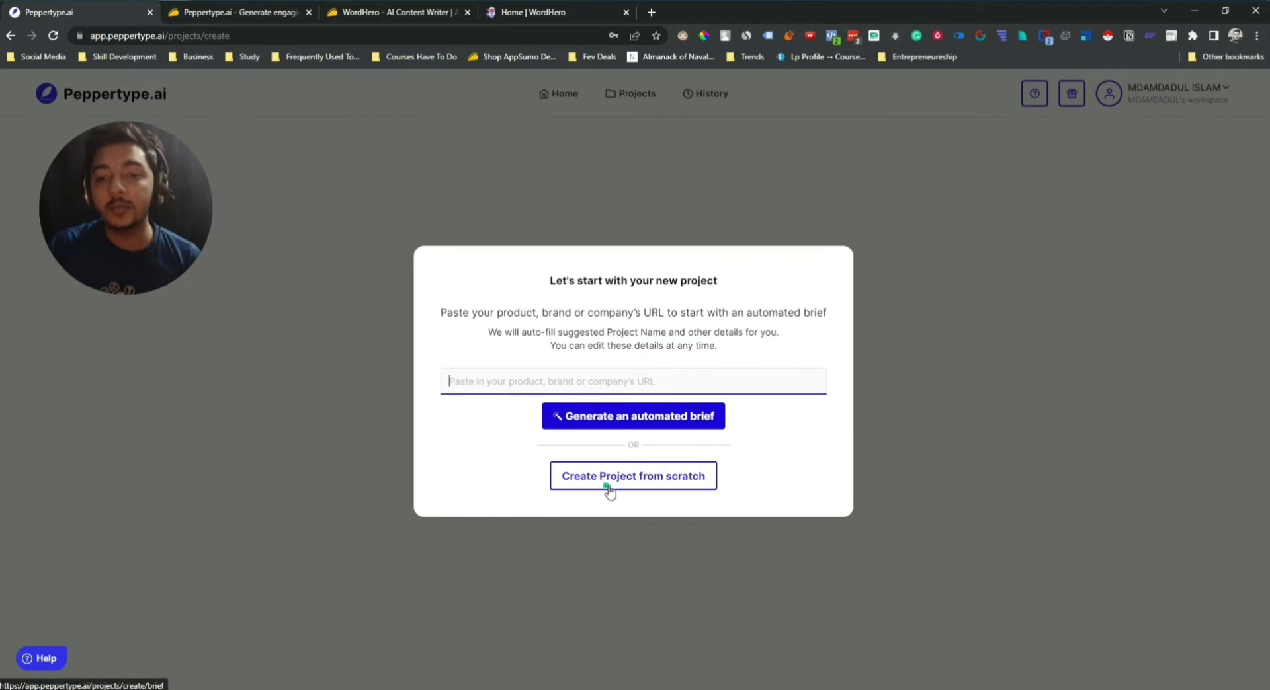
{"action": "left_click", "coordinate": [643, 488]}
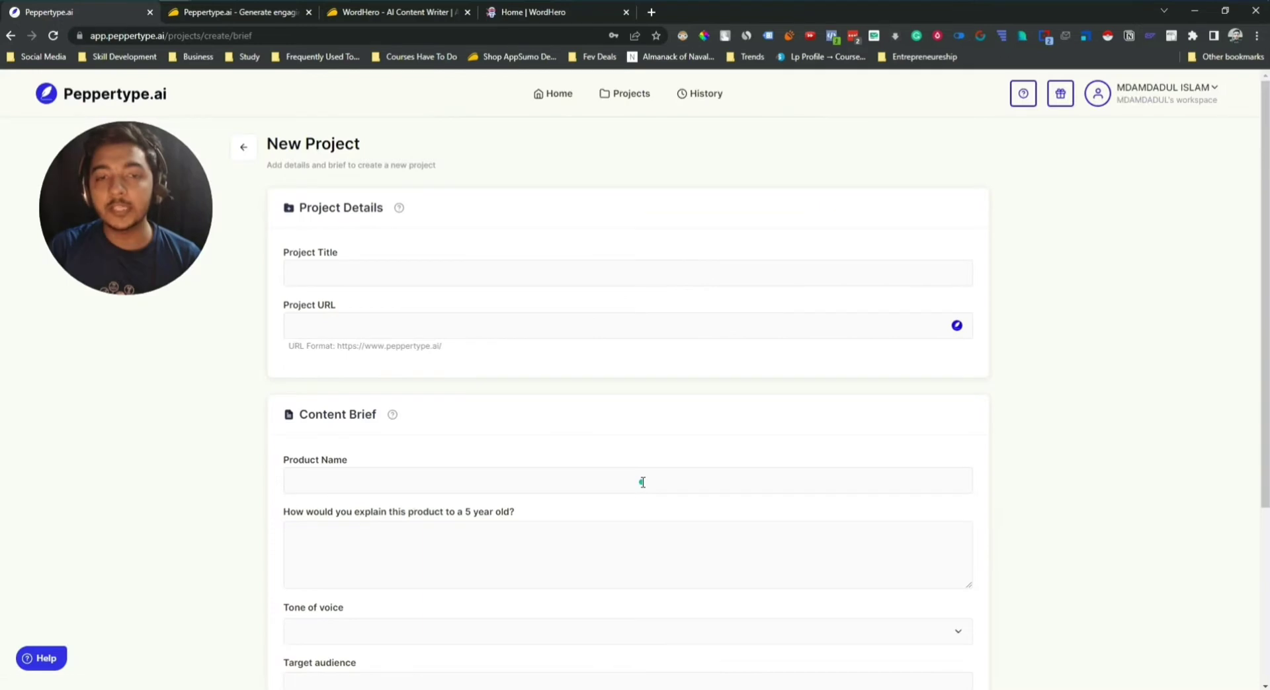
Look through the Project Details and Content Brief fields of the new project form
{"action": "left_click", "coordinate": [390, 280]}
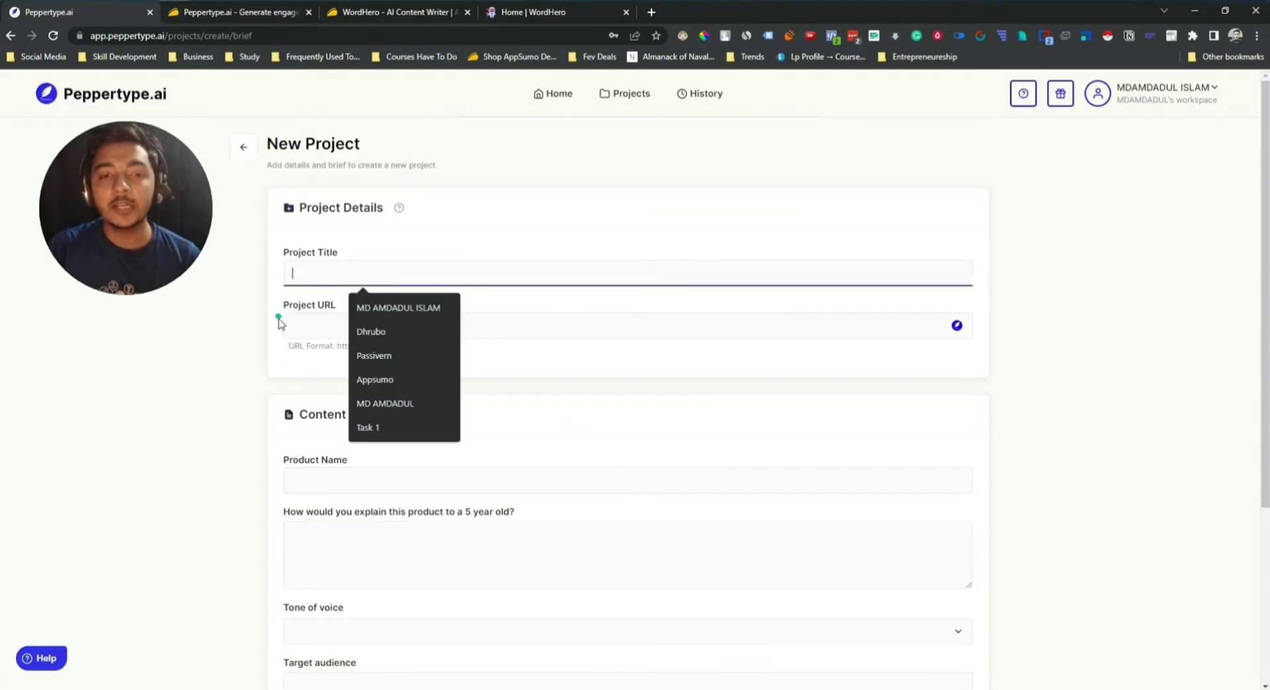
{"action": "left_click", "coordinate": [297, 331]}
{"action": "left_click", "coordinate": [184, 433]}
{"action": "scroll", "coordinate": [184, 433], "scroll_direction": "down", "scroll_amount": 2}
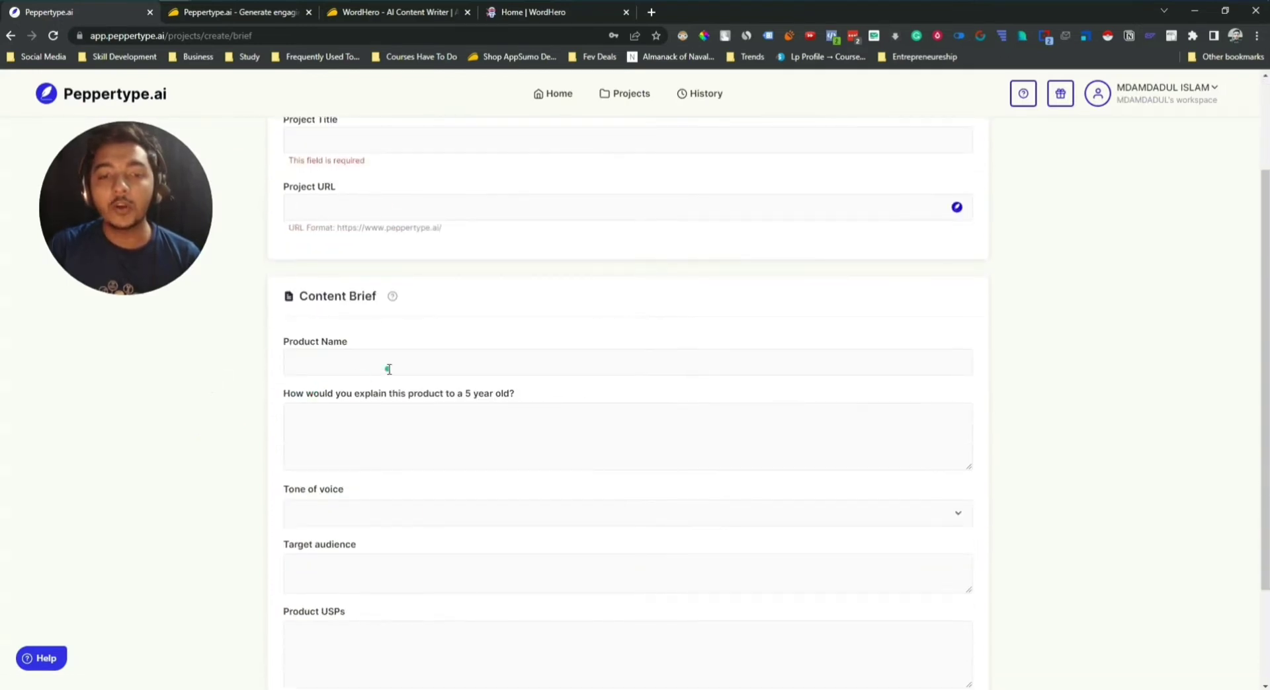
{"action": "scroll", "coordinate": [330, 390], "scroll_direction": "down", "scroll_amount": 1}
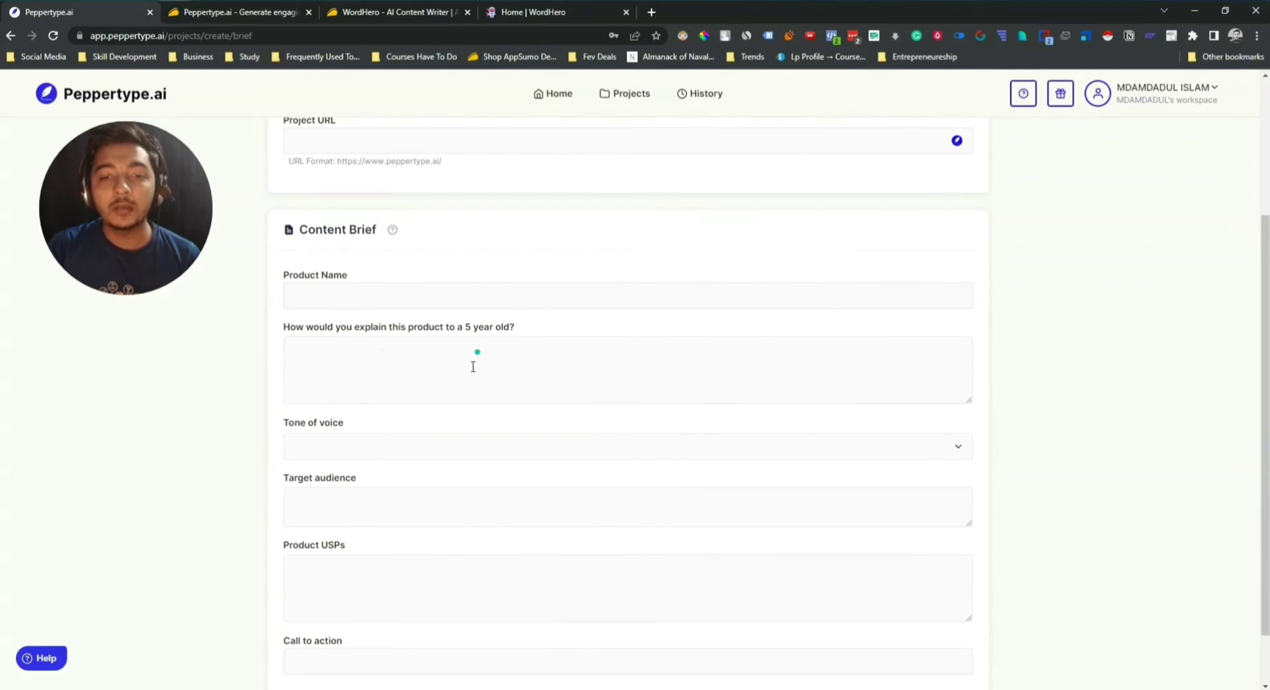
{"action": "scroll", "coordinate": [456, 364], "scroll_direction": "down", "scroll_amount": 1}
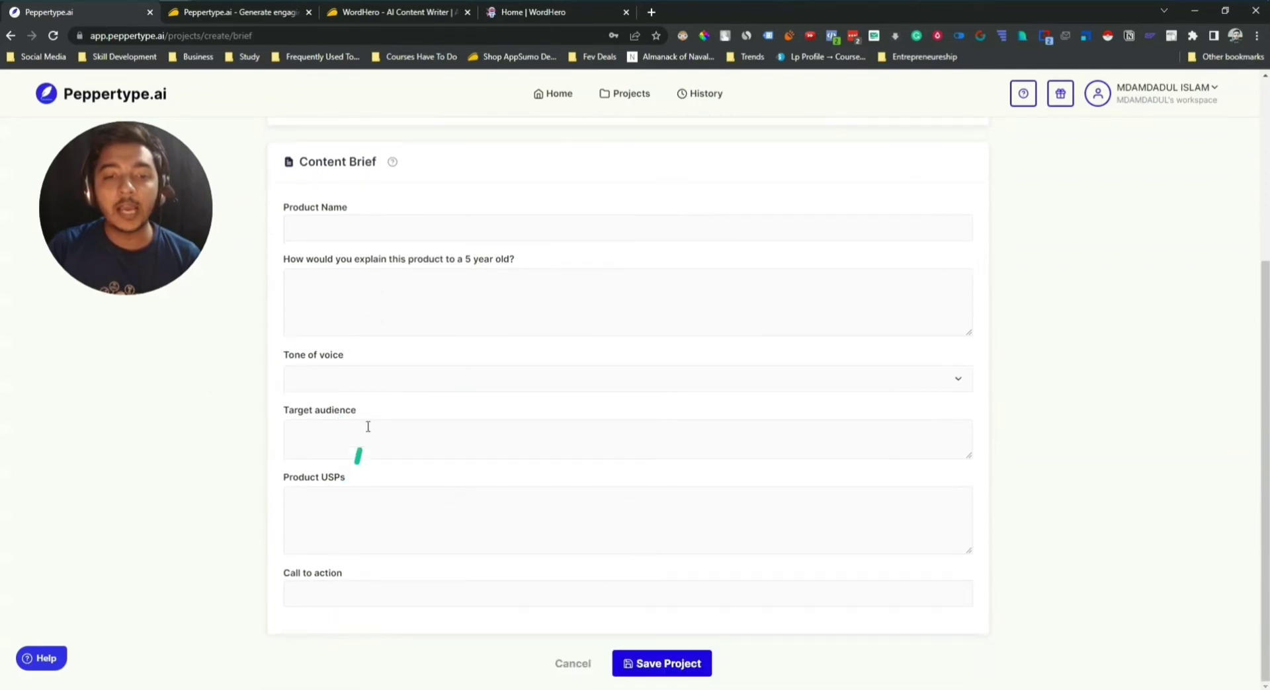
{"action": "scroll", "coordinate": [363, 430], "scroll_direction": "up", "scroll_amount": 4}
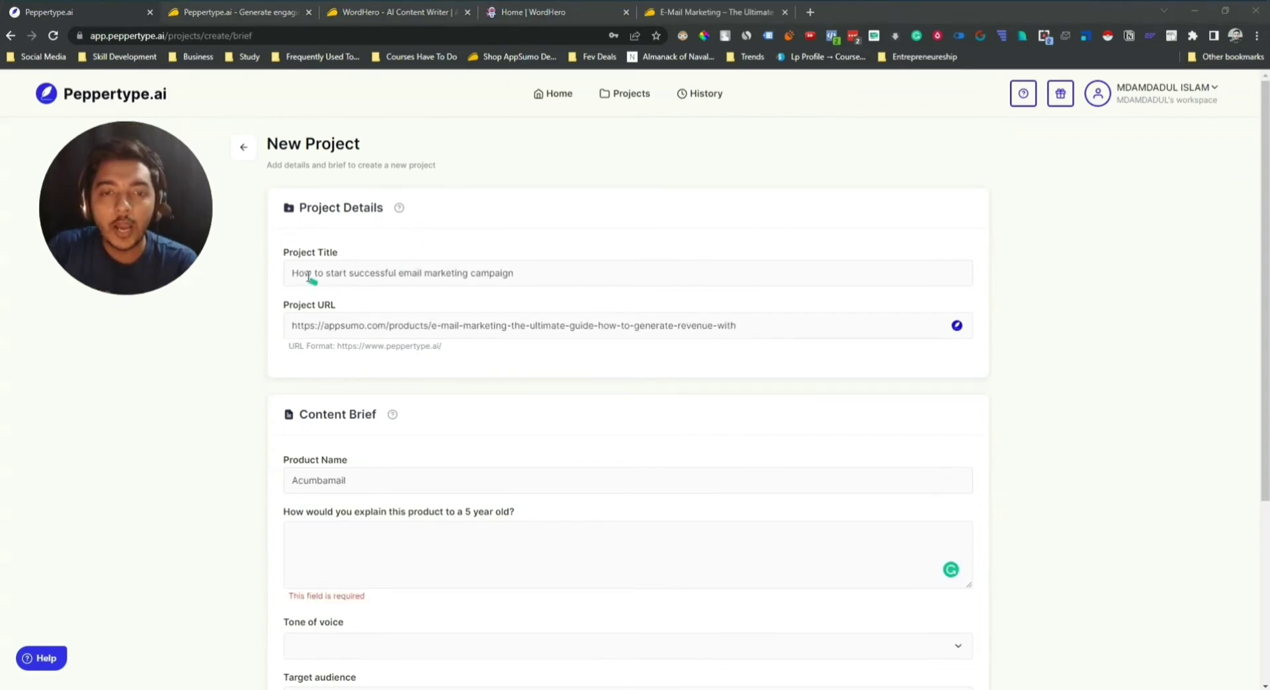
Review the project title, project URL and product name filled in for the new project
{"action": "left_click_drag", "start_coordinate": [299, 273], "coordinate": [490, 270]}
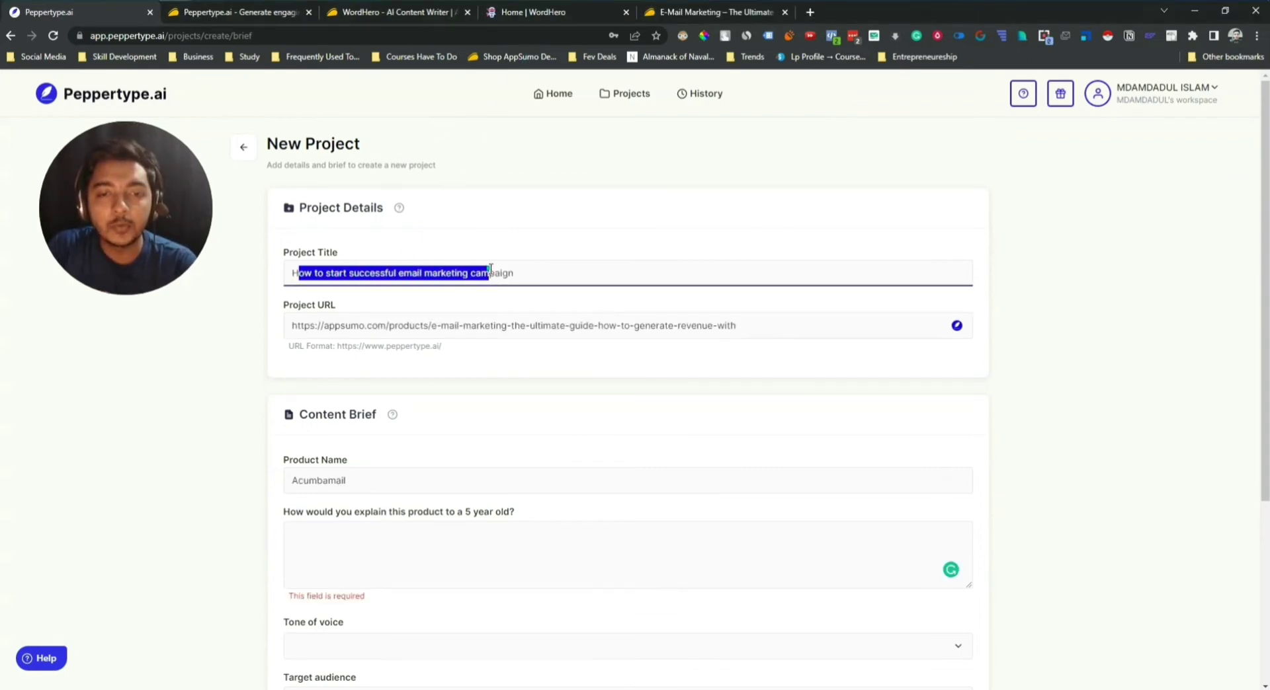
{"action": "left_click", "coordinate": [443, 272]}
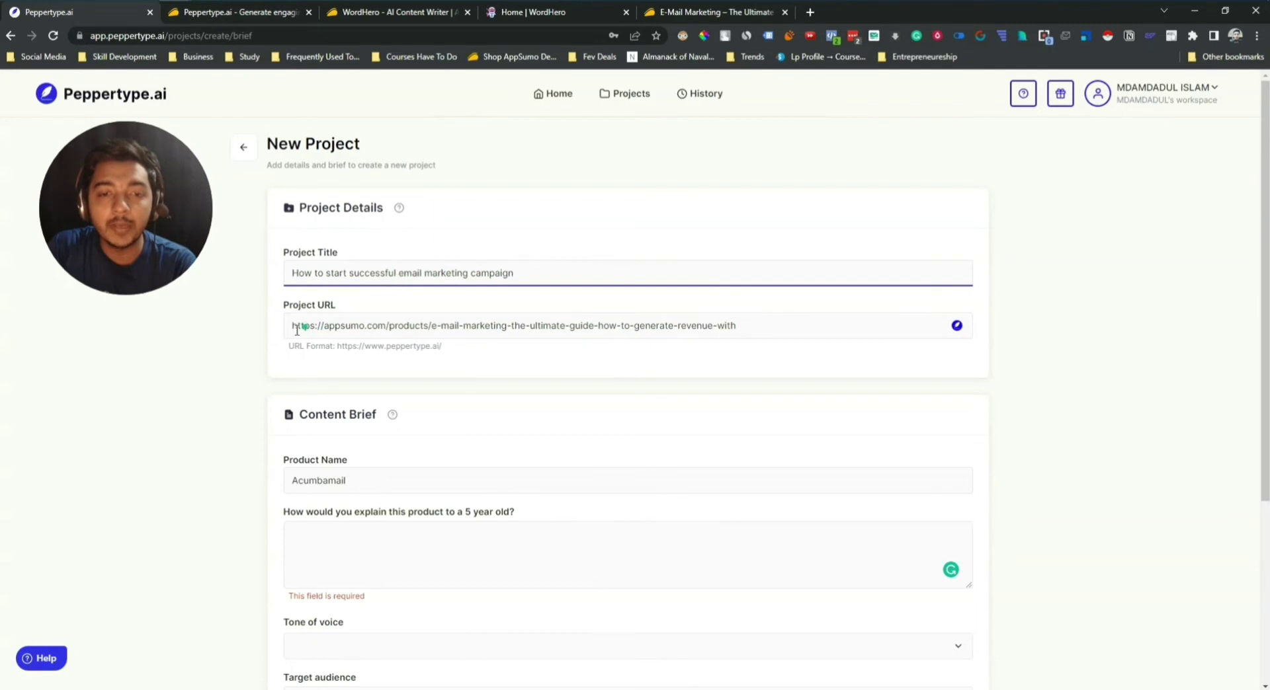
{"action": "left_click_drag", "start_coordinate": [292, 330], "coordinate": [725, 325]}
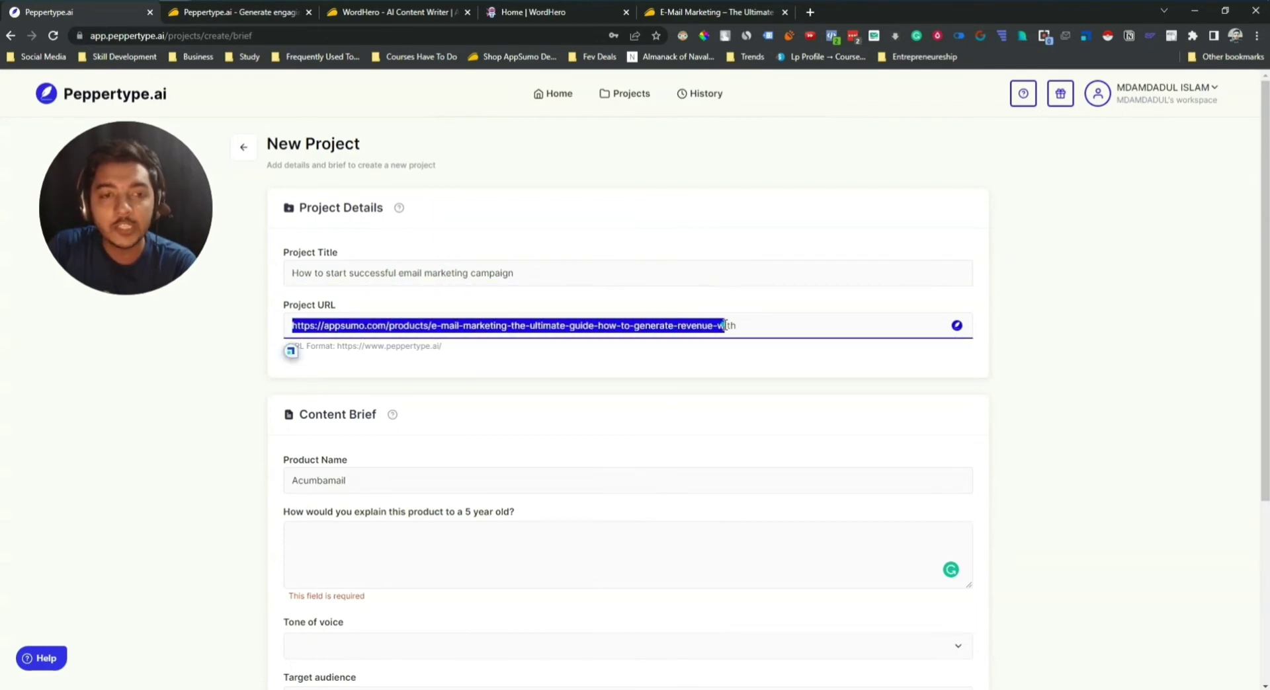
{"action": "double_click", "coordinate": [428, 263]}
{"action": "left_click", "coordinate": [516, 252]}
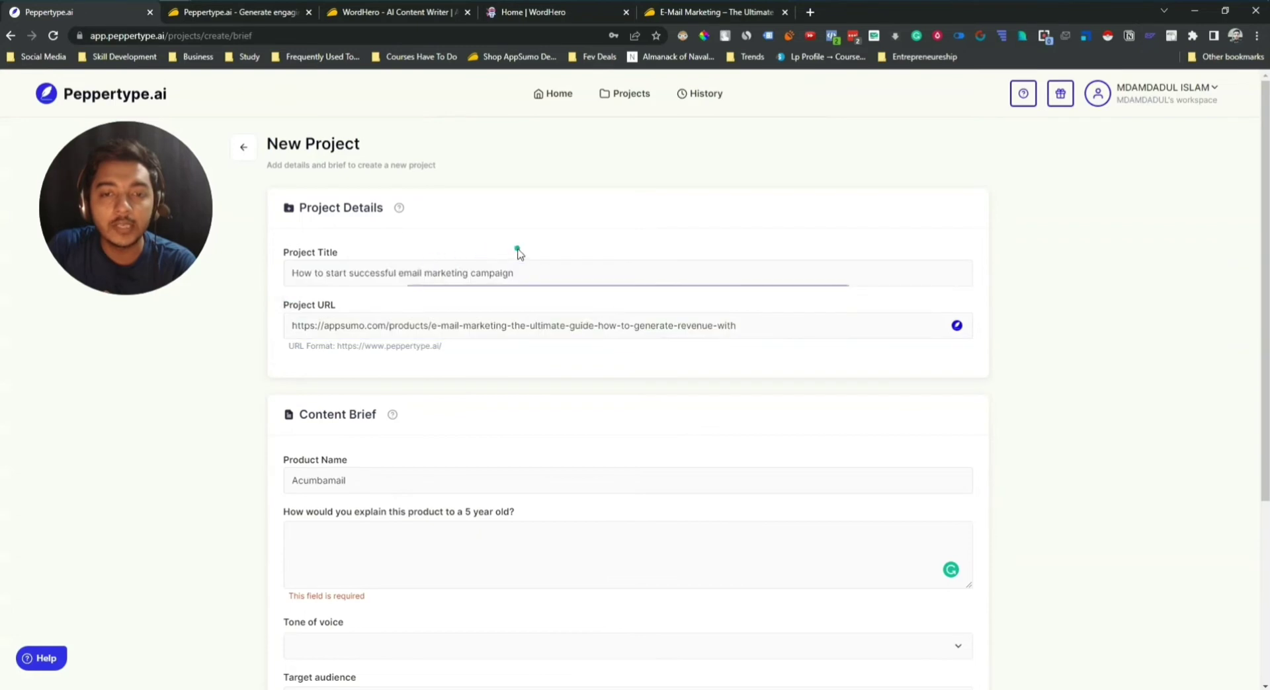
{"action": "double_click", "coordinate": [331, 480]}
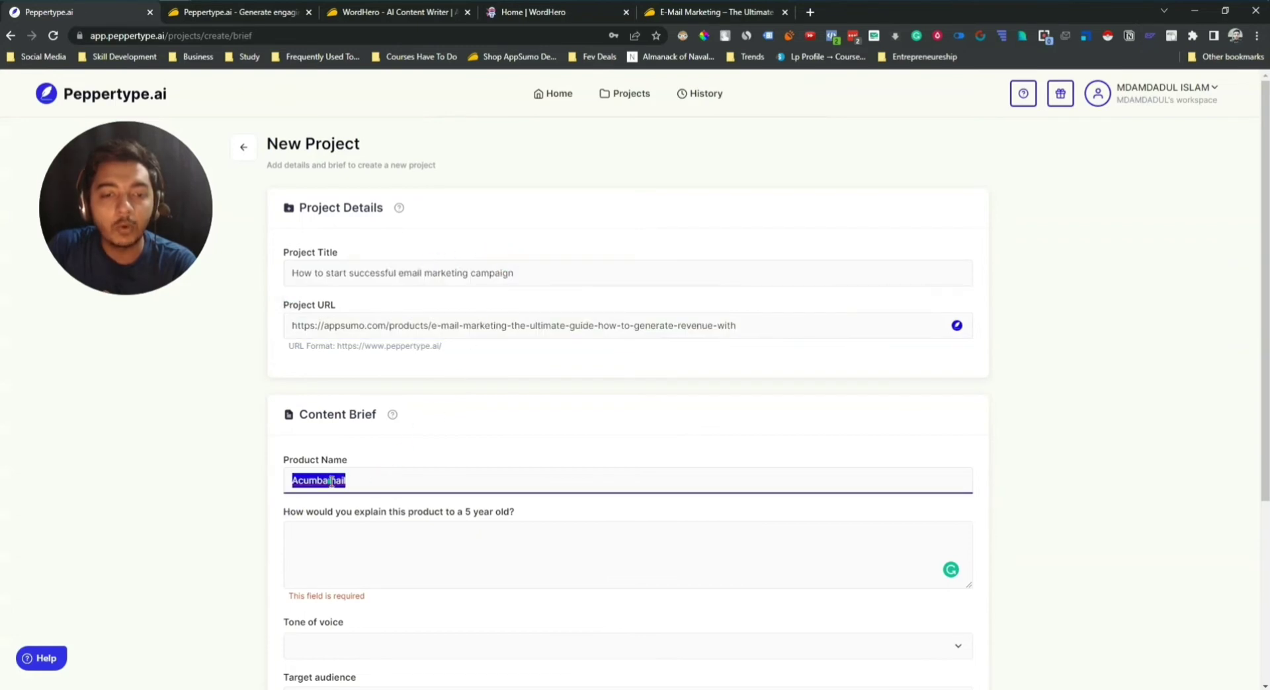
{"action": "left_click", "coordinate": [330, 481]}
{"action": "double_click", "coordinate": [331, 475]}
{"action": "left_click", "coordinate": [250, 461]}
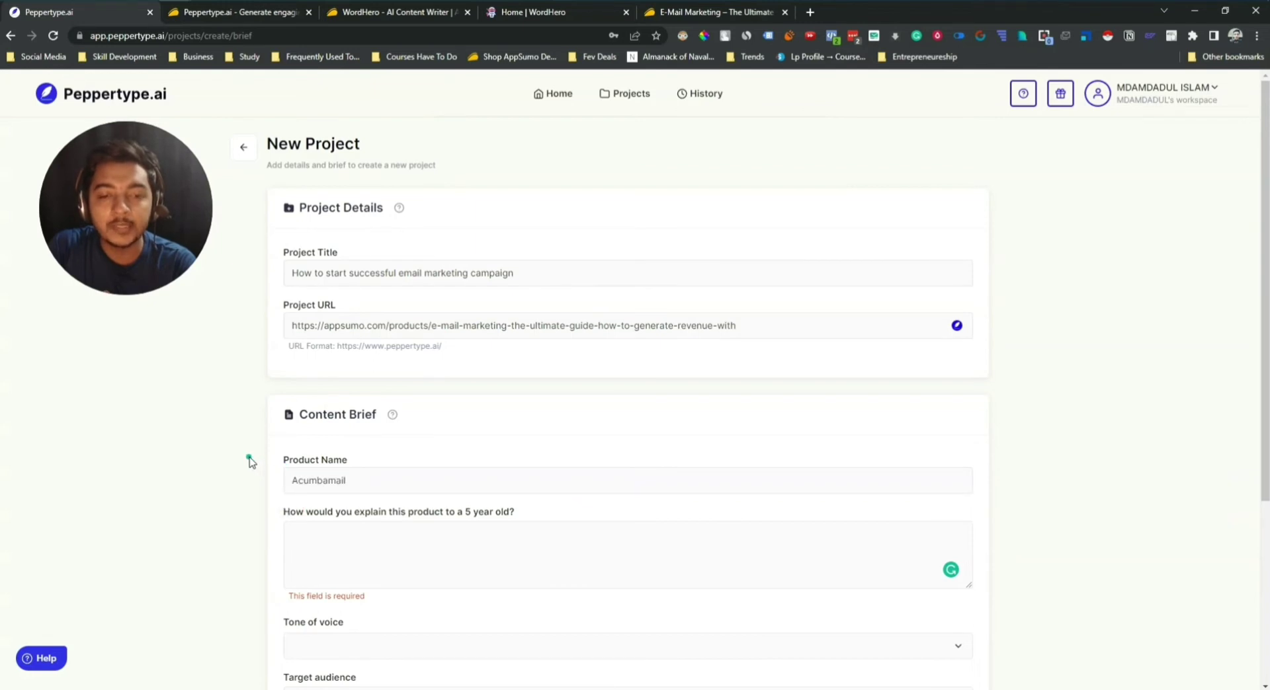
Fill the product explanation with the "There are a few different ways to get email addresses for potential leads" text from the clipboard history
{"action": "scroll", "coordinate": [250, 460], "scroll_direction": "down", "scroll_amount": 2}
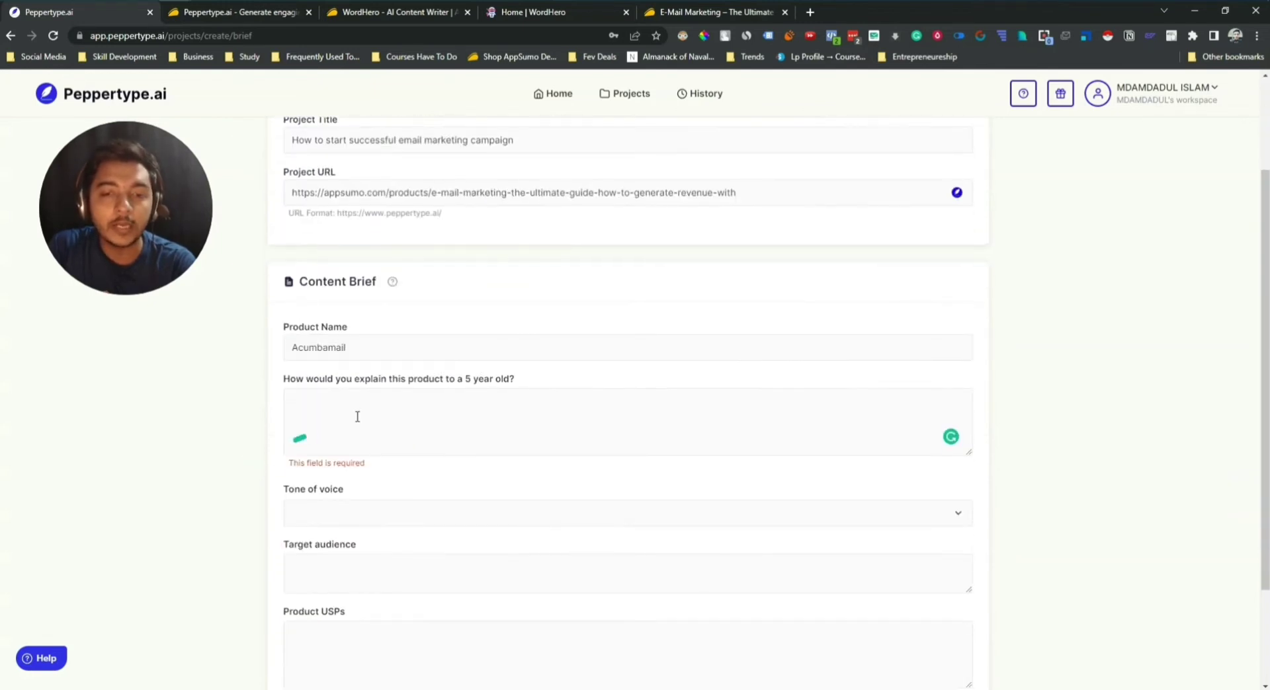
{"action": "left_click_drag", "start_coordinate": [285, 384], "coordinate": [533, 381]}
{"action": "left_click", "coordinate": [532, 381]}
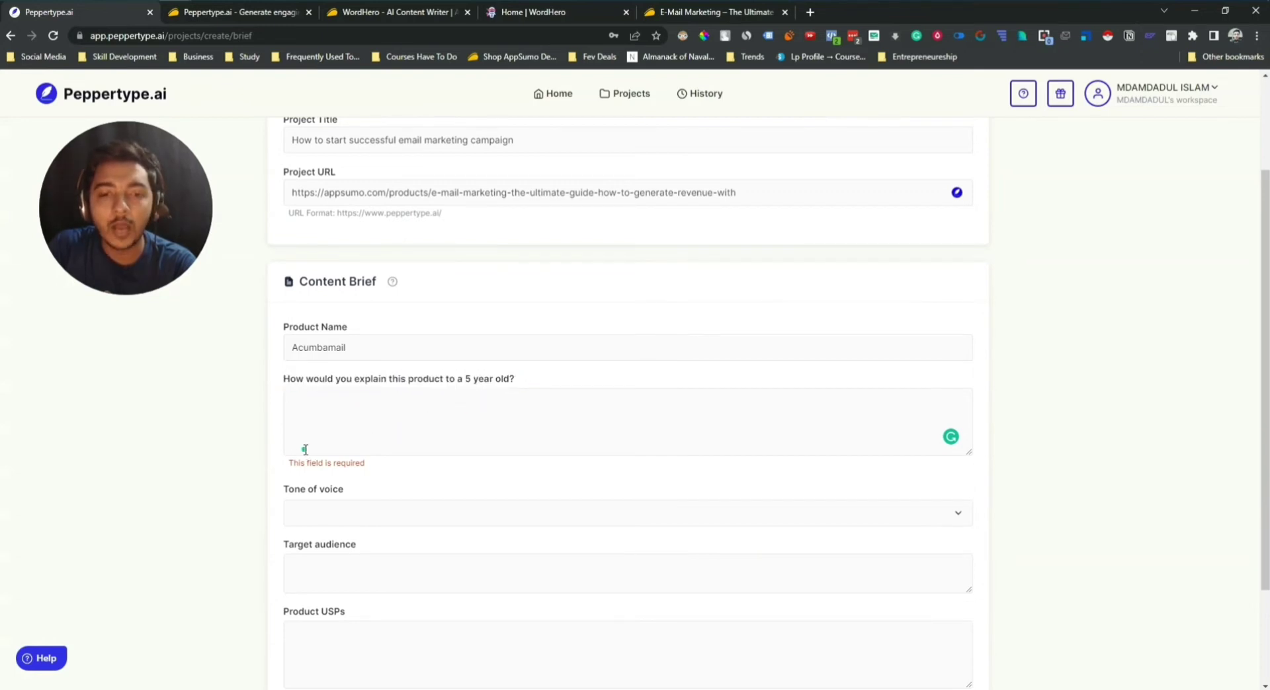
{"action": "left_click", "coordinate": [326, 425]}
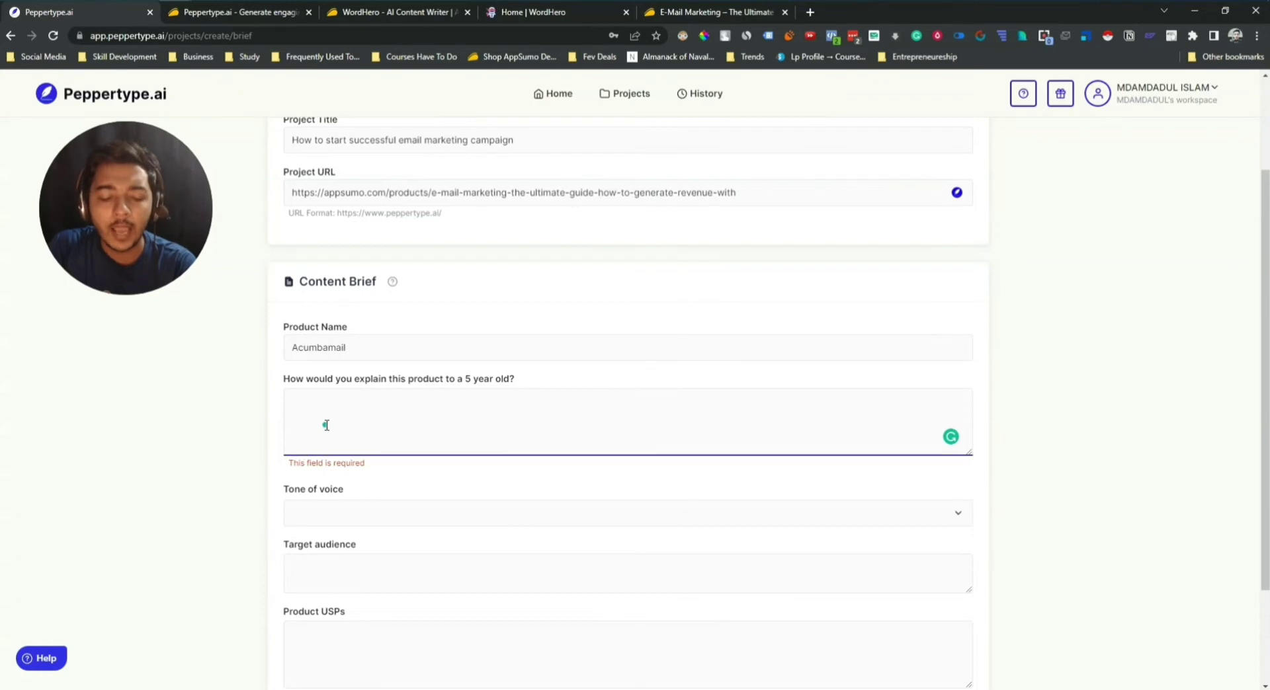
{"action": "key", "text": "super+v"}
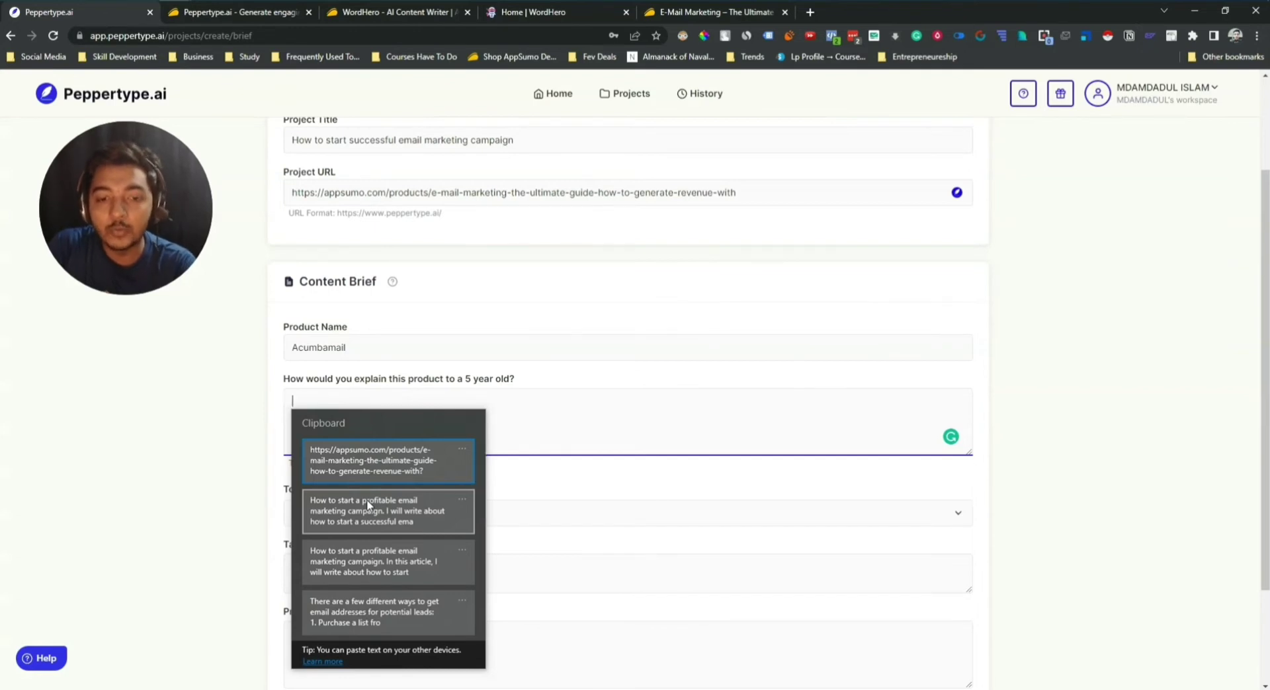
{"action": "scroll", "coordinate": [367, 504], "scroll_direction": "down", "scroll_amount": 3}
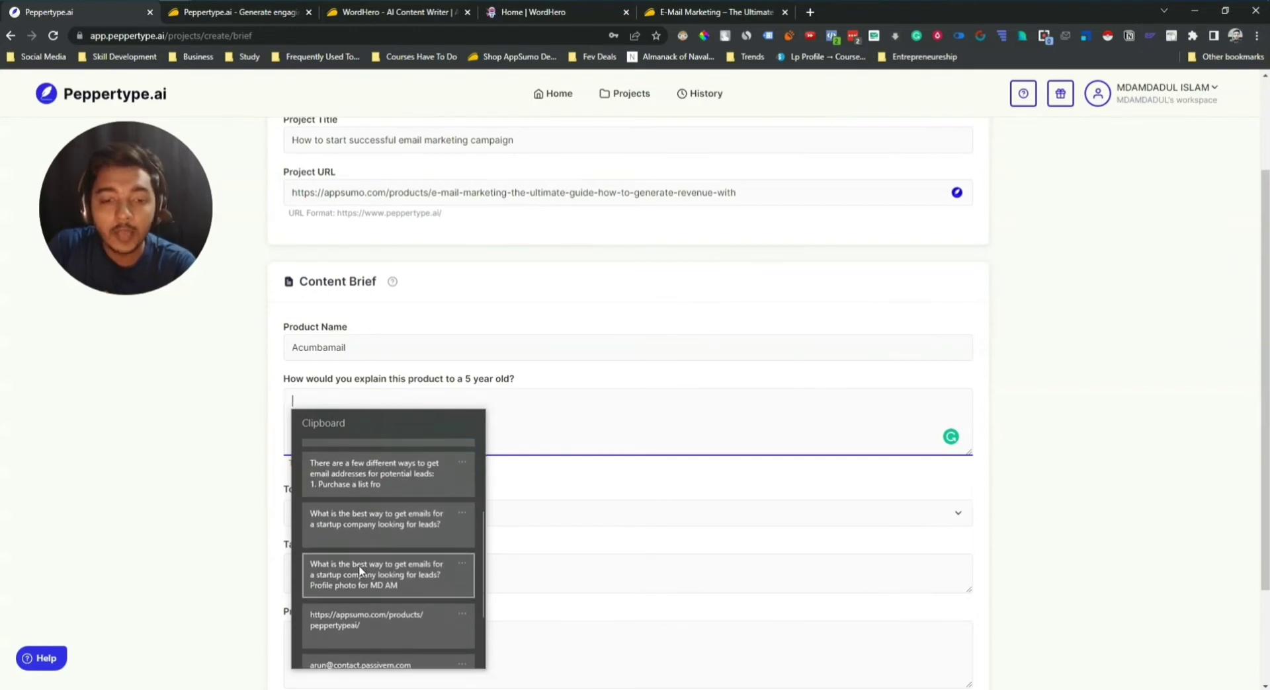
{"action": "scroll", "coordinate": [395, 579], "scroll_direction": "up", "scroll_amount": 2}
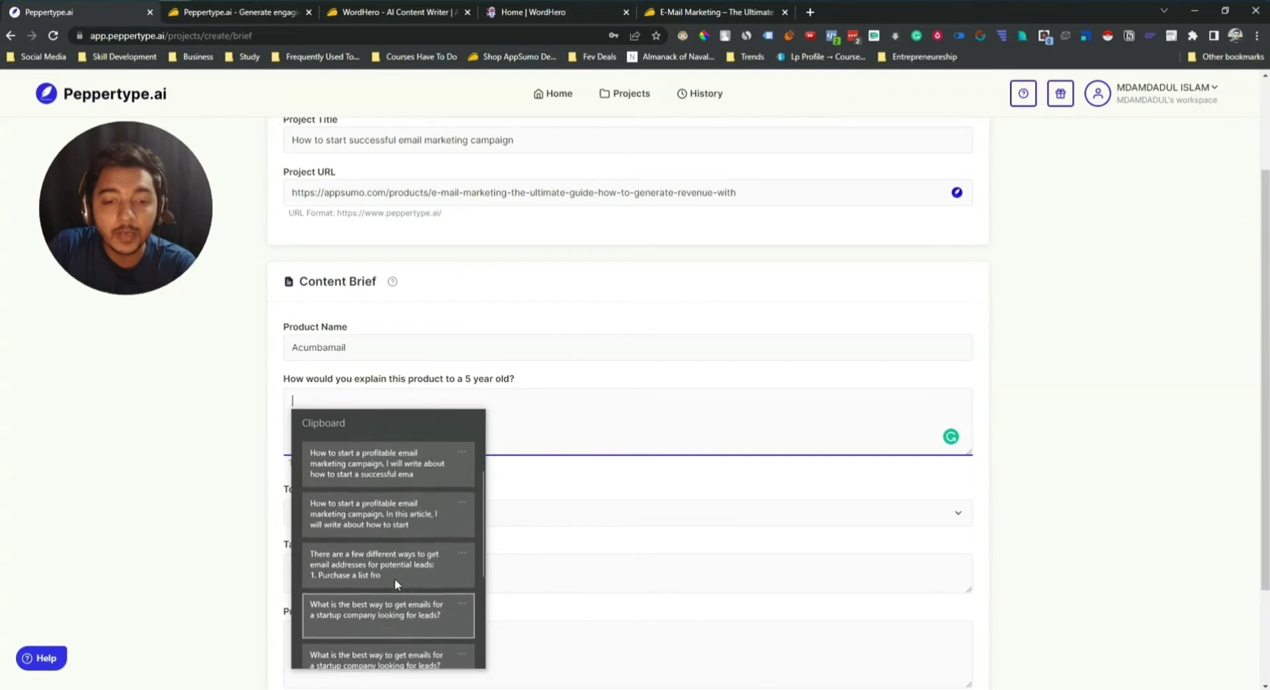
{"action": "left_click", "coordinate": [335, 582]}
{"action": "scroll", "coordinate": [539, 419], "scroll_direction": "up", "scroll_amount": 2}
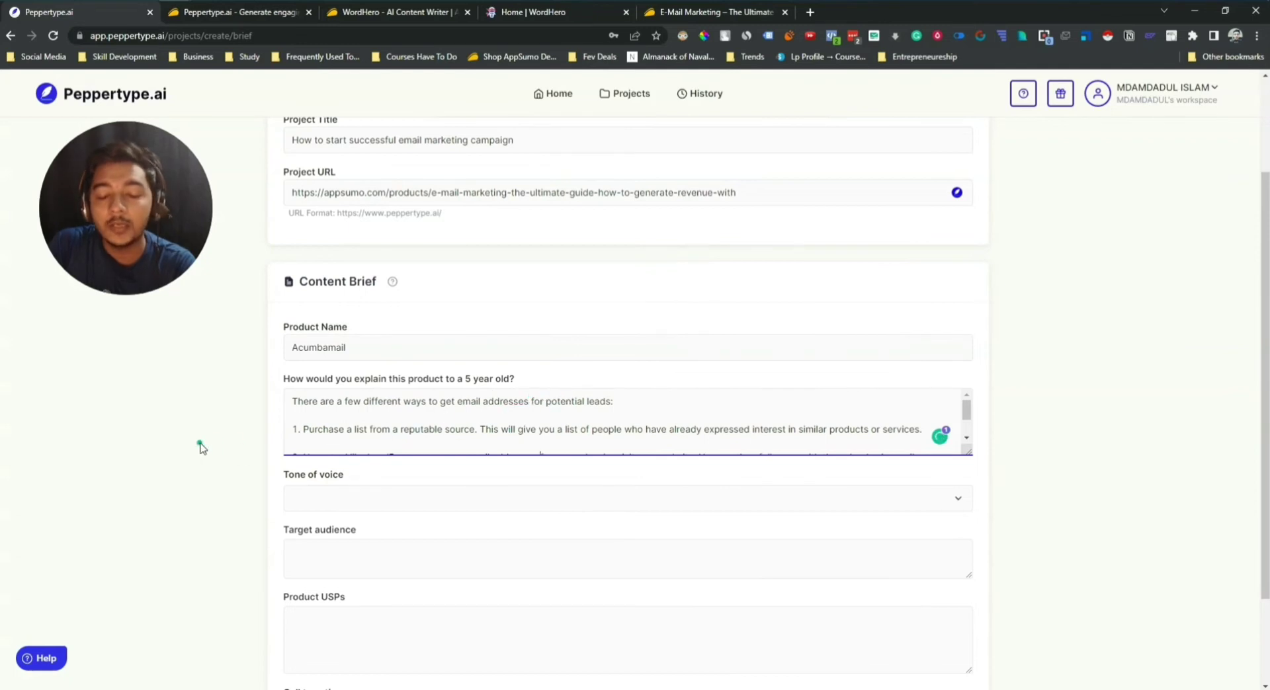
Set the project's tone of voice to Knowledgeable
{"action": "left_click", "coordinate": [387, 503]}
{"action": "scroll", "coordinate": [232, 533], "scroll_direction": "down", "scroll_amount": 2}
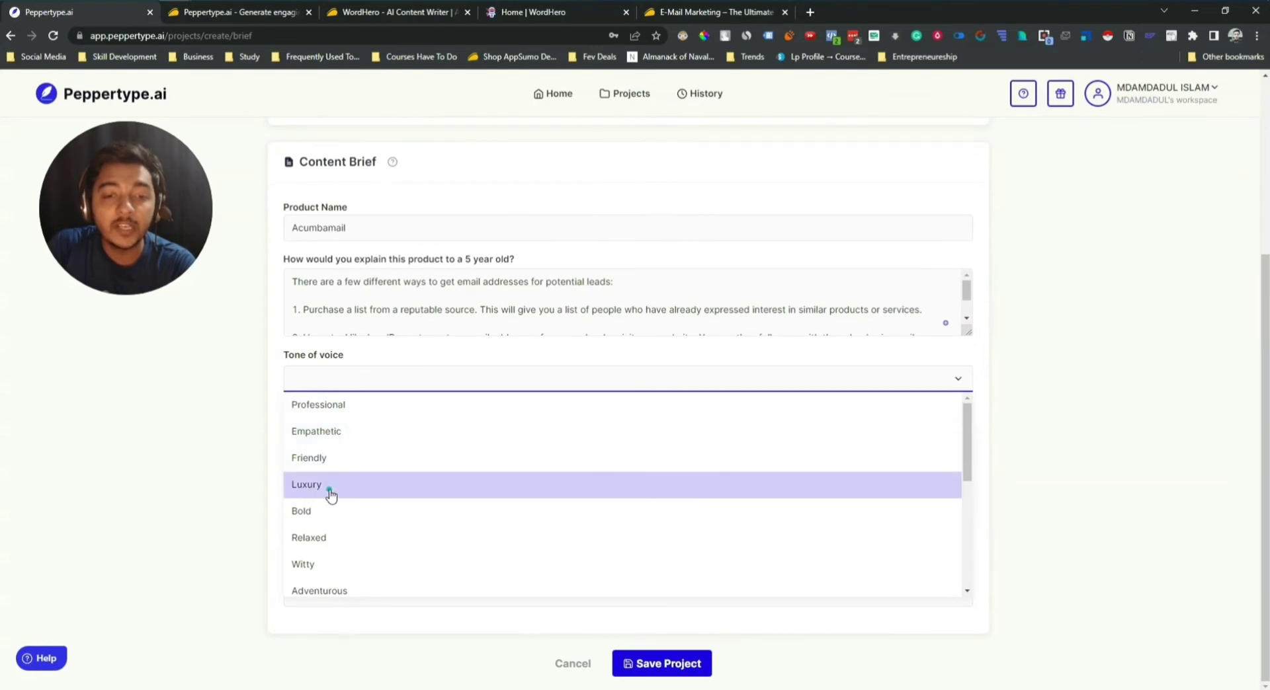
{"action": "scroll", "coordinate": [326, 518], "scroll_direction": "down", "scroll_amount": 1}
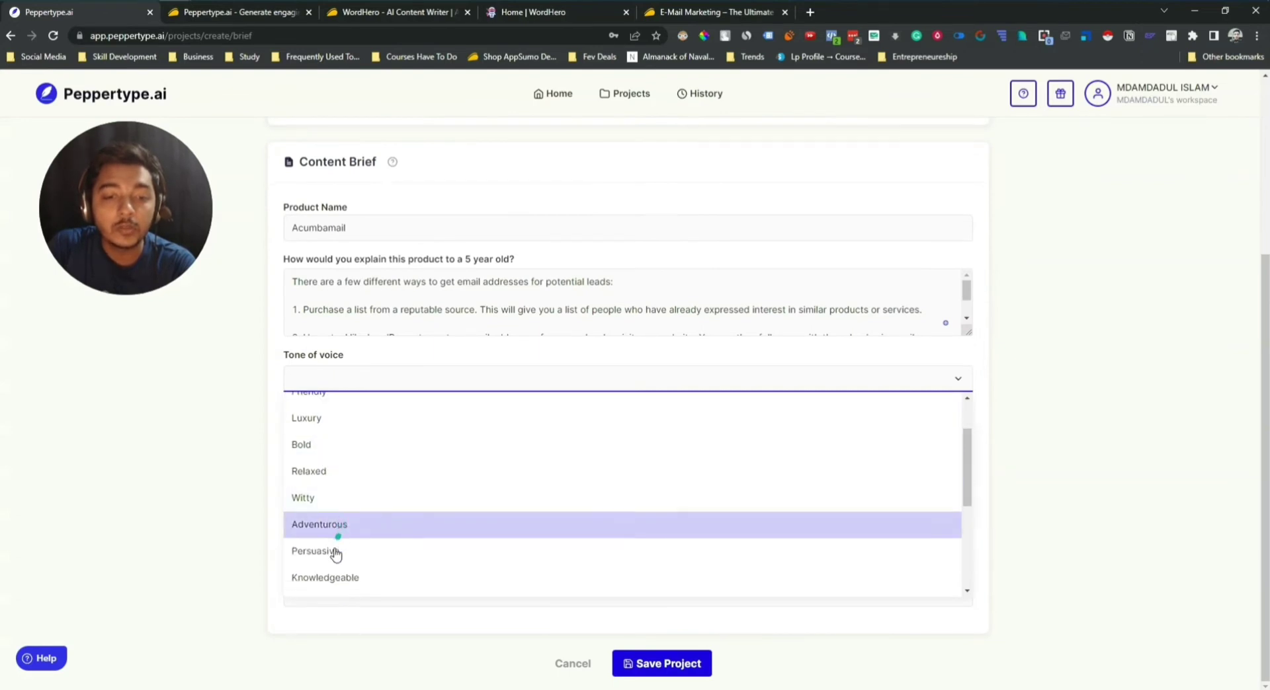
{"action": "left_click", "coordinate": [363, 577]}
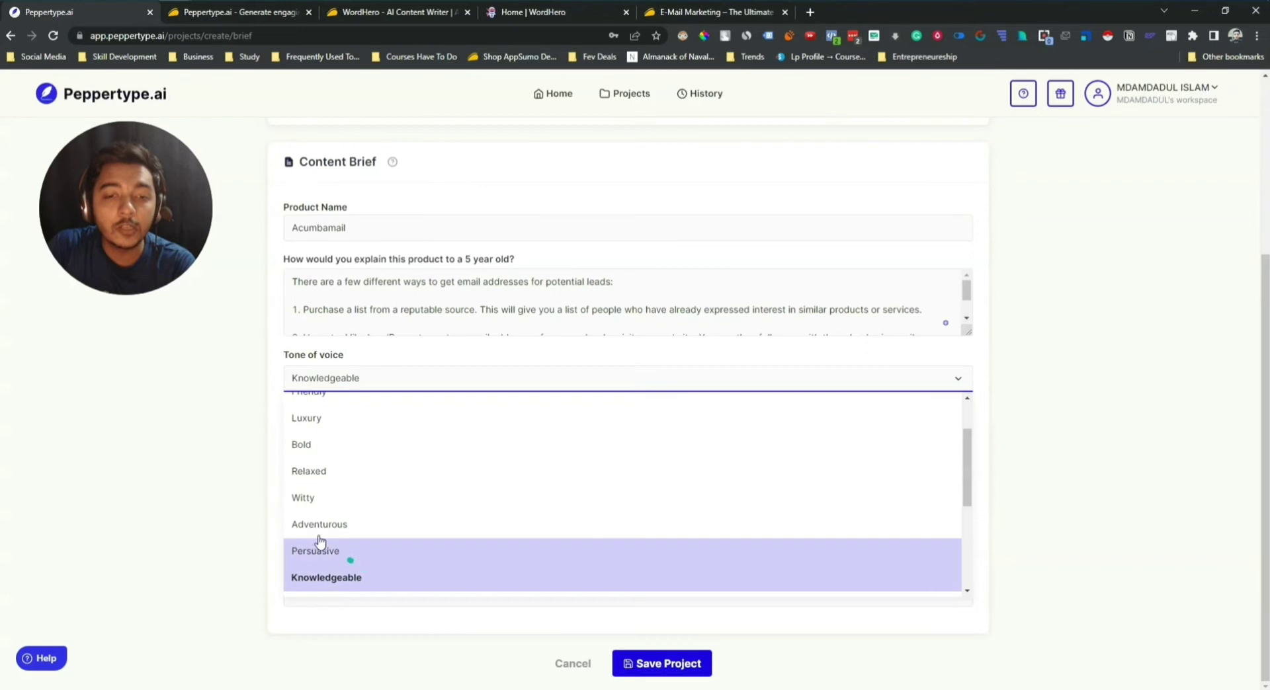
Set the target audience to Email Marketers and the call to action to "Get Acuambamail Now" in the content brief
{"action": "left_click", "coordinate": [251, 473]}
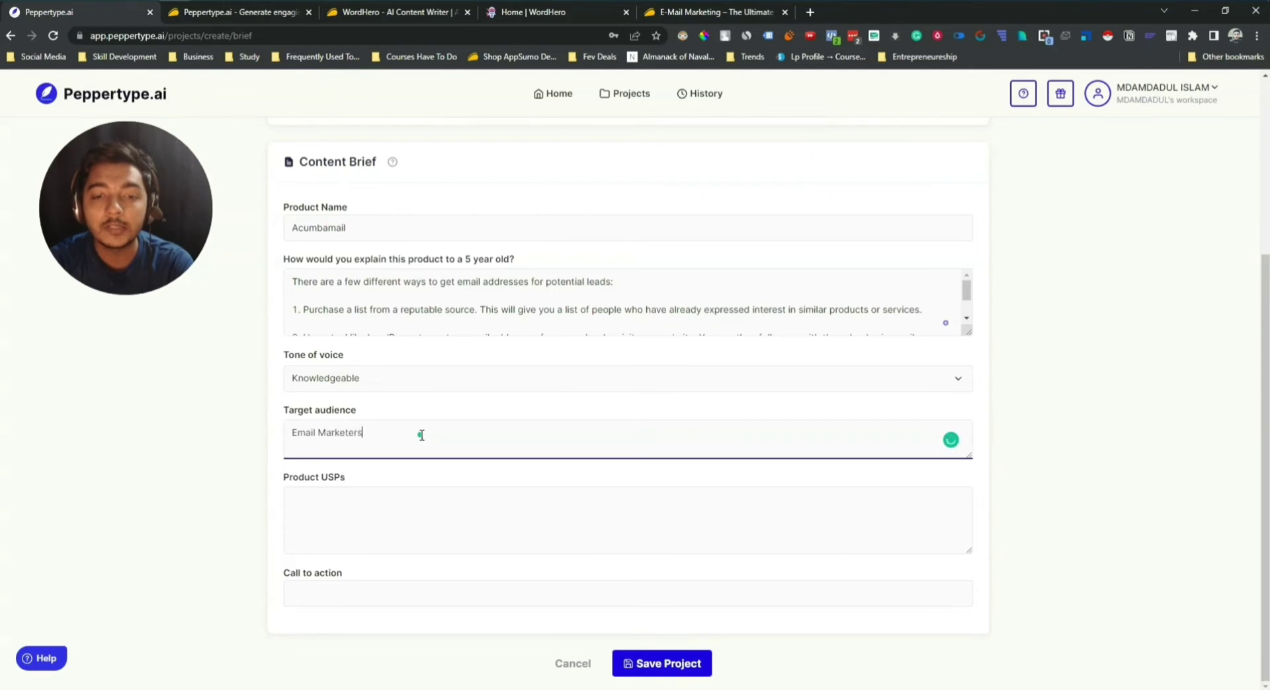
{"action": "left_click", "coordinate": [309, 502]}
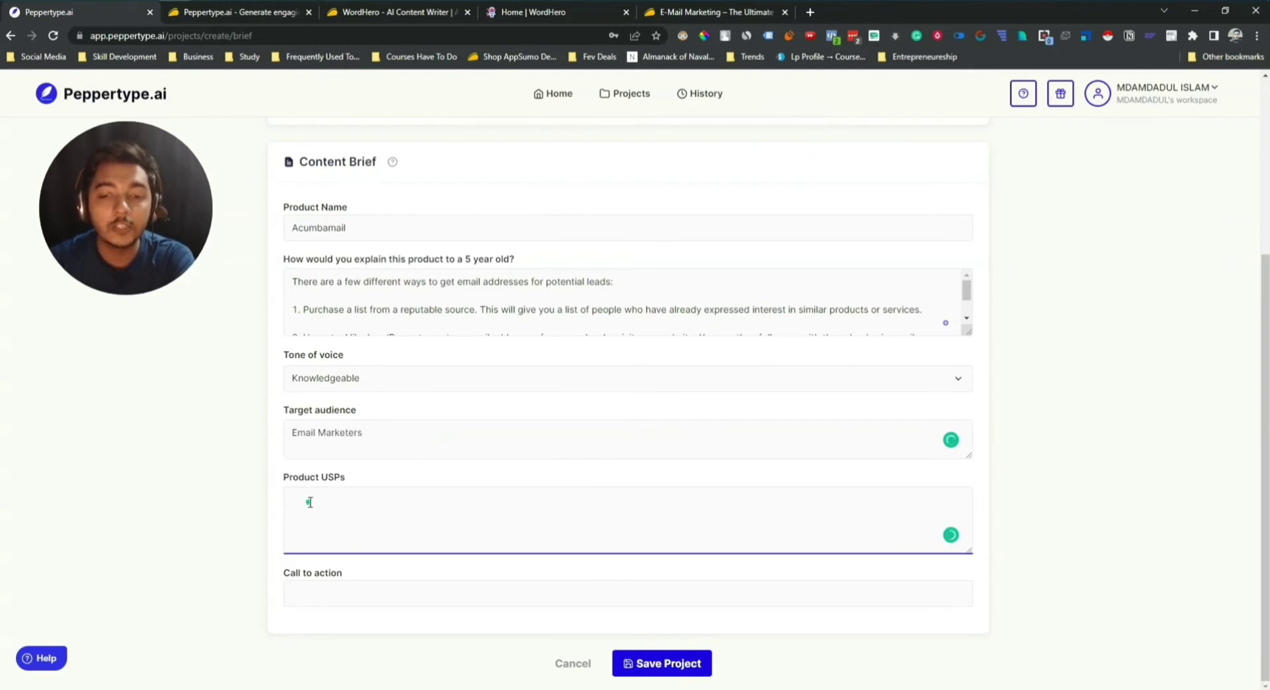
{"action": "left_click", "coordinate": [356, 592]}
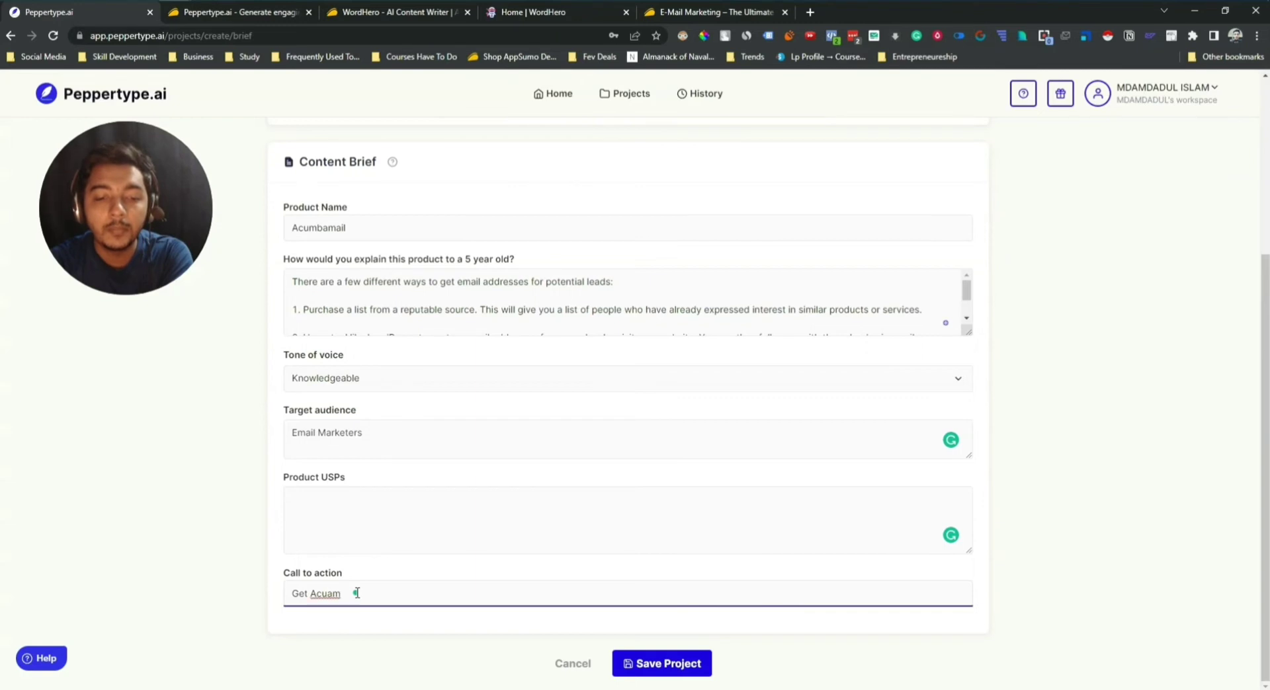
{"action": "type", "text": "Get Acuambamail Now"}
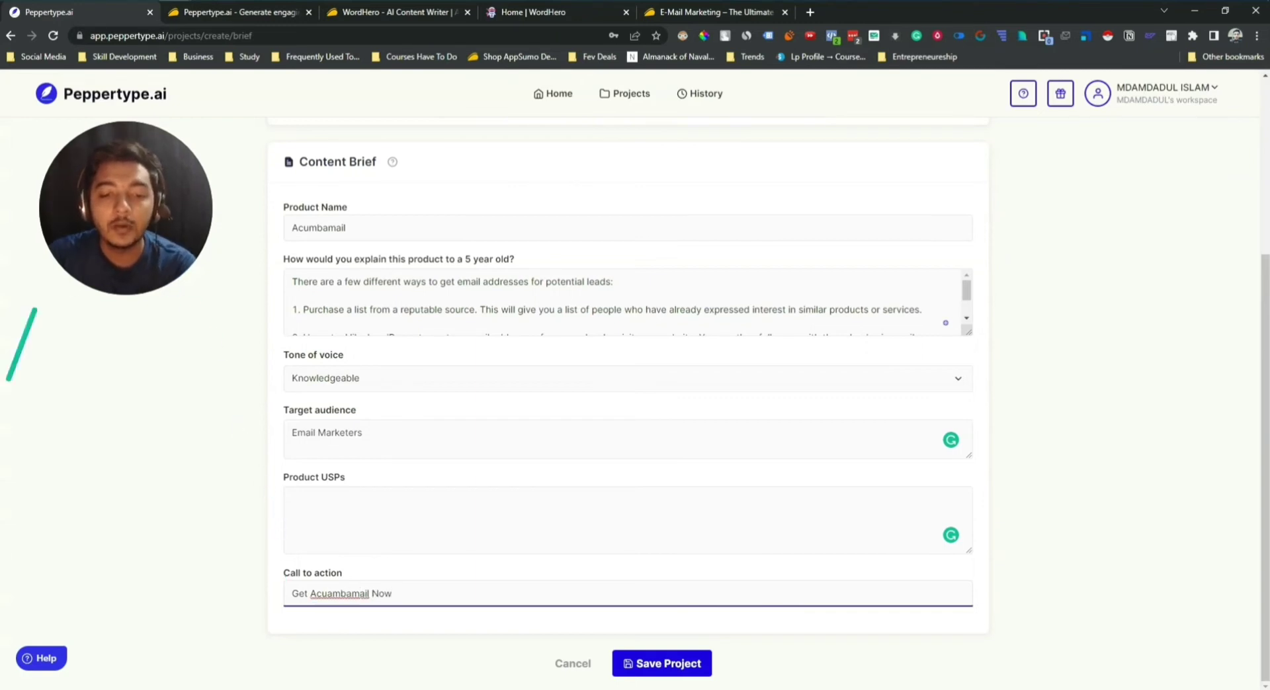
{"action": "left_click", "coordinate": [263, 490]}
{"action": "scroll", "coordinate": [218, 496], "scroll_direction": "up", "scroll_amount": 1}
{"action": "scroll", "coordinate": [249, 521], "scroll_direction": "down", "scroll_amount": 1}
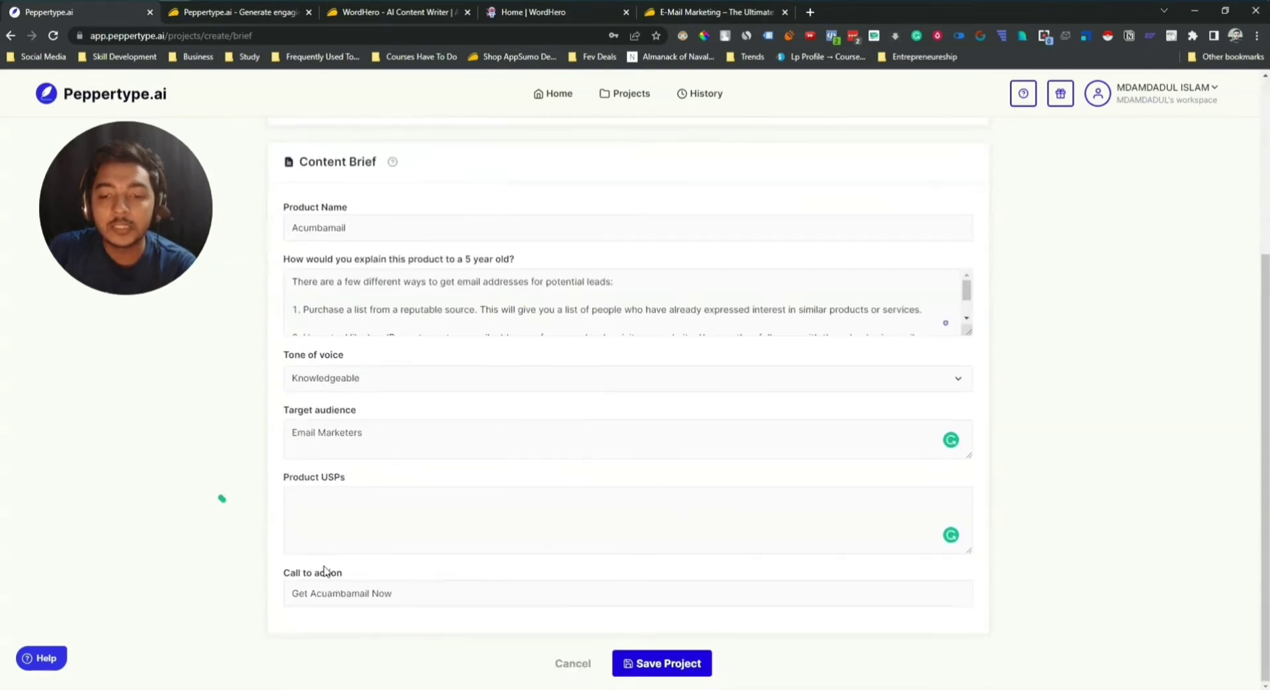
Generate an automated AI content brief from the AppSumo project URL
{"action": "scroll", "coordinate": [1185, 547], "scroll_direction": "up", "scroll_amount": 4}
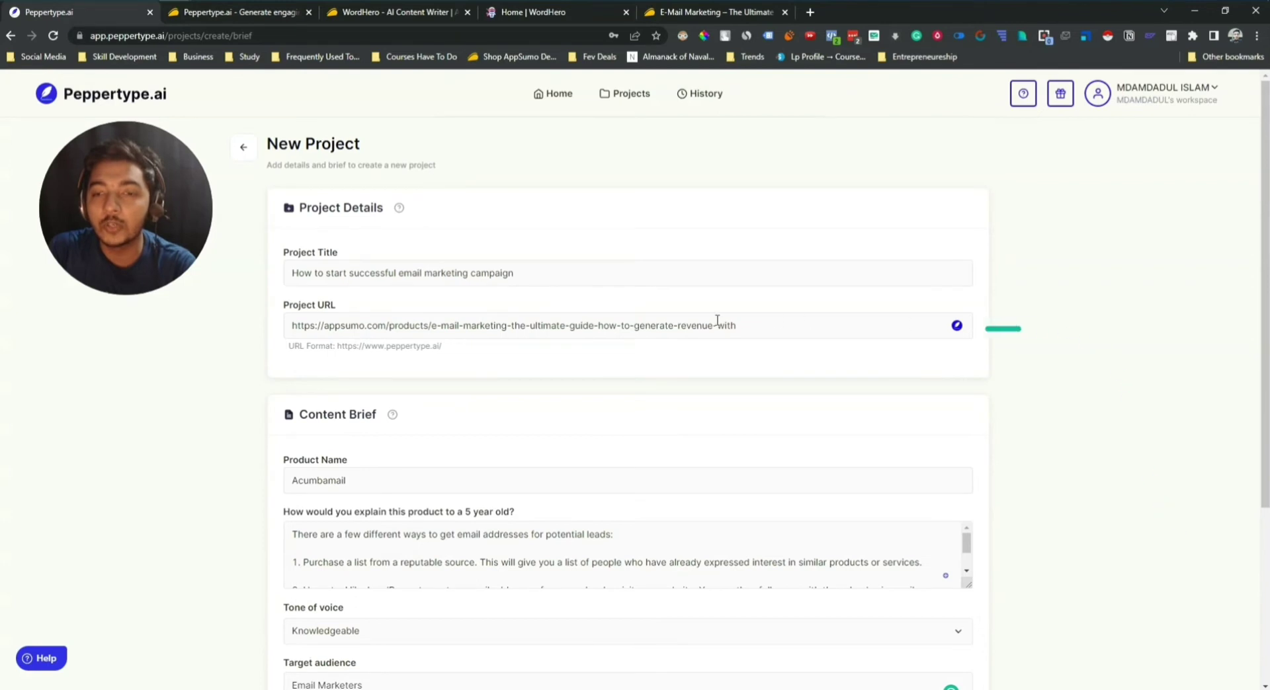
{"action": "left_click", "coordinate": [292, 327]}
{"action": "left_click_drag", "start_coordinate": [301, 328], "coordinate": [639, 327]}
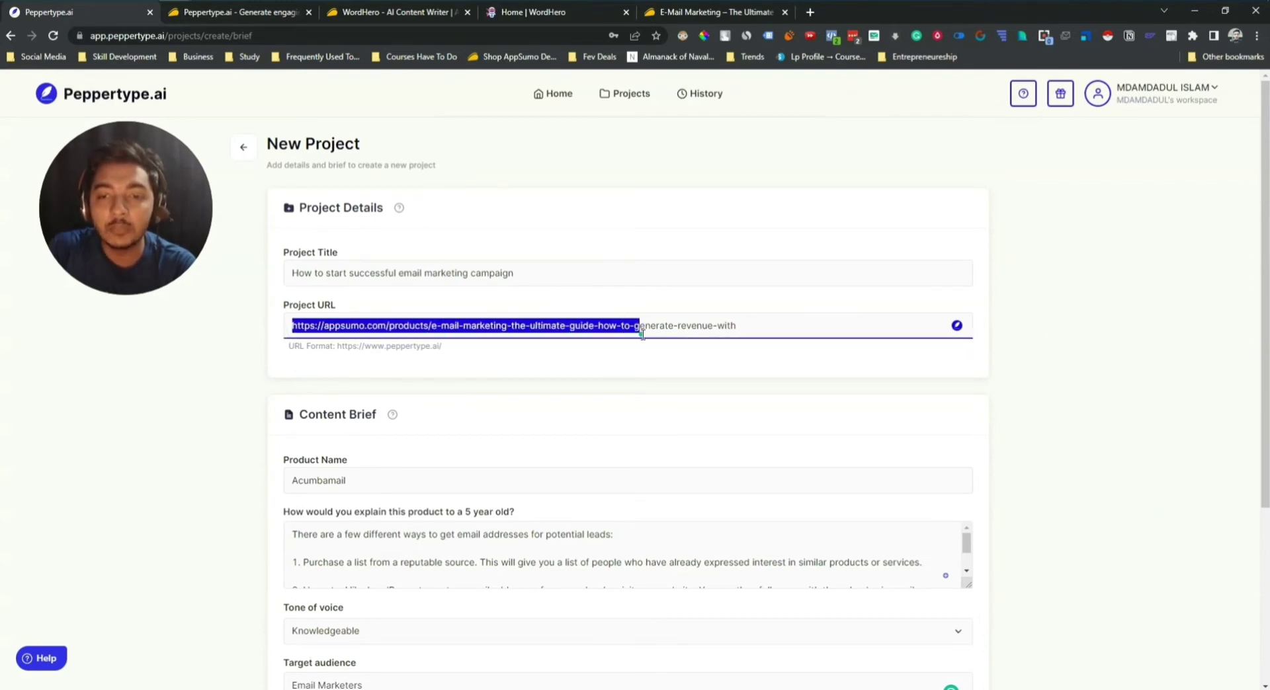
{"action": "left_click", "coordinate": [956, 328]}
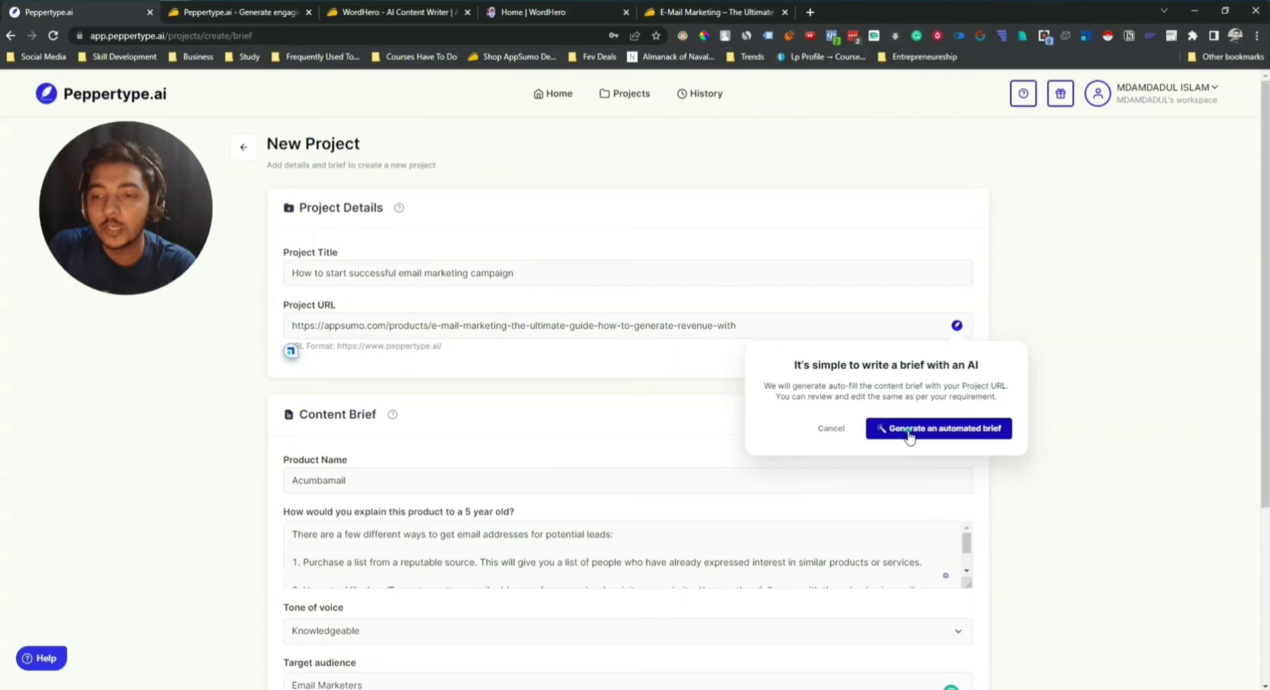
{"action": "left_click", "coordinate": [907, 438]}
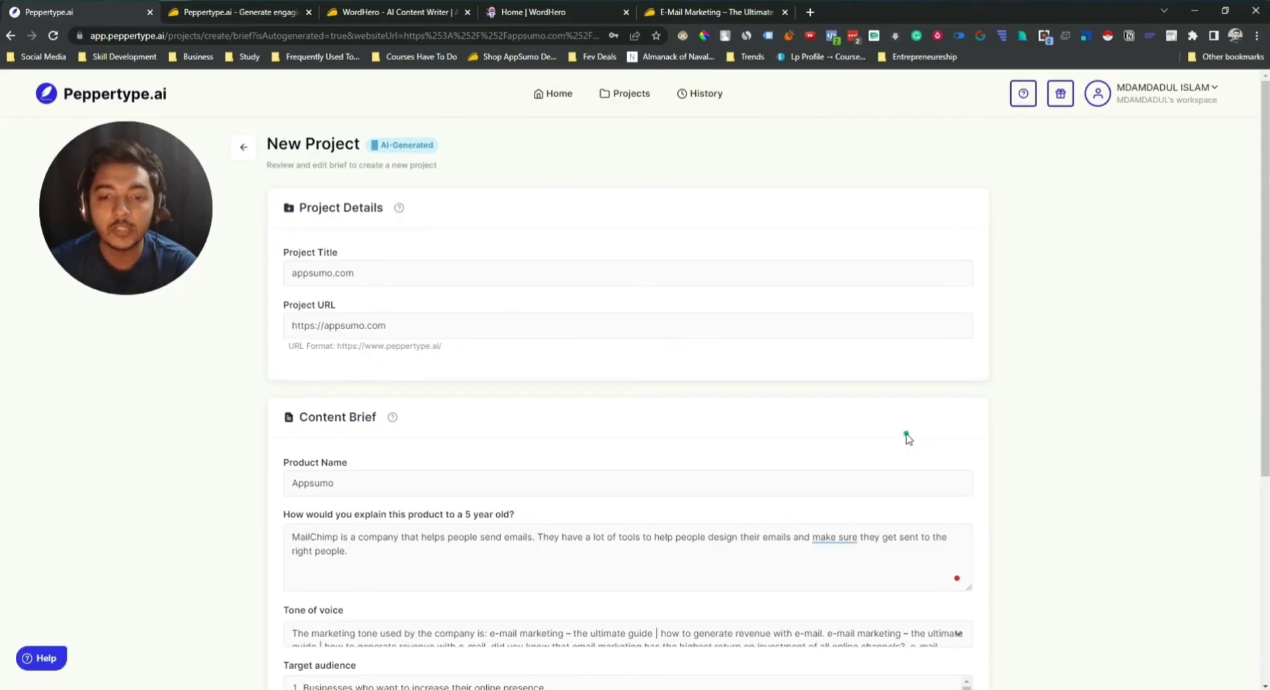
Review the AI-generated project details and content brief, including the target audience, product USPs, call to action and product name
{"action": "scroll", "coordinate": [905, 440], "scroll_direction": "down", "scroll_amount": 3}
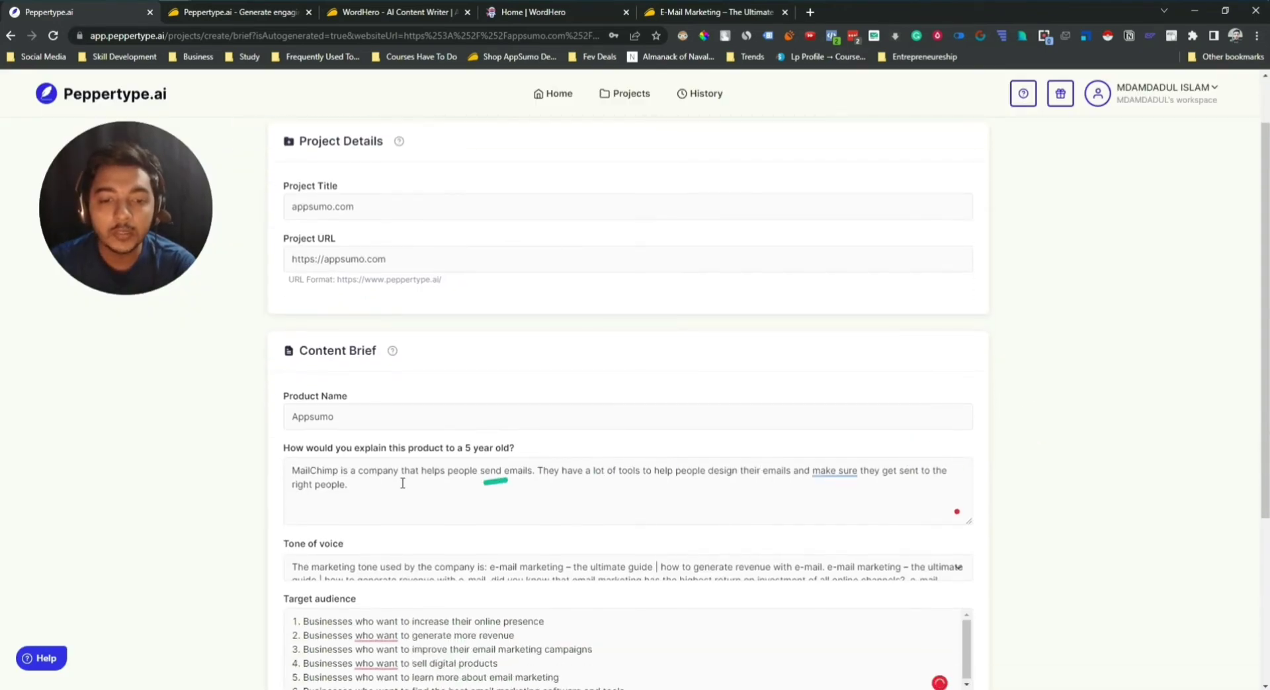
{"action": "scroll", "coordinate": [191, 500], "scroll_direction": "down", "scroll_amount": 1}
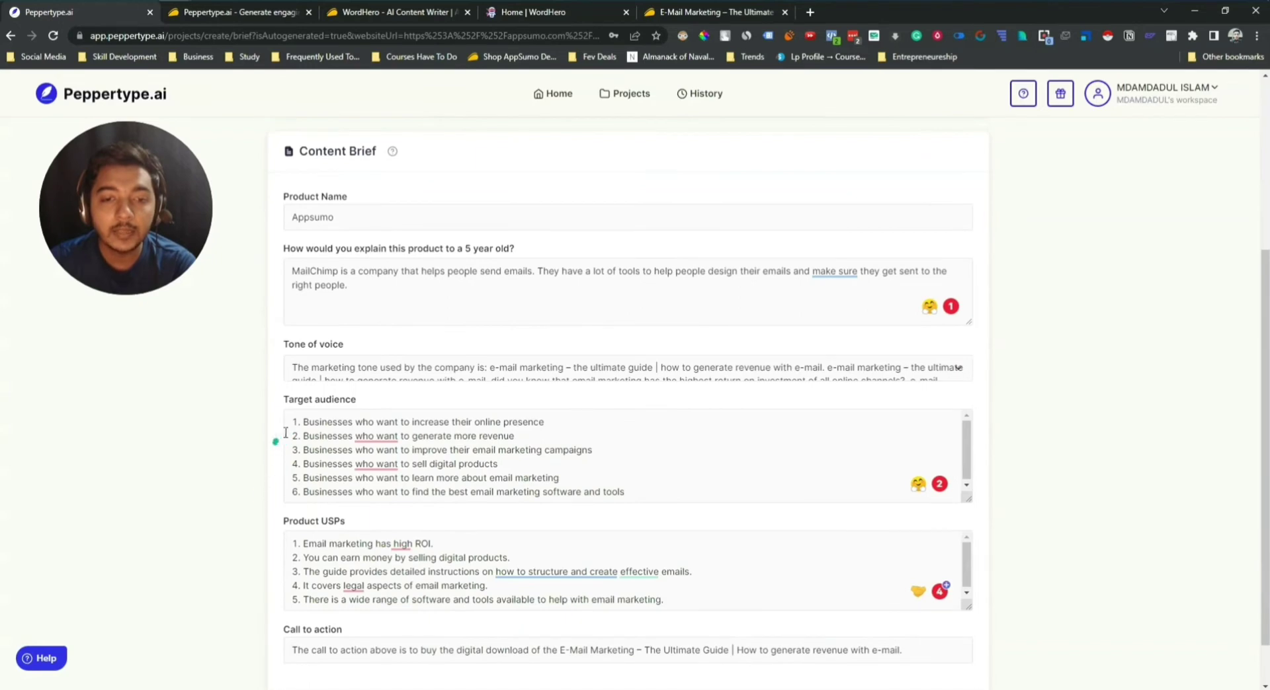
{"action": "left_click_drag", "start_coordinate": [291, 421], "coordinate": [634, 500]}
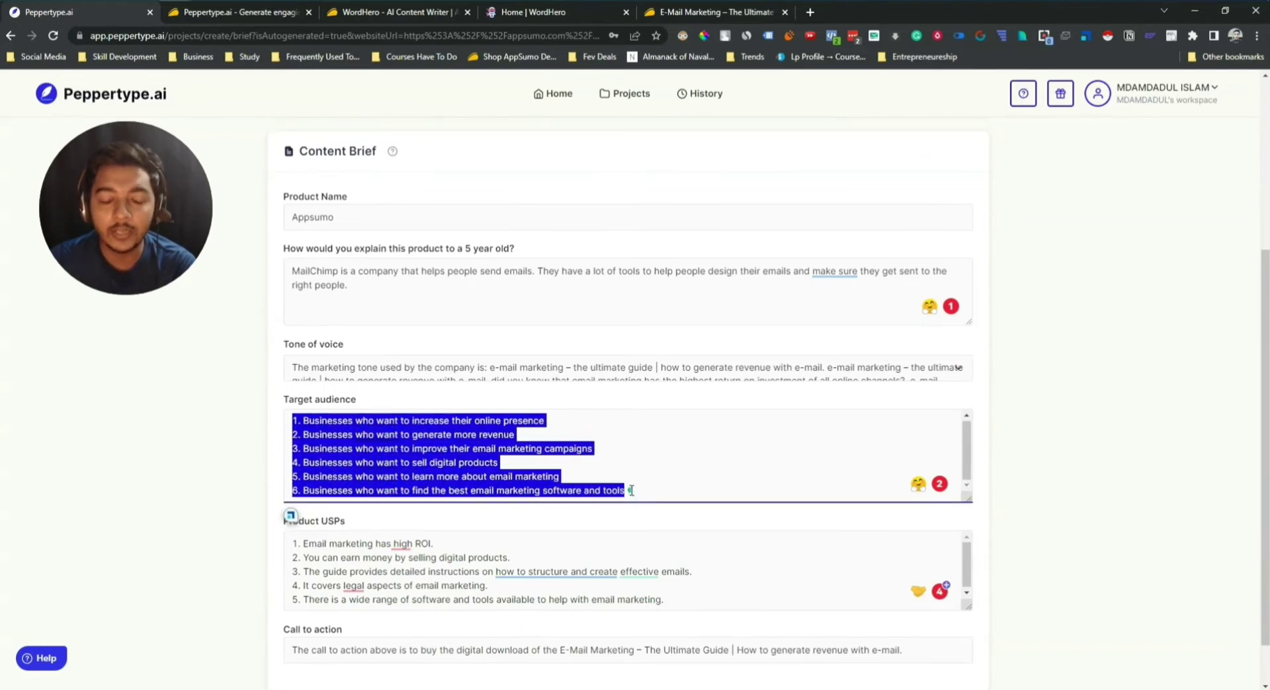
{"action": "left_click_drag", "start_coordinate": [292, 543], "coordinate": [664, 600]}
{"action": "left_click", "coordinate": [664, 601]}
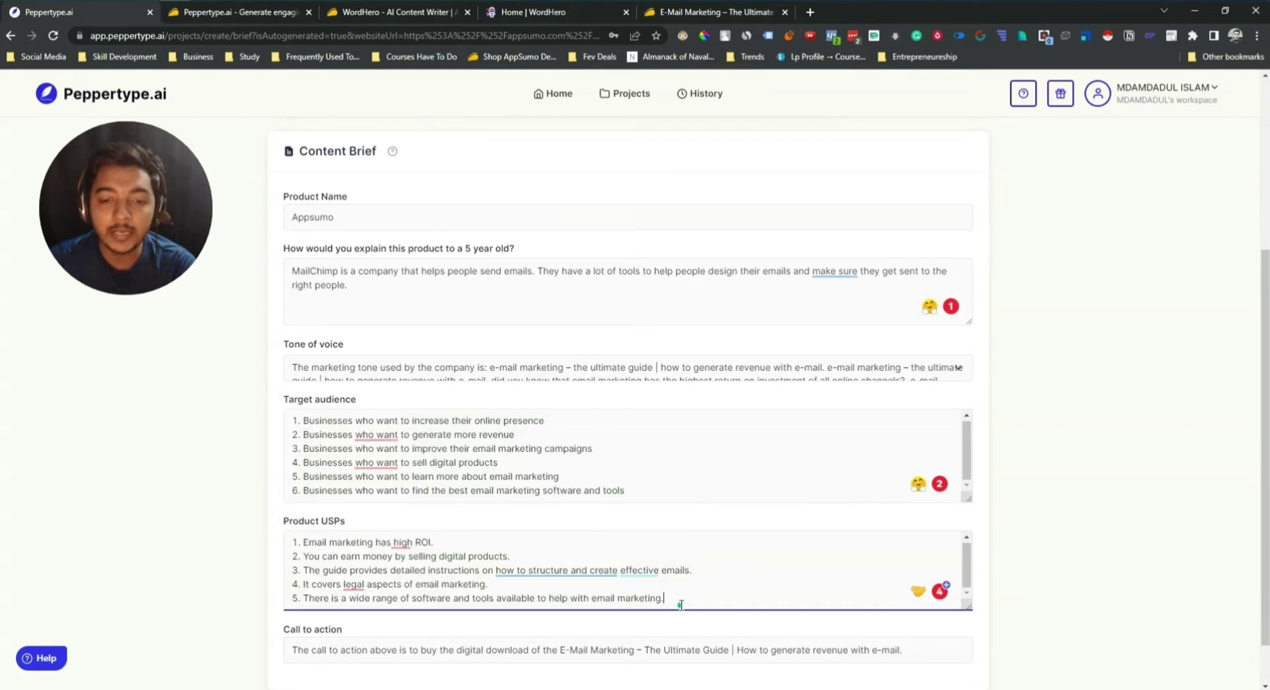
{"action": "scroll", "coordinate": [420, 600], "scroll_direction": "down", "scroll_amount": 1}
{"action": "left_click_drag", "start_coordinate": [355, 593], "coordinate": [705, 591]}
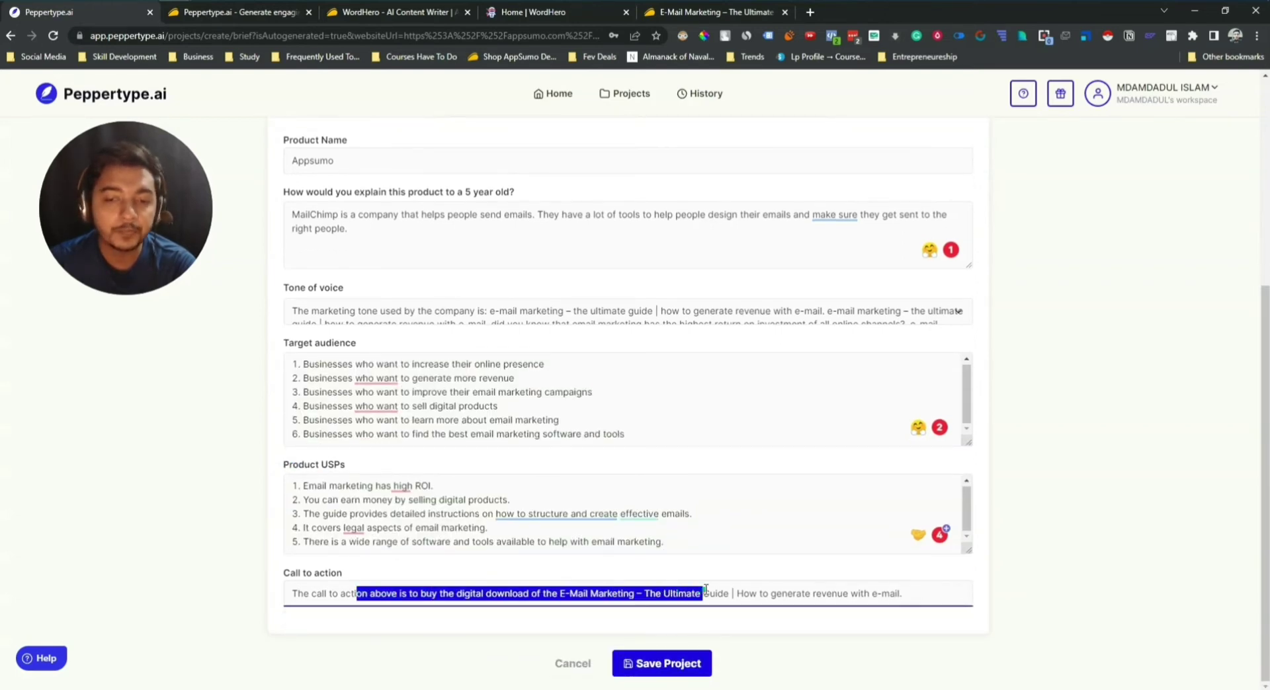
{"action": "scroll", "coordinate": [705, 589], "scroll_direction": "up", "scroll_amount": 3}
{"action": "scroll", "coordinate": [704, 589], "scroll_direction": "up", "scroll_amount": 1}
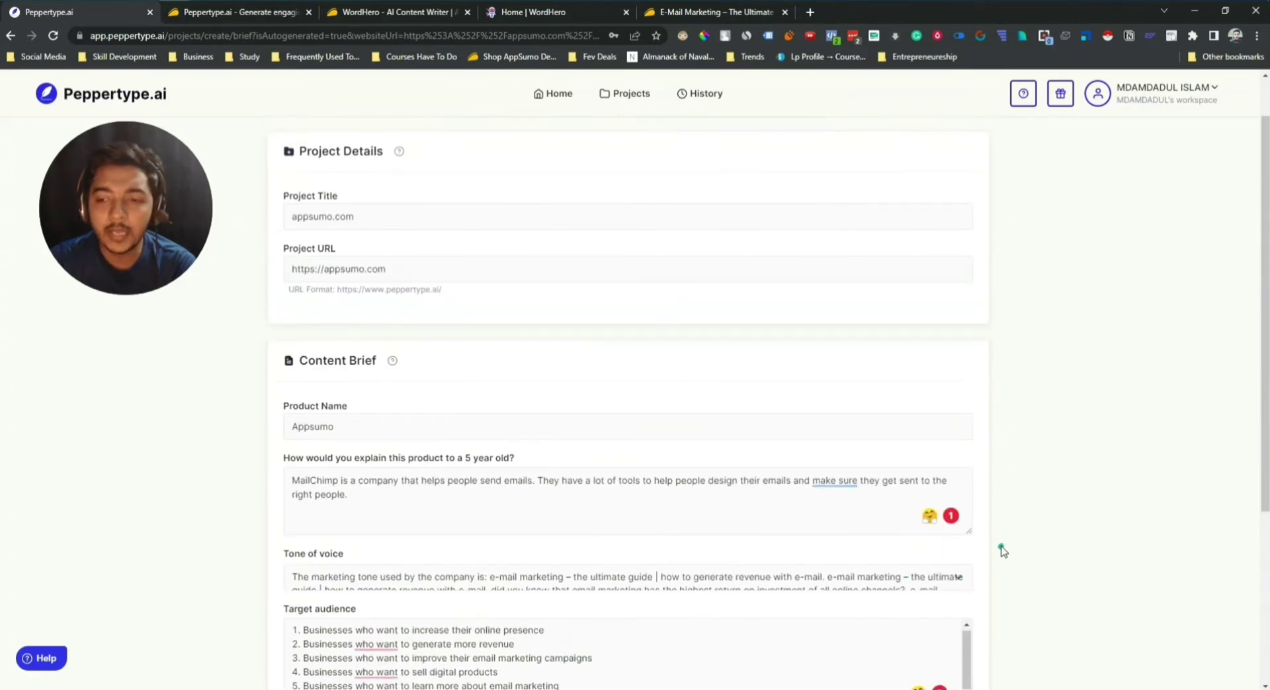
{"action": "scroll", "coordinate": [999, 545], "scroll_direction": "down", "scroll_amount": 1}
{"action": "left_click_drag", "start_coordinate": [357, 428], "coordinate": [255, 411]}
{"action": "left_click", "coordinate": [411, 368]}
{"action": "scroll", "coordinate": [463, 284], "scroll_direction": "up", "scroll_amount": 2}
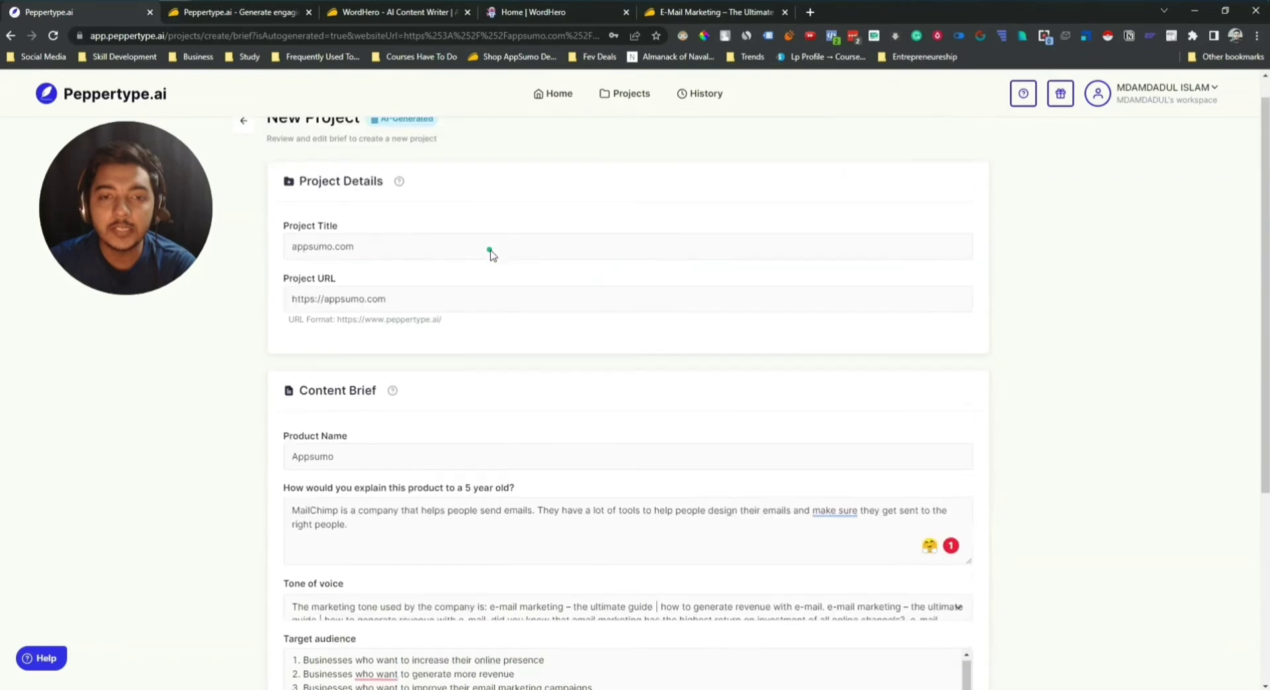
Save the project with its AI-generated brief
{"action": "left_click", "coordinate": [955, 326]}
{"action": "left_click", "coordinate": [1032, 325]}
{"action": "scroll", "coordinate": [1033, 328], "scroll_direction": "down", "scroll_amount": 5}
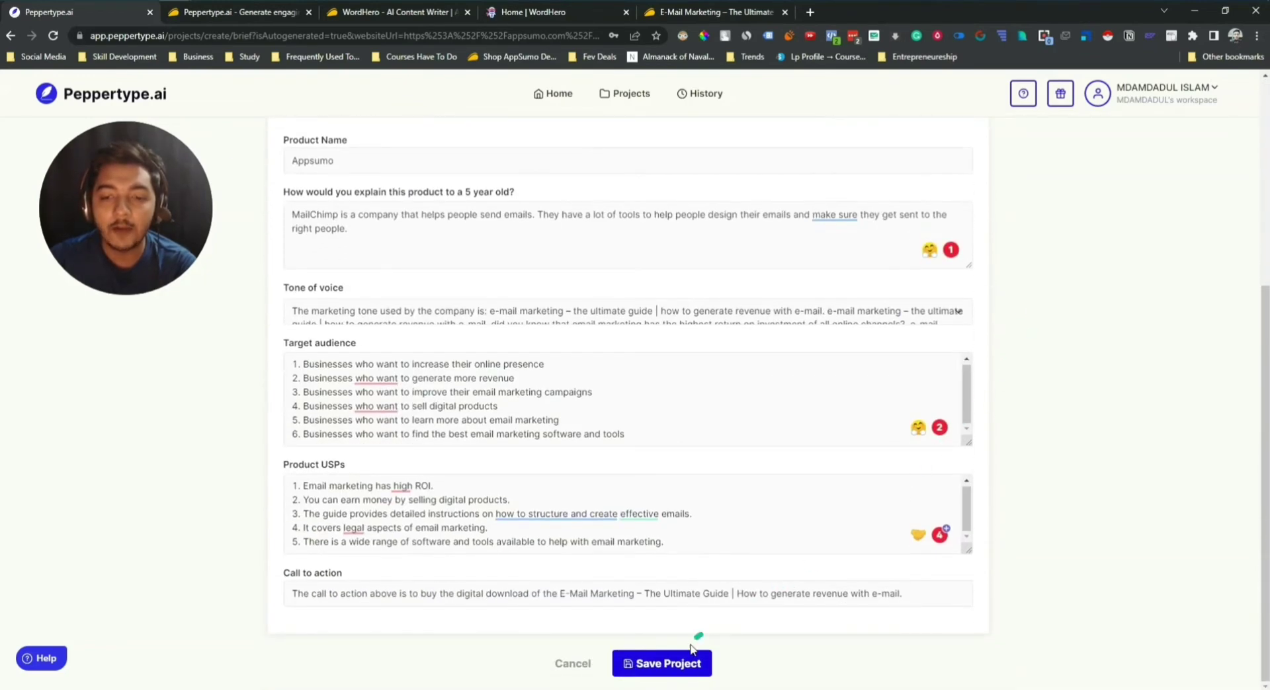
{"action": "left_click", "coordinate": [653, 669]}
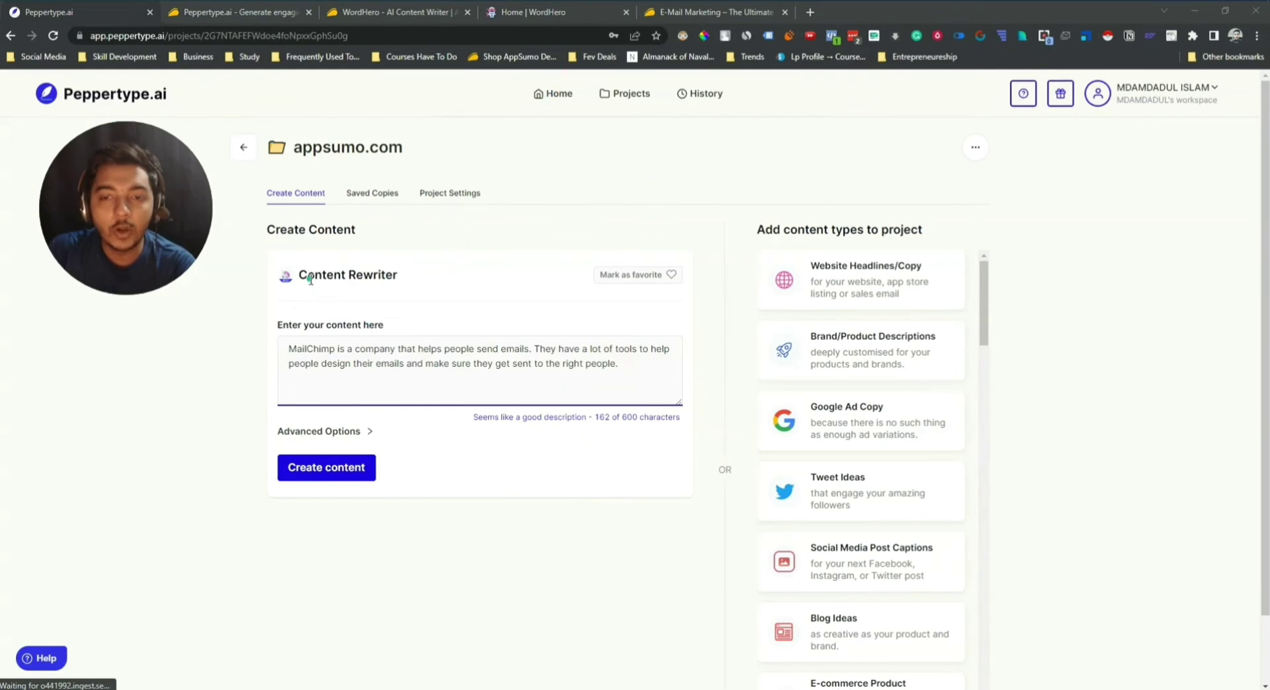
{"action": "left_click", "coordinate": [289, 349]}
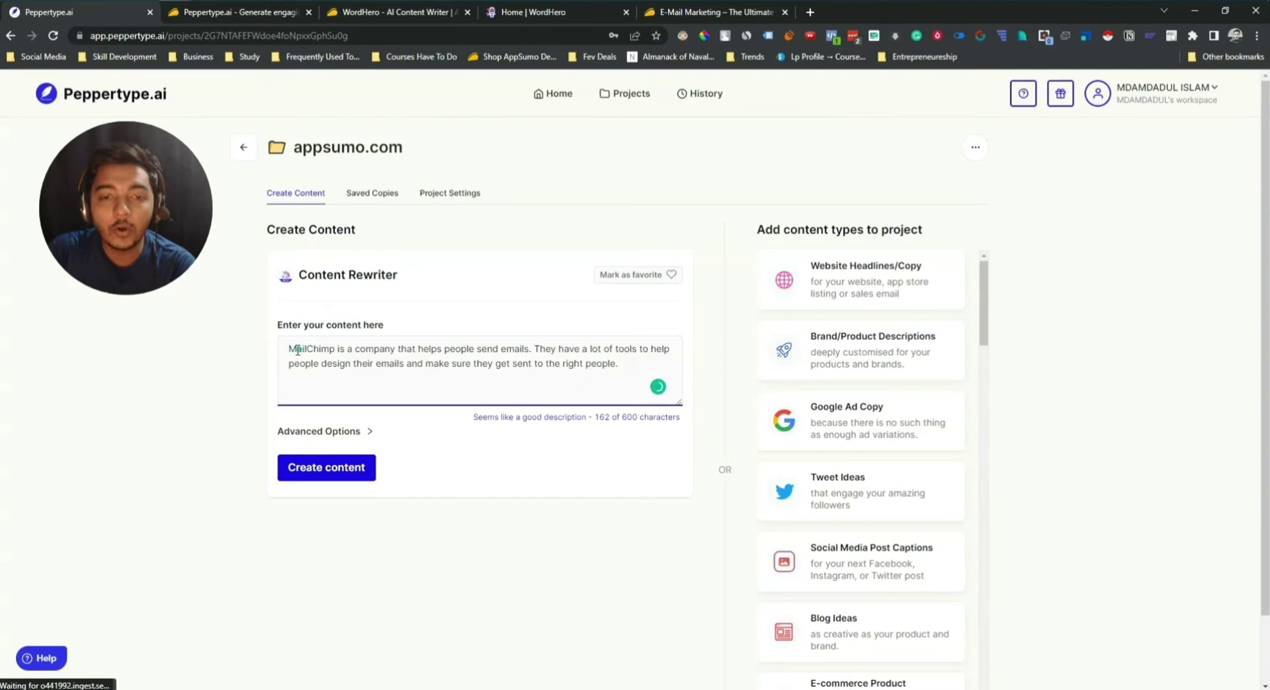
{"action": "key", "text": "ctrl+a"}
{"action": "key", "text": "Right"}
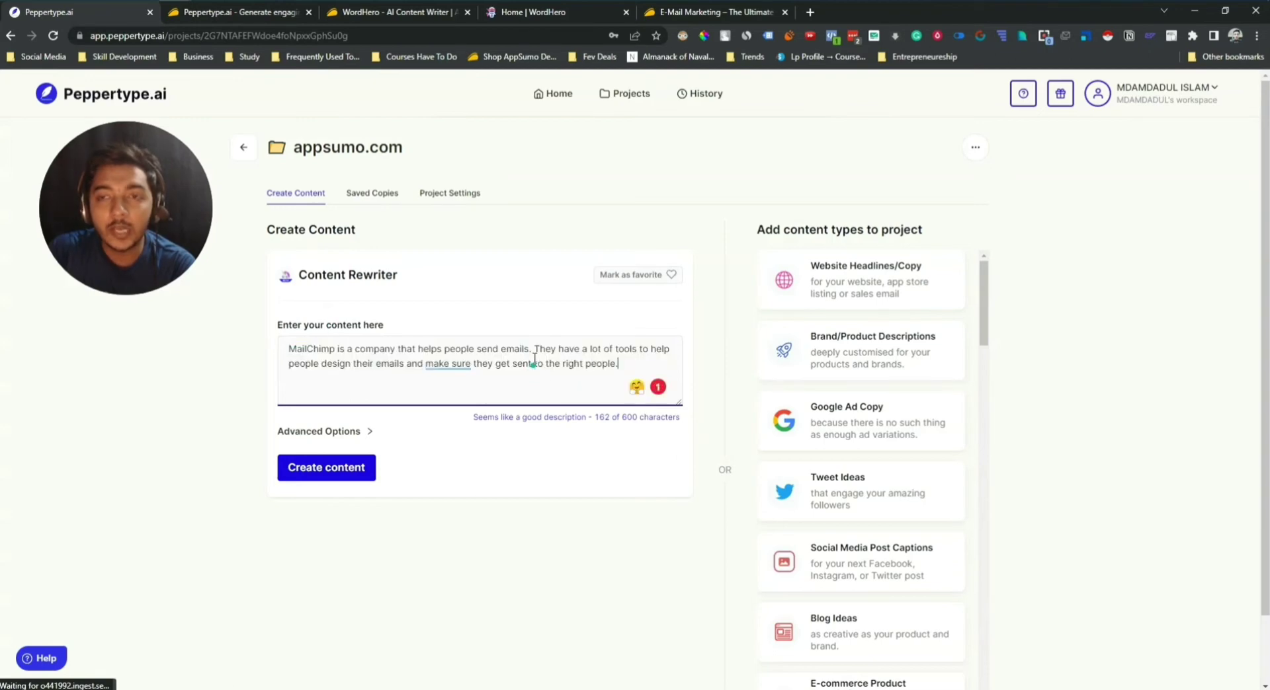
Copy the AppSumo e-mail marketing guide's description from "To you as an online course creator" through "Get access now!"
{"action": "left_click", "coordinate": [668, 17]}
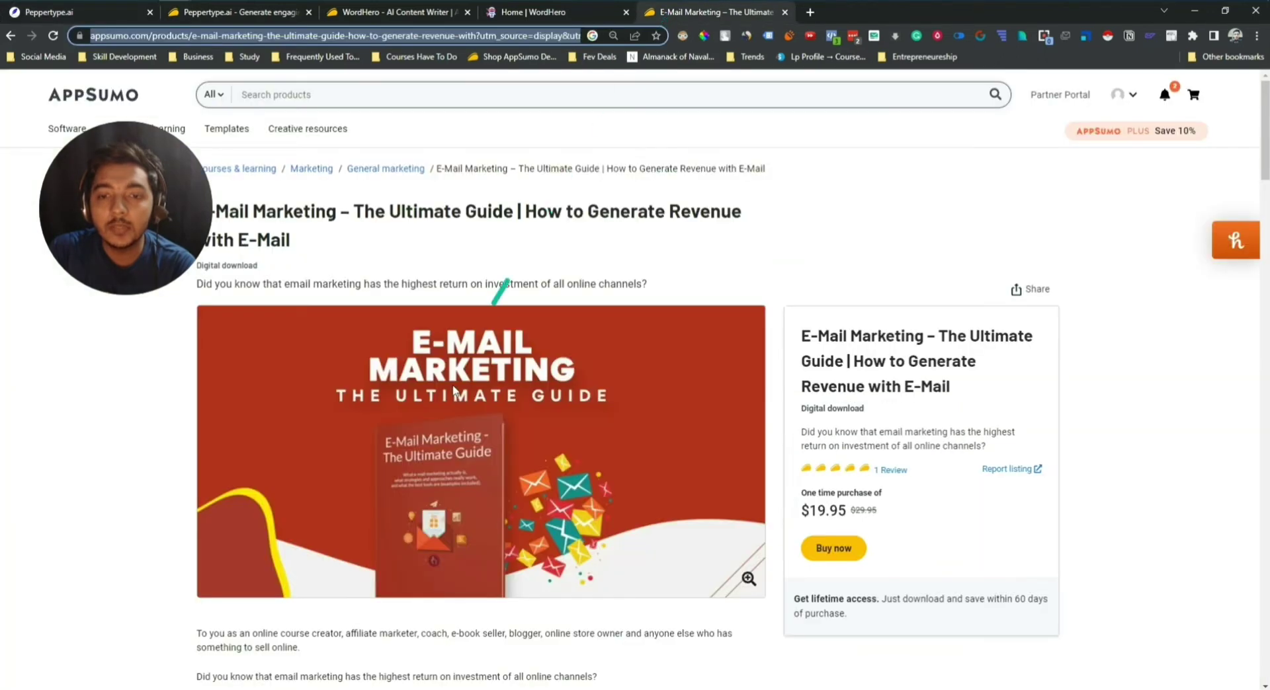
{"action": "scroll", "coordinate": [453, 390], "scroll_direction": "down", "scroll_amount": 5}
{"action": "left_click_drag", "start_coordinate": [195, 303], "coordinate": [450, 646]}
{"action": "right_click", "coordinate": [444, 617]}
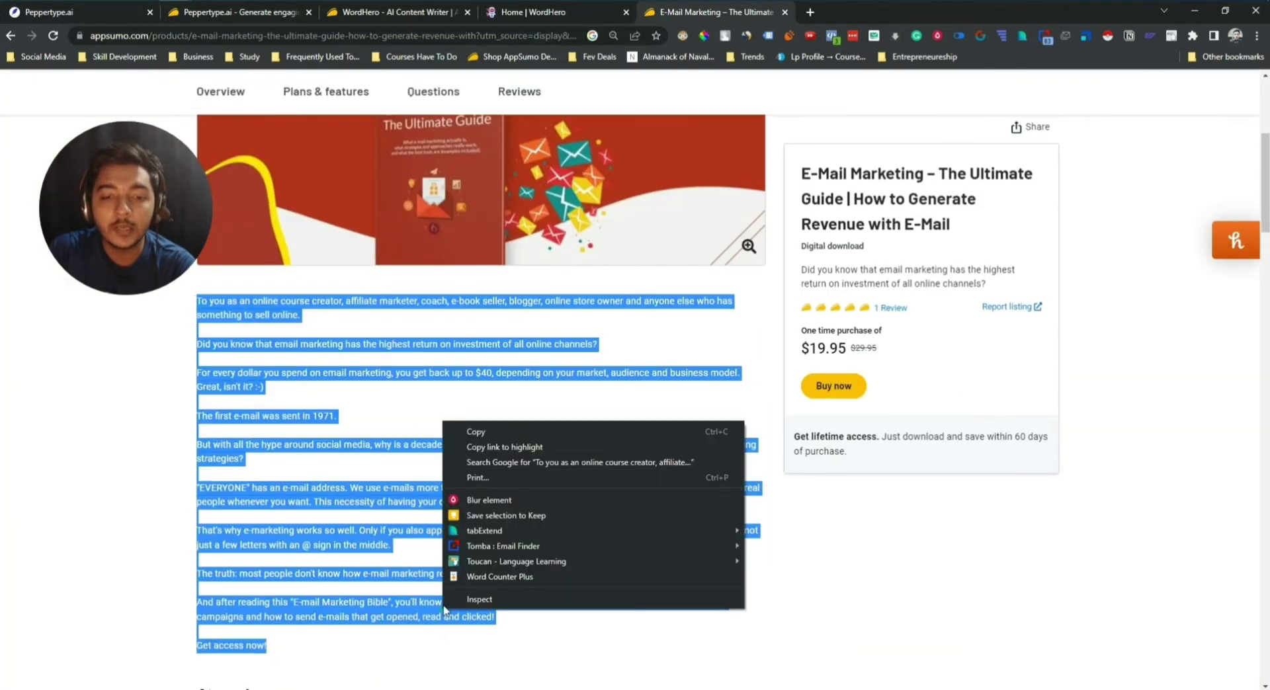
{"action": "left_click", "coordinate": [510, 426]}
{"action": "mouse_move", "coordinate": [320, 643]}
{"action": "left_mouse_down"}
{"action": "mouse_move", "coordinate": [202, 361]}
{"action": "mouse_move", "coordinate": [202, 301]}
{"action": "mouse_move", "coordinate": [334, 646]}
{"action": "left_mouse_up"}
{"action": "left_click", "coordinate": [199, 299]}
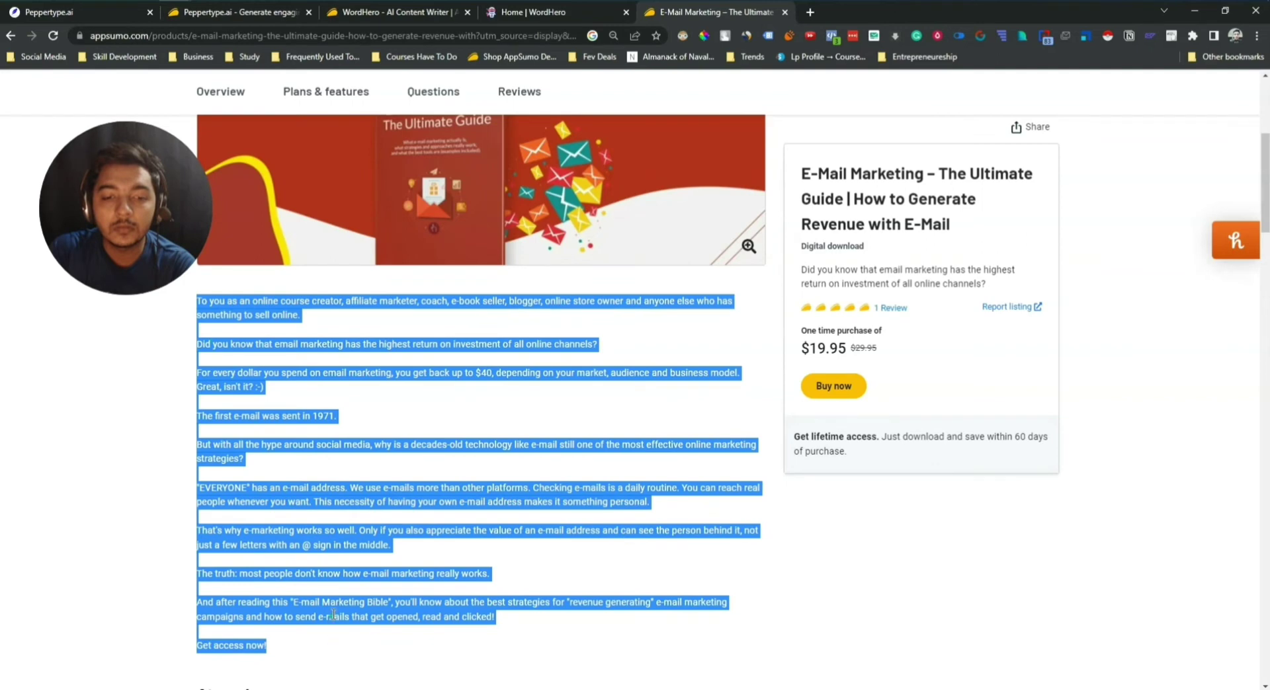
{"action": "right_click", "coordinate": [334, 615]}
{"action": "left_click", "coordinate": [365, 438]}
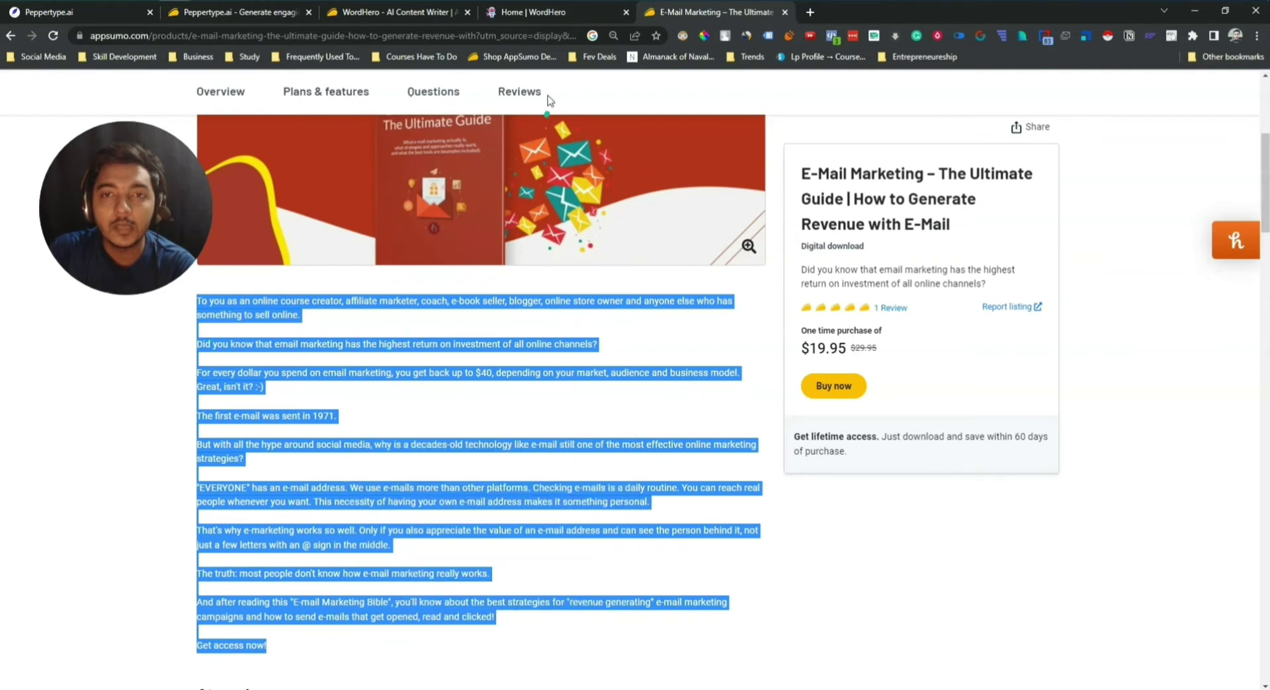
Replace the Content Rewriter text in the Peppertype.ai project with the copied AppSumo description
{"action": "left_click", "coordinate": [102, 13]}
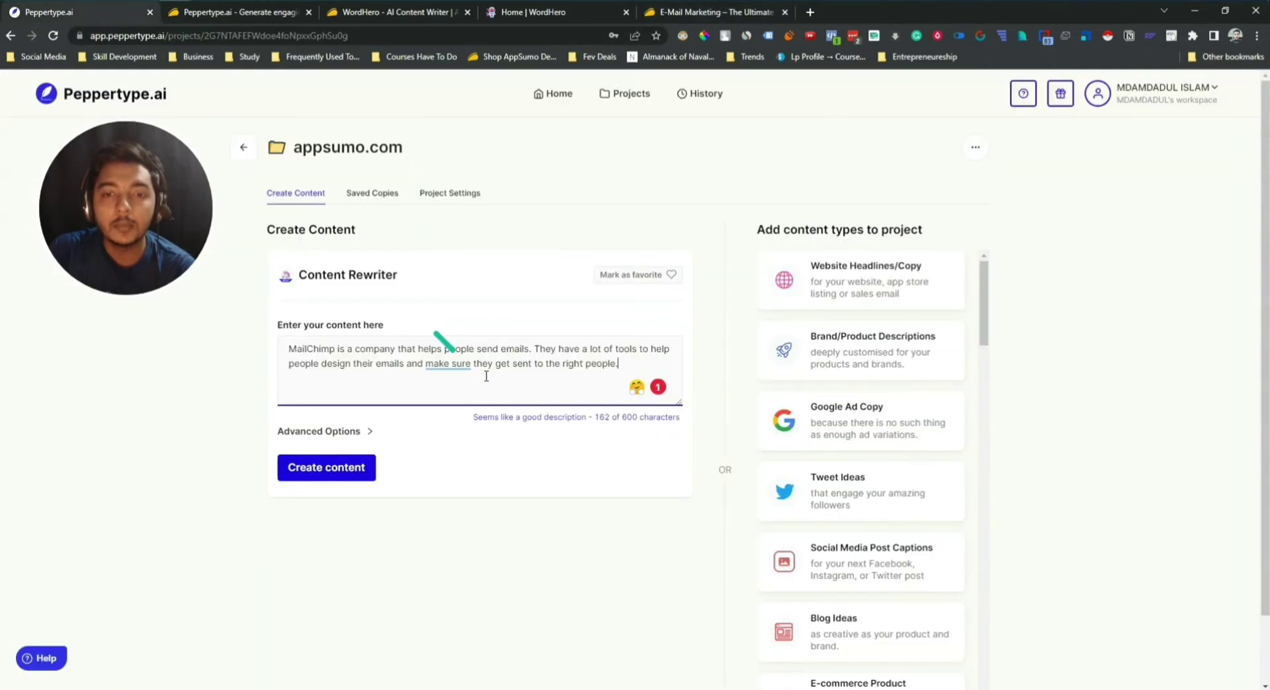
{"action": "left_click_drag", "start_coordinate": [617, 362], "coordinate": [284, 338]}
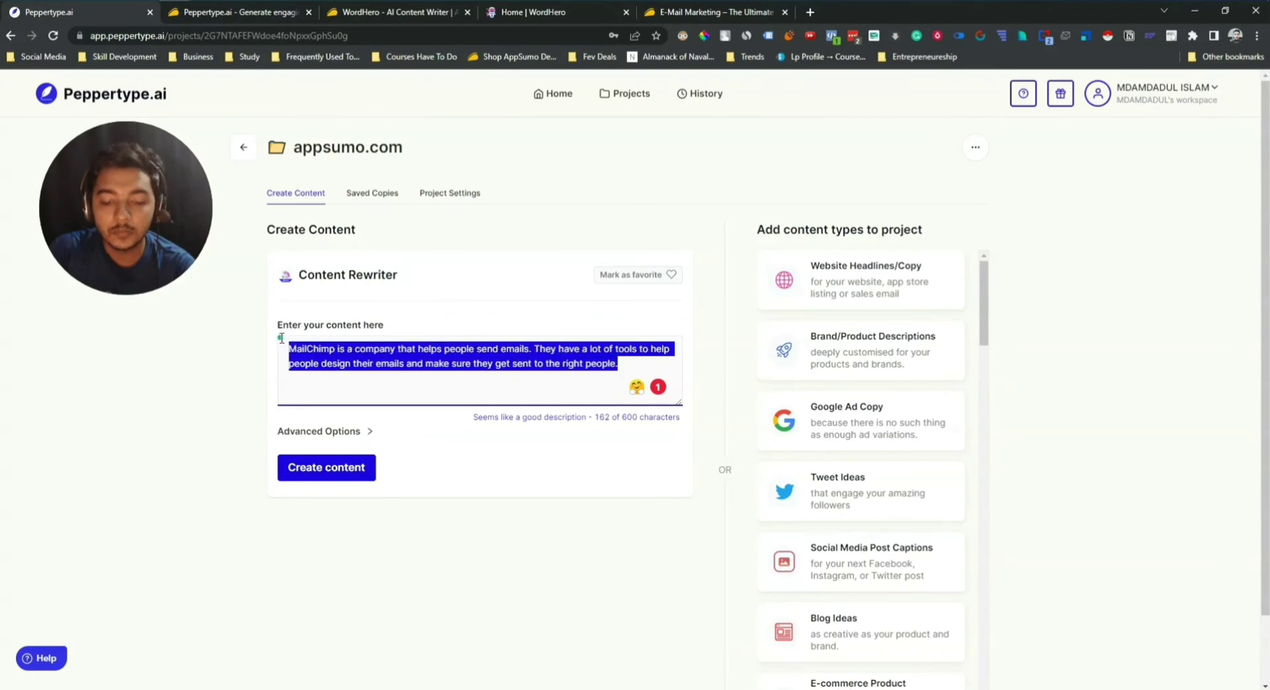
{"action": "key", "text": "ctrl+v"}
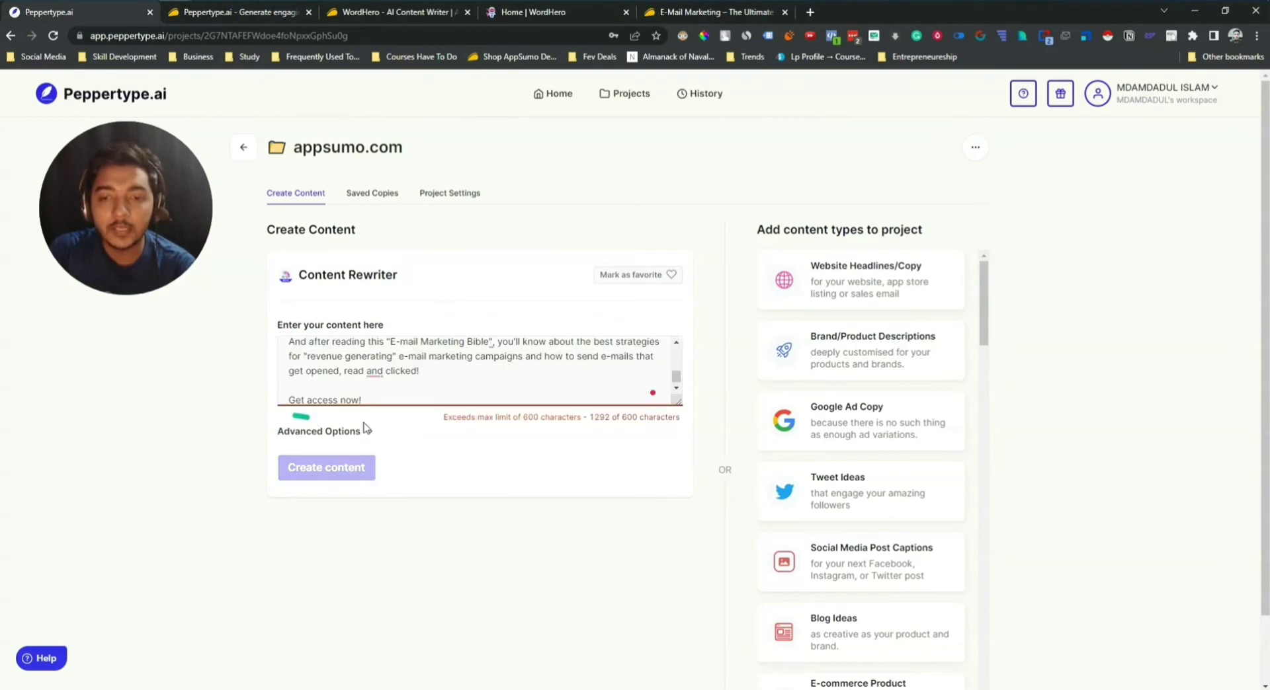
Trim the pasted description so that it ends with "The first e-mail was sent in 1971."
{"action": "left_click_drag", "start_coordinate": [437, 399], "coordinate": [282, 384]}
{"action": "key", "text": "BackSpace"}
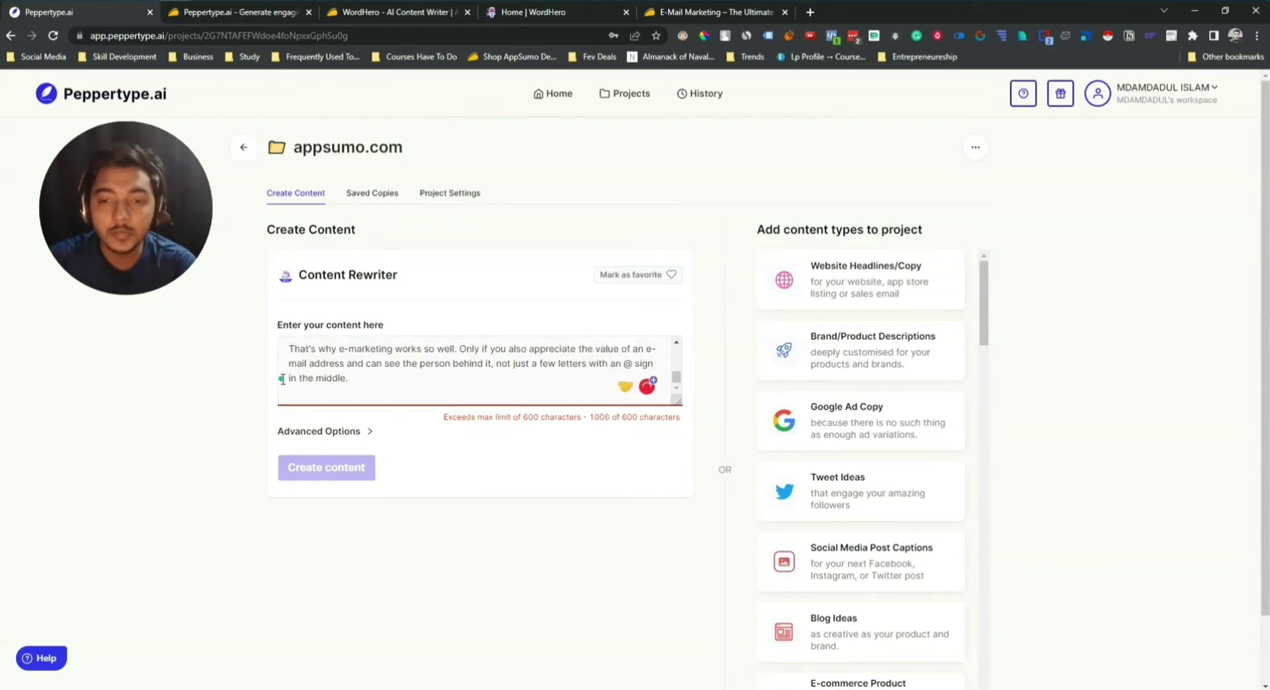
{"action": "left_click_drag", "start_coordinate": [359, 382], "coordinate": [264, 399]}
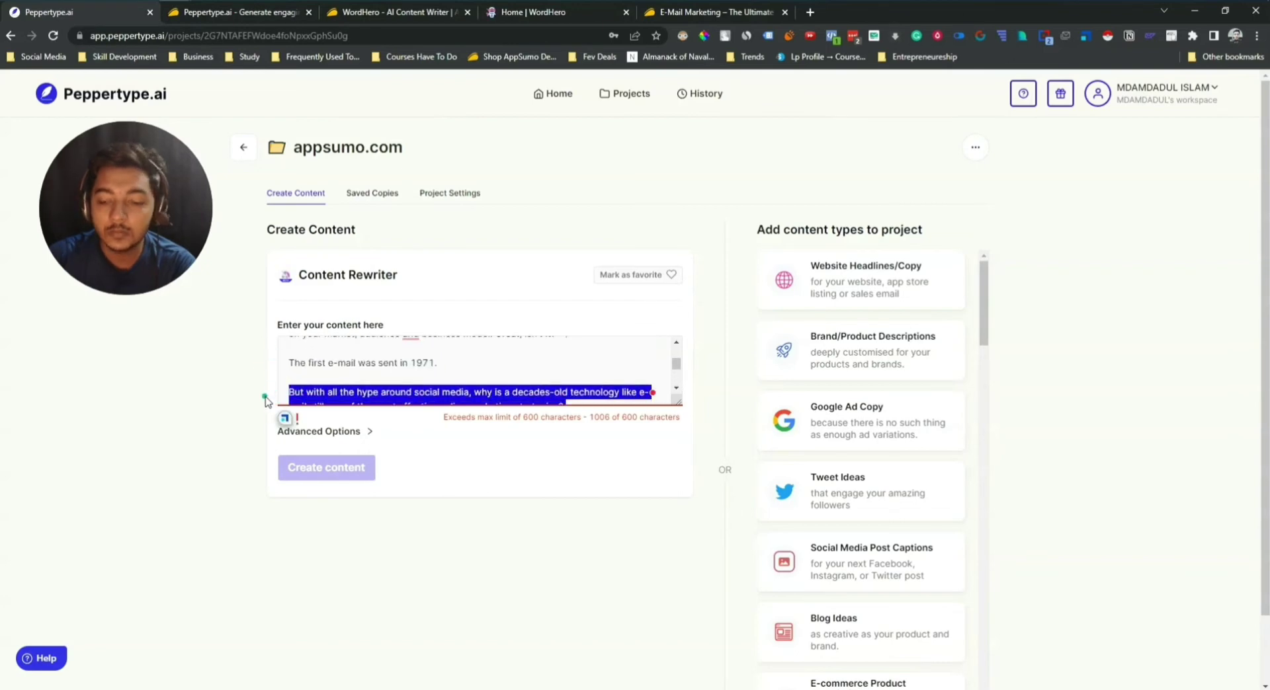
{"action": "key", "text": "BackSpace"}
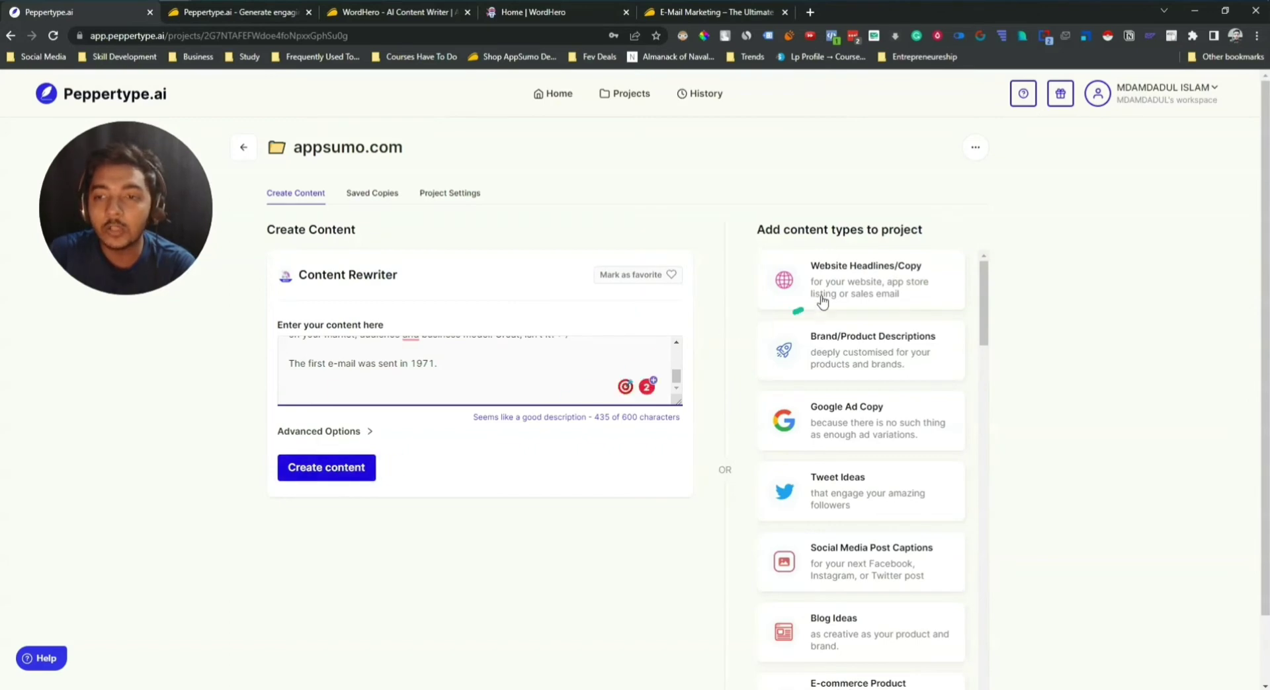
Create rewritten content from the trimmed description and generate one additional output
{"action": "scroll", "coordinate": [877, 510], "scroll_direction": "down", "scroll_amount": 4}
{"action": "scroll", "coordinate": [877, 519], "scroll_direction": "down", "scroll_amount": 16}
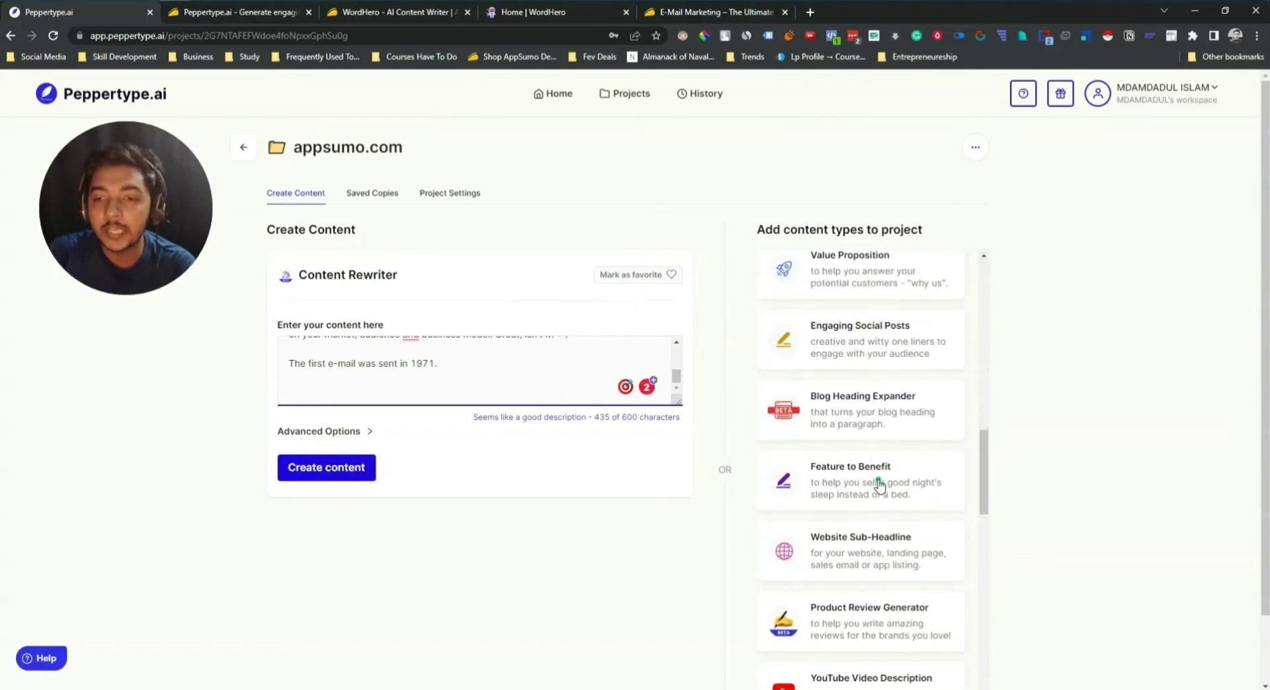
{"action": "scroll", "coordinate": [874, 512], "scroll_direction": "up", "scroll_amount": 8}
{"action": "scroll", "coordinate": [874, 513], "scroll_direction": "up", "scroll_amount": 6}
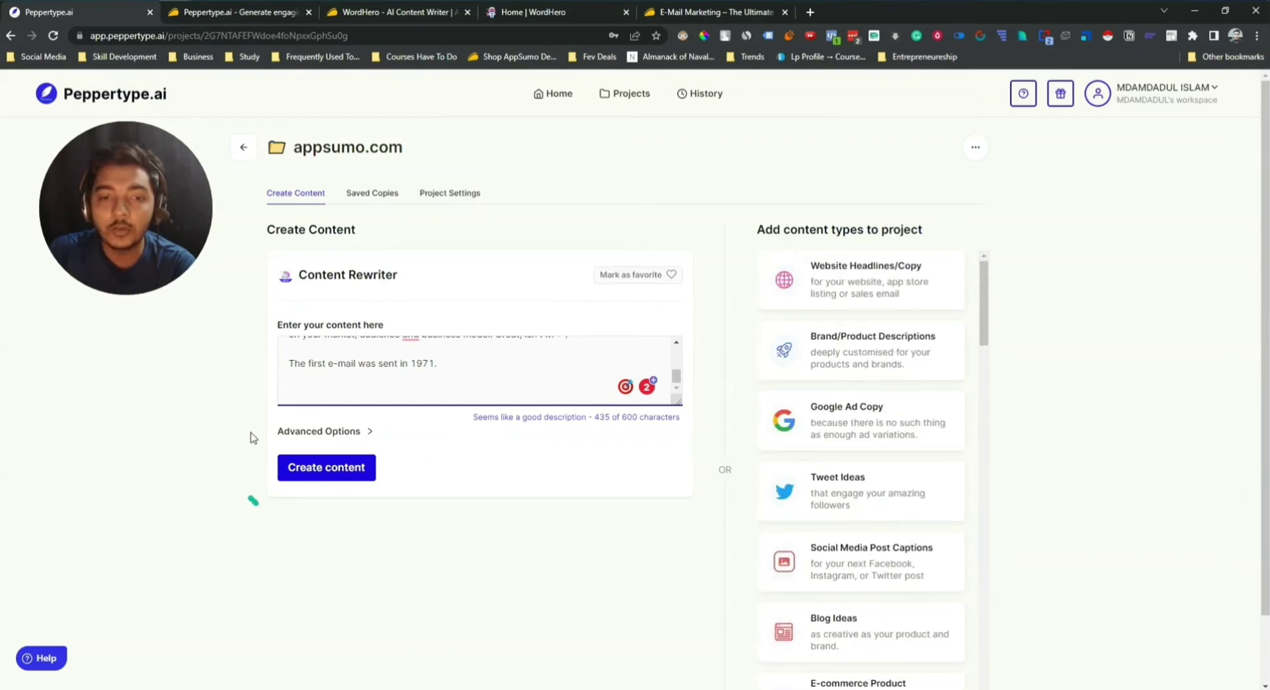
{"action": "left_click", "coordinate": [318, 477]}
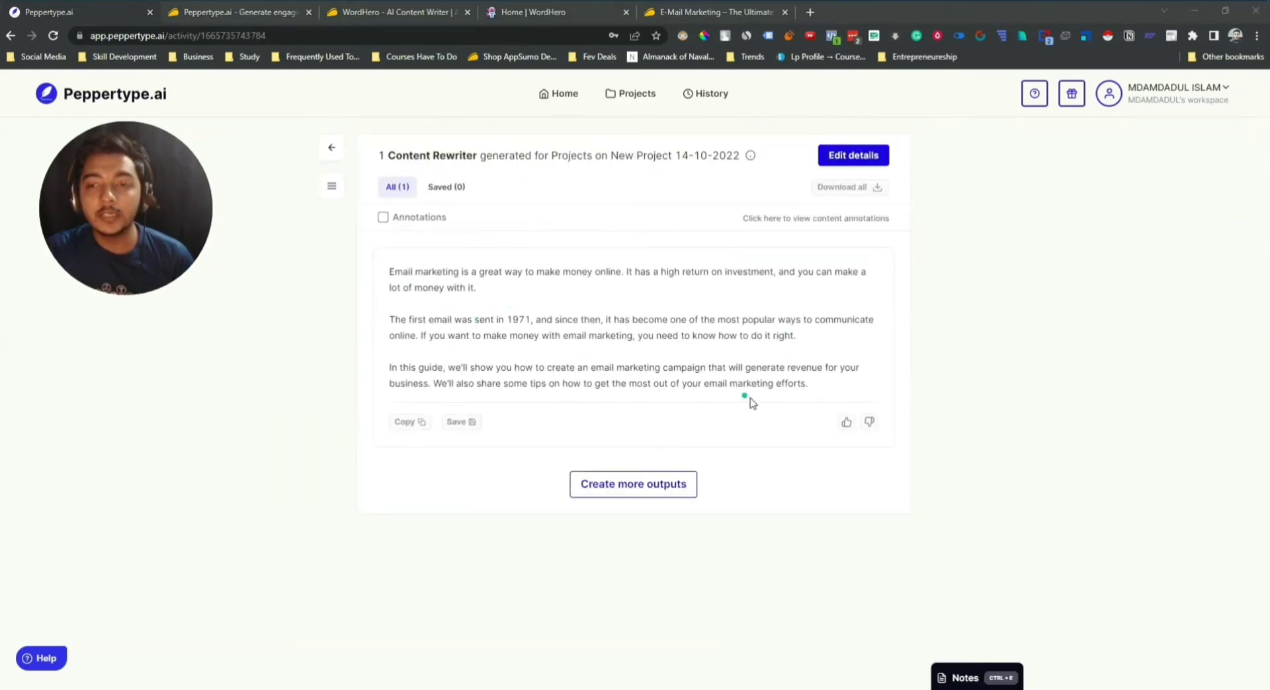
{"action": "left_click", "coordinate": [620, 491]}
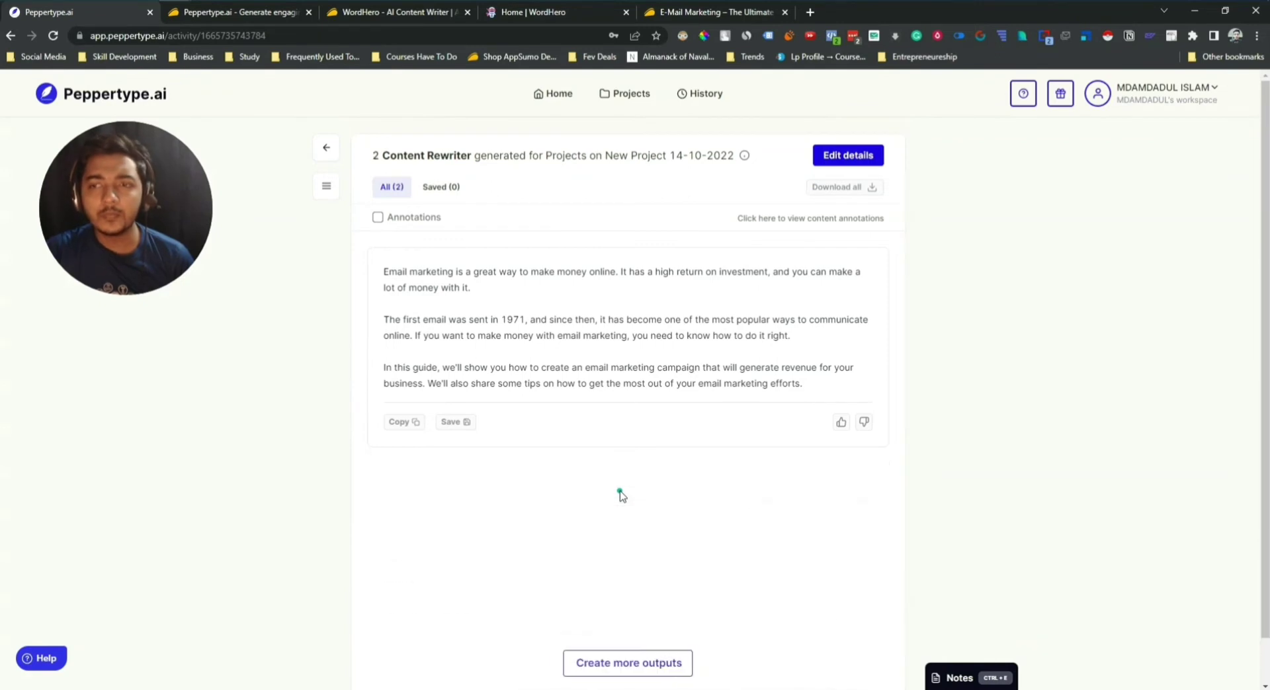
{"action": "scroll", "coordinate": [618, 495], "scroll_direction": "down", "scroll_amount": 1}
{"action": "scroll", "coordinate": [618, 492], "scroll_direction": "up", "scroll_amount": 1}
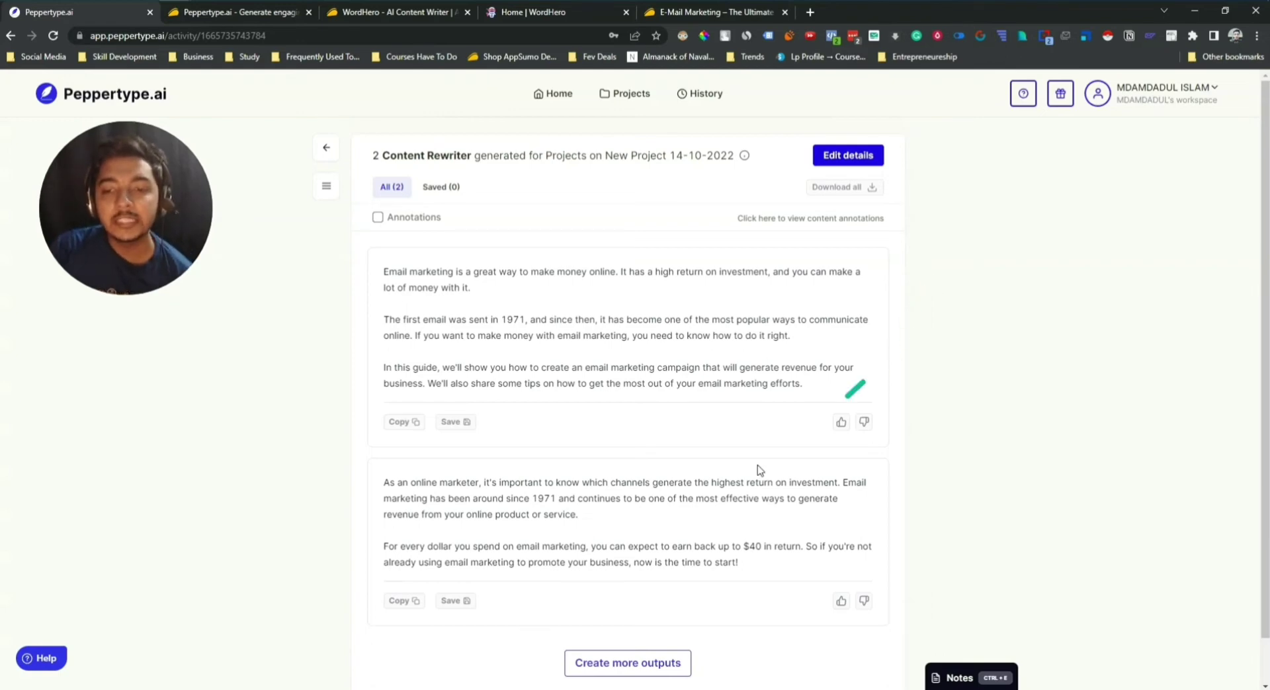
Review the appsumo.com project's saved copies and its settings with the Content Brief, and return to the projects overview
{"action": "left_click", "coordinate": [868, 159]}
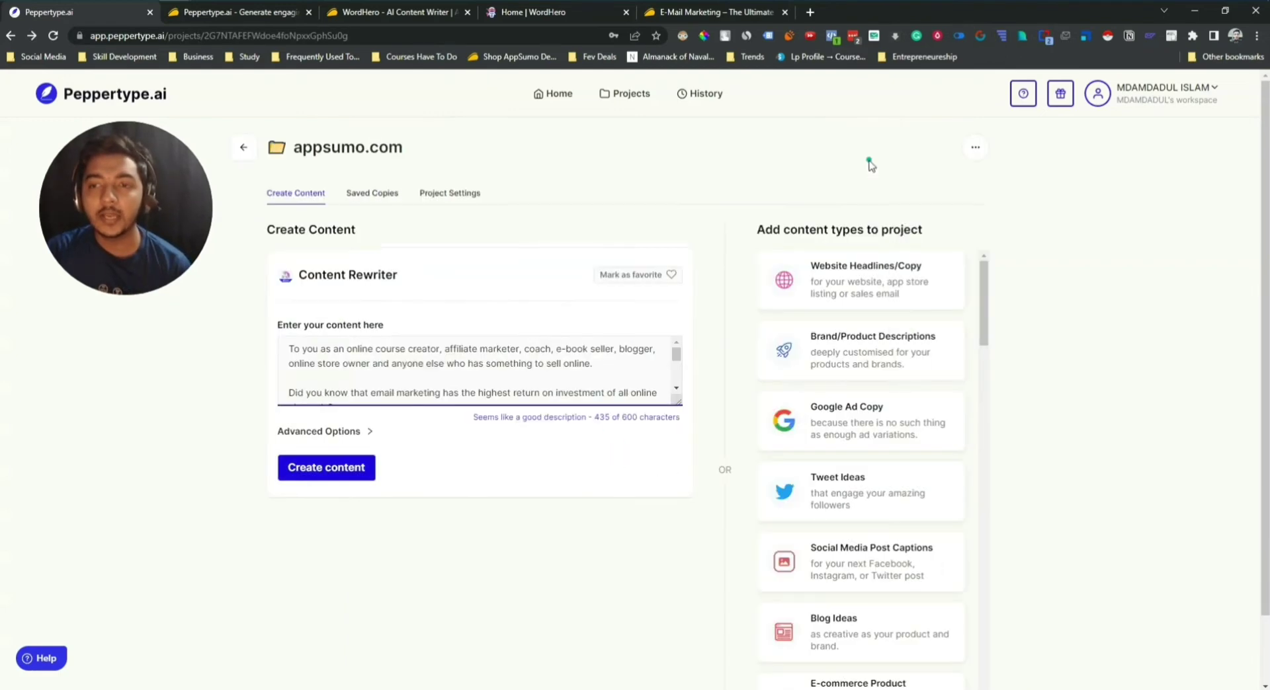
{"action": "left_click", "coordinate": [378, 198]}
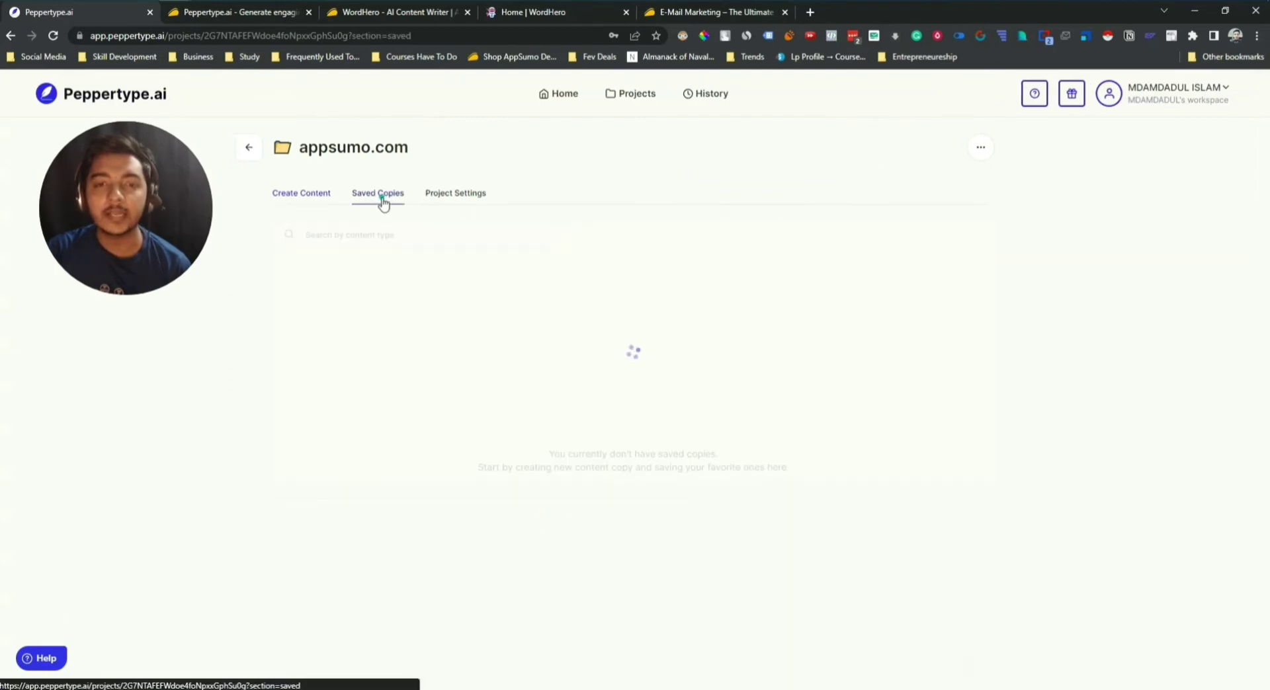
{"action": "left_click", "coordinate": [474, 194]}
{"action": "scroll", "coordinate": [1045, 371], "scroll_direction": "down", "scroll_amount": 5}
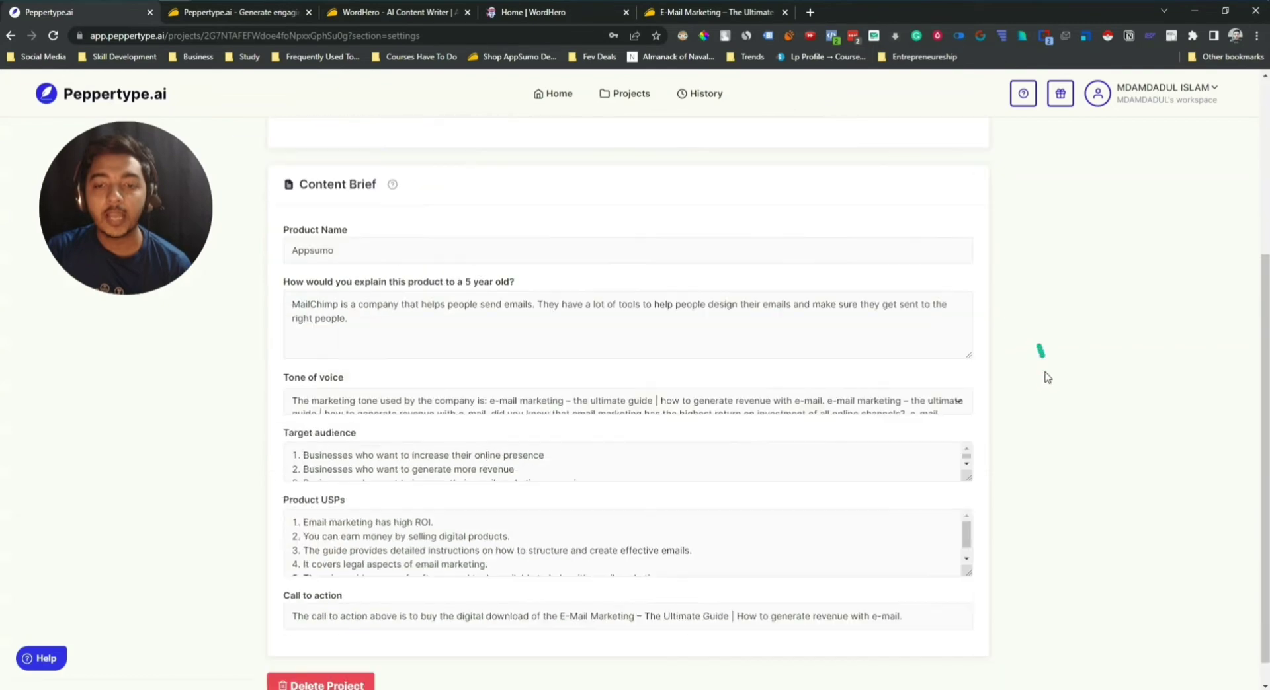
{"action": "scroll", "coordinate": [1046, 382], "scroll_direction": "up", "scroll_amount": 5}
{"action": "left_click", "coordinate": [244, 148]}
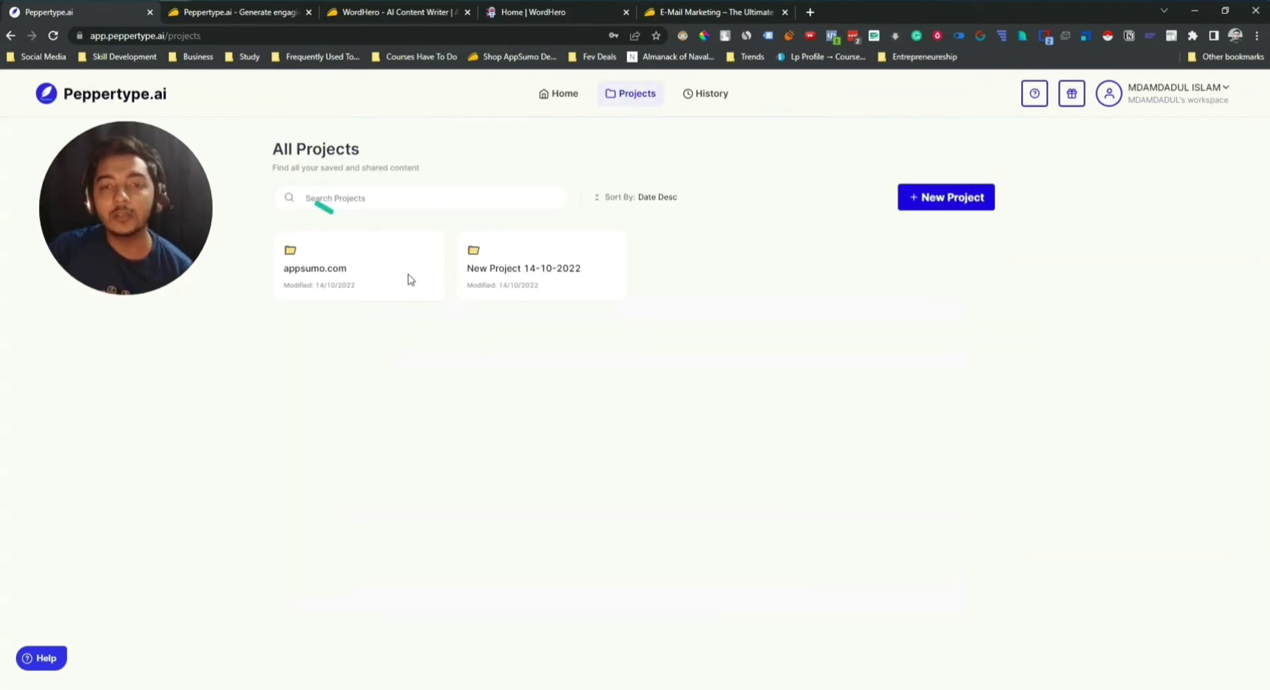
Look through the content types offered on the Peppertype.ai home page
{"action": "left_click", "coordinate": [151, 99]}
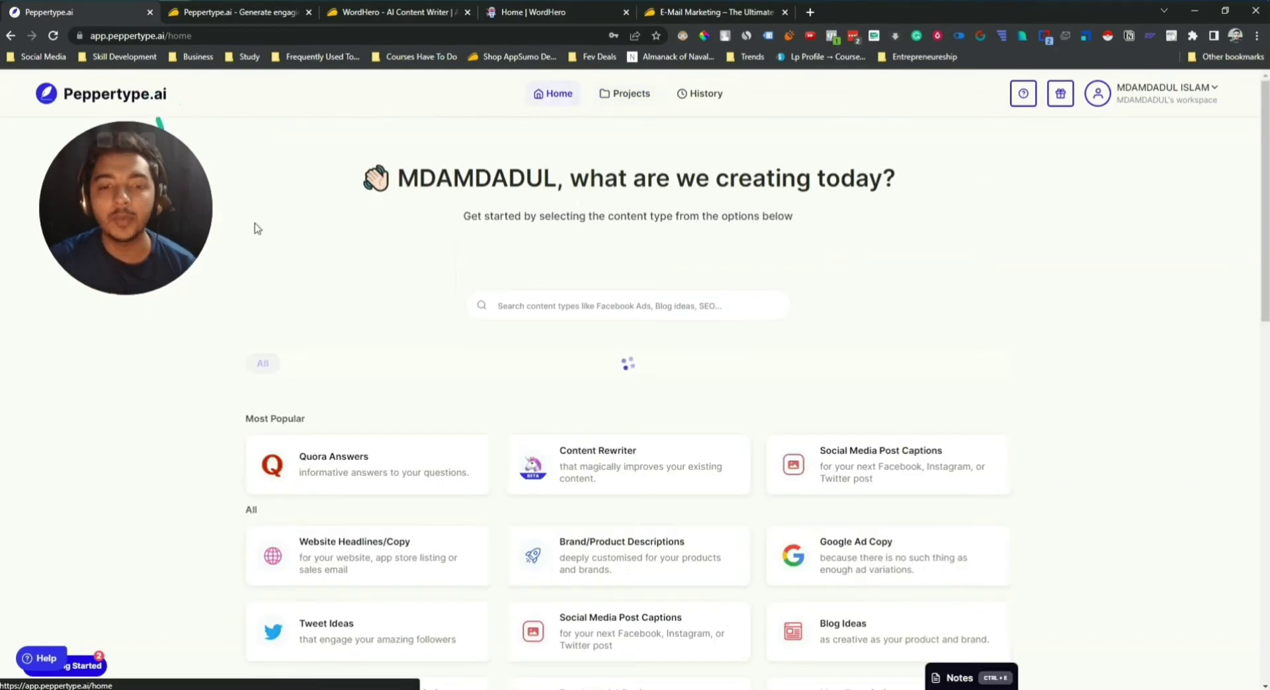
{"action": "scroll", "coordinate": [552, 395], "scroll_direction": "down", "scroll_amount": 2}
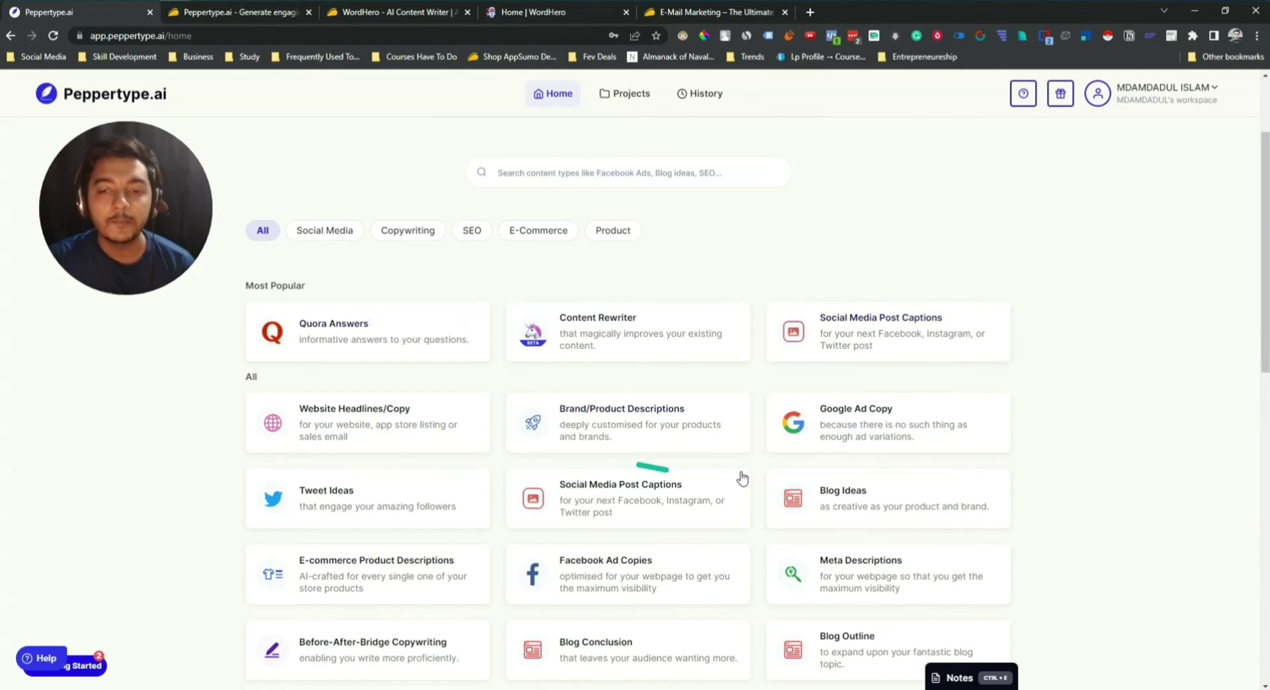
{"action": "scroll", "coordinate": [734, 477], "scroll_direction": "down", "scroll_amount": 4}
{"action": "scroll", "coordinate": [741, 476], "scroll_direction": "up", "scroll_amount": 6}
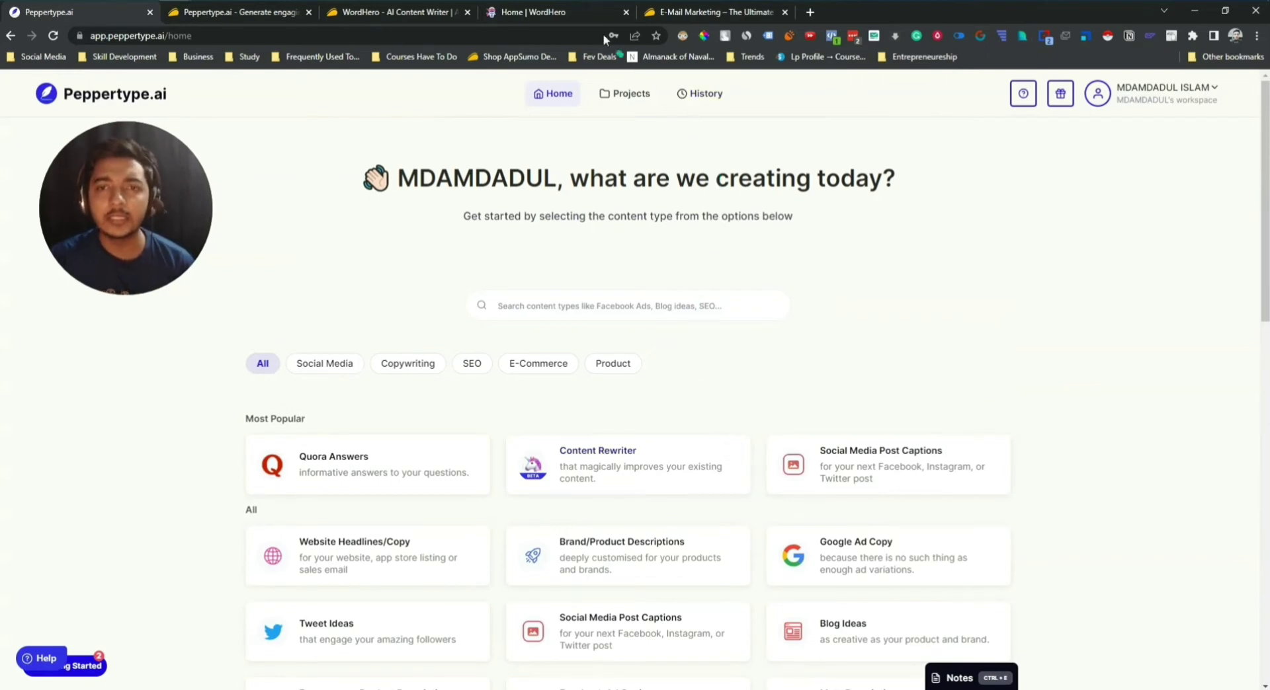
Switch to WordHero and open its Editor
{"action": "left_click", "coordinate": [582, 13]}
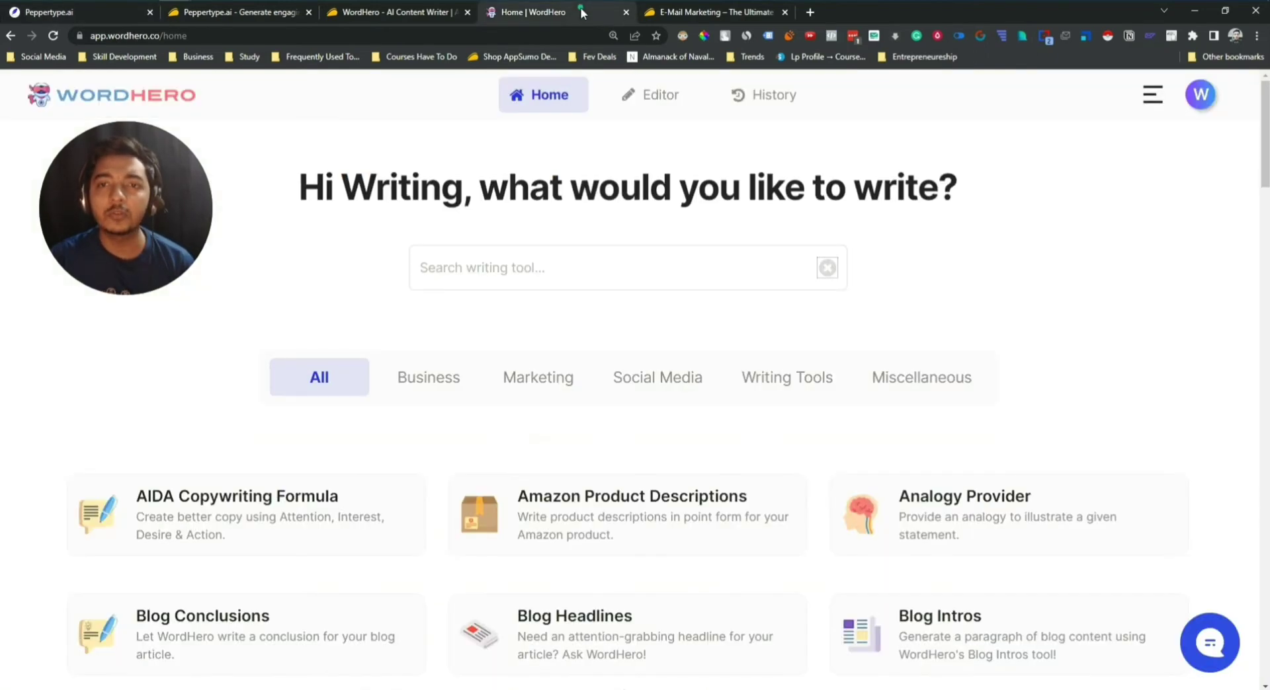
{"action": "left_click", "coordinate": [671, 103]}
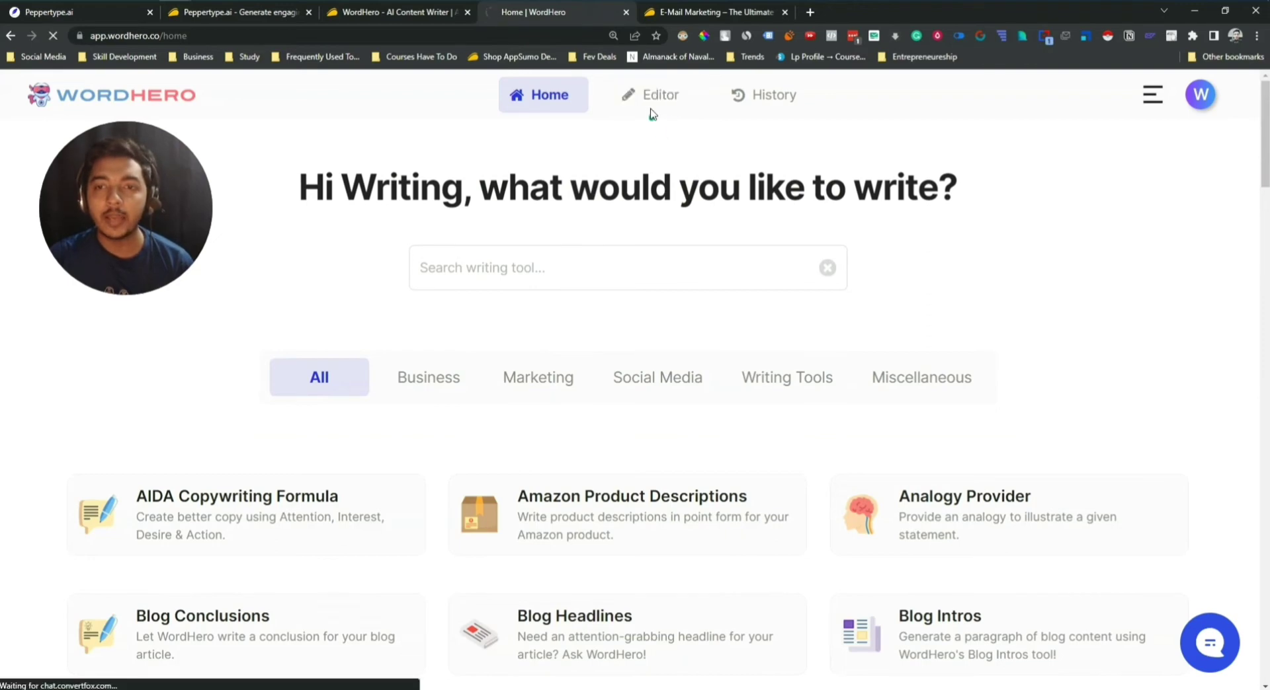
Examine the long-form editor add-on terms and one-time fee in WordHero's AppSumo deal description
{"action": "left_click", "coordinate": [396, 13]}
{"action": "scroll", "coordinate": [380, 331], "scroll_direction": "up", "scroll_amount": 15}
{"action": "scroll", "coordinate": [383, 264], "scroll_direction": "up", "scroll_amount": 15}
{"action": "scroll", "coordinate": [386, 266], "scroll_direction": "down", "scroll_amount": 15}
{"action": "scroll", "coordinate": [393, 301], "scroll_direction": "up", "scroll_amount": 10}
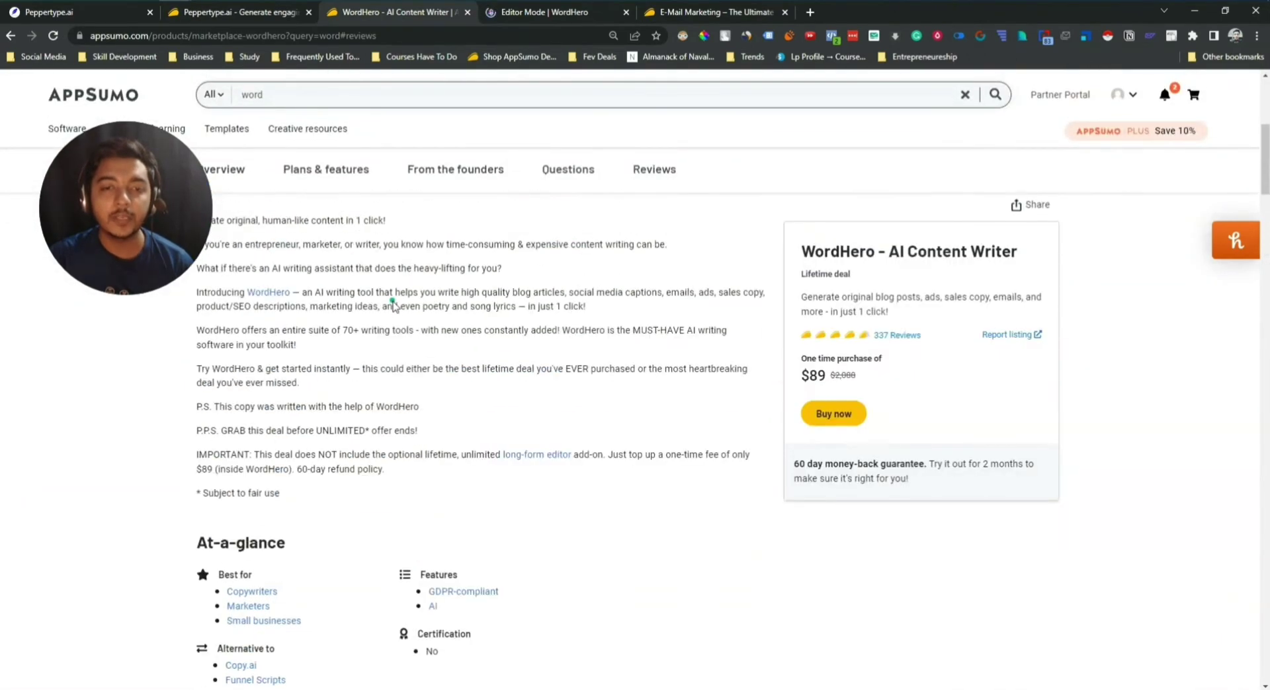
{"action": "scroll", "coordinate": [392, 306], "scroll_direction": "down", "scroll_amount": 1}
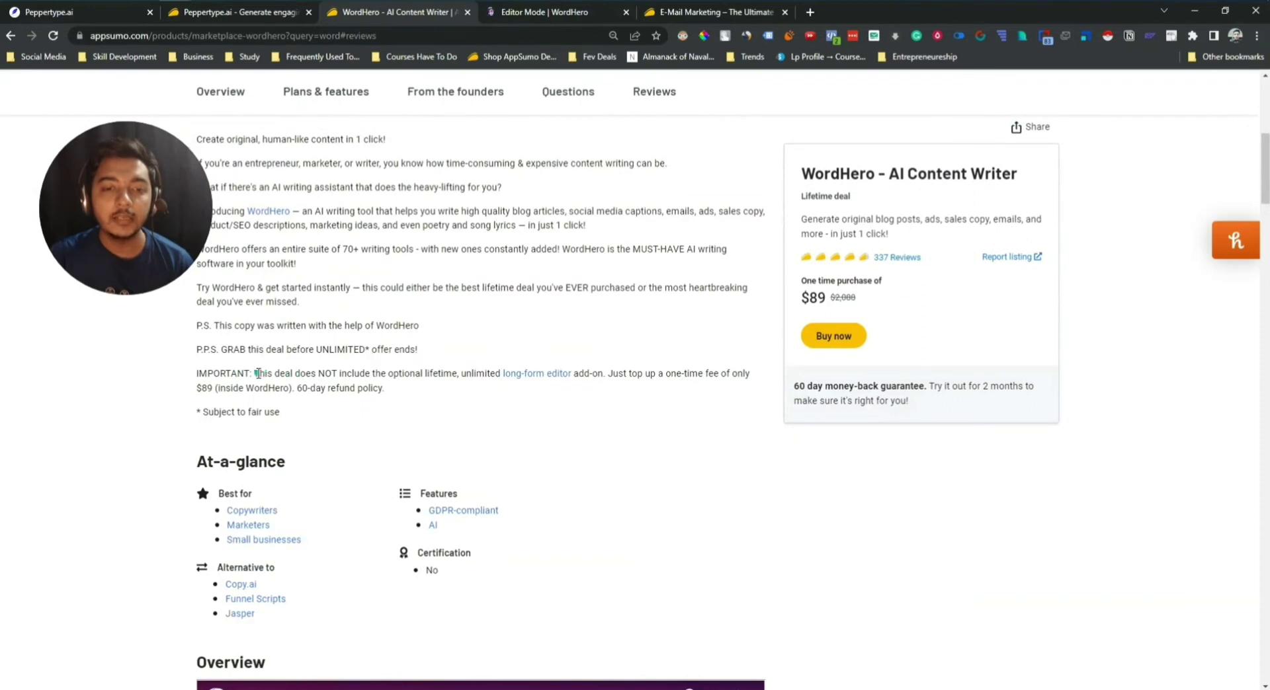
{"action": "left_click_drag", "start_coordinate": [277, 375], "coordinate": [619, 373]}
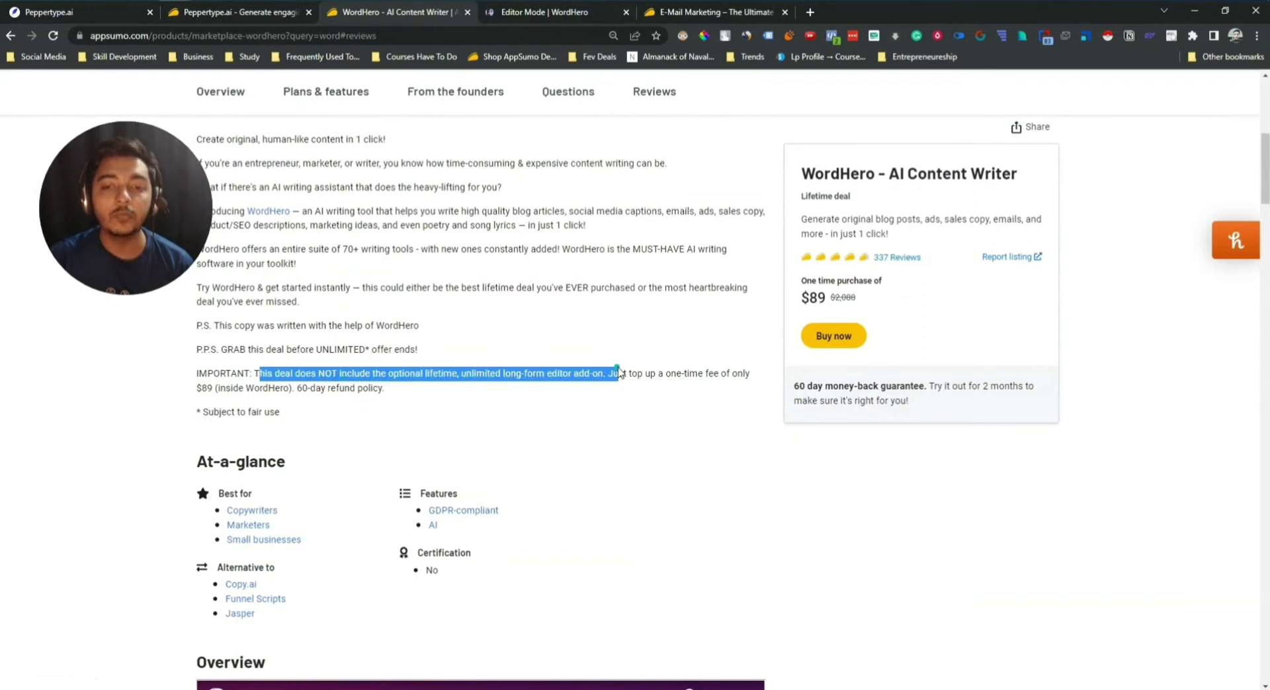
{"action": "left_click", "coordinate": [618, 373]}
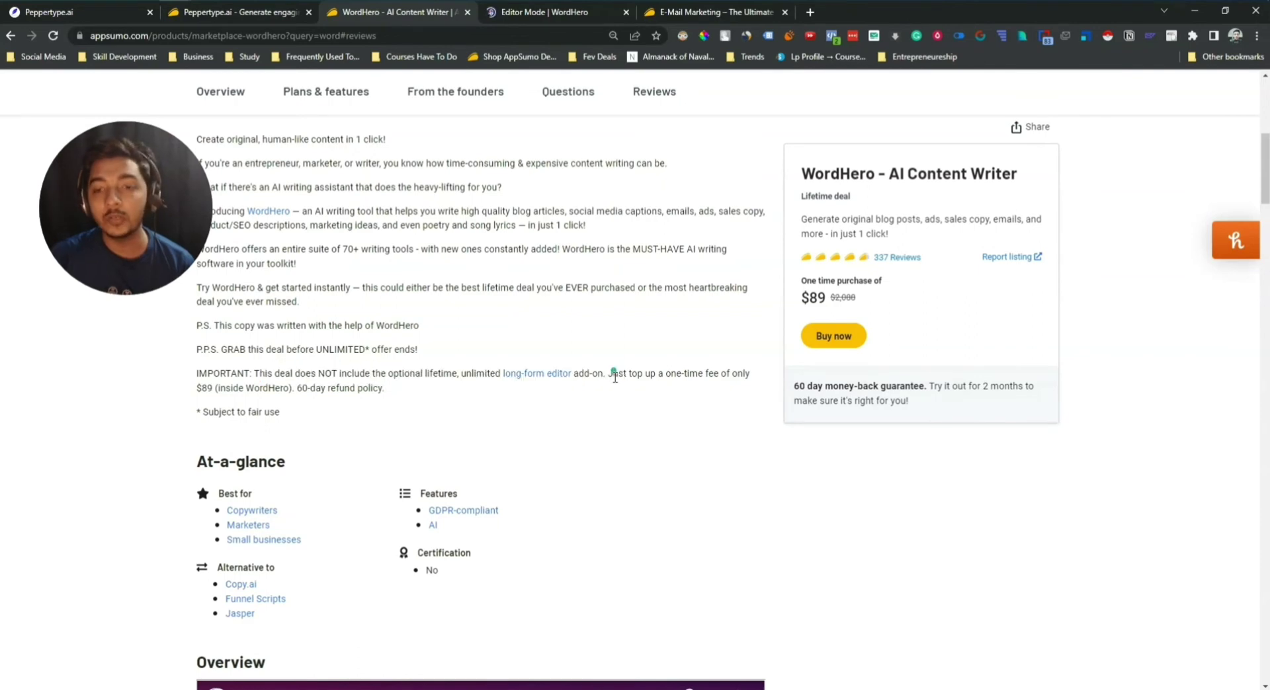
{"action": "left_click_drag", "start_coordinate": [193, 390], "coordinate": [280, 393]}
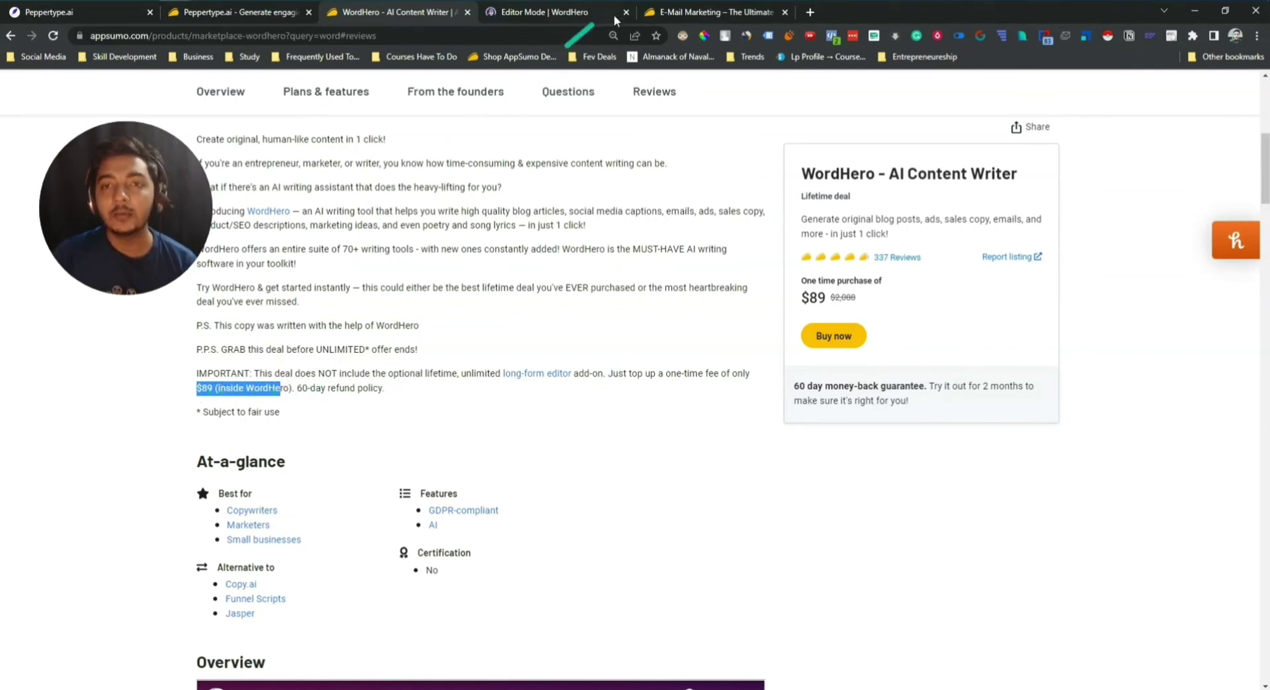
Return to the WordHero editor and search its writing tools for "title"
{"action": "left_click", "coordinate": [558, 14]}
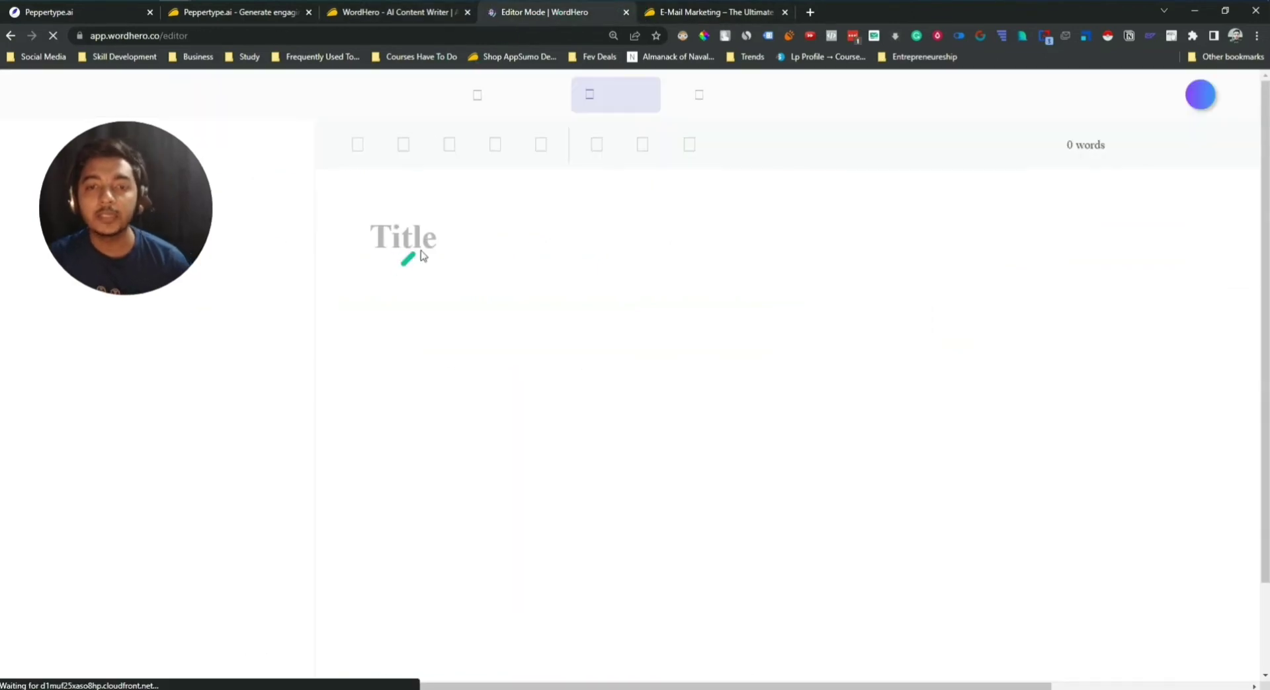
{"action": "left_click_drag", "start_coordinate": [164, 239], "coordinate": [1197, 306]}
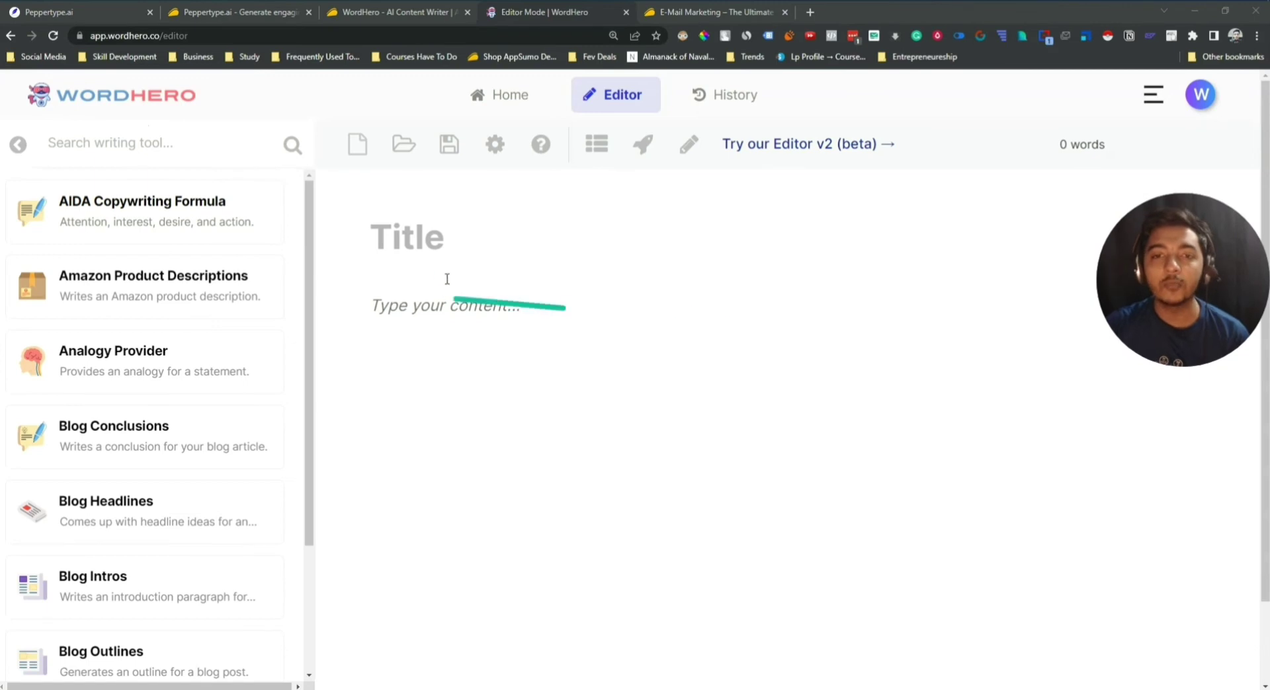
{"action": "left_click", "coordinate": [419, 246]}
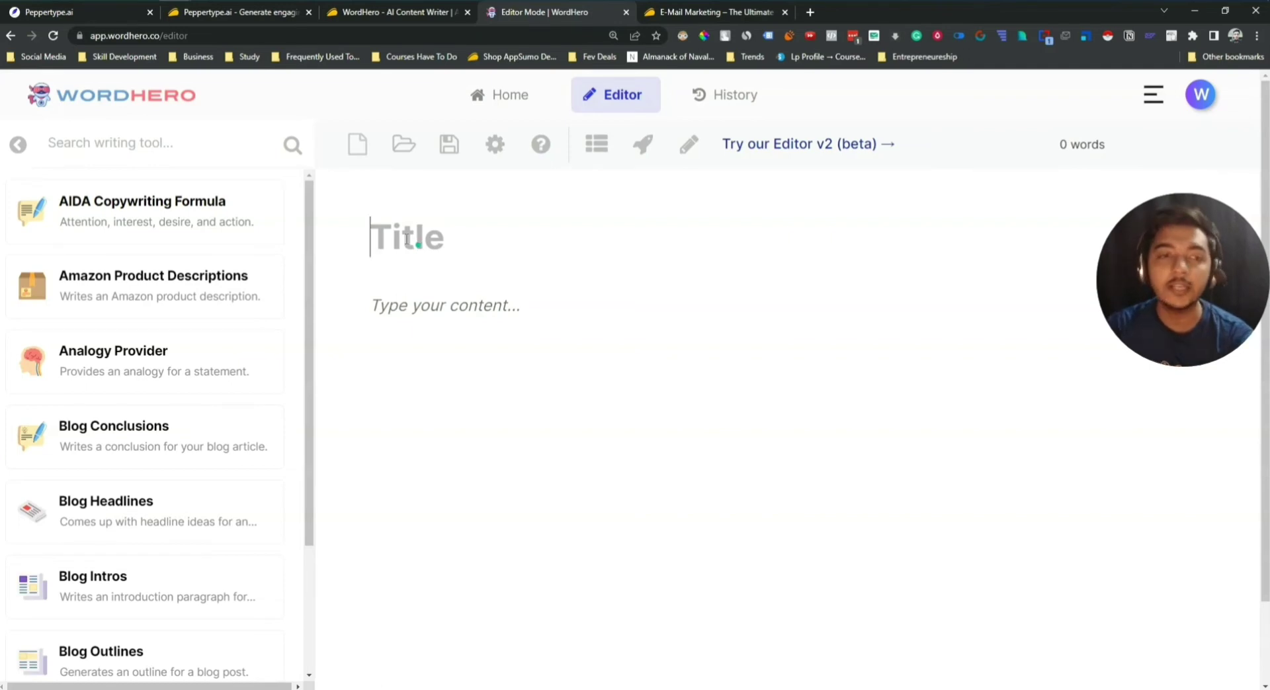
{"action": "left_click", "coordinate": [173, 144]}
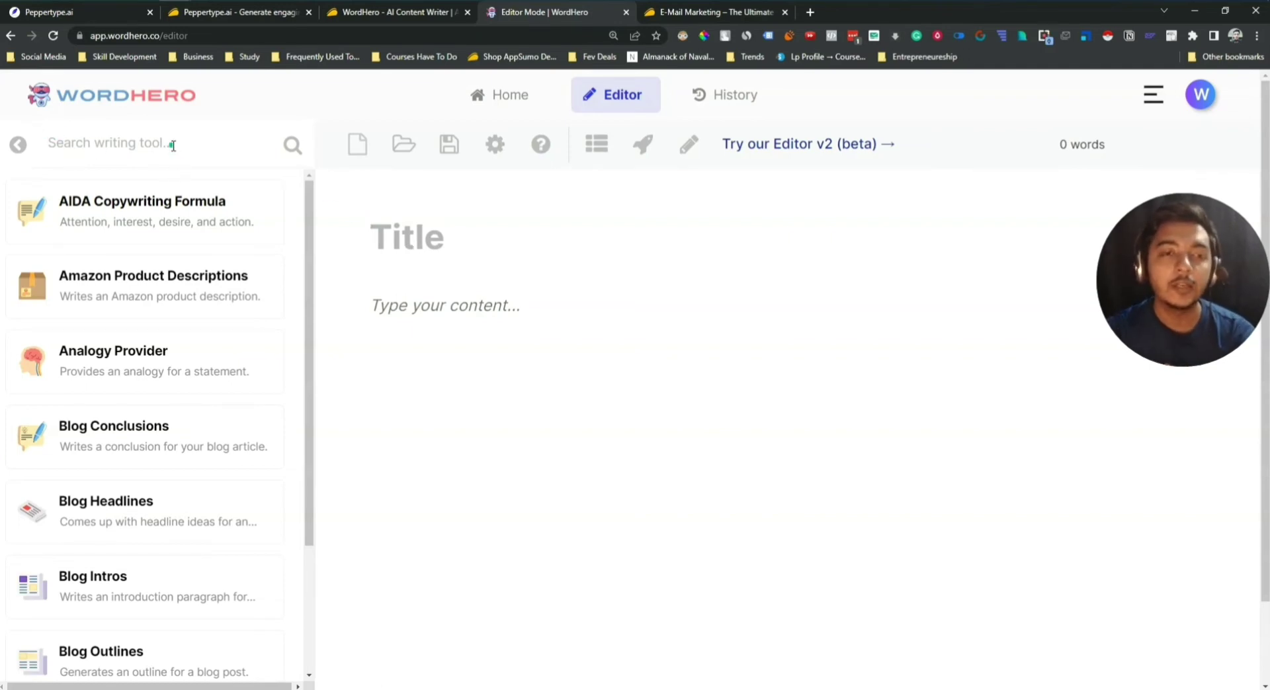
{"action": "type", "text": "til"}
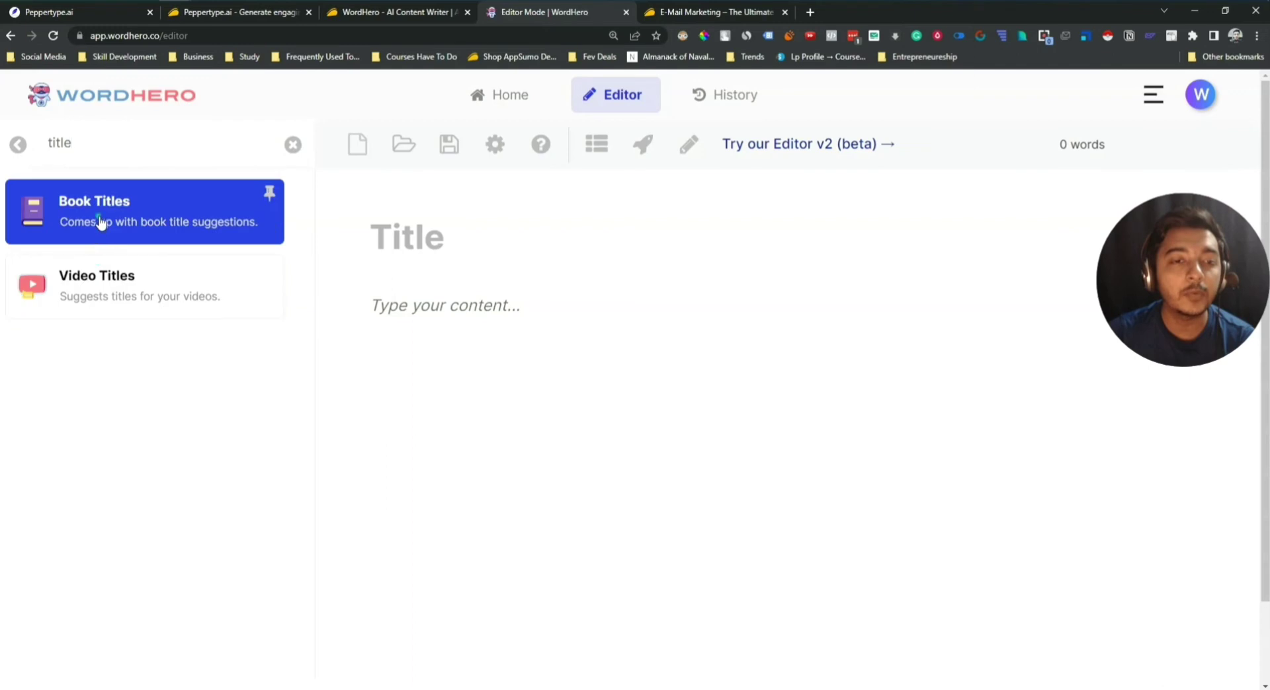
Search the writing tools for "blog" and open the Blog Headlines tool
{"action": "double_click", "coordinate": [113, 156]}
{"action": "type", "text": "bl"}
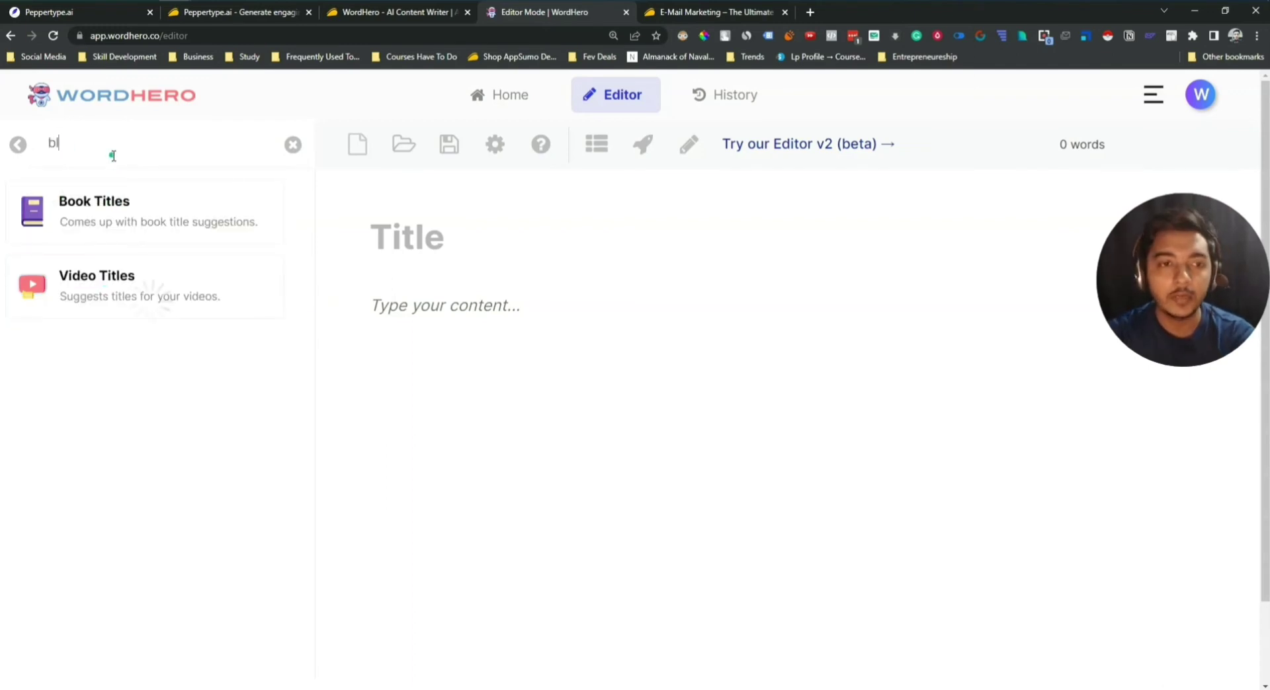
{"action": "type", "text": "og"}
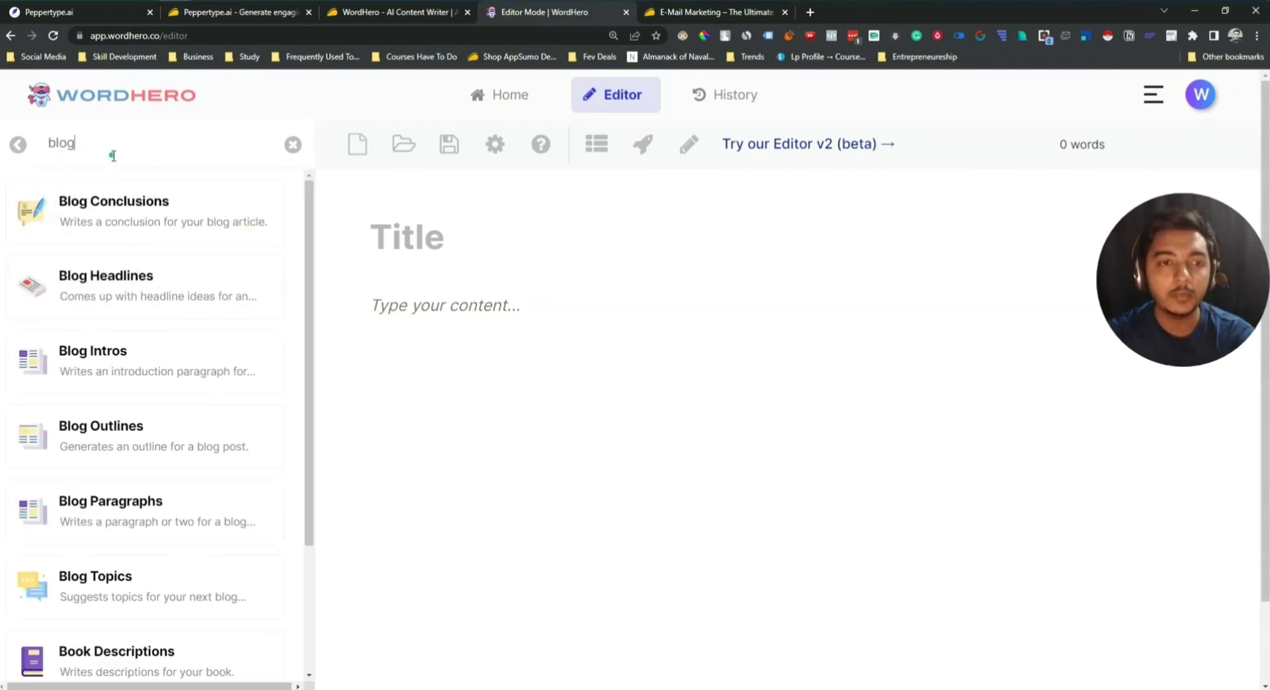
{"action": "left_click", "coordinate": [111, 291]}
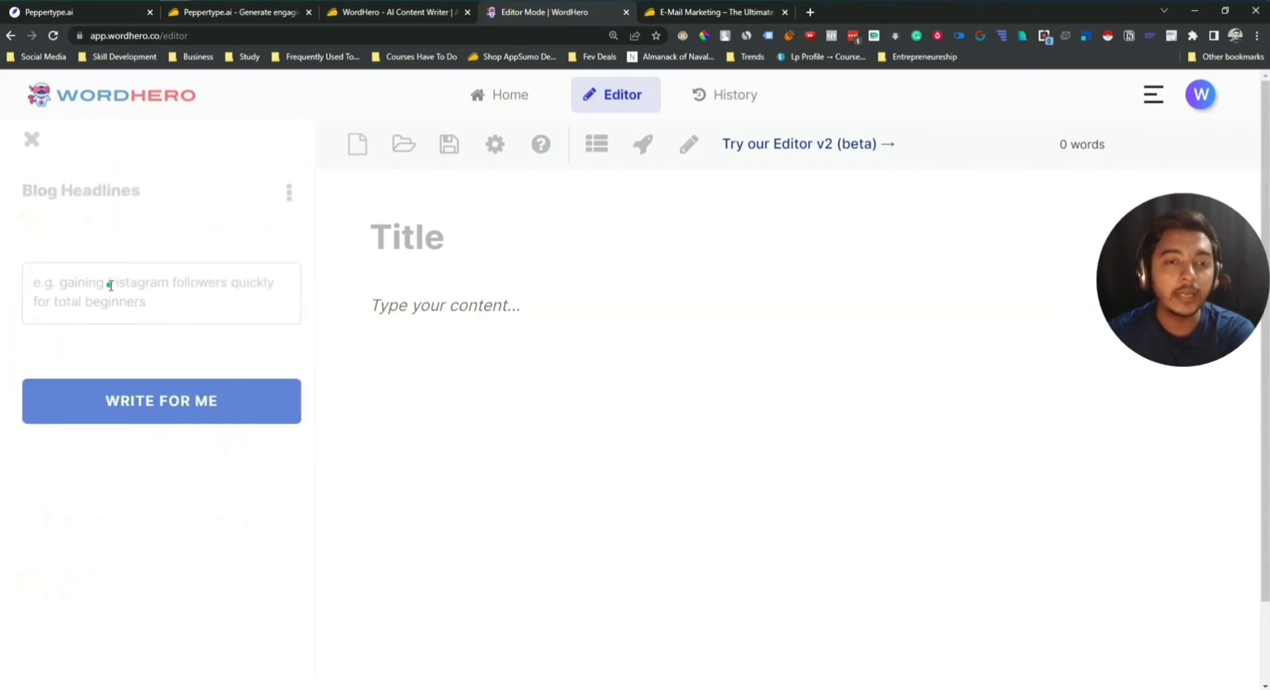
Generate blog headlines for the topic "How to run successful email marketing campaign"
{"action": "left_click", "coordinate": [100, 289]}
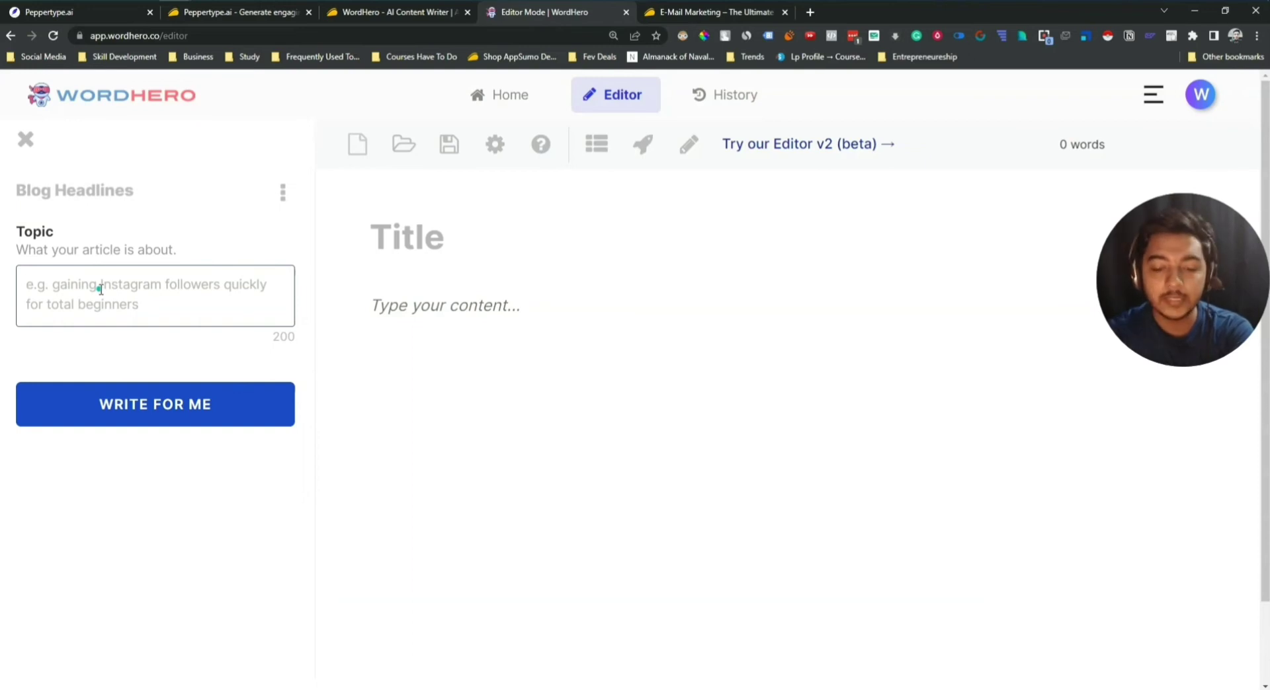
{"action": "type", "text": "How to run successful ema"}
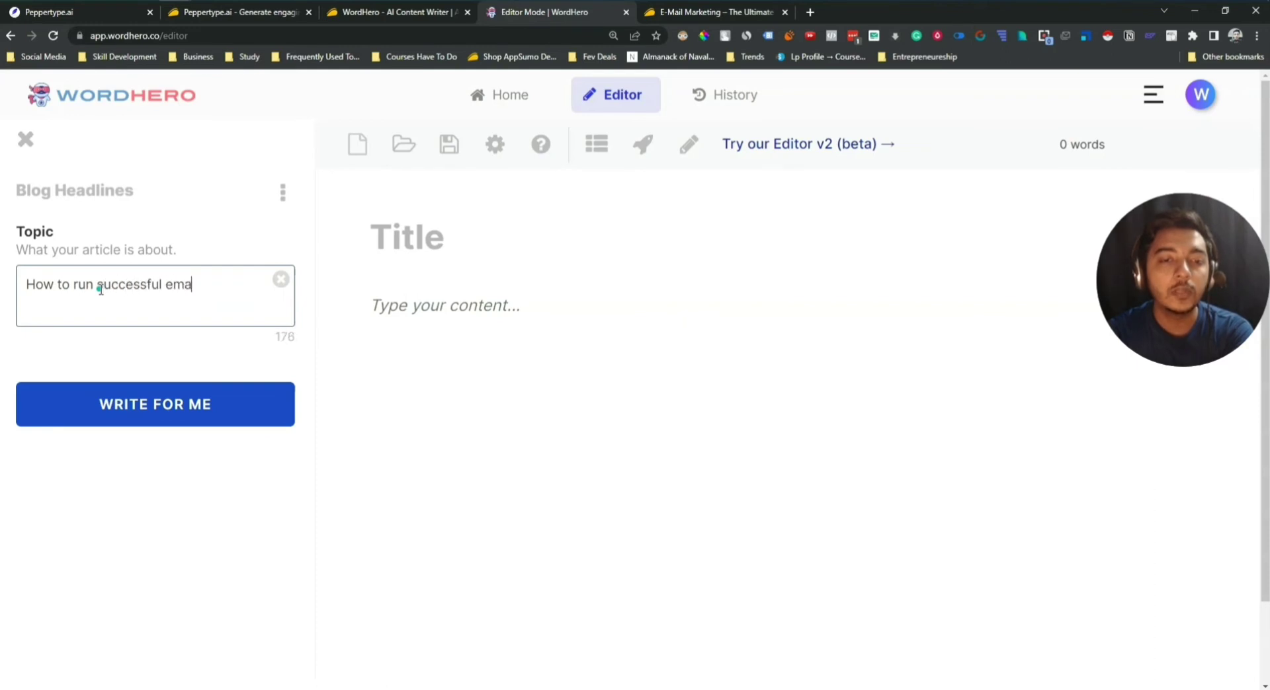
{"action": "type", "text": "mpaign"}
{"action": "left_click", "coordinate": [156, 410]}
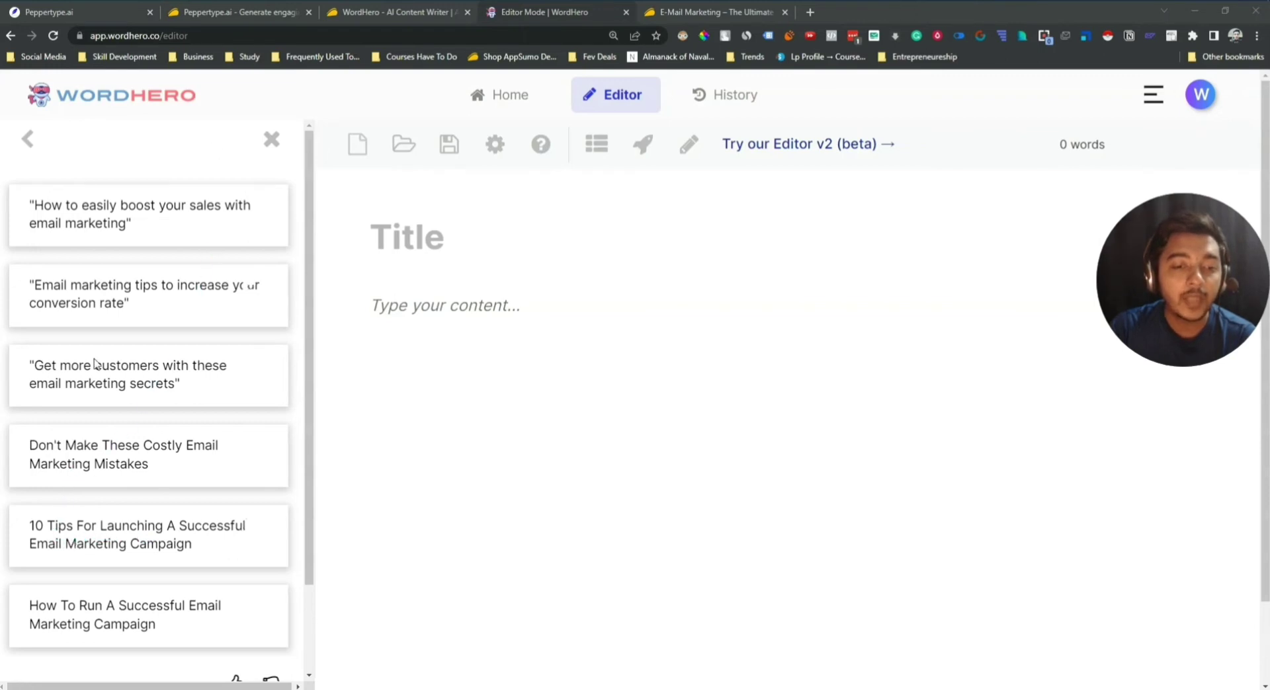
Copy the generated headline "Don't Make These Costly Email Marketing Mistakes" into the document's title and save the document
{"action": "left_click", "coordinate": [91, 461]}
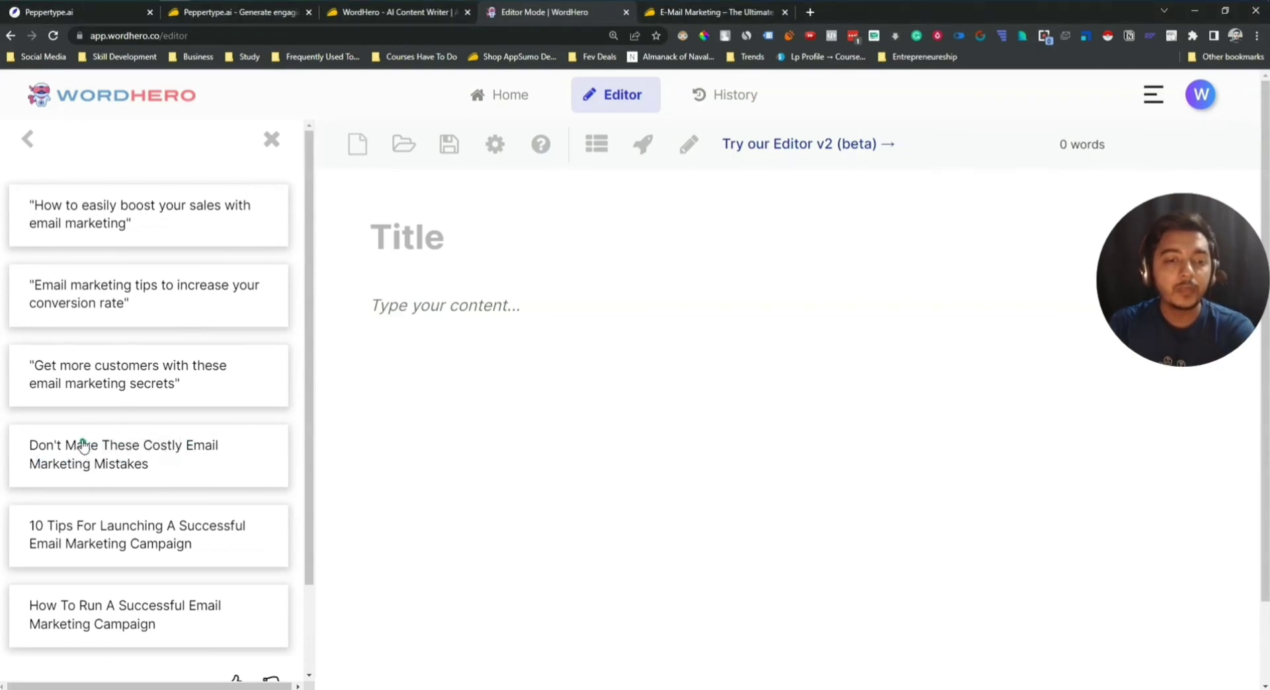
{"action": "left_click", "coordinate": [431, 229]}
{"action": "key", "text": "ctrl+v"}
{"action": "left_click_drag", "start_coordinate": [471, 255], "coordinate": [363, 278]}
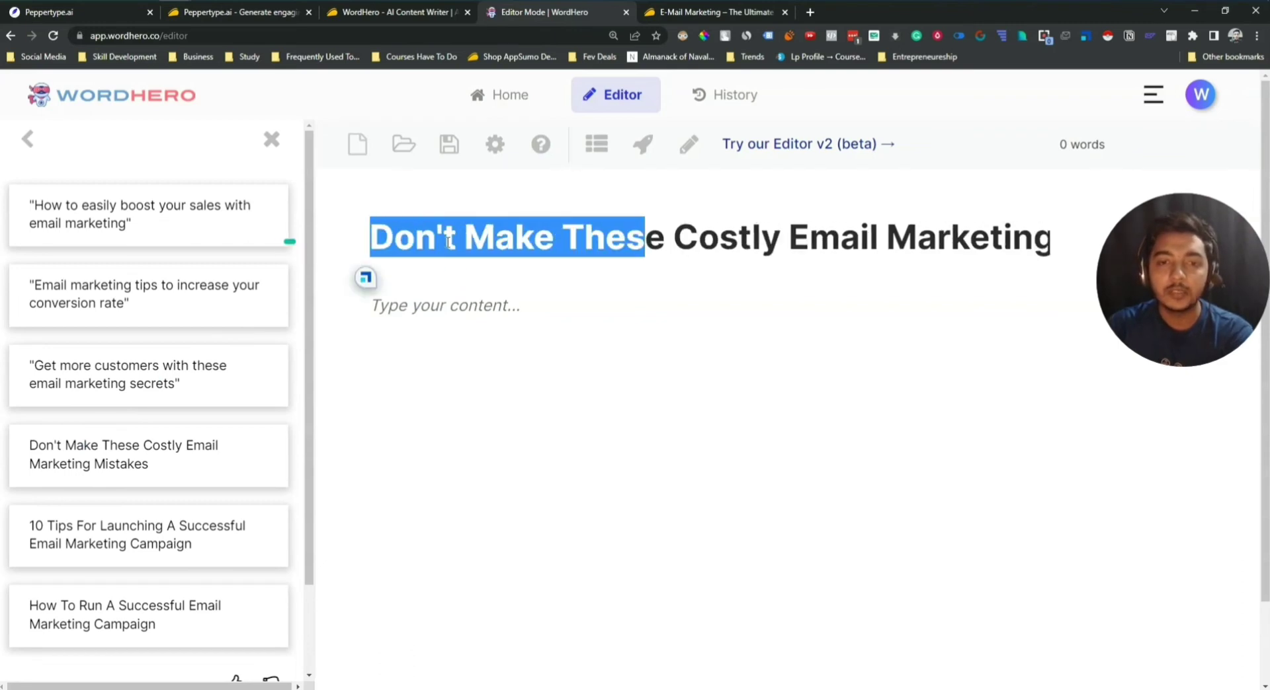
{"action": "left_click", "coordinate": [564, 236]}
{"action": "left_click_drag", "start_coordinate": [575, 235], "coordinate": [777, 237]}
{"action": "left_click", "coordinate": [778, 237]}
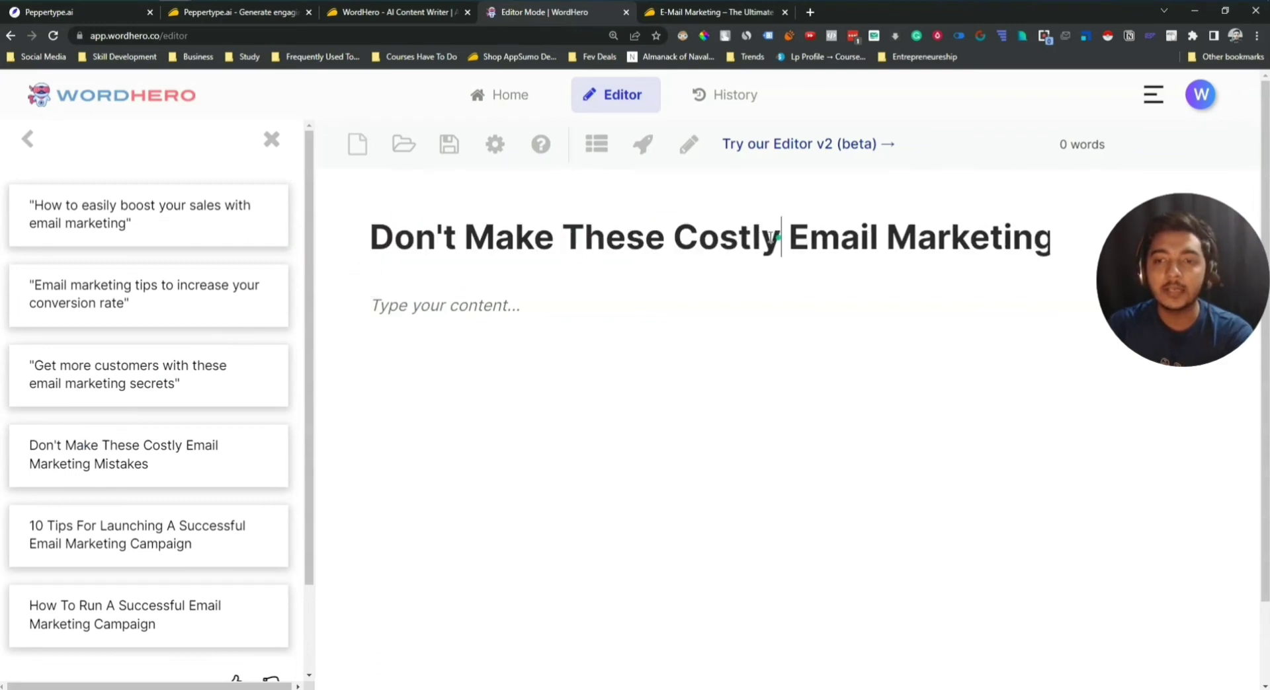
{"action": "left_click", "coordinate": [519, 309]}
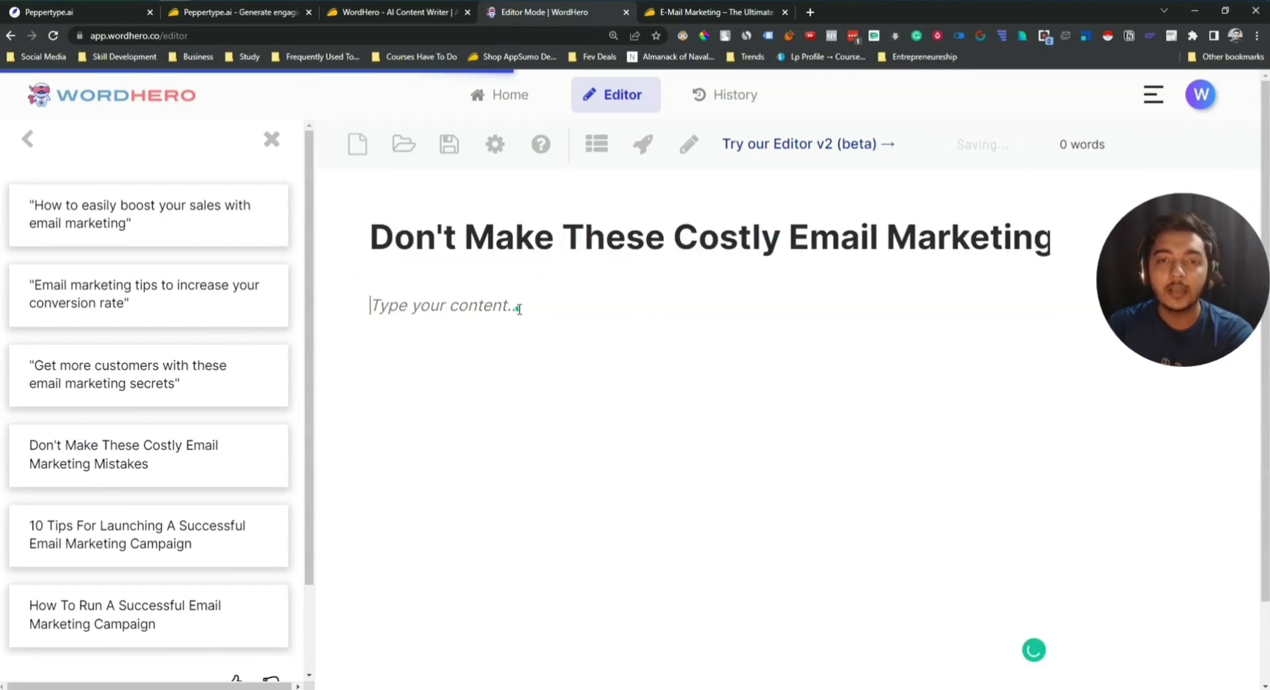
{"action": "left_click", "coordinate": [450, 145]}
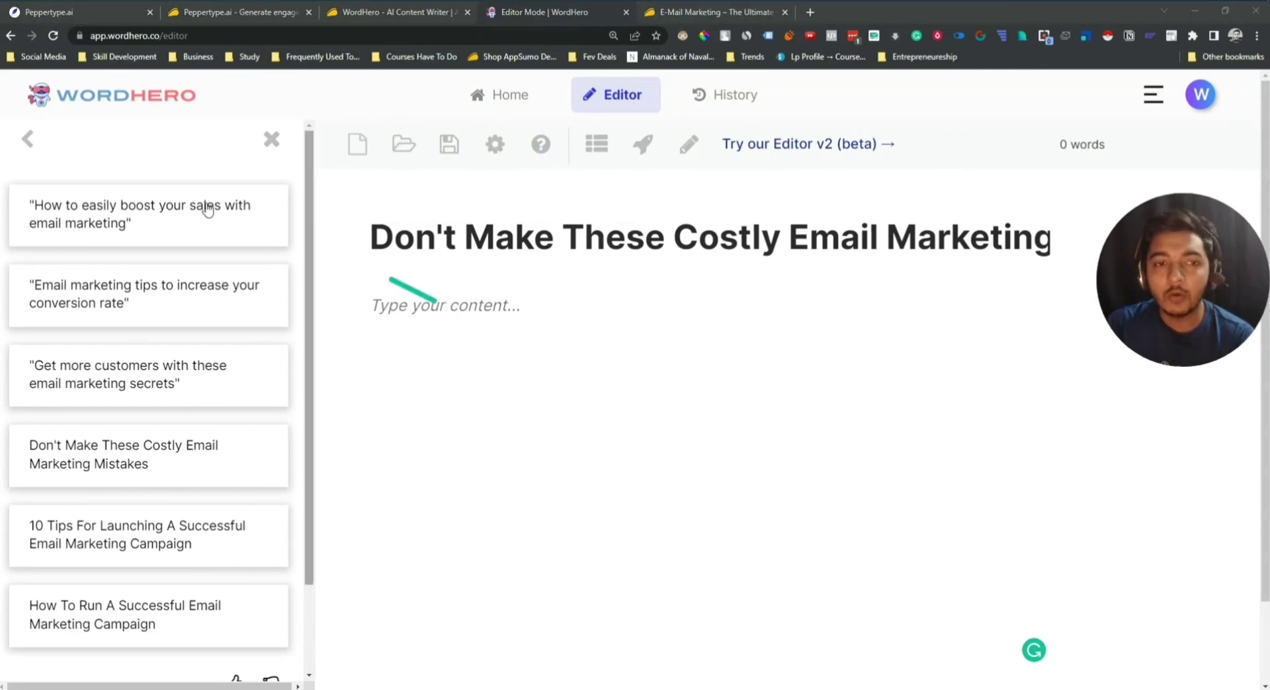
Leave the Blog Headlines tool, search the writing tools for "outline" and open Blog Outlines
{"action": "left_click", "coordinate": [25, 140]}
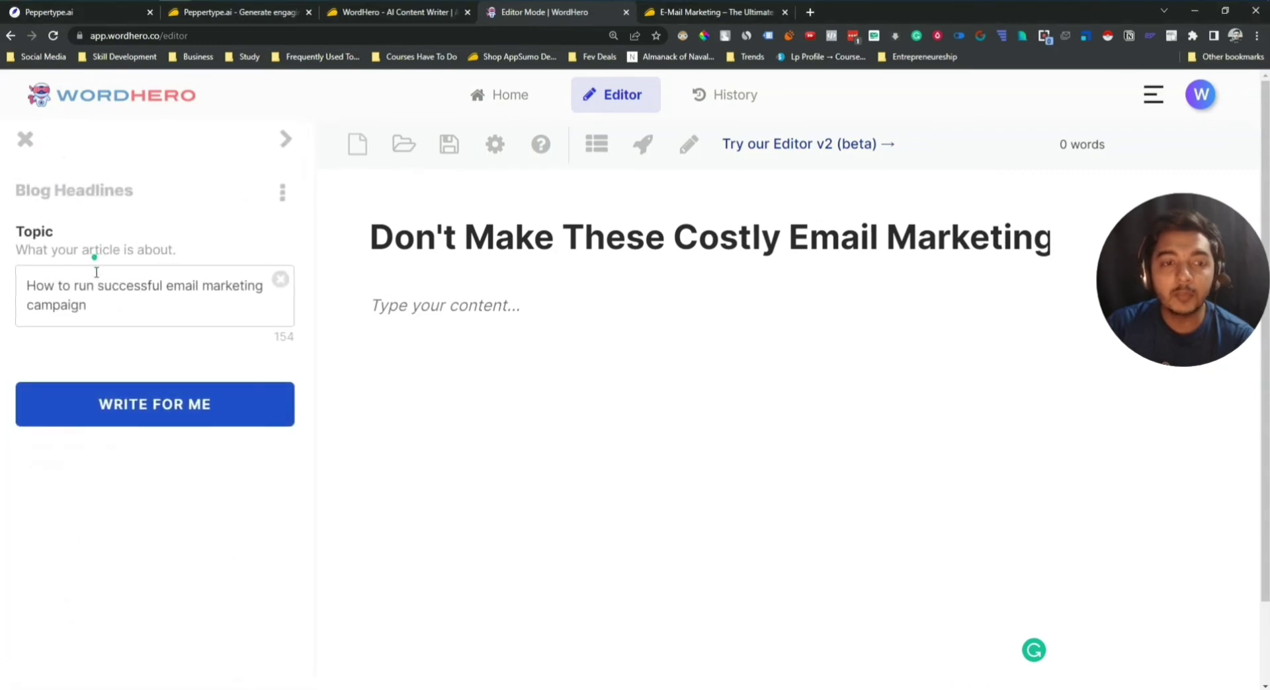
{"action": "left_click", "coordinate": [29, 141]}
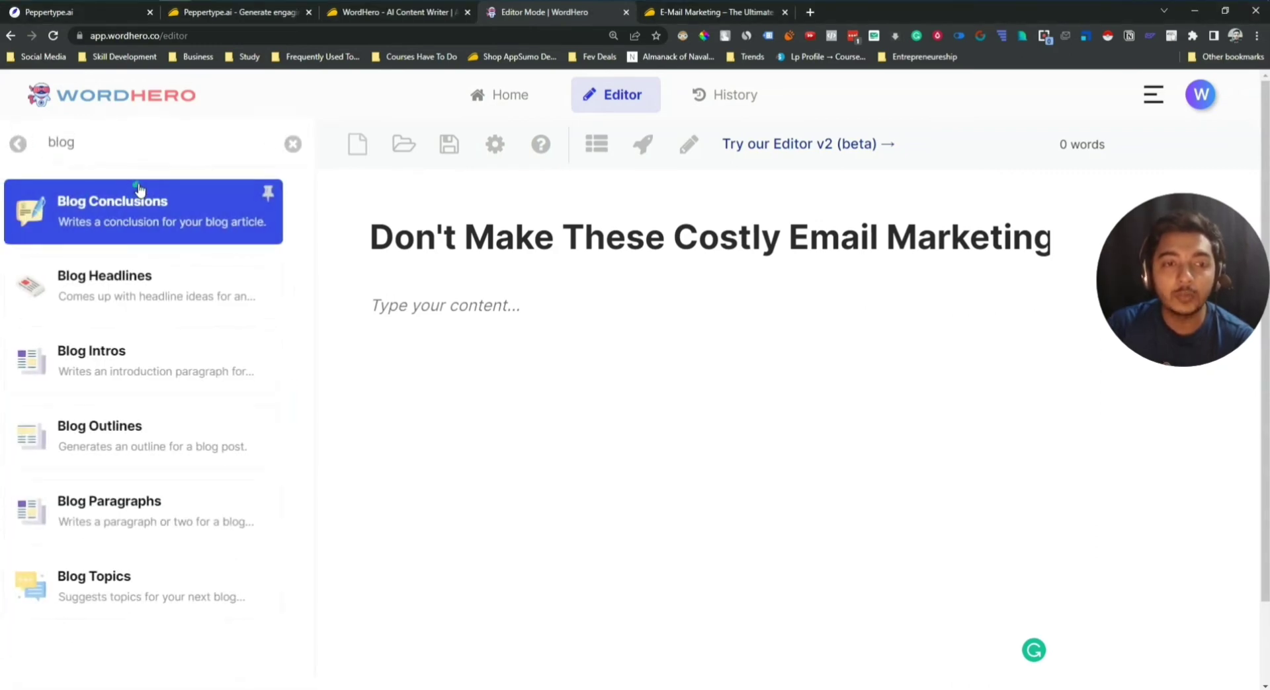
{"action": "double_click", "coordinate": [141, 142]}
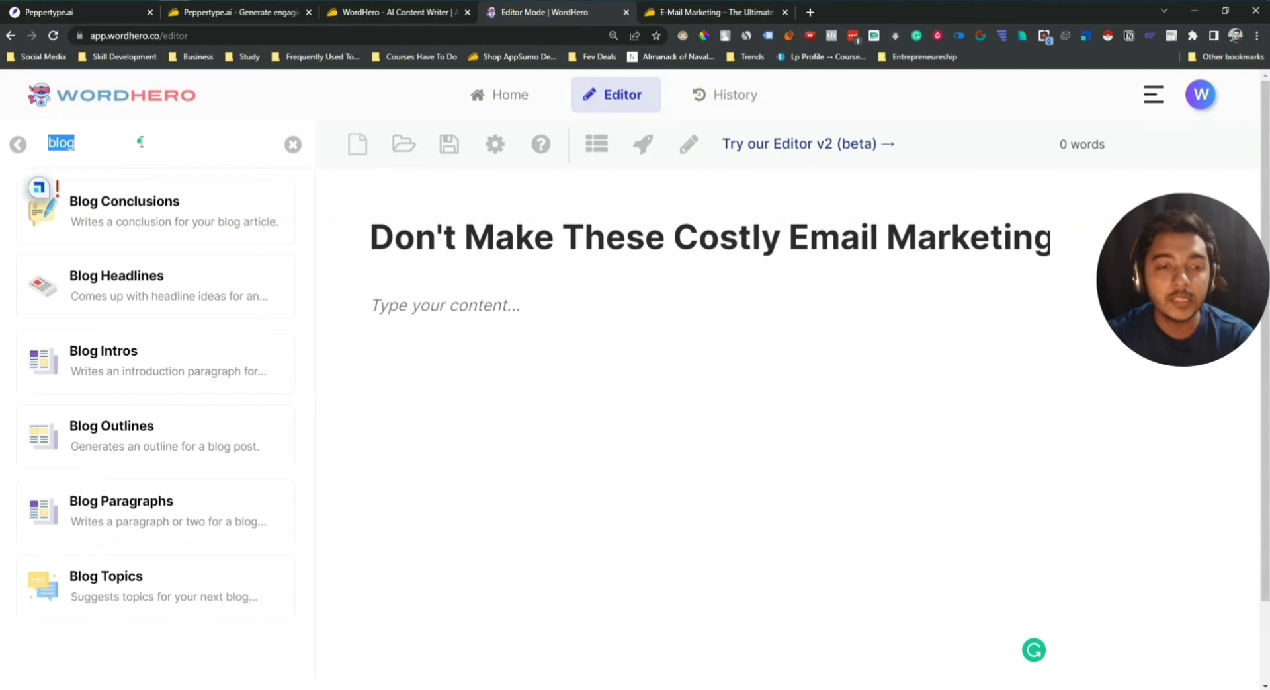
{"action": "type", "text": "outline"}
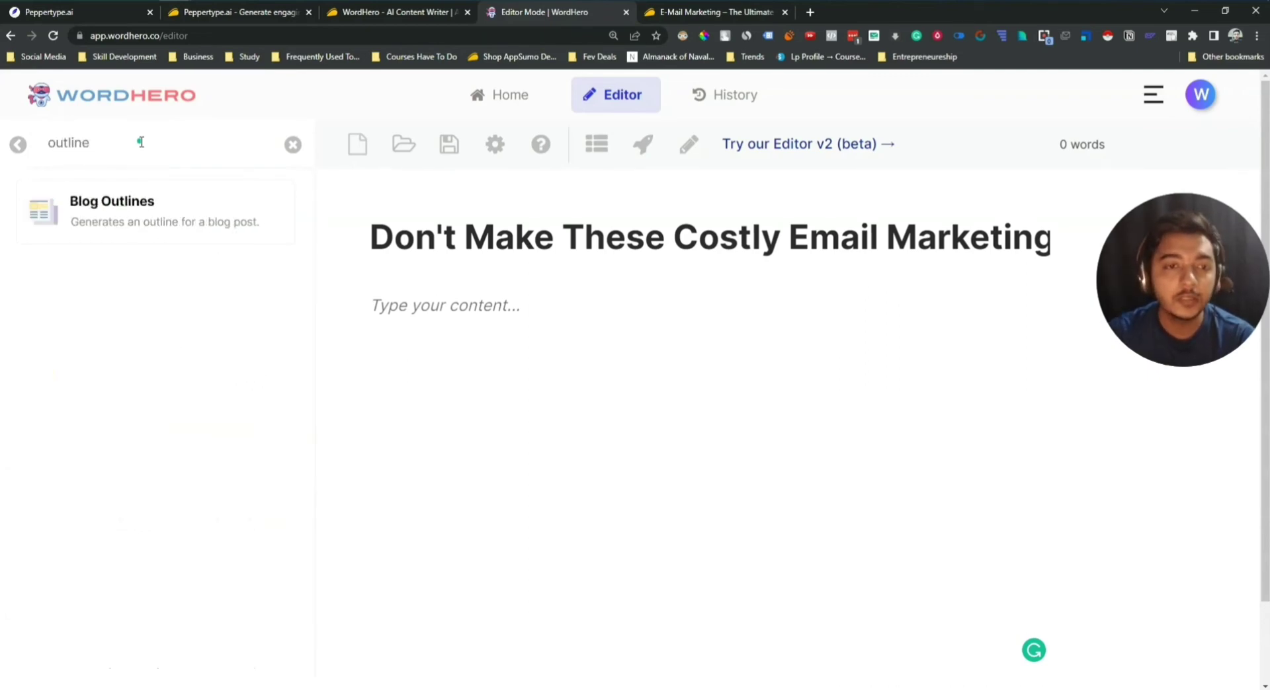
{"action": "left_click", "coordinate": [119, 215]}
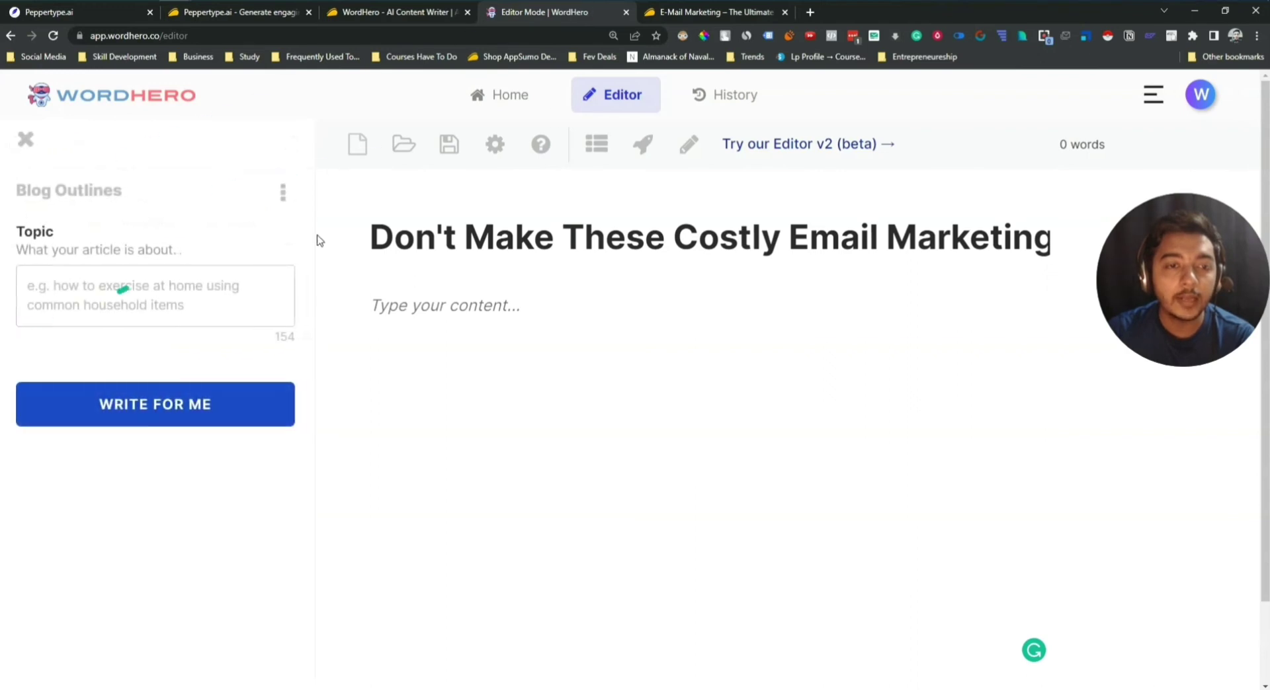
Generate blog outlines using the document's title, "Don't Make These Costly Email Marketing Mistakes", as the topic
{"action": "triple_click", "coordinate": [471, 237]}
{"action": "right_click", "coordinate": [471, 235]}
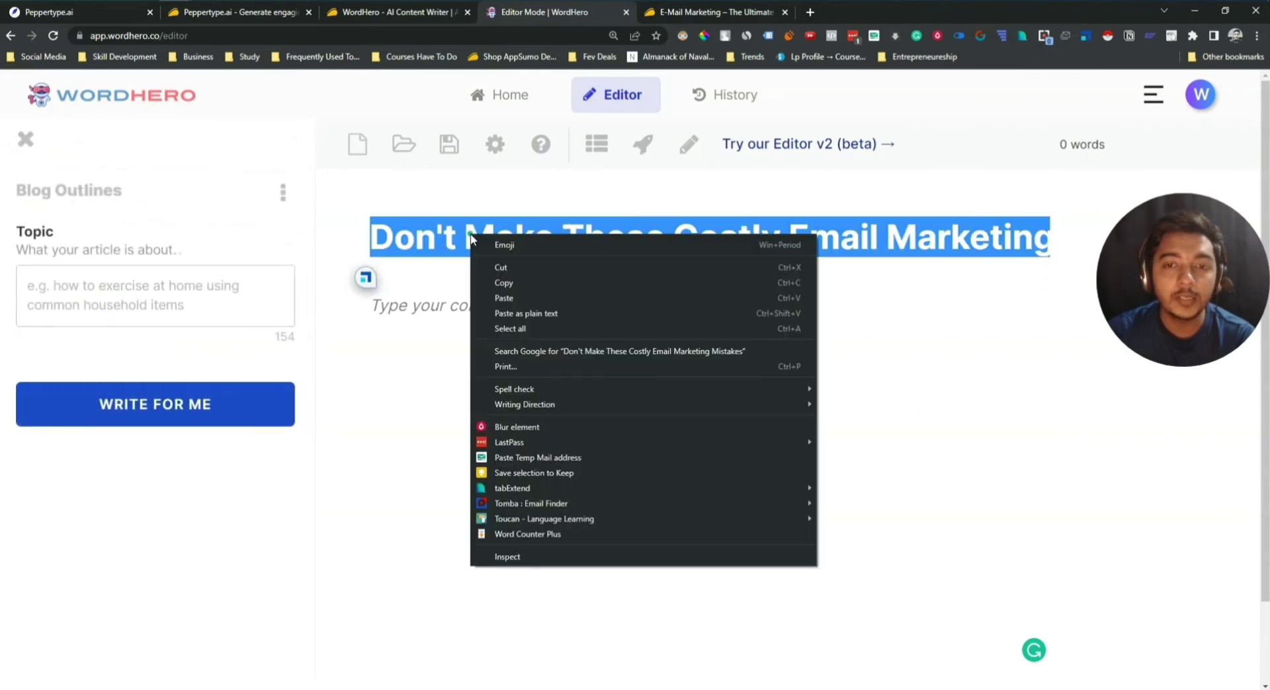
{"action": "left_click", "coordinate": [514, 282]}
{"action": "left_click", "coordinate": [167, 305]}
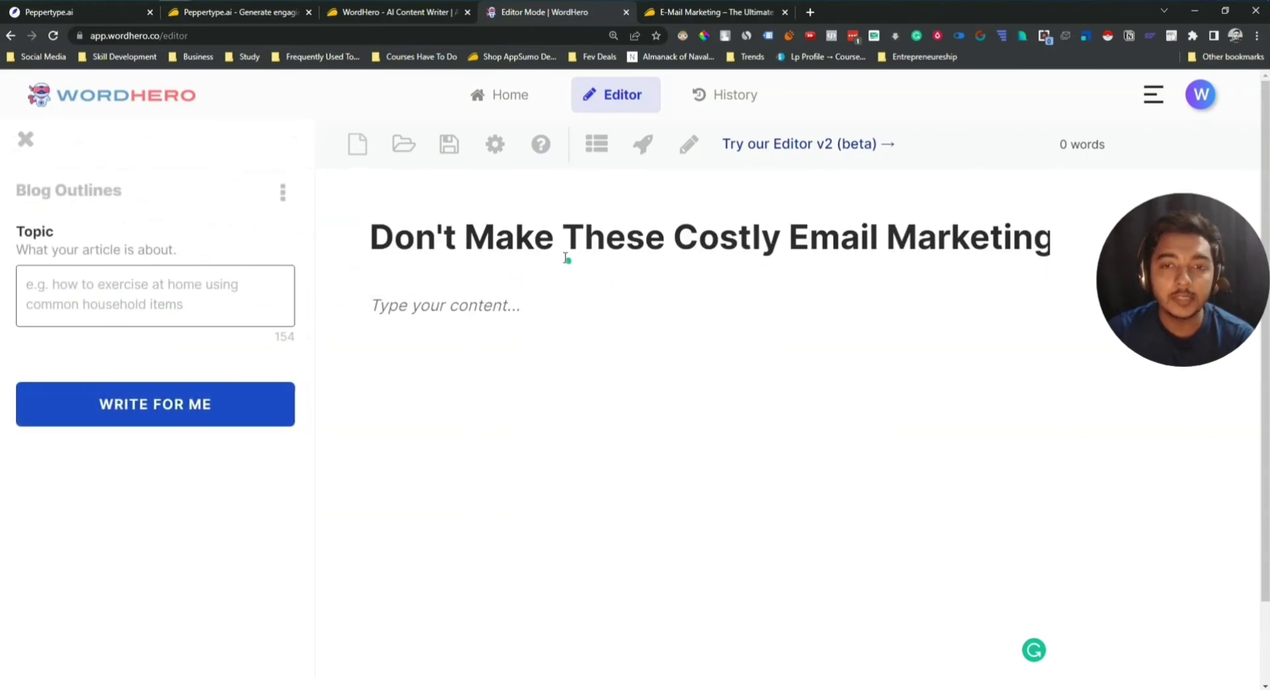
{"action": "key", "text": "ctrl+v"}
{"action": "left_click", "coordinate": [223, 416]}
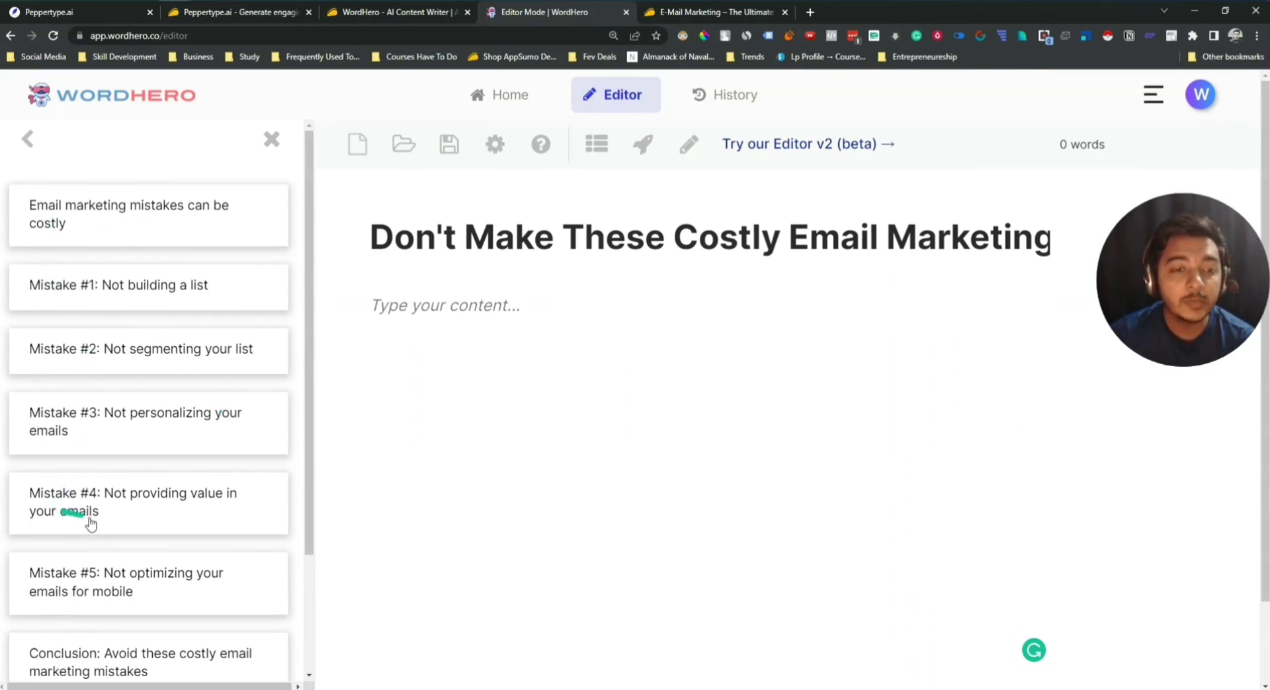
Copy the outline headings "Email marketing mistakes can be costly" and "Mistake #1: Not building a list" into the document body on separate lines
{"action": "scroll", "coordinate": [92, 522], "scroll_direction": "down", "scroll_amount": 2}
{"action": "scroll", "coordinate": [90, 532], "scroll_direction": "down", "scroll_amount": 1}
{"action": "scroll", "coordinate": [74, 539], "scroll_direction": "up", "scroll_amount": 3}
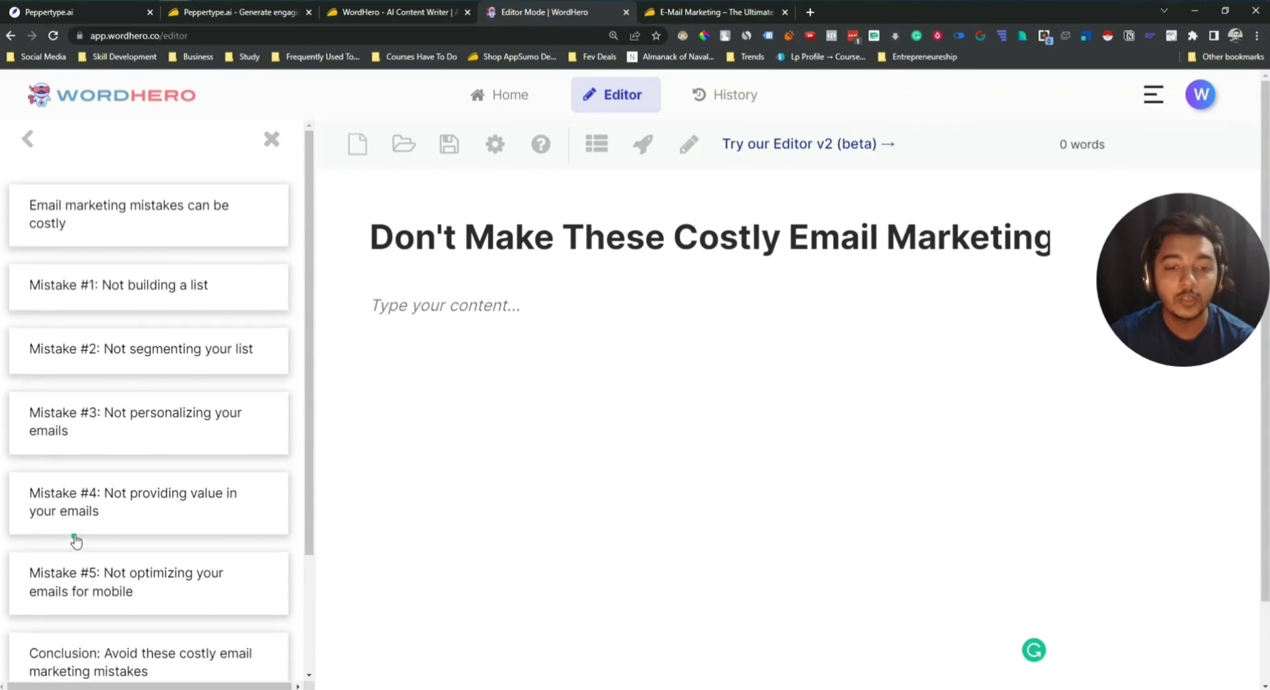
{"action": "left_click", "coordinate": [99, 208]}
{"action": "left_click", "coordinate": [450, 304]}
{"action": "key", "text": "ctrl+v"}
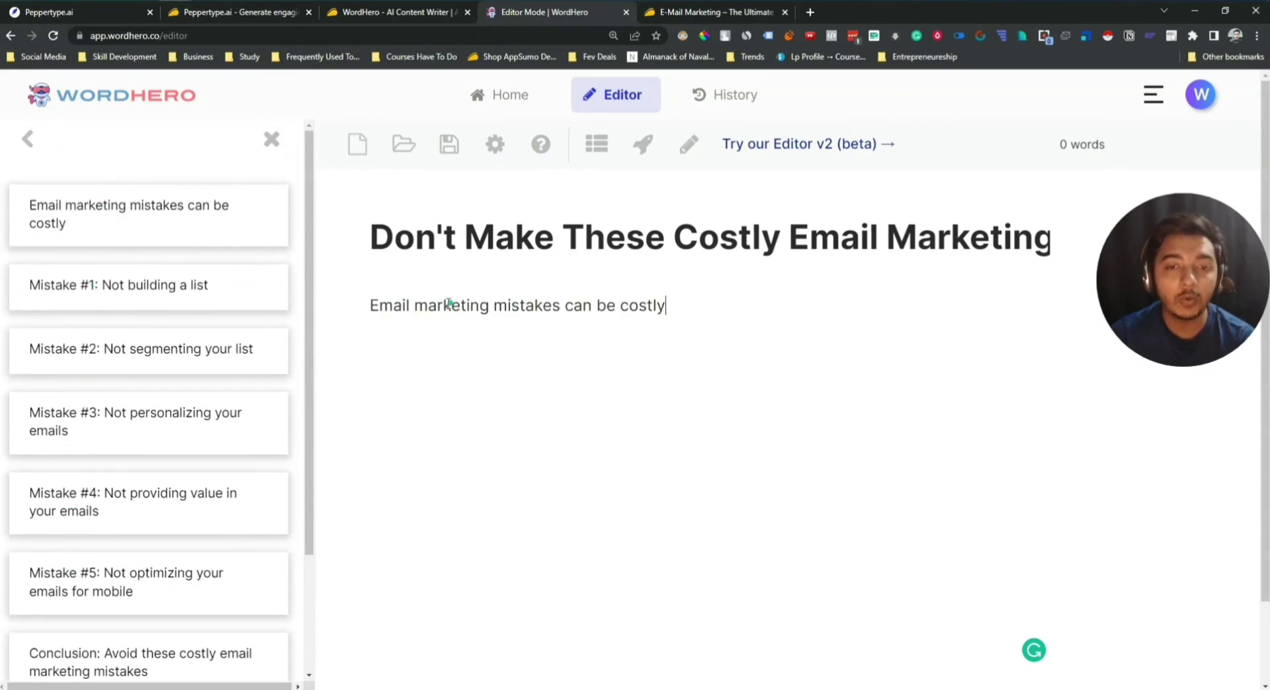
{"action": "left_click", "coordinate": [61, 290]}
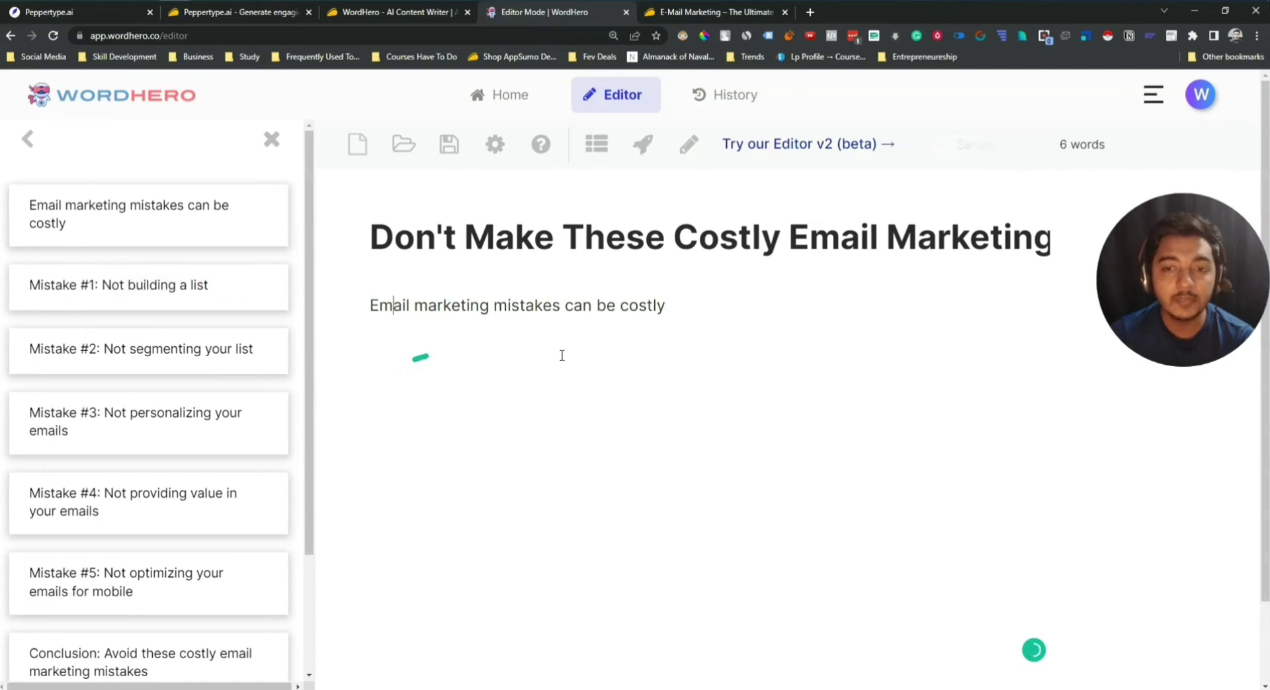
{"action": "left_click", "coordinate": [695, 324]}
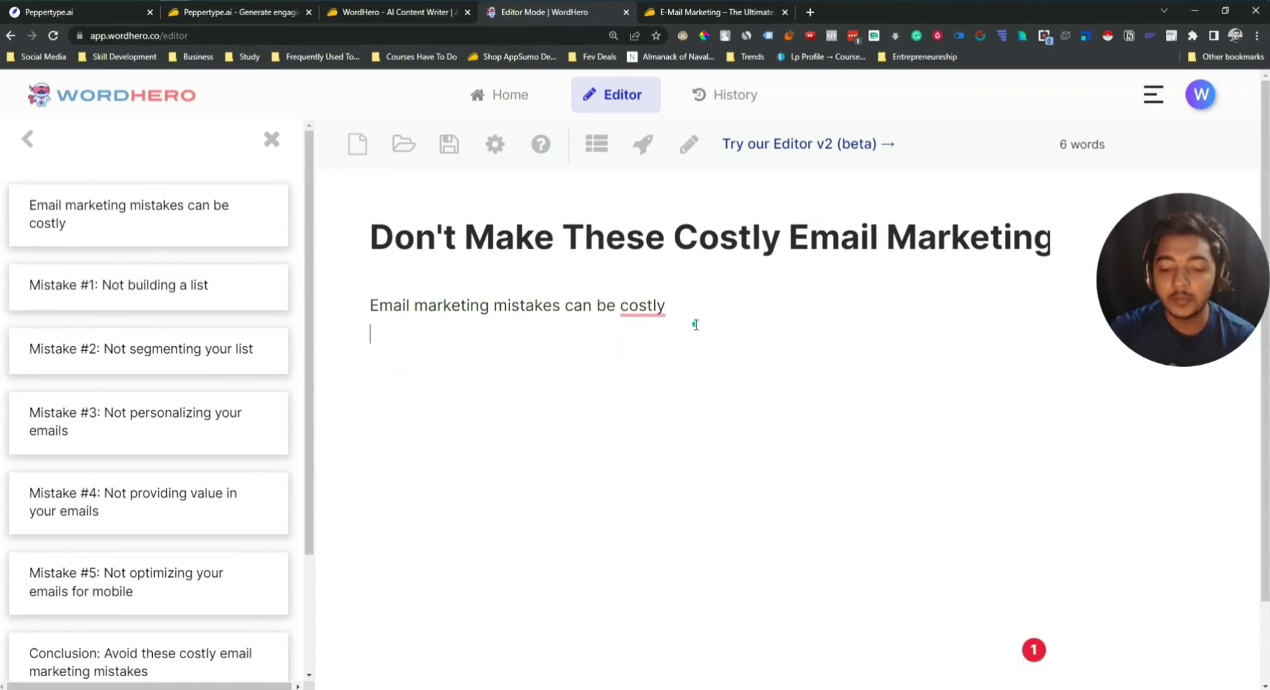
{"action": "key", "text": "ctrl+v"}
Add the generated headings for Mistake #2, Mistake #3 and Mistake #4 to the document, each on its own line
{"action": "left_click", "coordinate": [131, 349]}
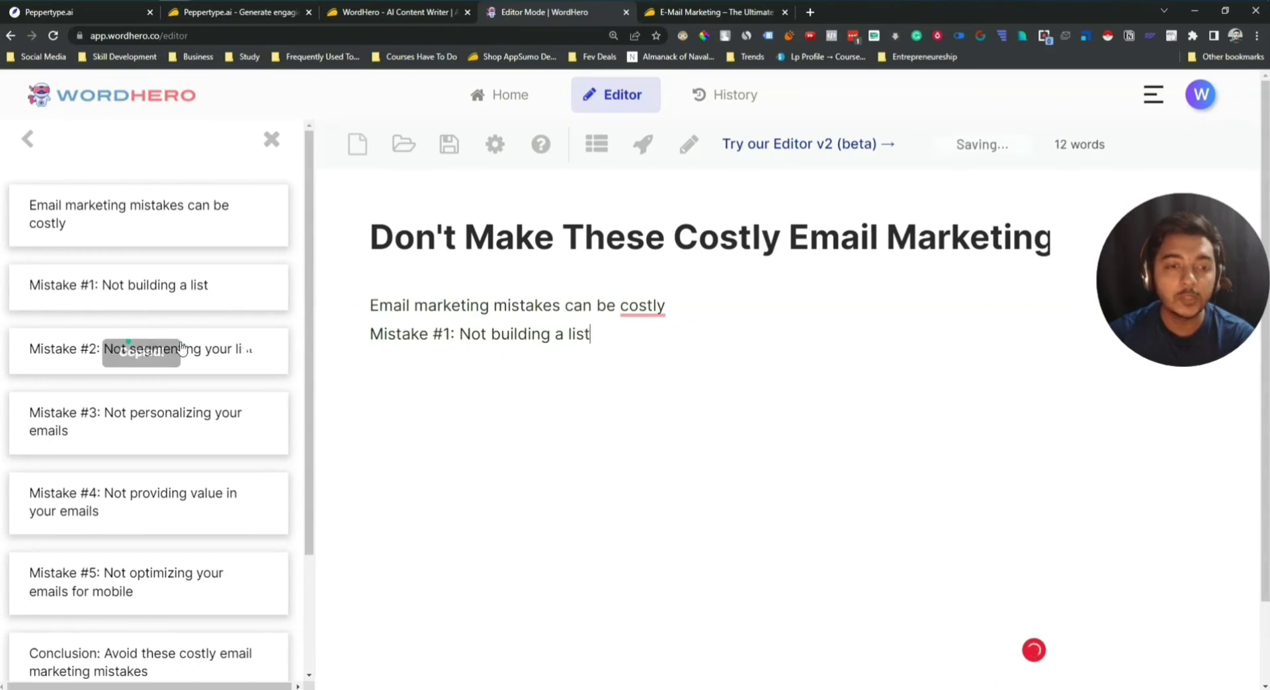
{"action": "key", "text": "Return"}
{"action": "key", "text": "ctrl+v"}
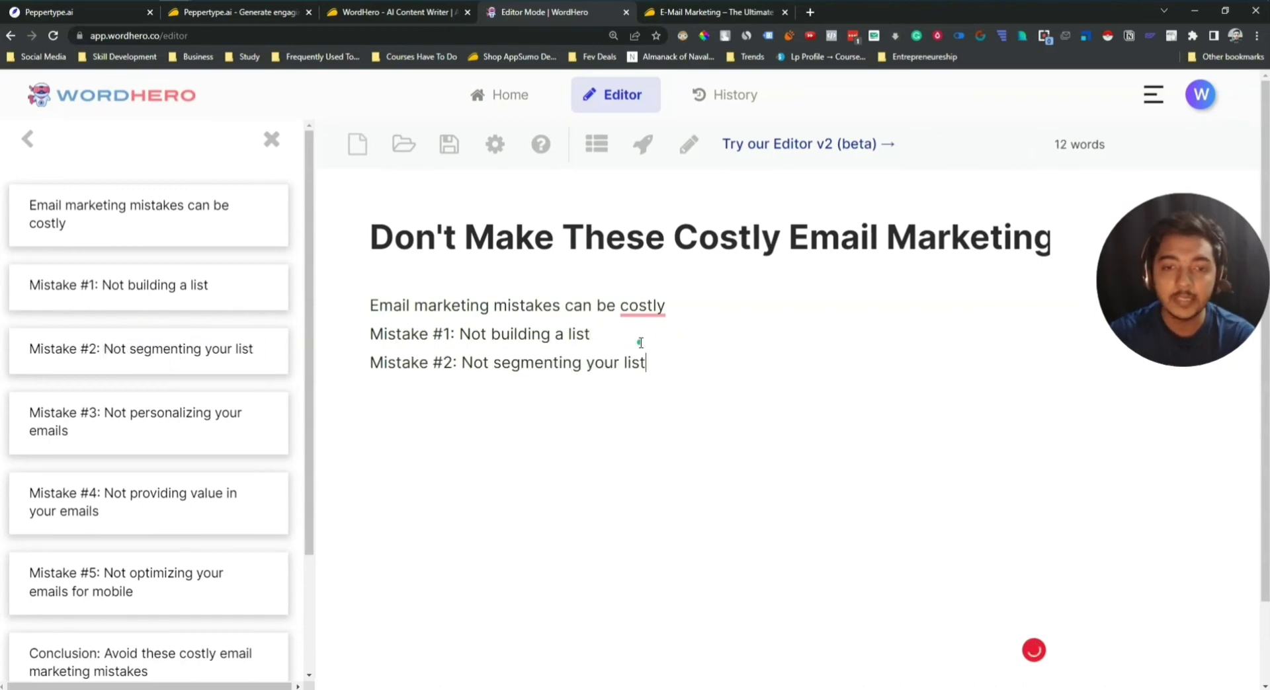
{"action": "left_click", "coordinate": [93, 425]}
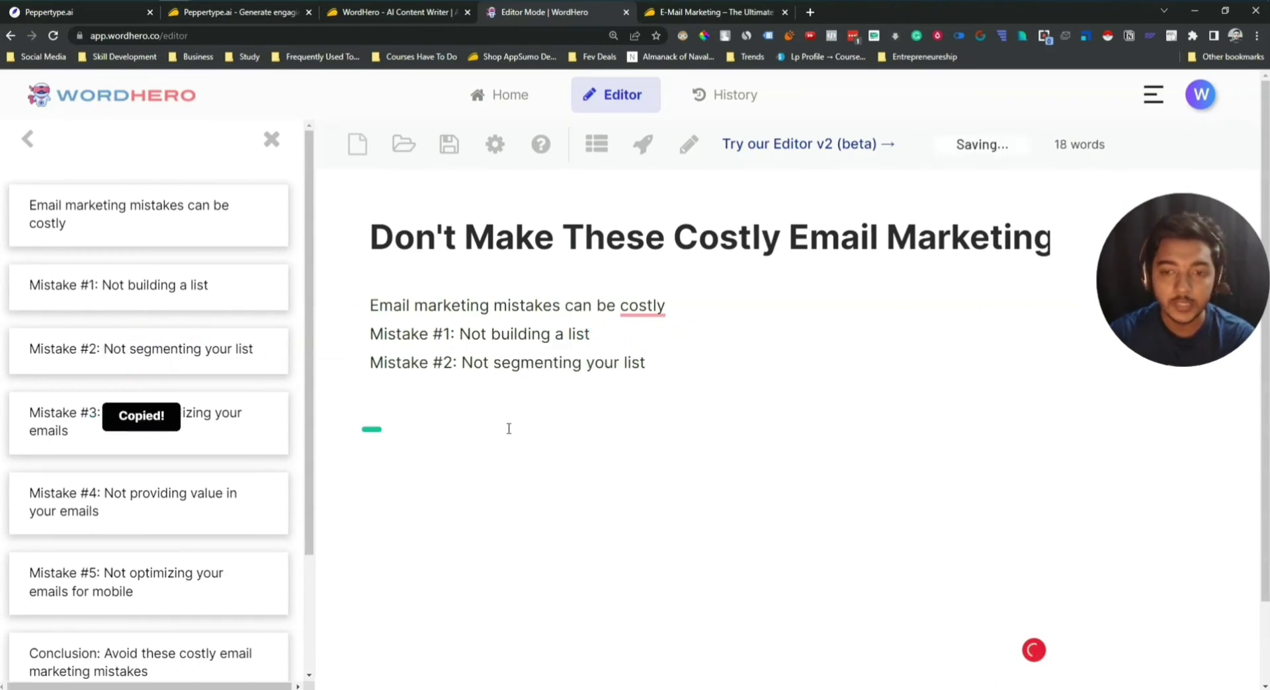
{"action": "key", "text": "ctrl+v"}
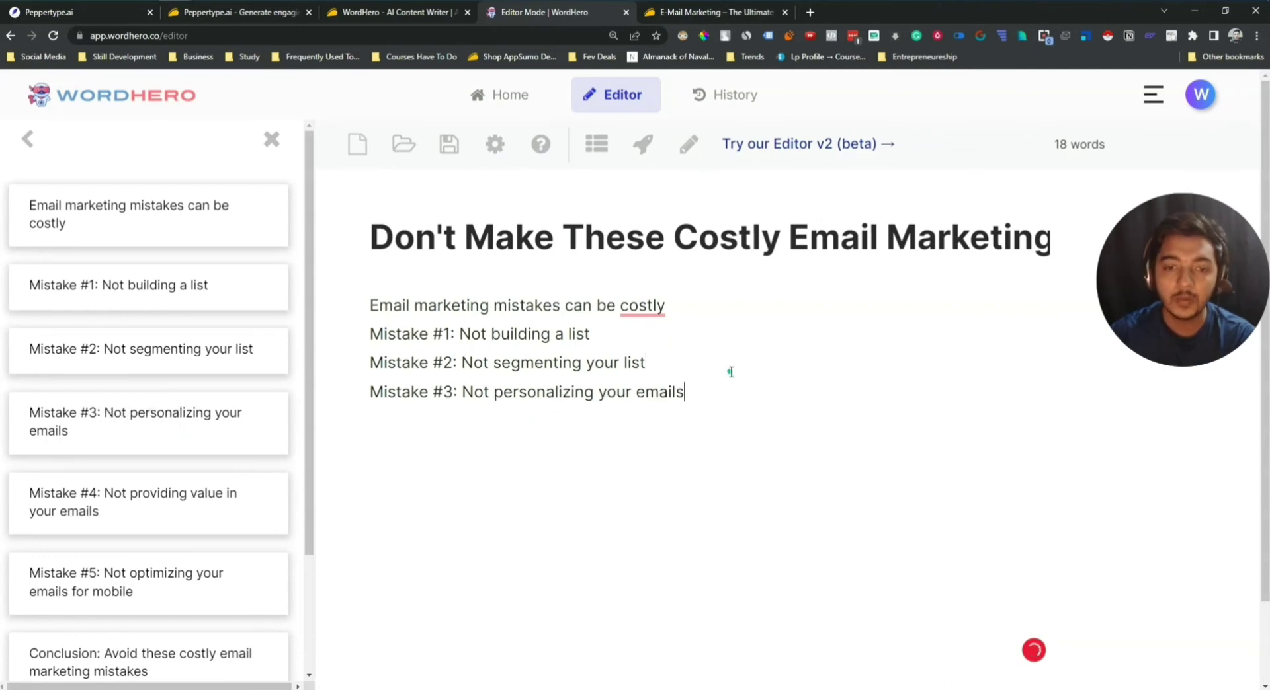
{"action": "left_click", "coordinate": [148, 492]}
{"action": "left_click", "coordinate": [738, 404]}
{"action": "key", "text": "Return"}
{"action": "key", "text": "ctrl+v"}
Add "Mistake #5: Not optimizing your emails for mobile" and "Conclusion: Avoid these costly email marketing mistakes" below the other outline headings
{"action": "left_click", "coordinate": [119, 575]}
{"action": "left_click", "coordinate": [758, 430]}
{"action": "key", "text": "Return"}
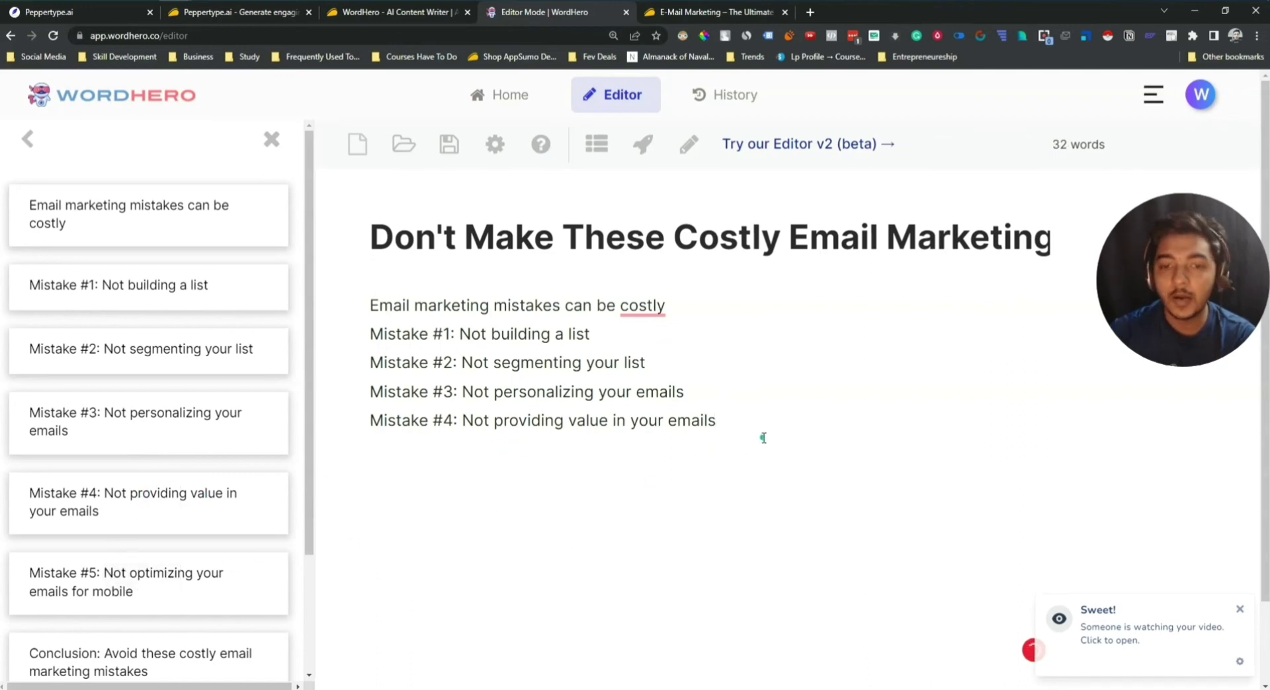
{"action": "key", "text": "ctrl+v"}
{"action": "left_click", "coordinate": [81, 648]}
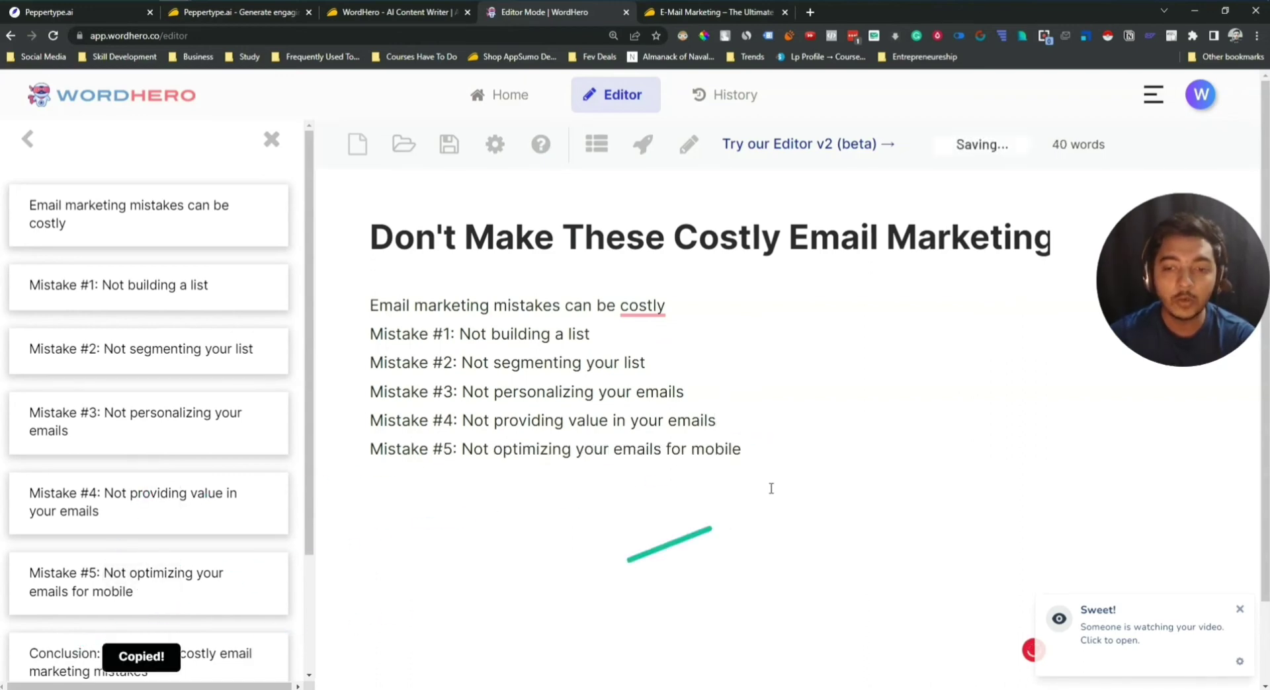
{"action": "left_click", "coordinate": [780, 461]}
{"action": "key", "text": "Return"}
{"action": "key", "text": "ctrl+v"}
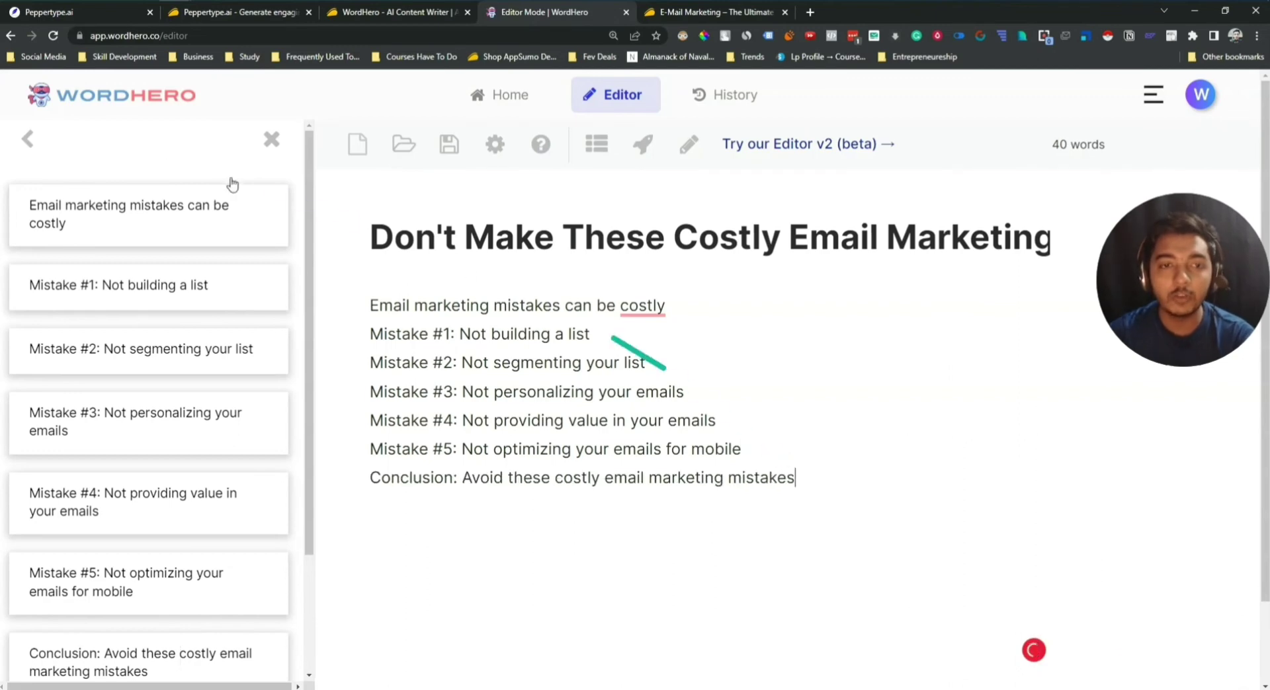
Generate another set of outlines for the same topic and compare its headings with those in the document
{"action": "left_click", "coordinate": [29, 140]}
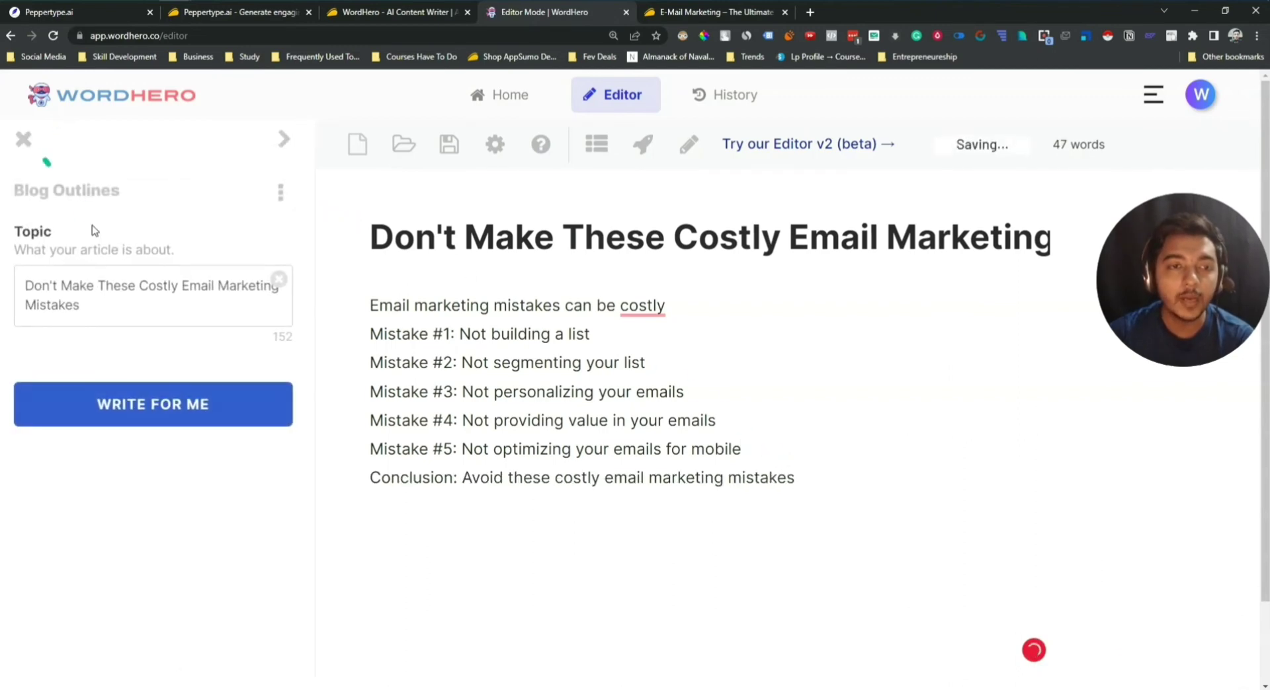
{"action": "left_click", "coordinate": [161, 397]}
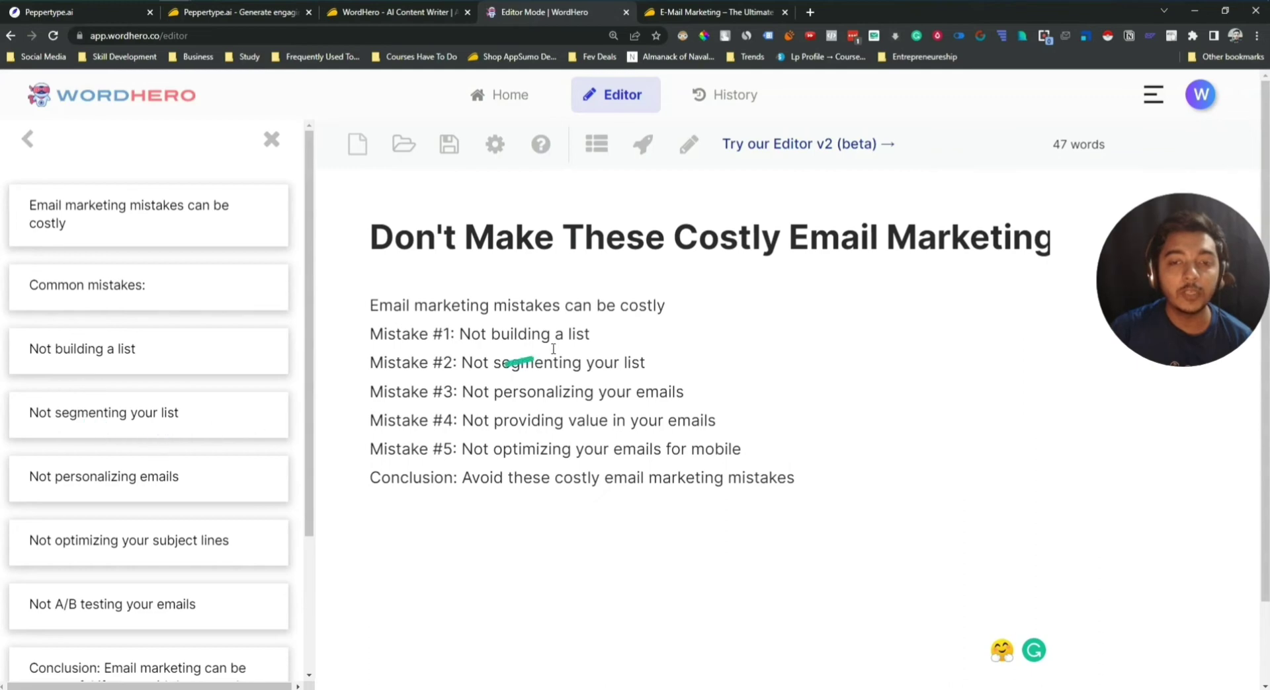
{"action": "left_click_drag", "start_coordinate": [460, 332], "coordinate": [630, 395]}
{"action": "left_click", "coordinate": [366, 405]}
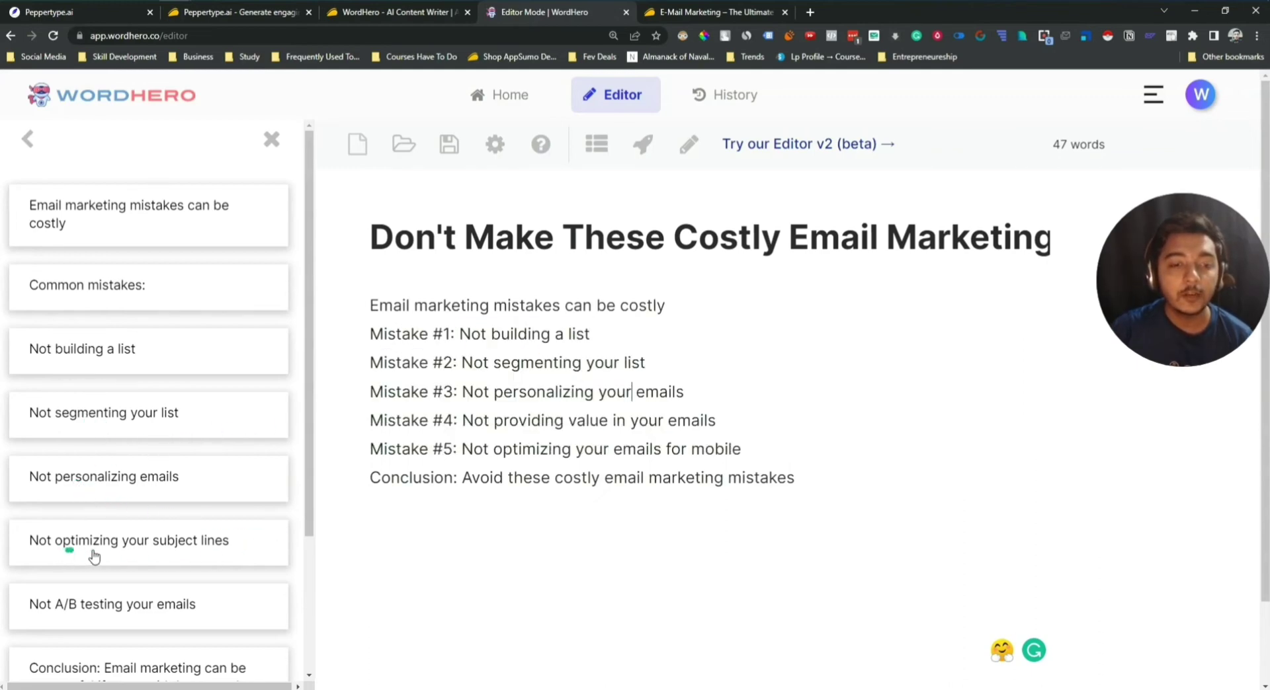
{"action": "mouse_move", "coordinate": [243, 559]}
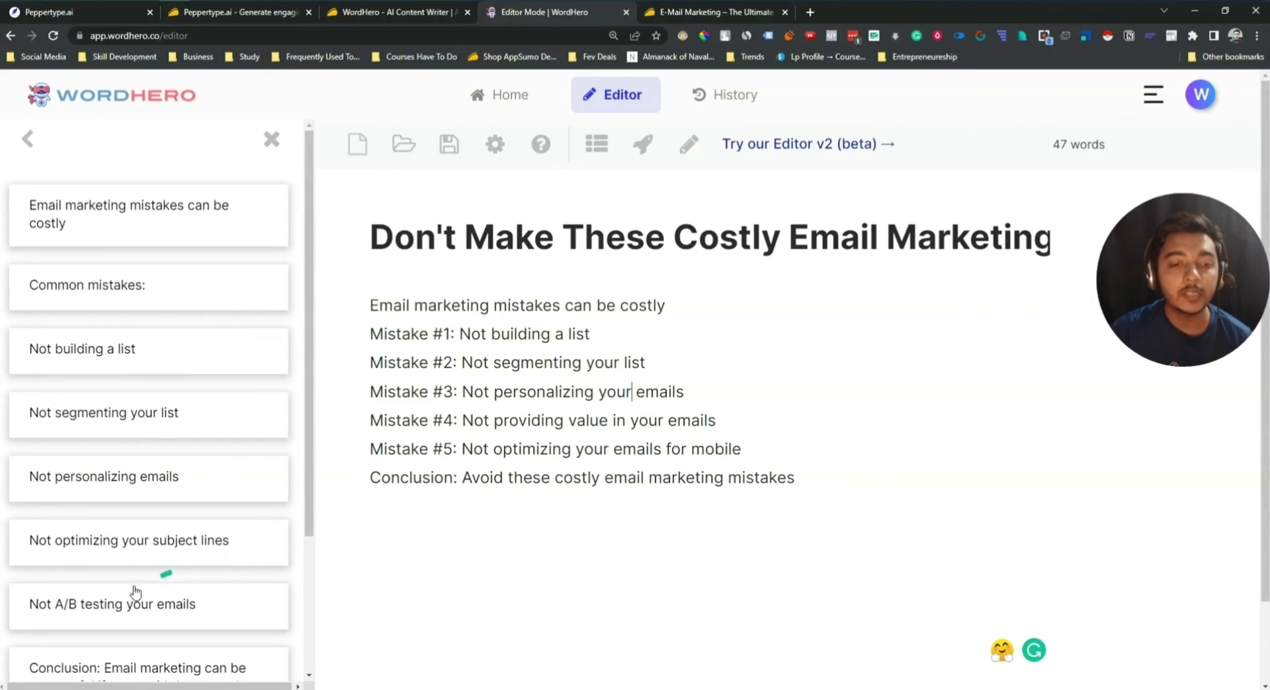
{"action": "mouse_move", "coordinate": [257, 487]}
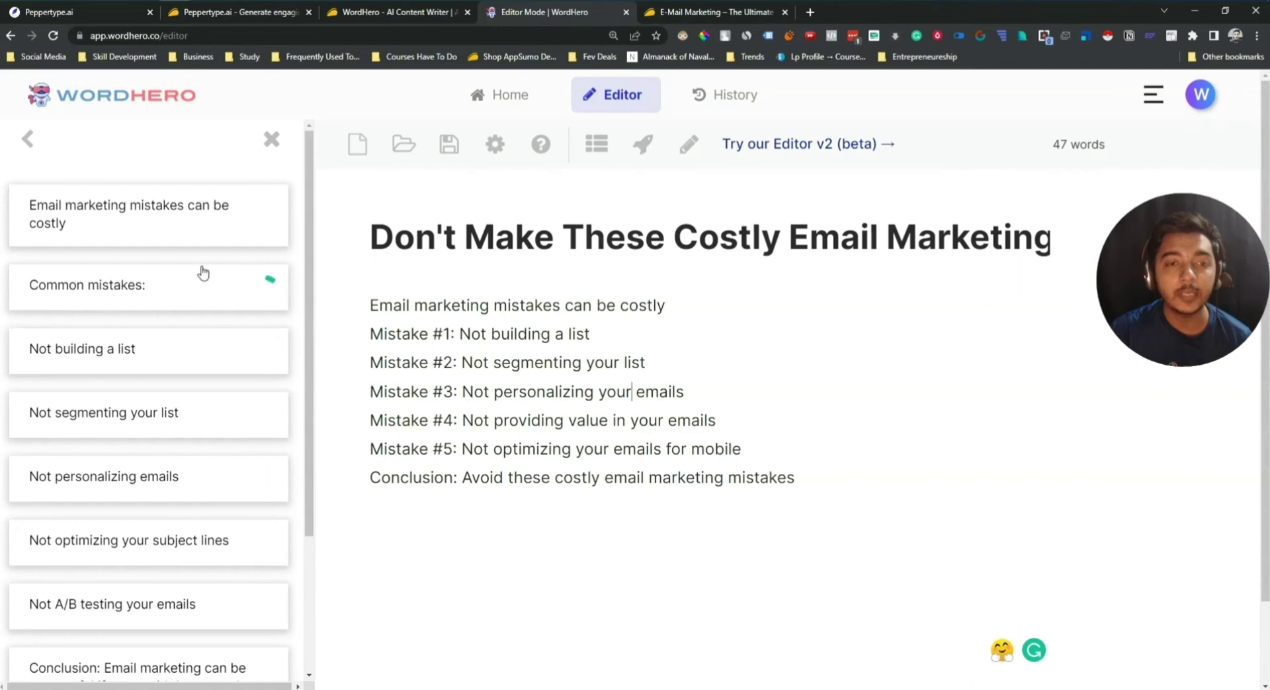
Regenerate the blog outlines and insert "5. Not providing value in your emails" on a new line between Mistake #5 and the conclusion
{"action": "left_click", "coordinate": [30, 140]}
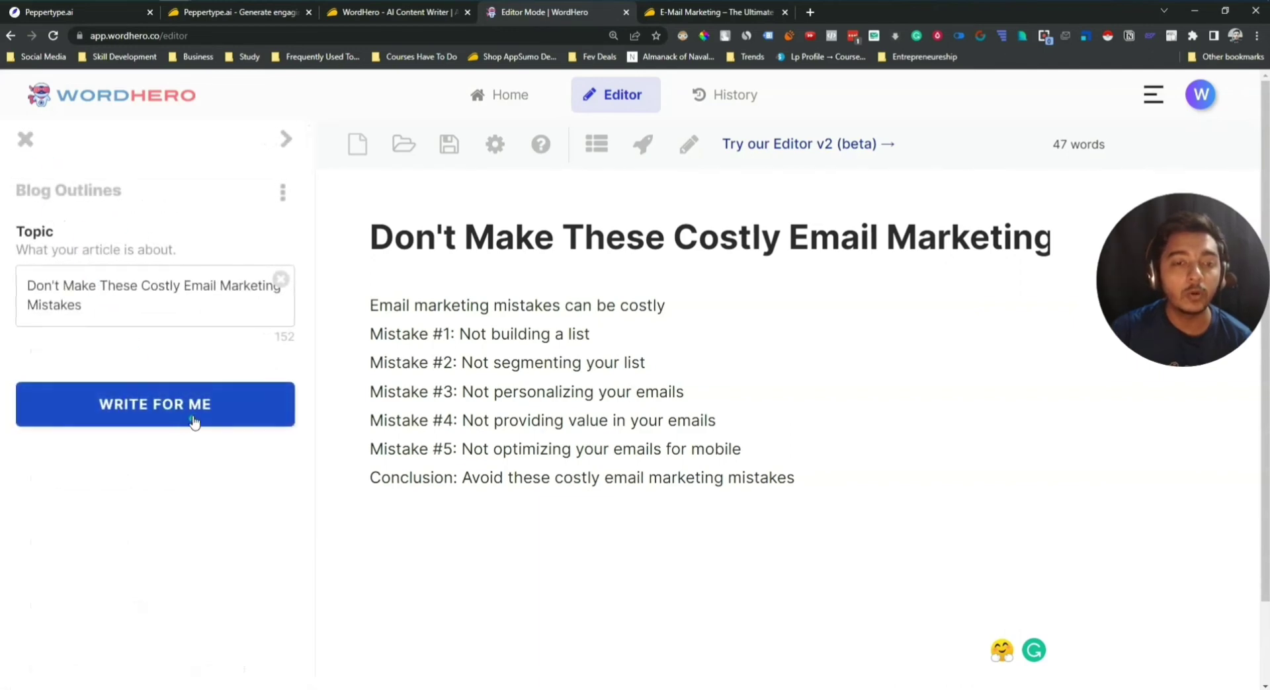
{"action": "left_click", "coordinate": [200, 418]}
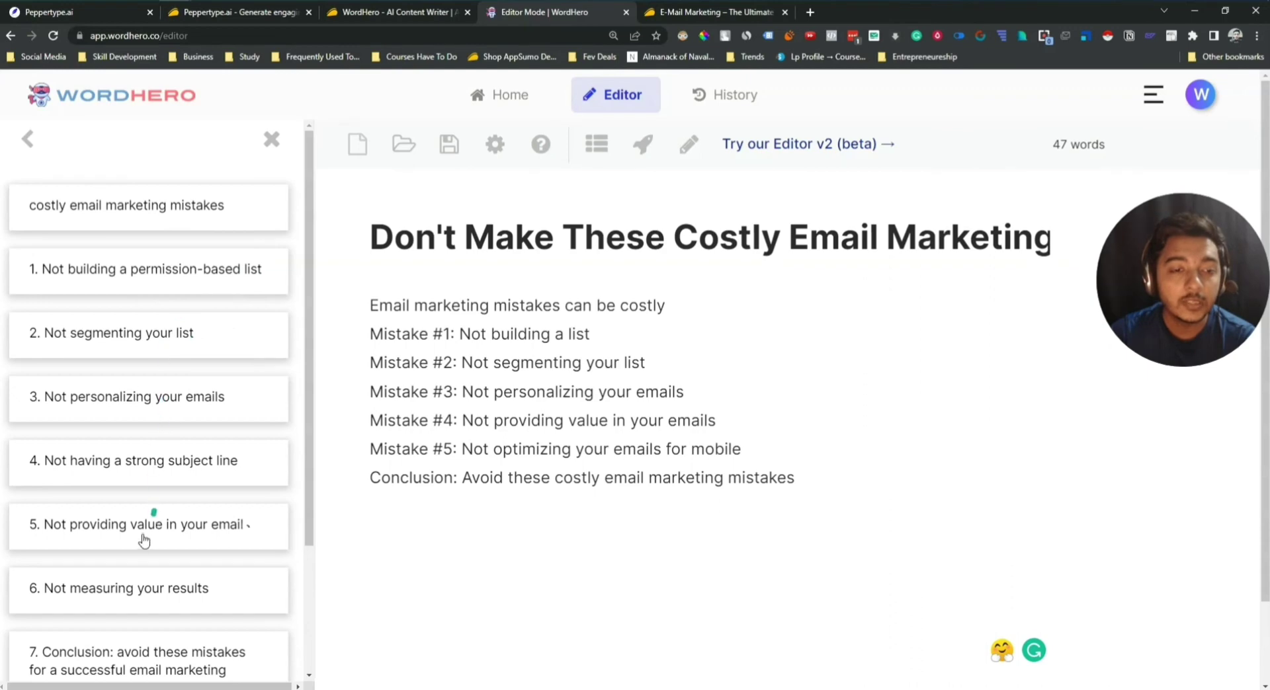
{"action": "left_click", "coordinate": [255, 527]}
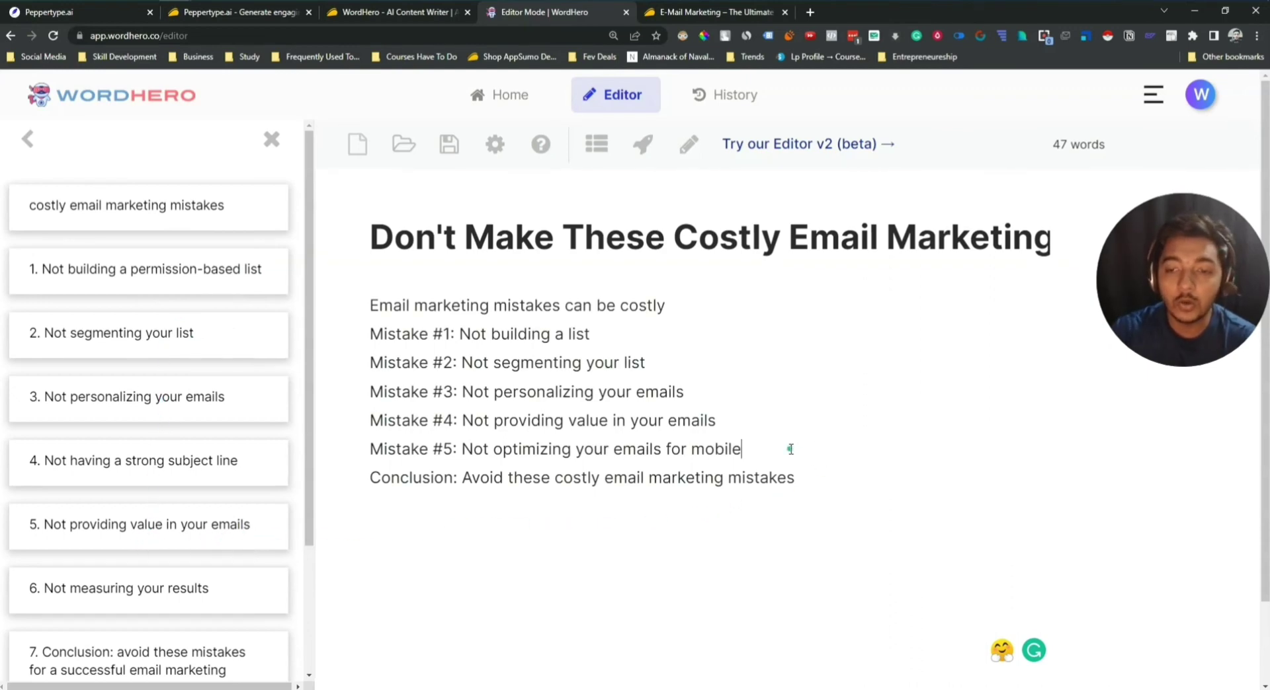
{"action": "key", "text": "Return"}
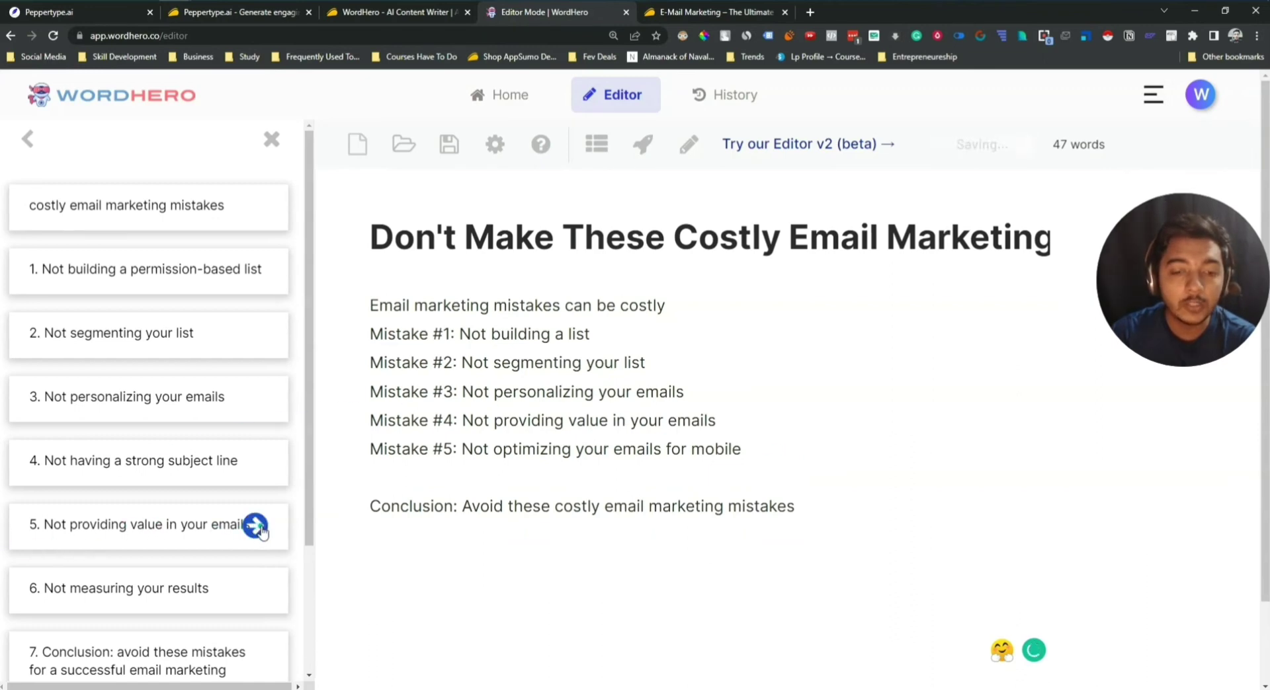
{"action": "left_click", "coordinate": [255, 526]}
{"action": "left_click_drag", "start_coordinate": [681, 565], "coordinate": [349, 561]}
{"action": "key", "text": "BackSpace"}
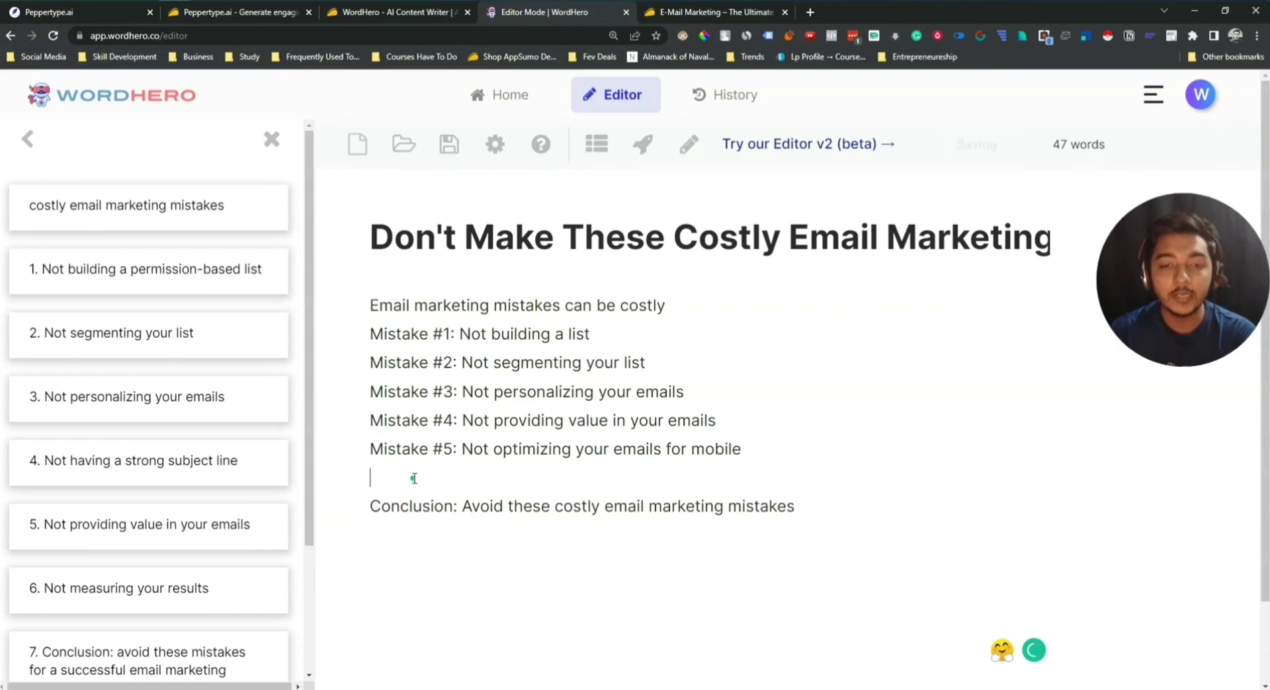
{"action": "key", "text": "ctrl+v"}
Leave Blog Outlines, search the writing tools for "intro" and open Blog Intros
{"action": "left_click", "coordinate": [27, 139]}
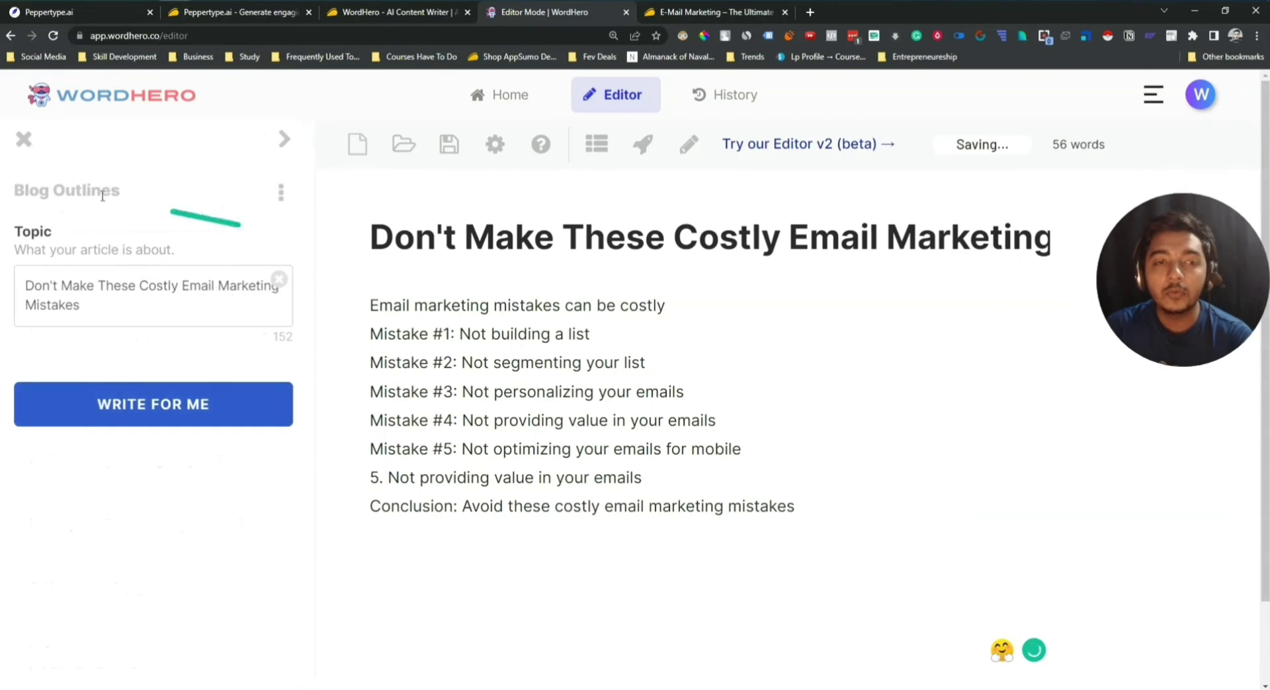
{"action": "left_click", "coordinate": [24, 139]}
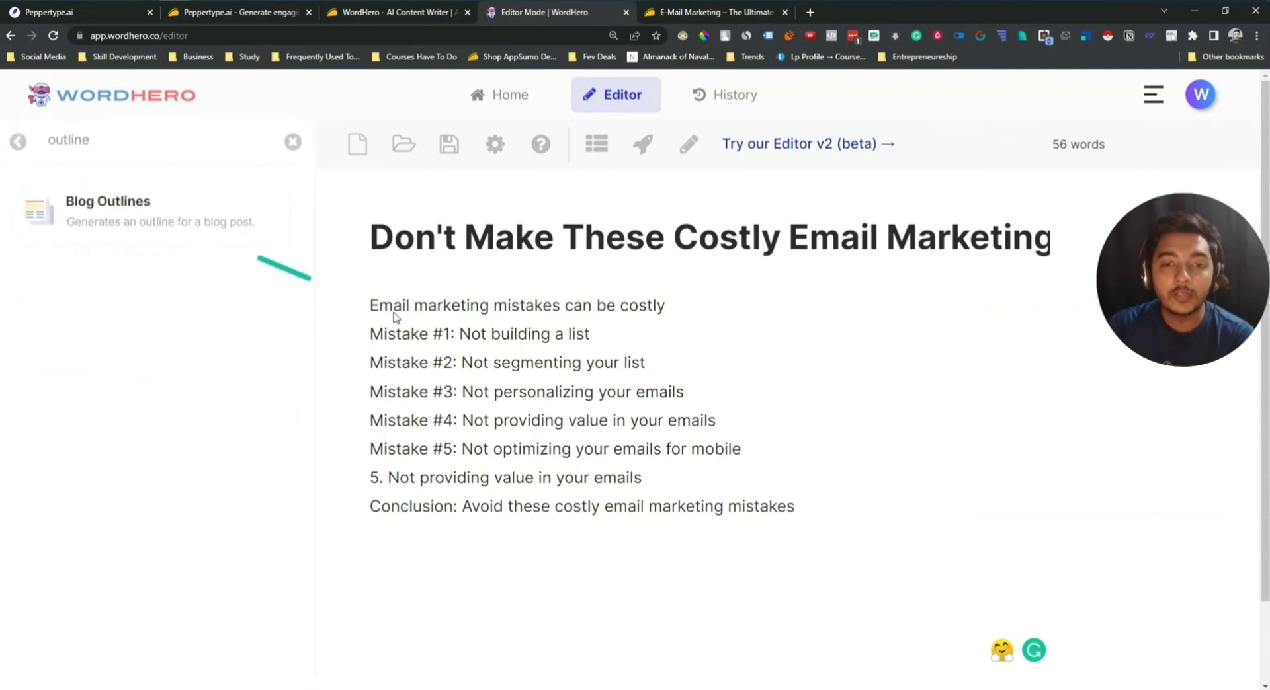
{"action": "left_click", "coordinate": [293, 144]}
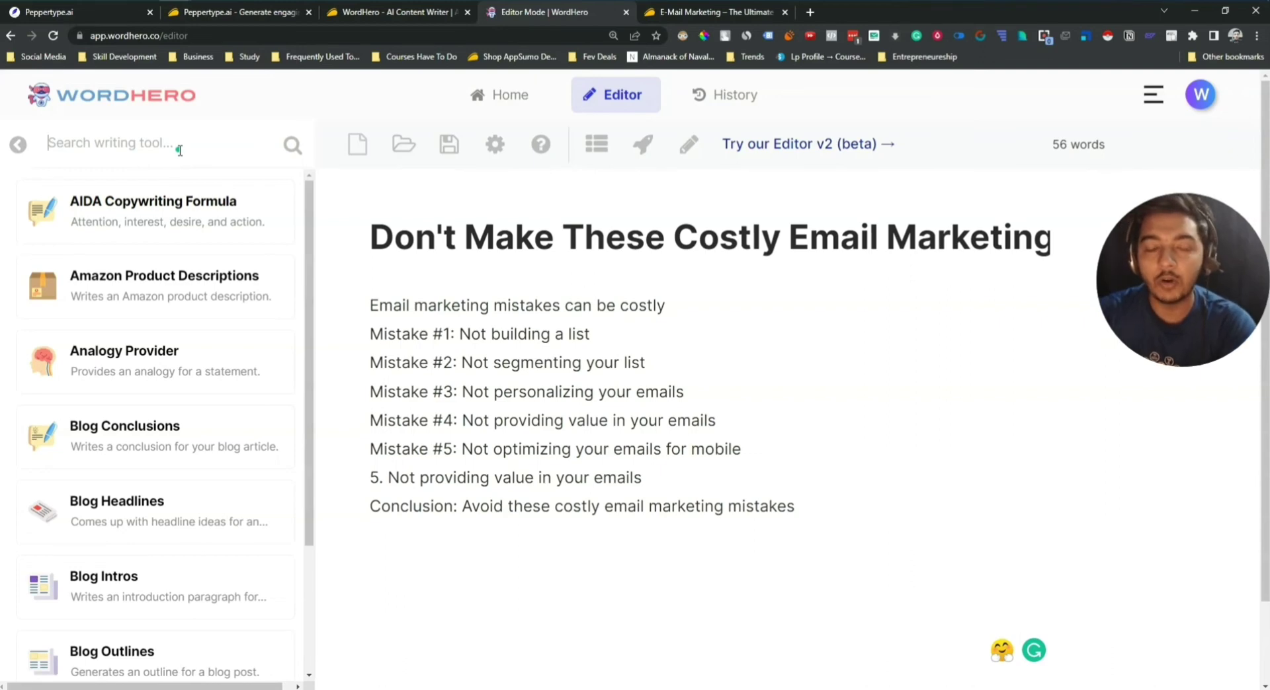
{"action": "type", "text": "intro"}
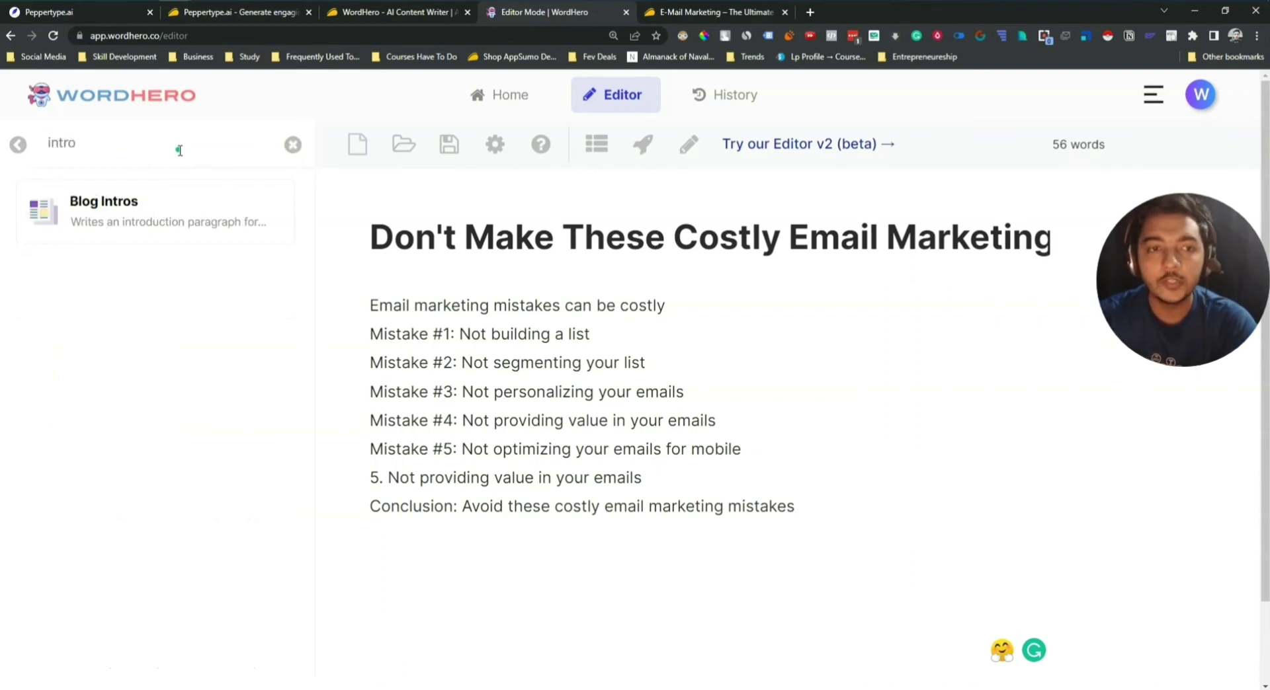
{"action": "left_click", "coordinate": [162, 202]}
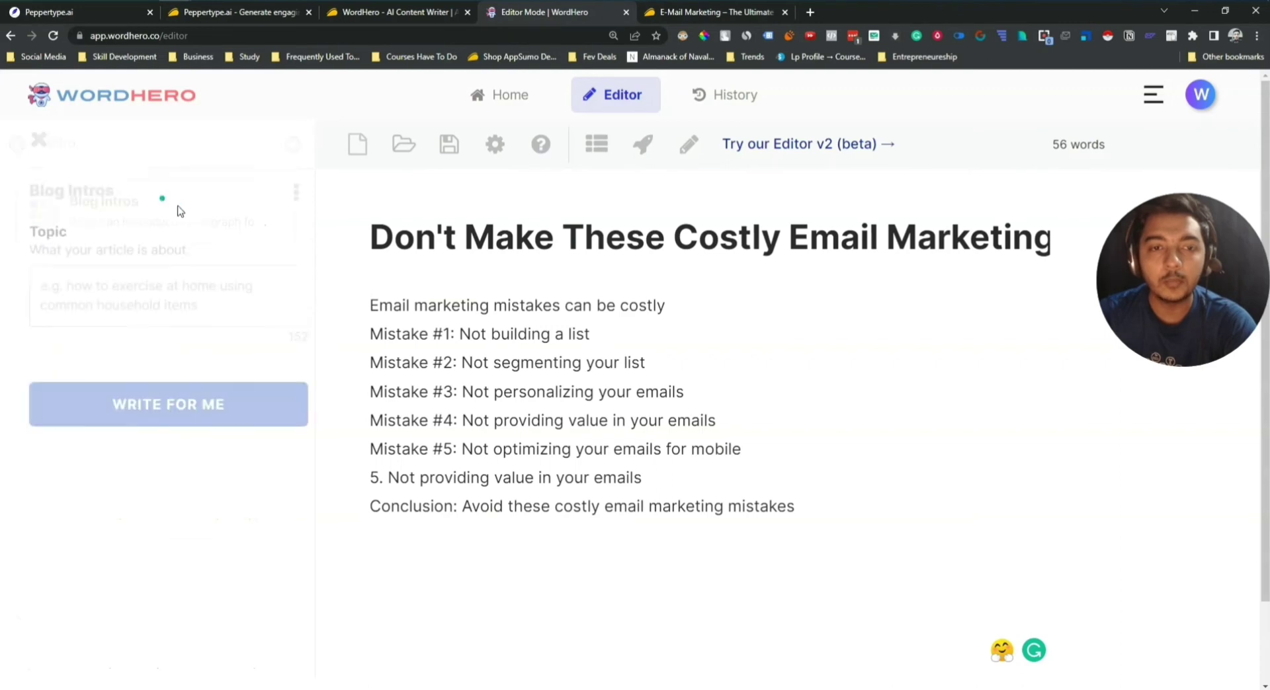
Generate blog introductions using the document's title as the topic
{"action": "triple_click", "coordinate": [489, 238]}
{"action": "right_click", "coordinate": [488, 247]}
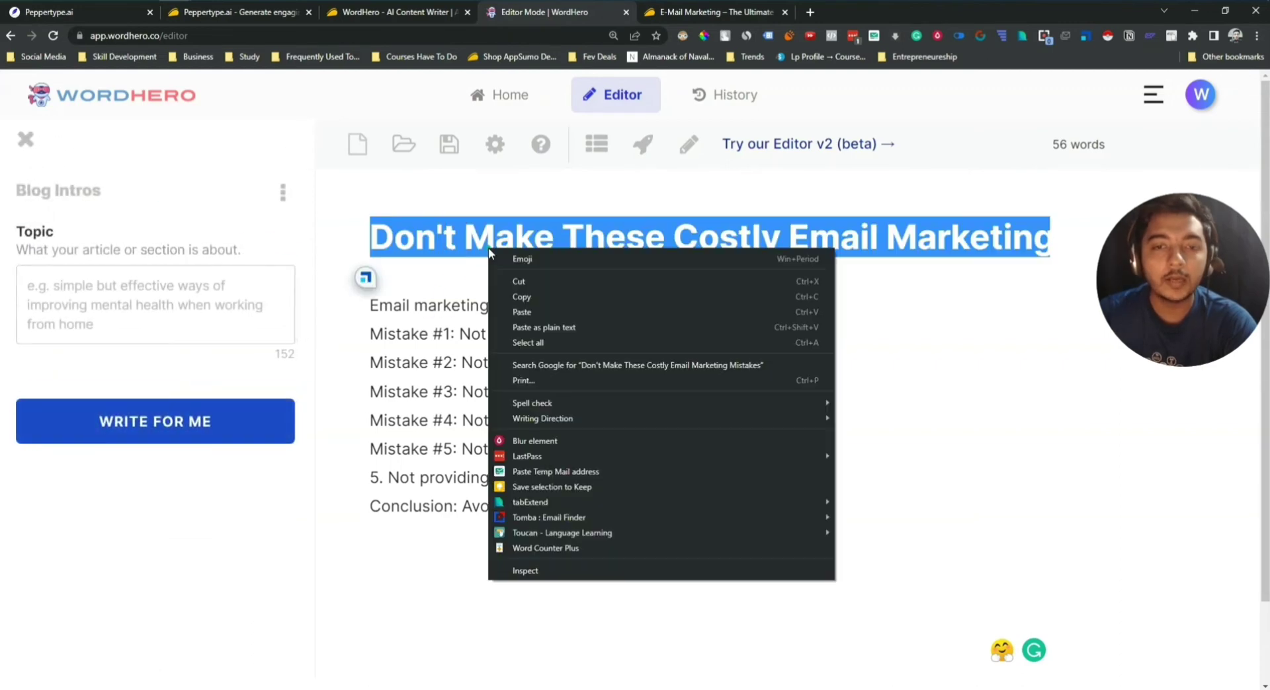
{"action": "left_click", "coordinate": [517, 295]}
{"action": "left_click", "coordinate": [129, 290]}
{"action": "key", "text": "ctrl+v"}
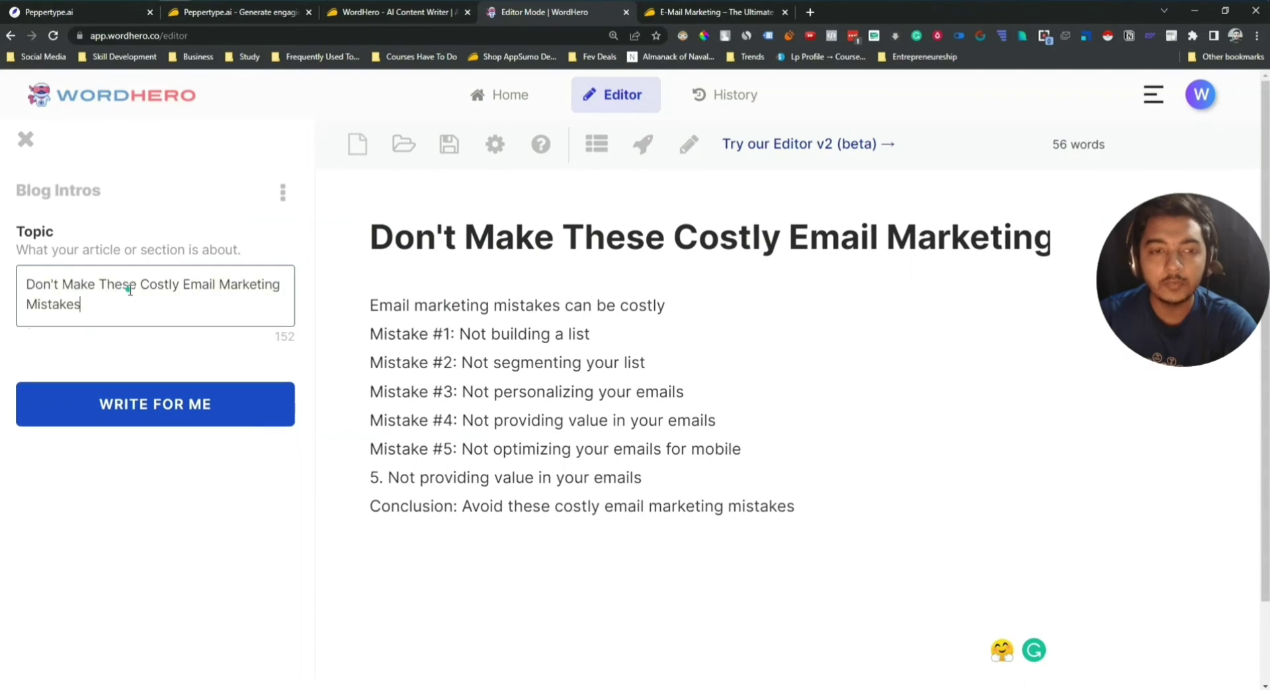
{"action": "left_click", "coordinate": [175, 409]}
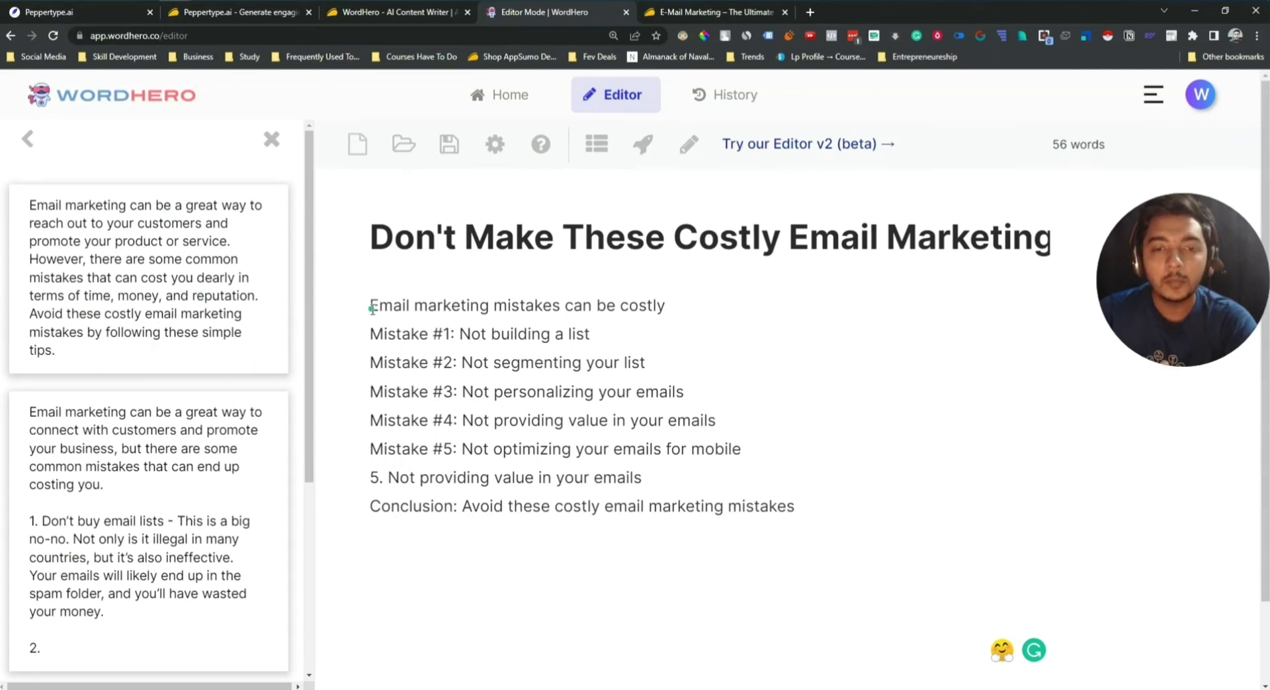
Insert the last generated introduction above the outline, with a blank line between the paragraph and the headings
{"action": "key", "text": "Return"}
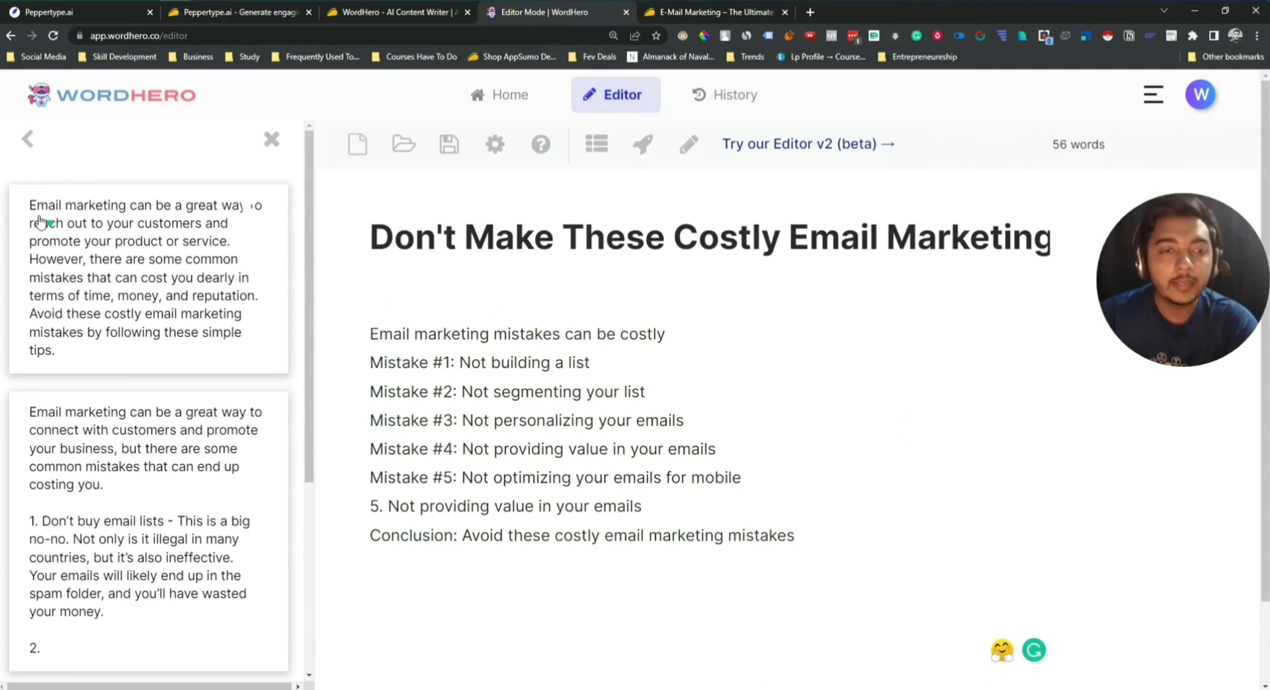
{"action": "scroll", "coordinate": [147, 368], "scroll_direction": "down", "scroll_amount": 5}
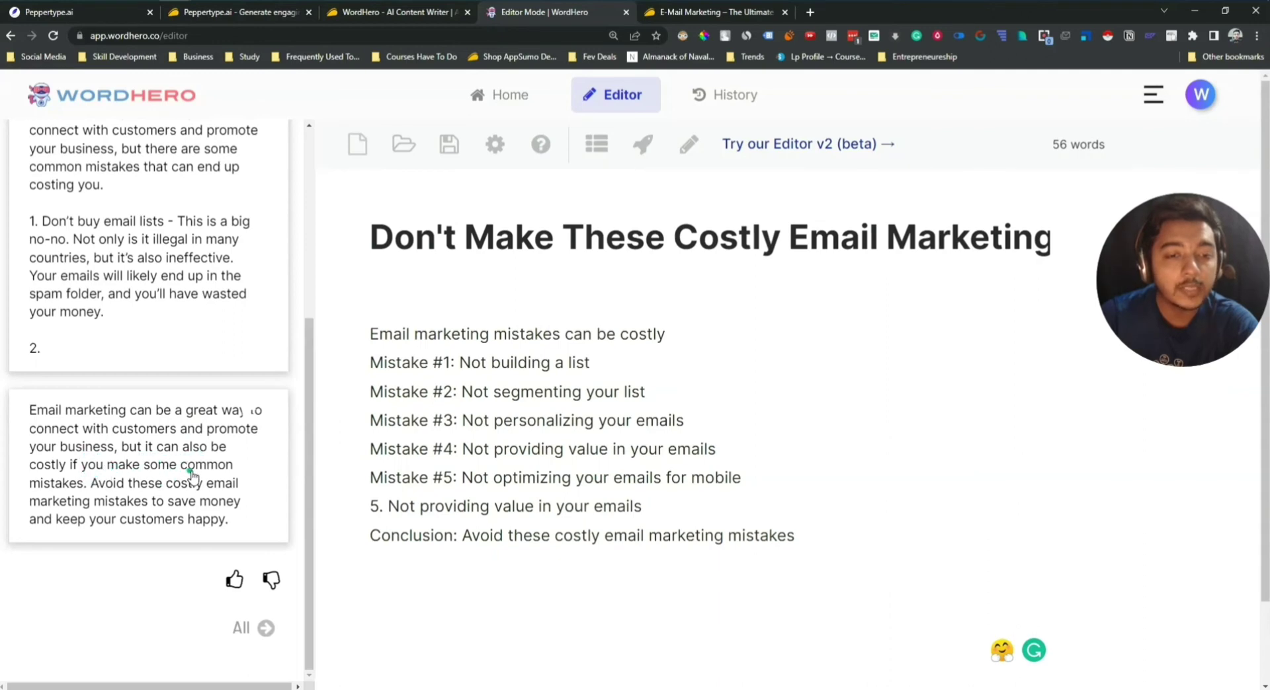
{"action": "left_click", "coordinate": [156, 484]}
{"action": "scroll", "coordinate": [156, 484], "scroll_direction": "up", "scroll_amount": 1}
{"action": "scroll", "coordinate": [156, 484], "scroll_direction": "up", "scroll_amount": 4}
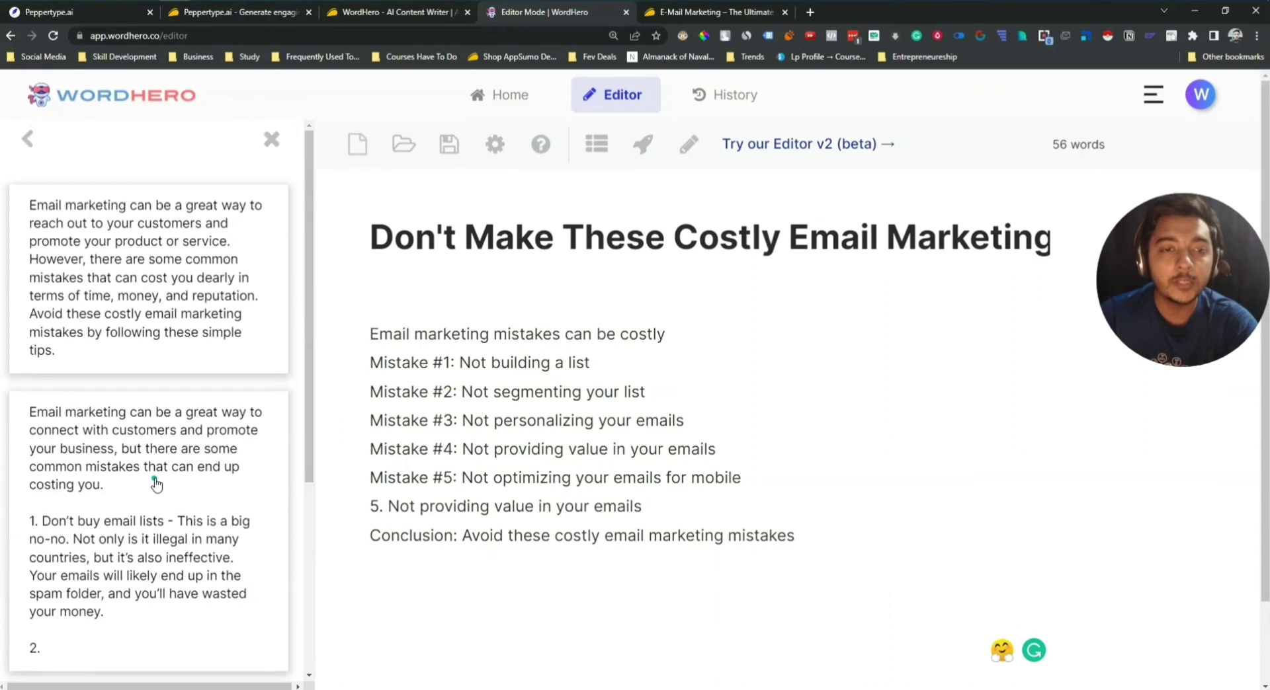
{"action": "left_click", "coordinate": [397, 309]}
{"action": "key", "text": "ctrl+v"}
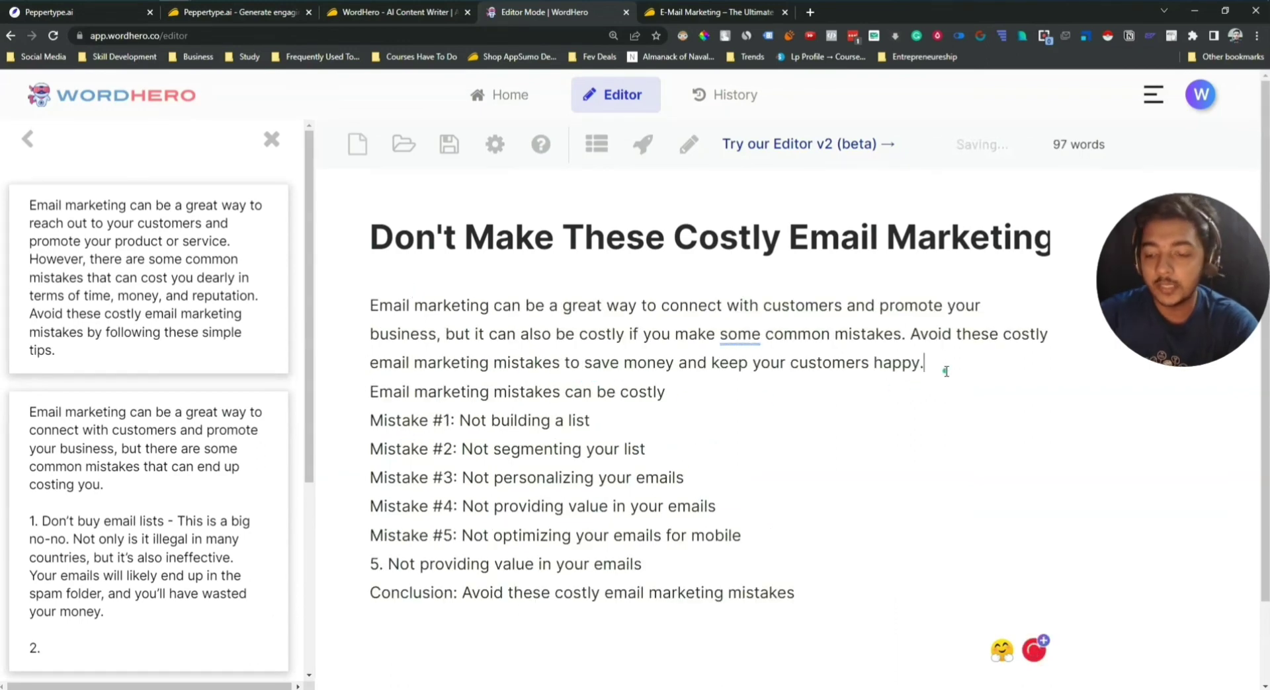
{"action": "key", "text": "Return"}
{"action": "left_click_drag", "start_coordinate": [372, 305], "coordinate": [999, 357]}
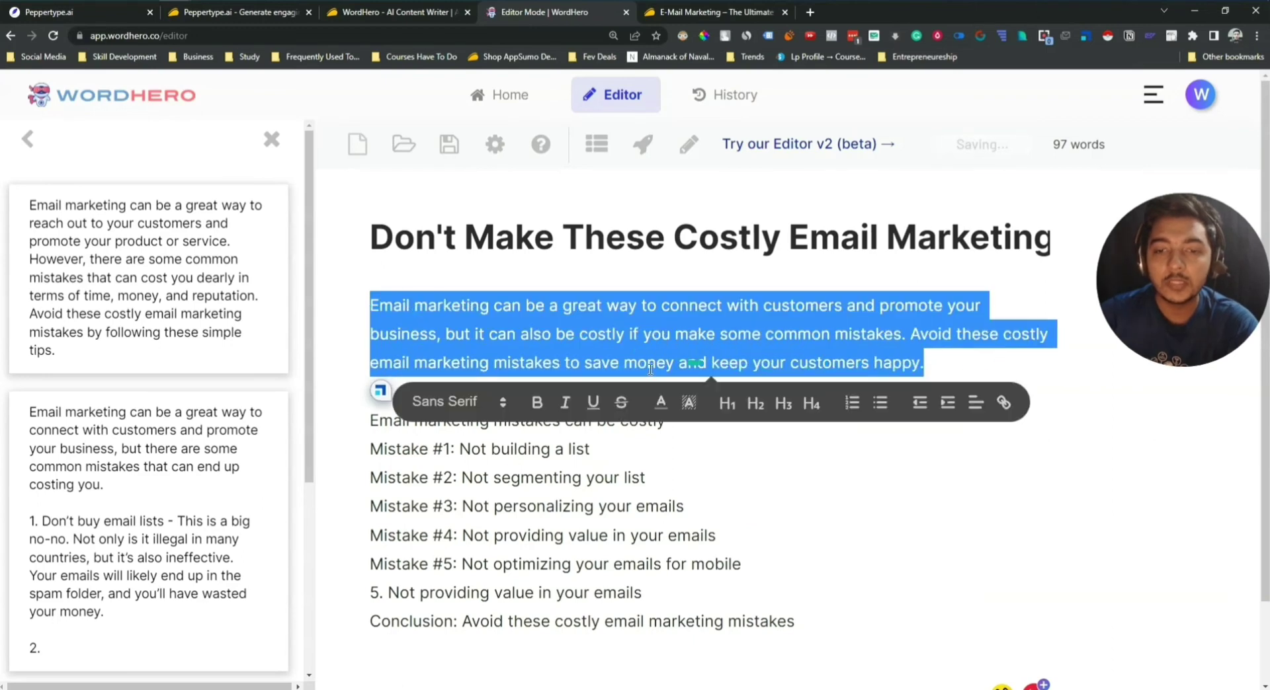
{"action": "left_click_drag", "start_coordinate": [960, 365], "coordinate": [372, 306]}
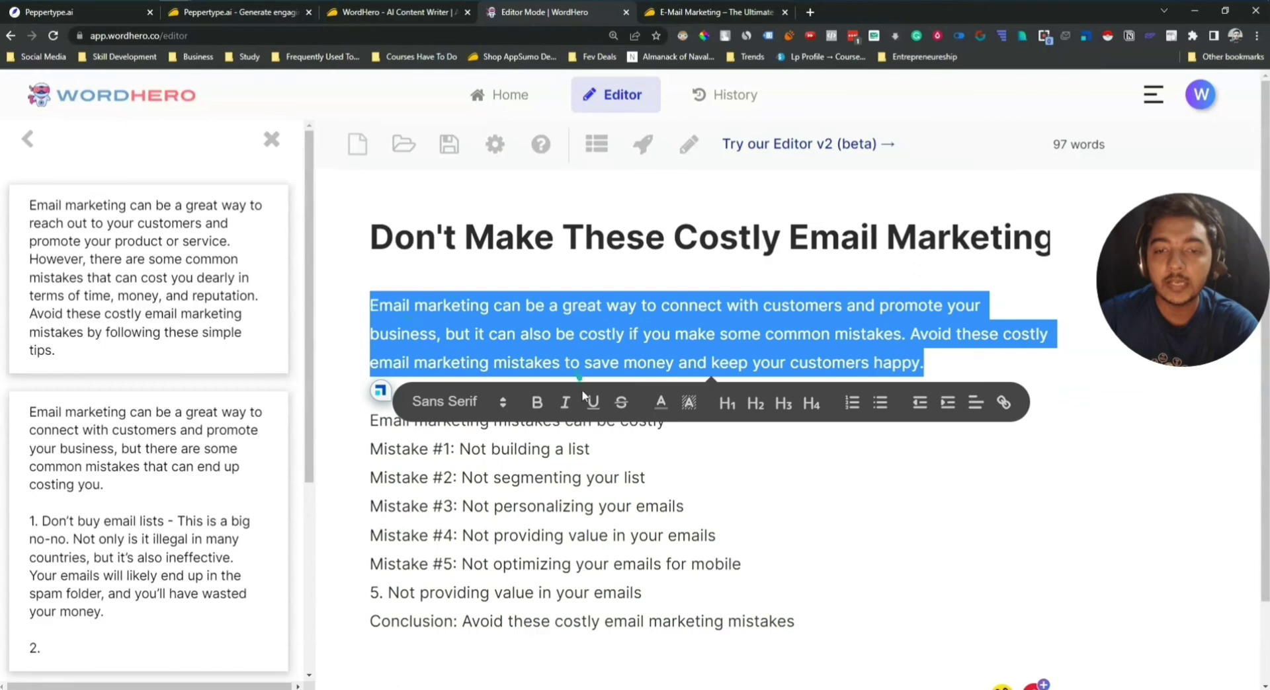
{"action": "left_click", "coordinate": [921, 342]}
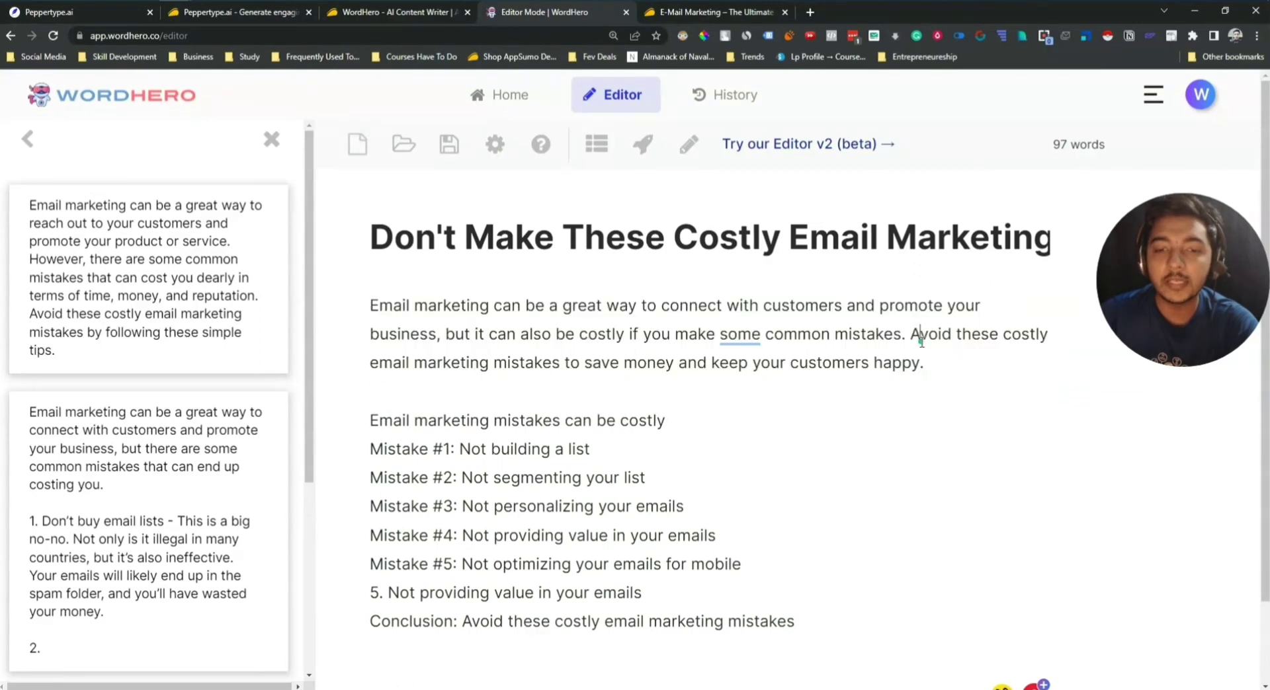
Delete the "Email marketing mistakes can be costly" heading and its empty line from the outline
{"action": "left_click_drag", "start_coordinate": [380, 417], "coordinate": [740, 412]}
{"action": "key", "text": "BackSpace"}
{"action": "key", "text": "BackSpace"}
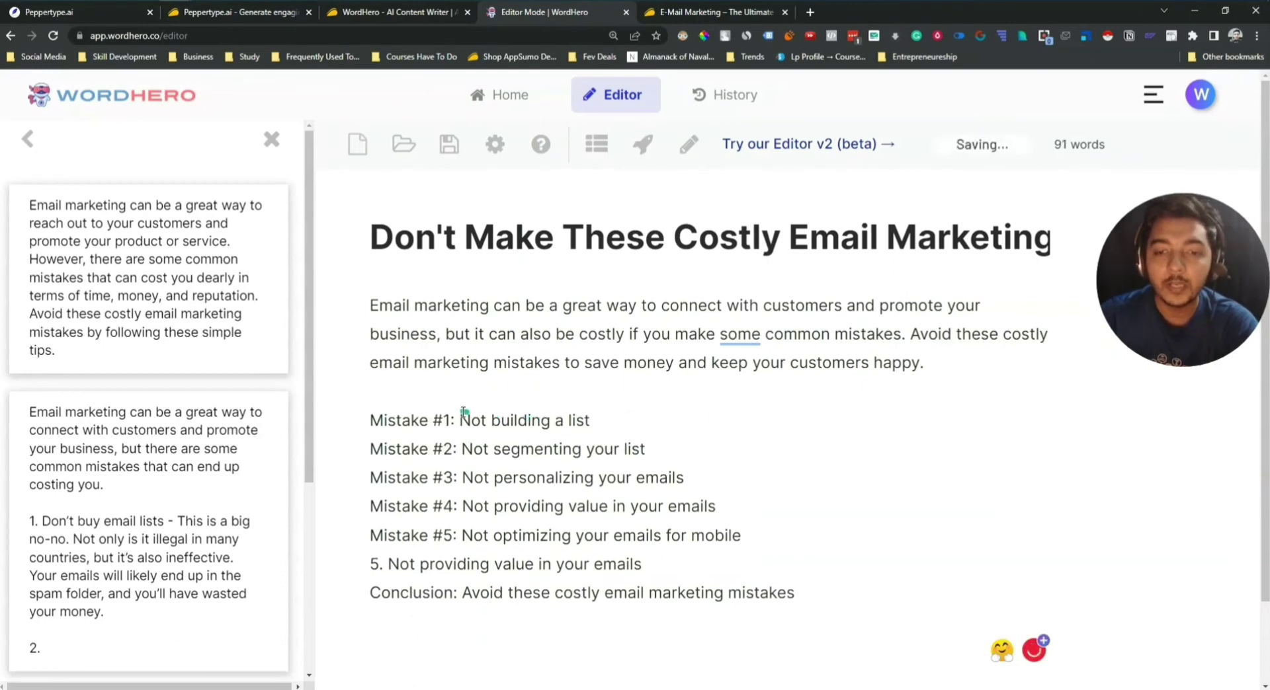
Leave Blog Intros, search the writing tools for "blog" and open Blog Paragraphs
{"action": "left_click_drag", "start_coordinate": [468, 417], "coordinate": [592, 418]}
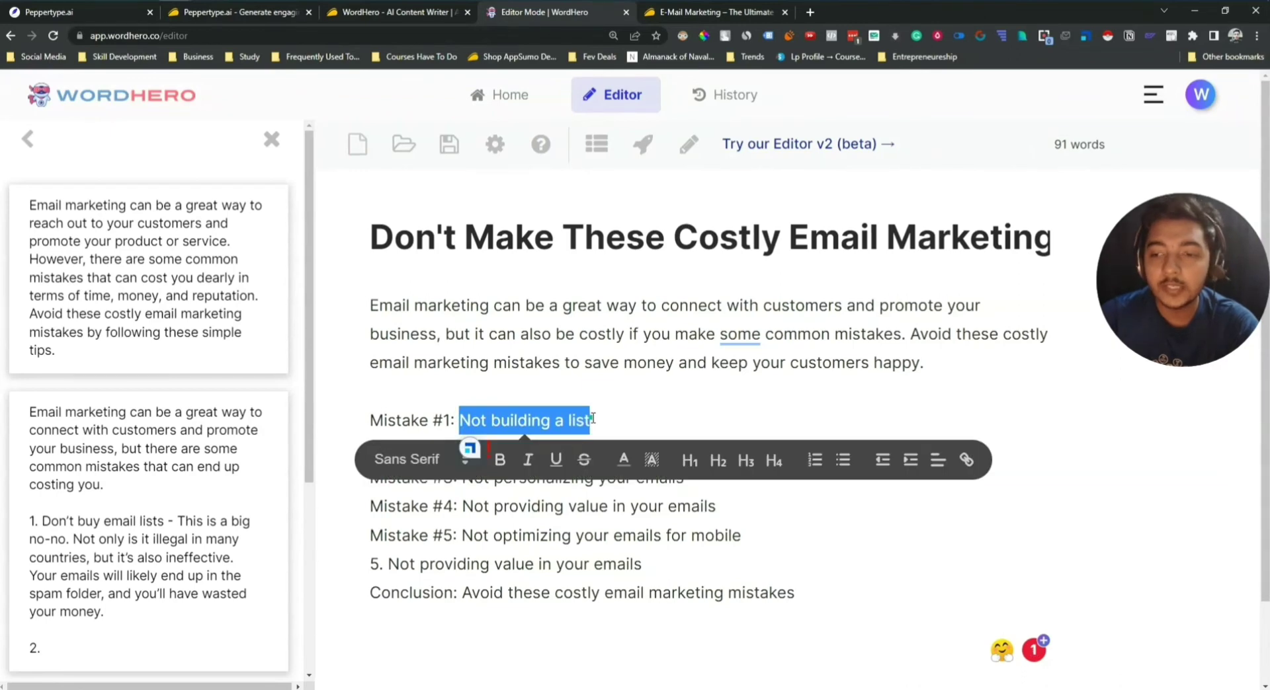
{"action": "left_click", "coordinate": [593, 418]}
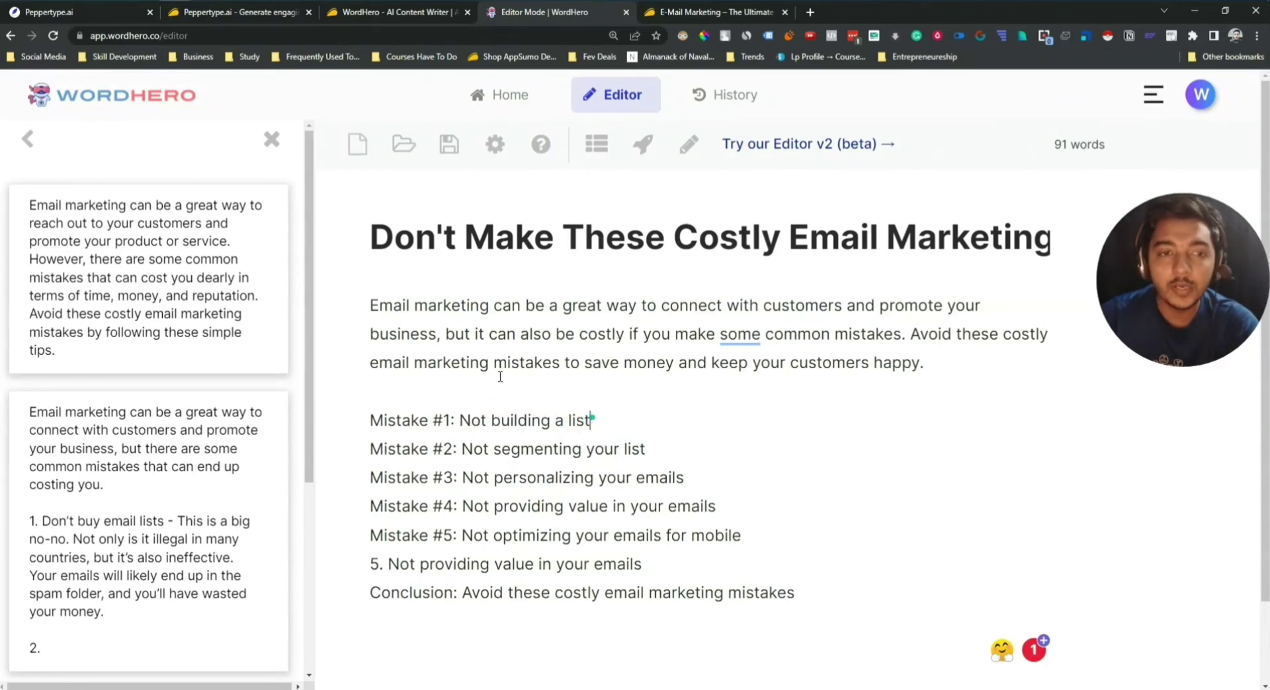
{"action": "left_click", "coordinate": [28, 136]}
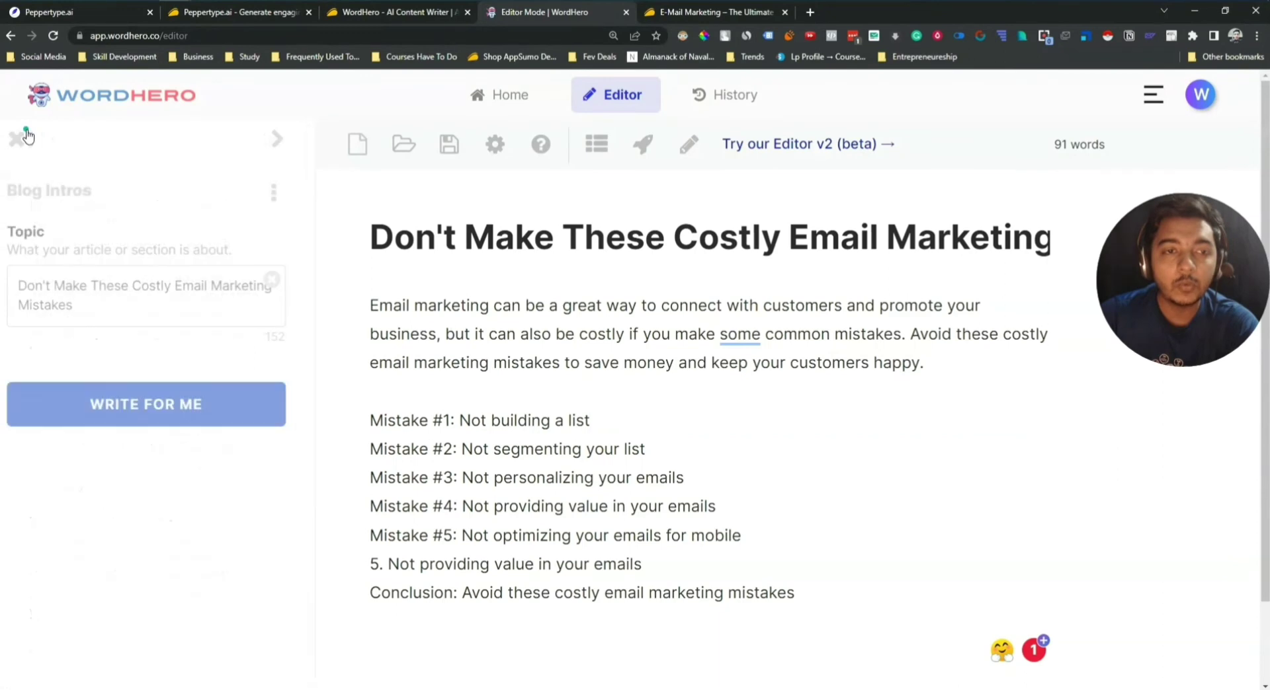
{"action": "left_click", "coordinate": [25, 137]}
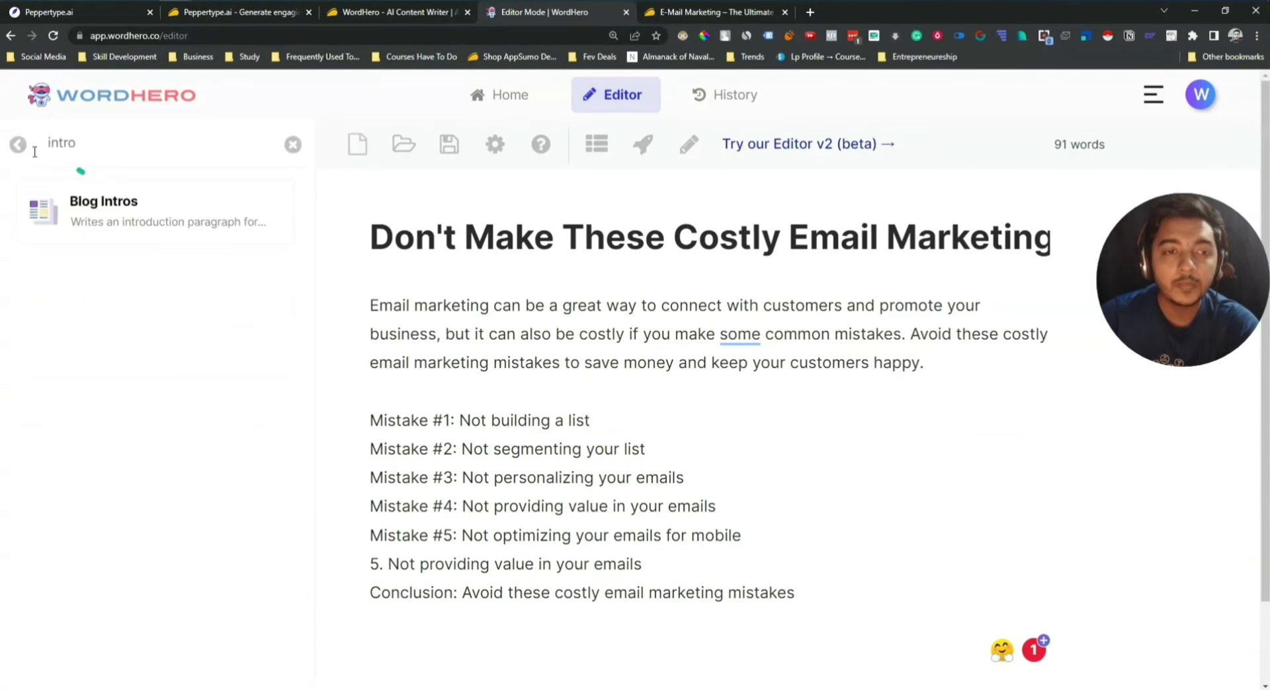
{"action": "left_click", "coordinate": [17, 141]}
{"action": "left_click", "coordinate": [292, 143]}
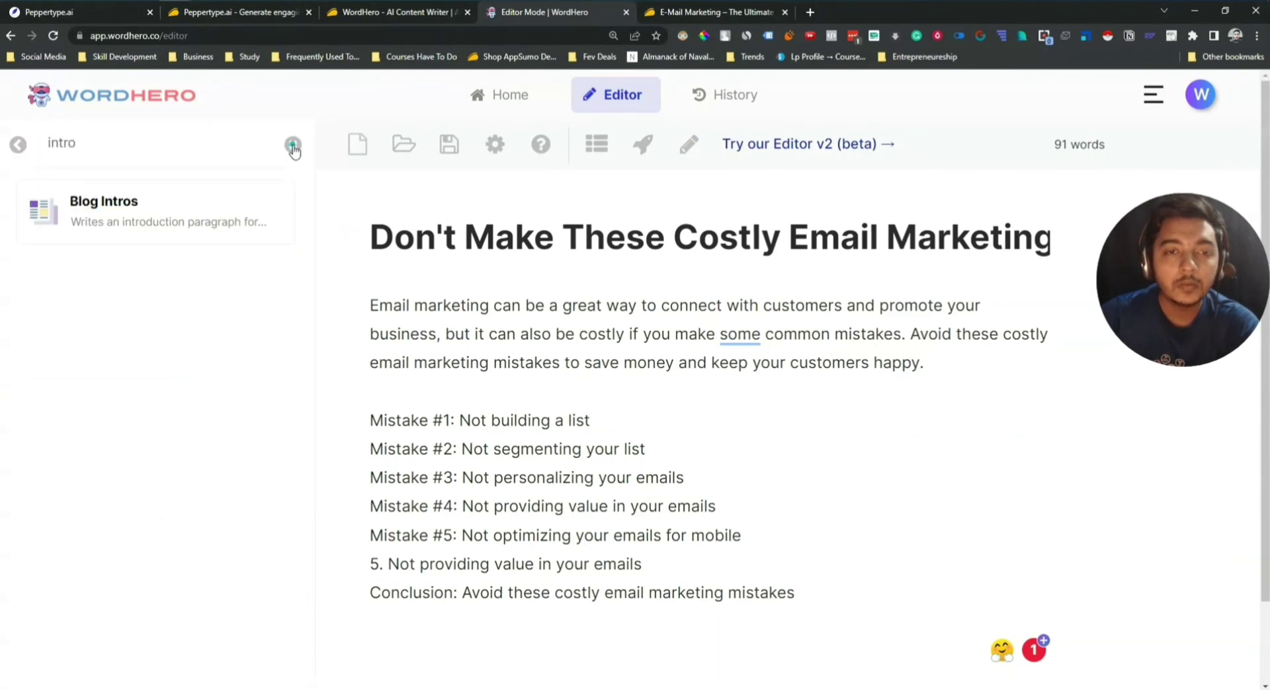
{"action": "left_click", "coordinate": [146, 145]}
{"action": "type", "text": "blog"}
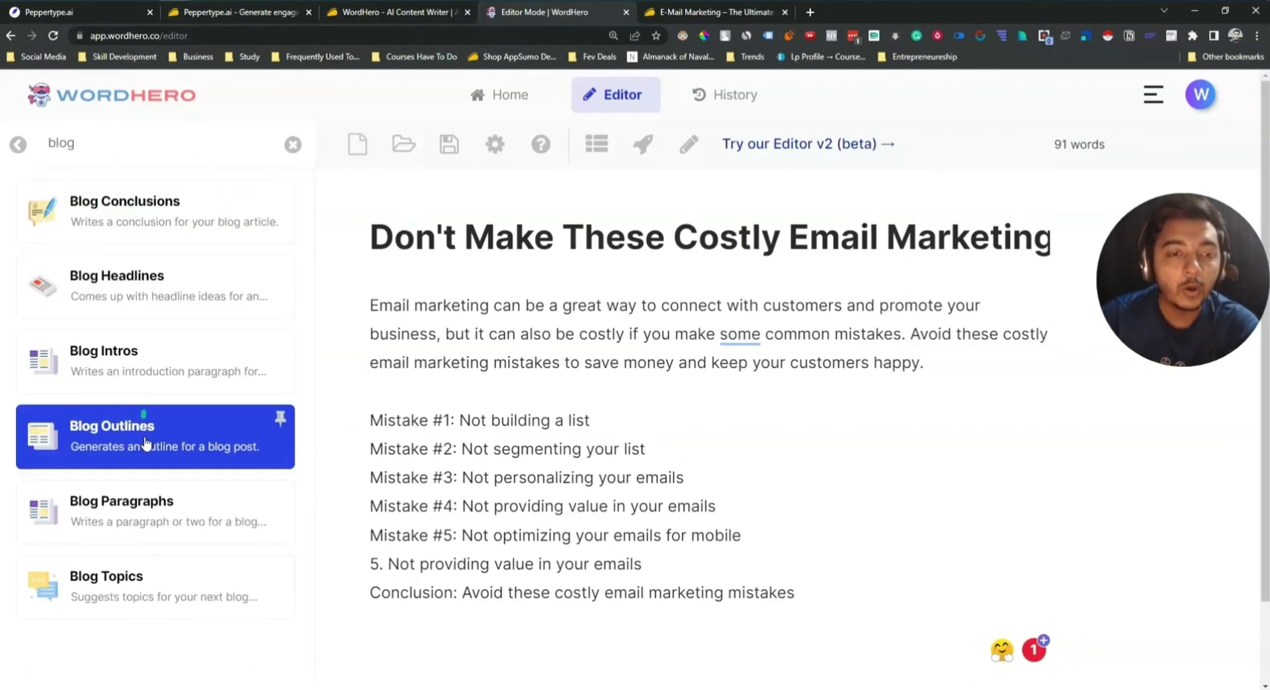
{"action": "left_click", "coordinate": [137, 519]}
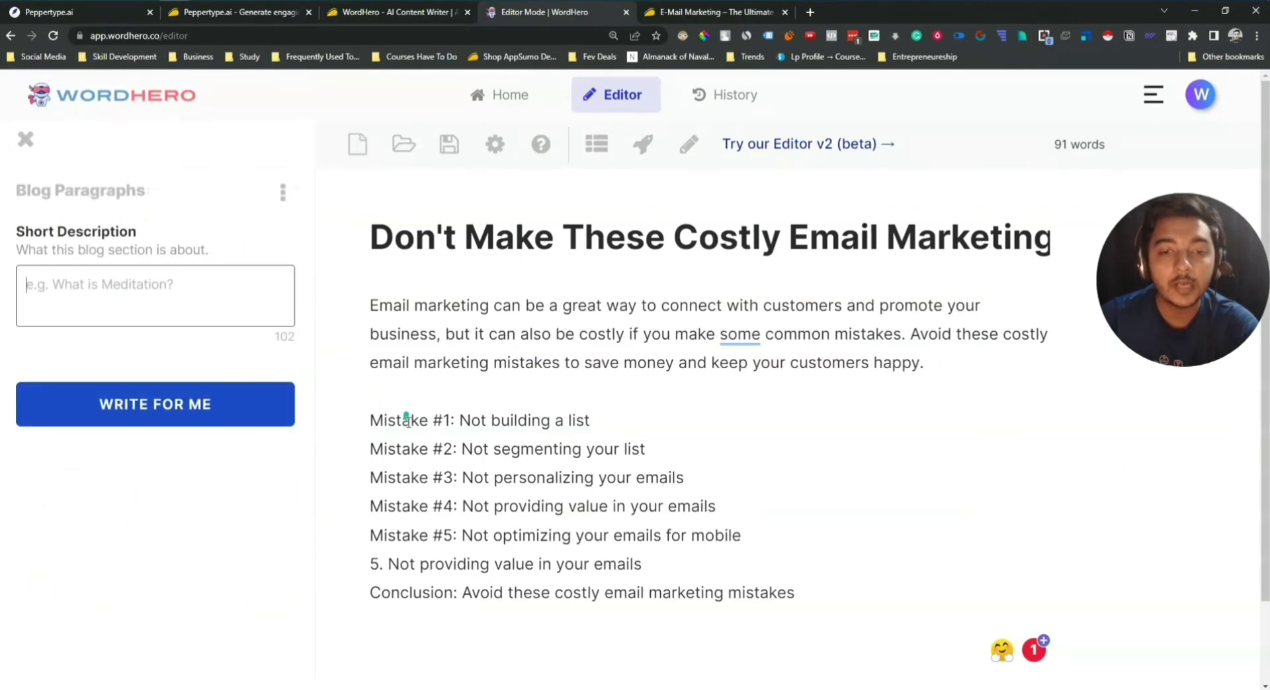
Generate blog paragraphs using the heading "Mistake #1: Not building a list" as the short description, and review the results
{"action": "left_click_drag", "start_coordinate": [369, 421], "coordinate": [626, 413]}
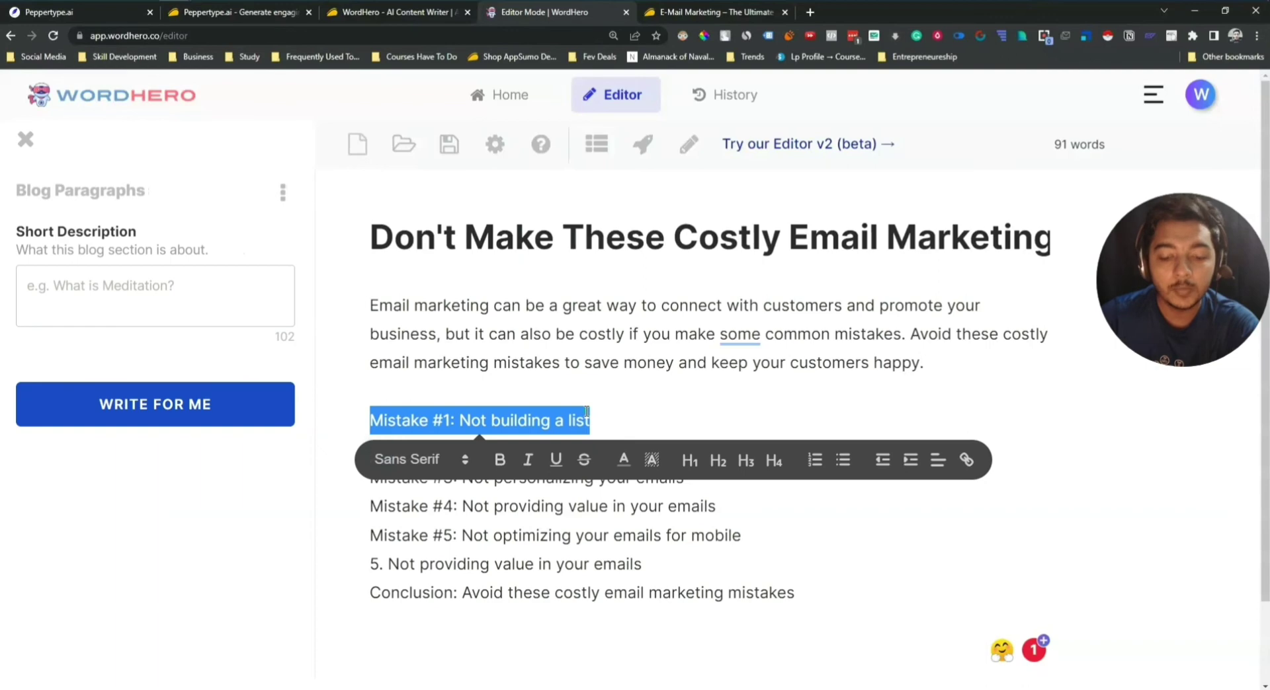
{"action": "left_click", "coordinate": [168, 272]}
{"action": "key", "text": "ctrl+v"}
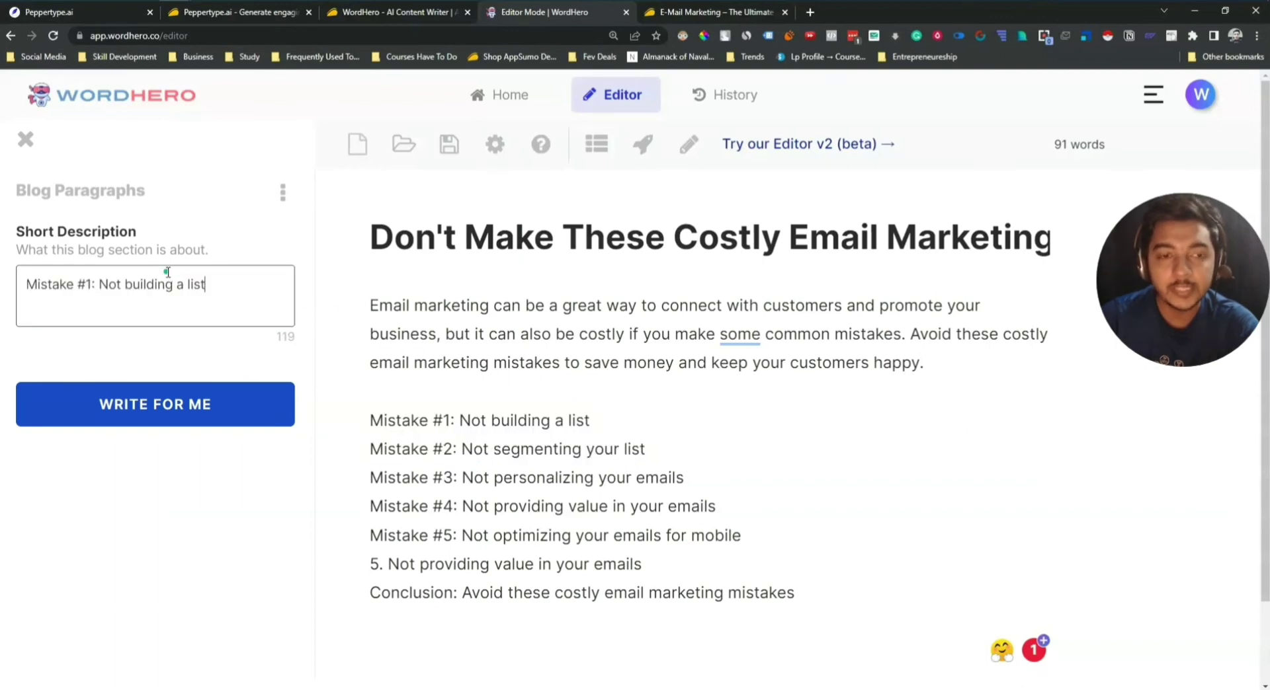
{"action": "left_click", "coordinate": [211, 423]}
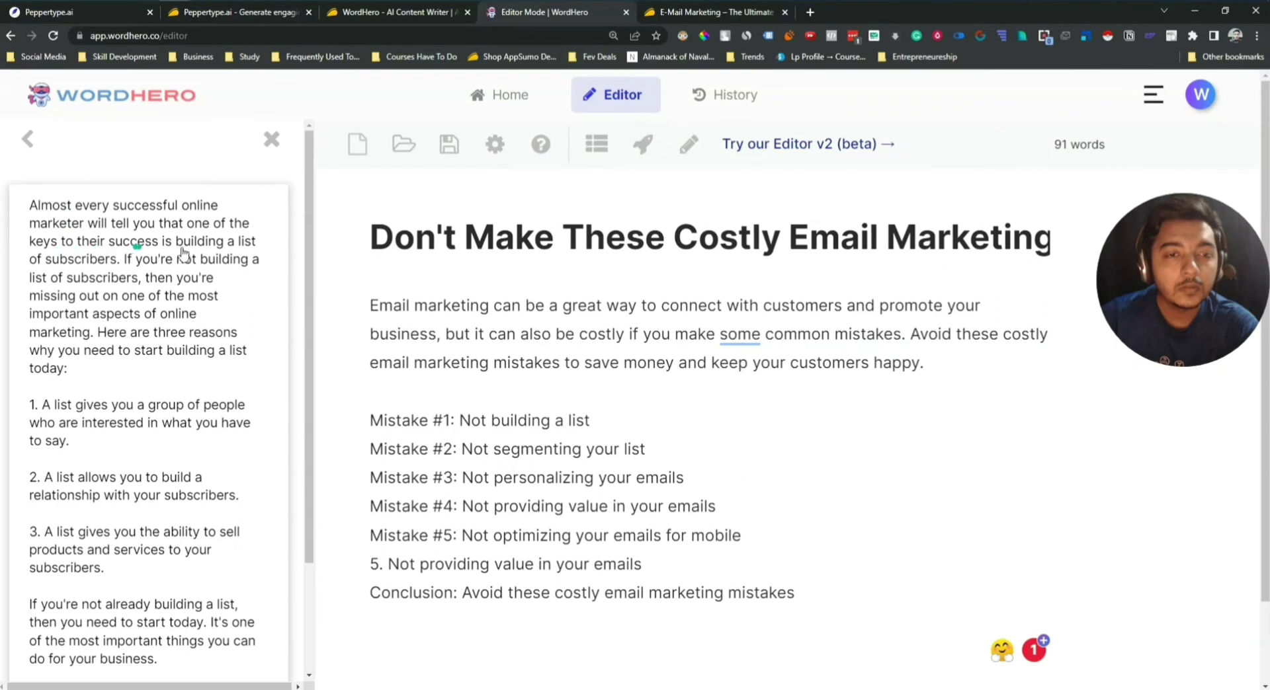
{"action": "scroll", "coordinate": [93, 430], "scroll_direction": "down", "scroll_amount": 2}
{"action": "scroll", "coordinate": [105, 460], "scroll_direction": "up", "scroll_amount": 2}
{"action": "scroll", "coordinate": [119, 458], "scroll_direction": "up", "scroll_amount": 1}
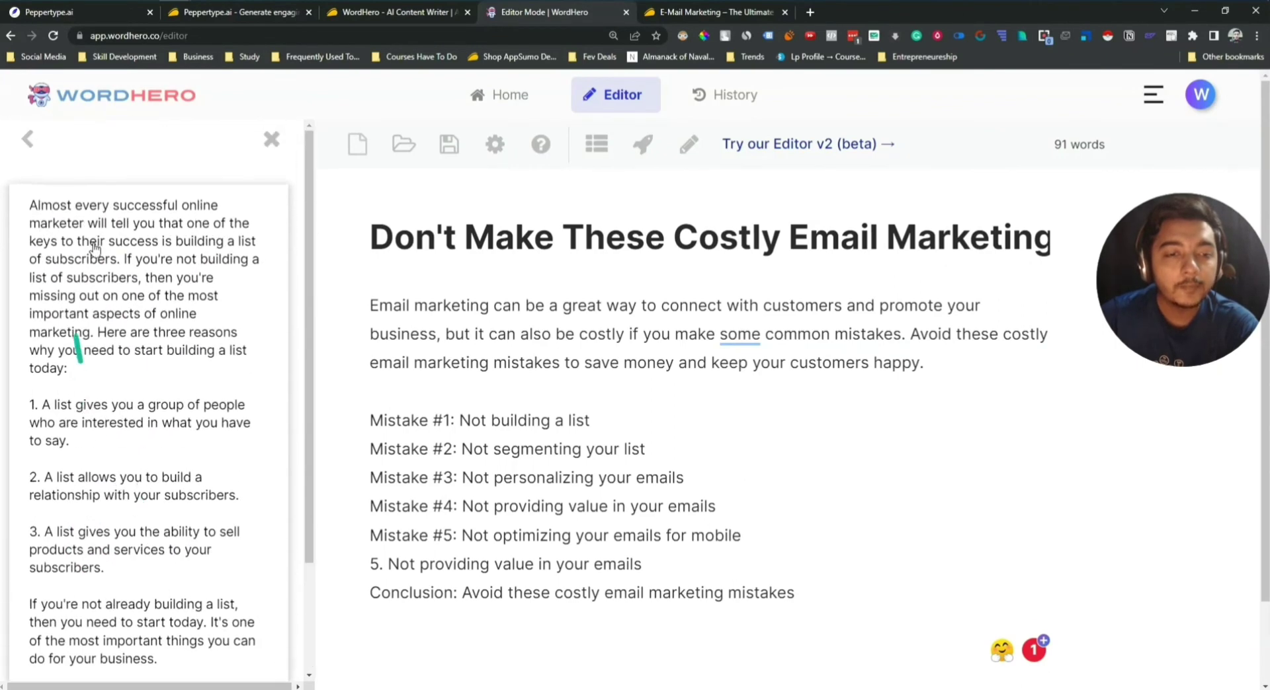
Insert the first generated paragraph under the Mistake #1 heading and add a blank line before Mistake #2
{"action": "left_click", "coordinate": [131, 363]}
{"action": "left_click", "coordinate": [621, 422]}
{"action": "key", "text": "Return"}
{"action": "key", "text": "ctrl+v"}
{"action": "scroll", "coordinate": [622, 423], "scroll_direction": "down", "scroll_amount": 3}
{"action": "scroll", "coordinate": [622, 422], "scroll_direction": "down", "scroll_amount": 3}
{"action": "scroll", "coordinate": [727, 463], "scroll_direction": "up", "scroll_amount": 3}
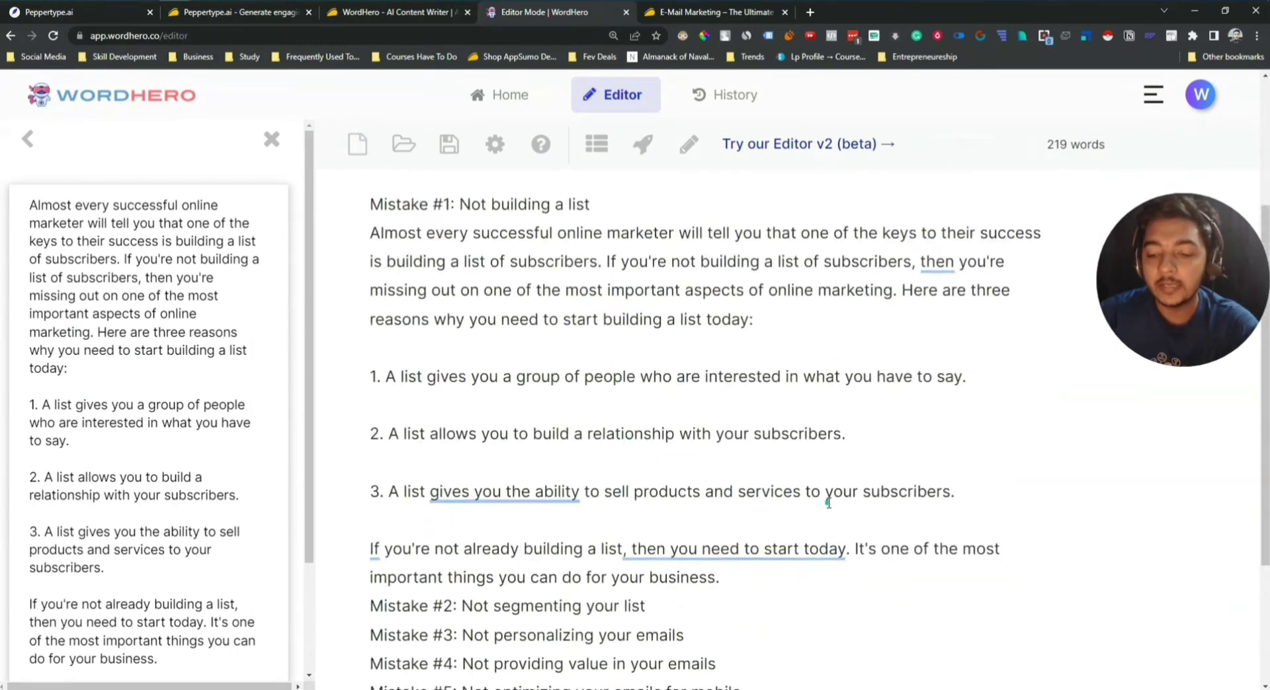
{"action": "key", "text": "Return"}
{"action": "scroll", "coordinate": [828, 502], "scroll_direction": "up", "scroll_amount": 2}
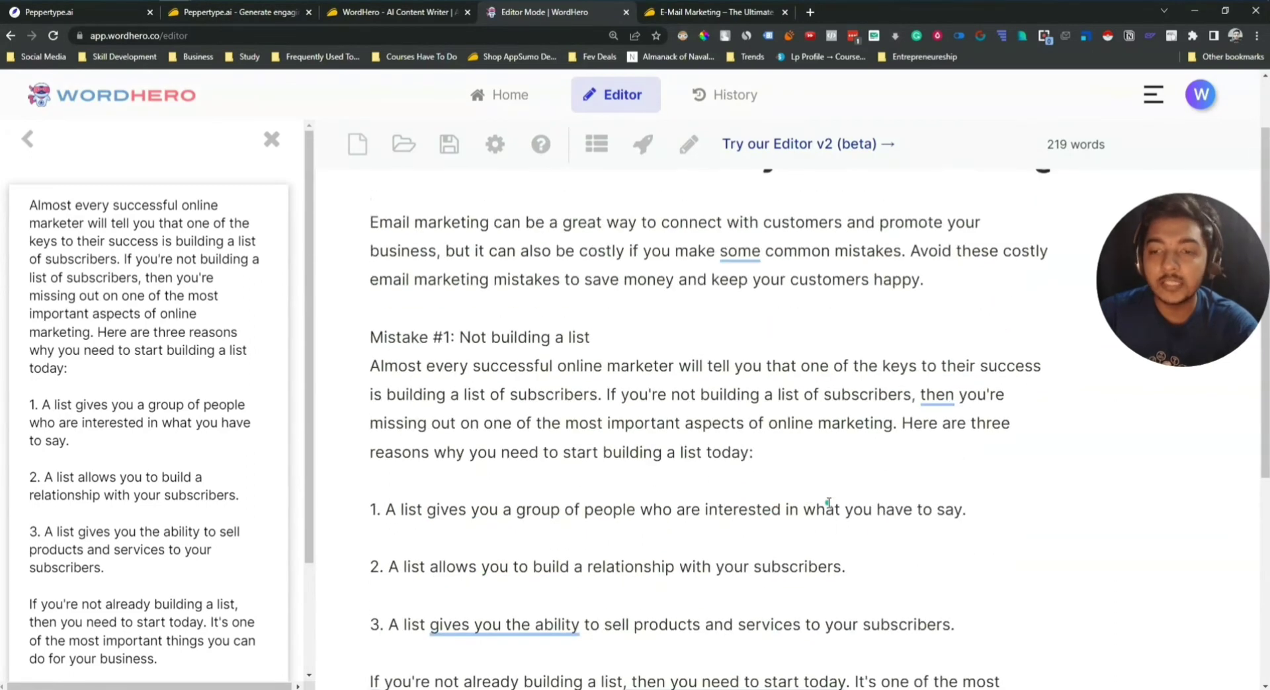
{"action": "scroll", "coordinate": [828, 503], "scroll_direction": "up", "scroll_amount": 1}
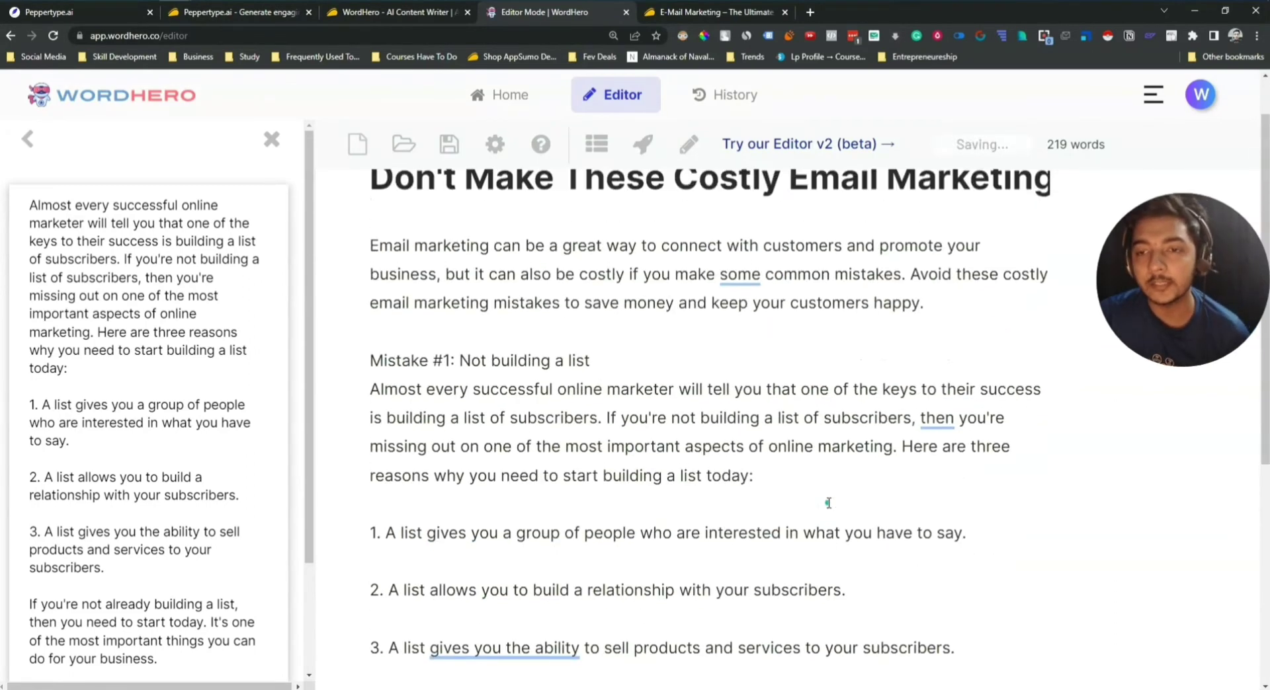
{"action": "left_click_drag", "start_coordinate": [384, 448], "coordinate": [949, 504]}
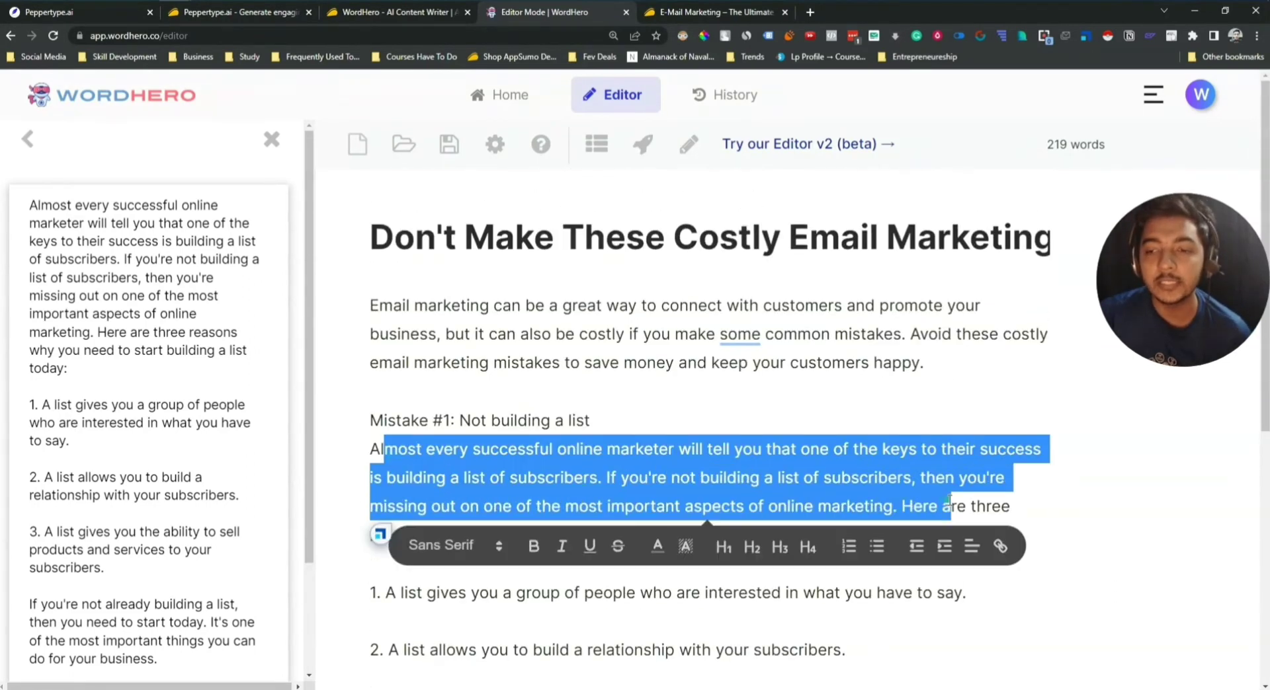
{"action": "left_click", "coordinate": [985, 478]}
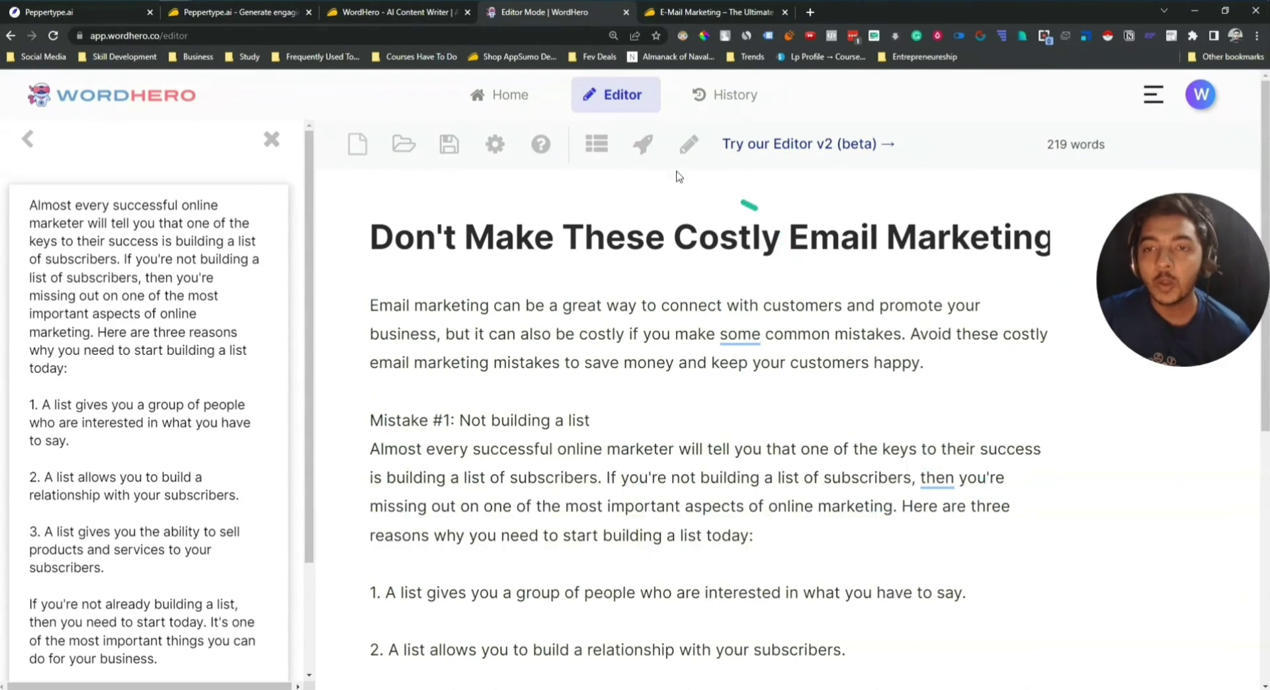
Leave Blog Paragraphs and clear the search to show the full list of writing tools
{"action": "left_click", "coordinate": [607, 153]}
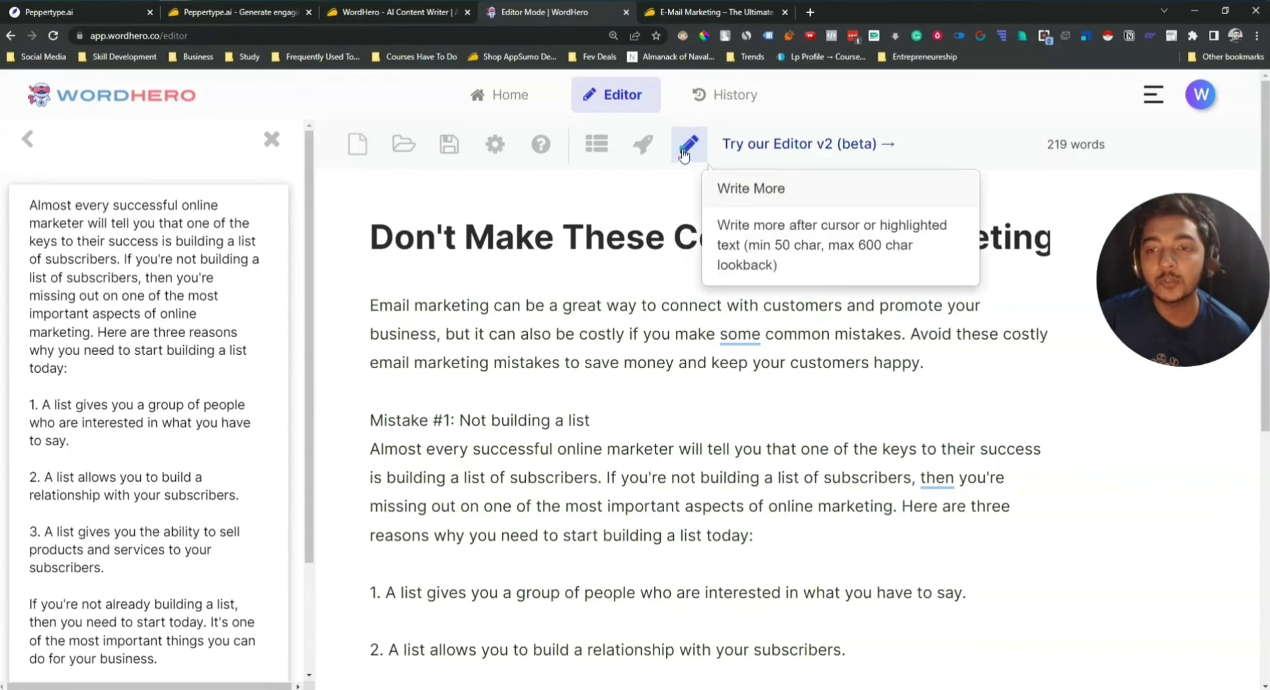
{"action": "scroll", "coordinate": [604, 480], "scroll_direction": "down", "scroll_amount": 3}
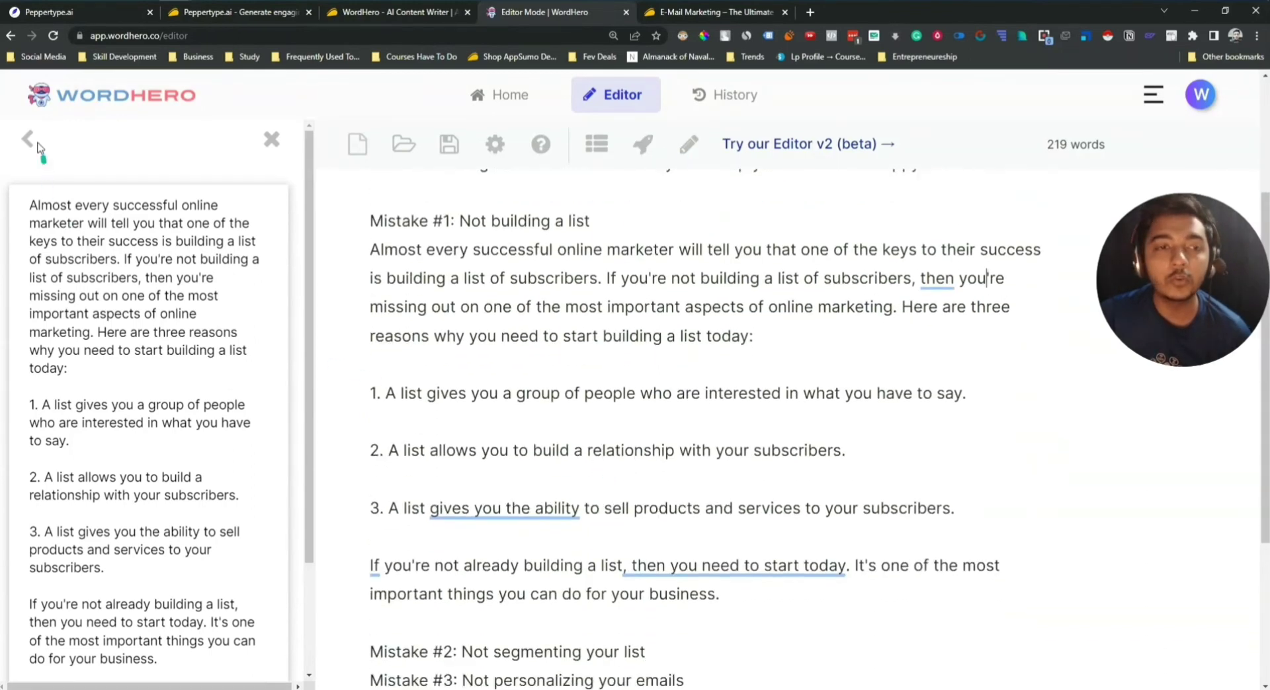
{"action": "left_click", "coordinate": [27, 140]}
{"action": "left_click", "coordinate": [27, 140]}
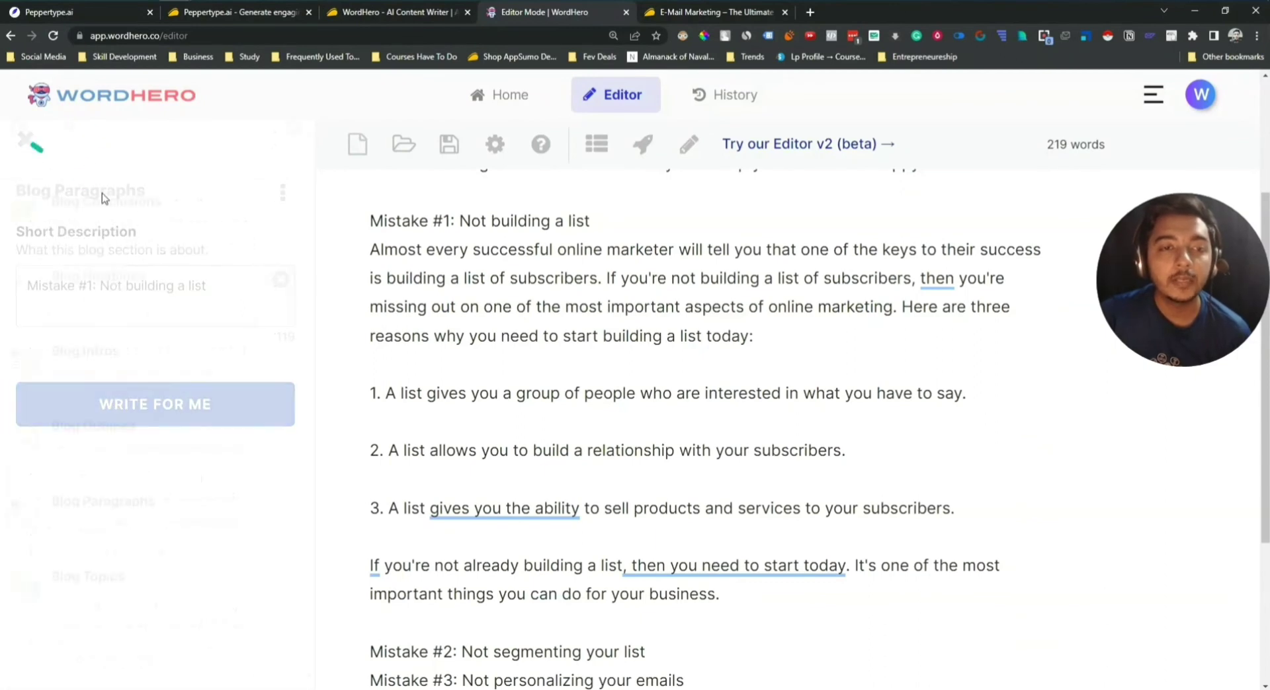
{"action": "left_click", "coordinate": [20, 142]}
{"action": "left_click", "coordinate": [292, 145]}
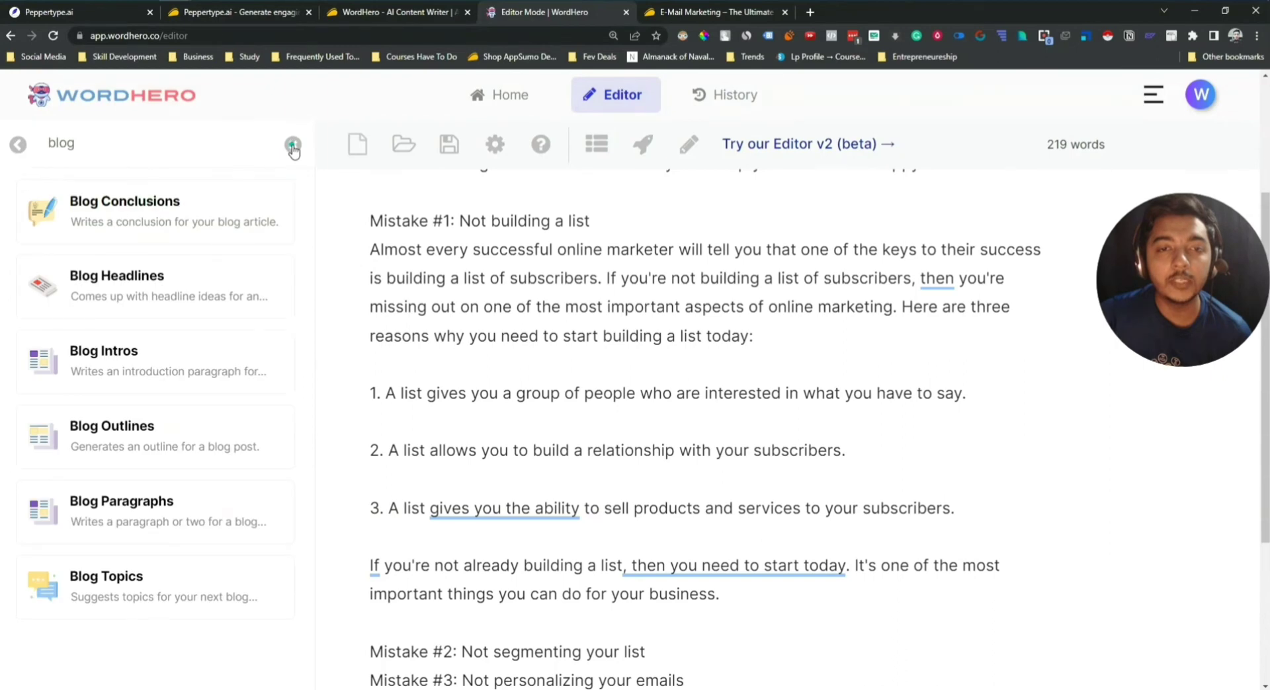
{"action": "left_click", "coordinate": [293, 146]}
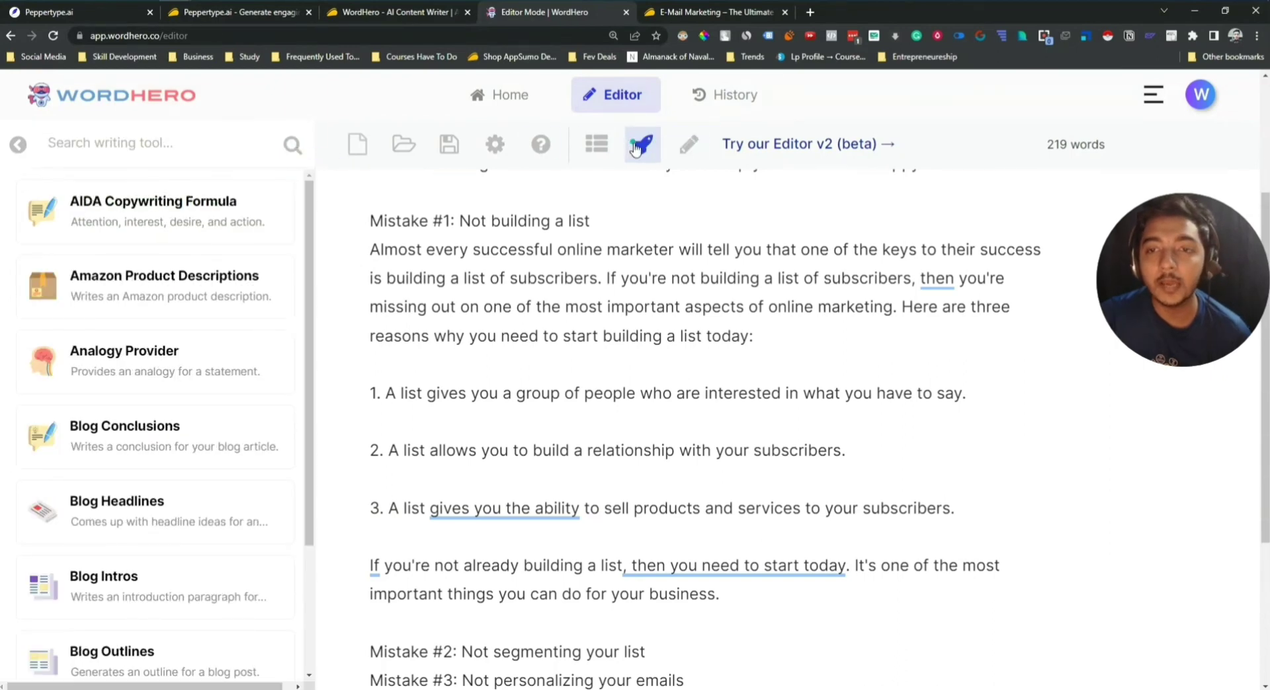
Generate text directly in the document from the heading "Mistake #2: Not segmenting your list"
{"action": "scroll", "coordinate": [644, 210], "scroll_direction": "down", "scroll_amount": 4}
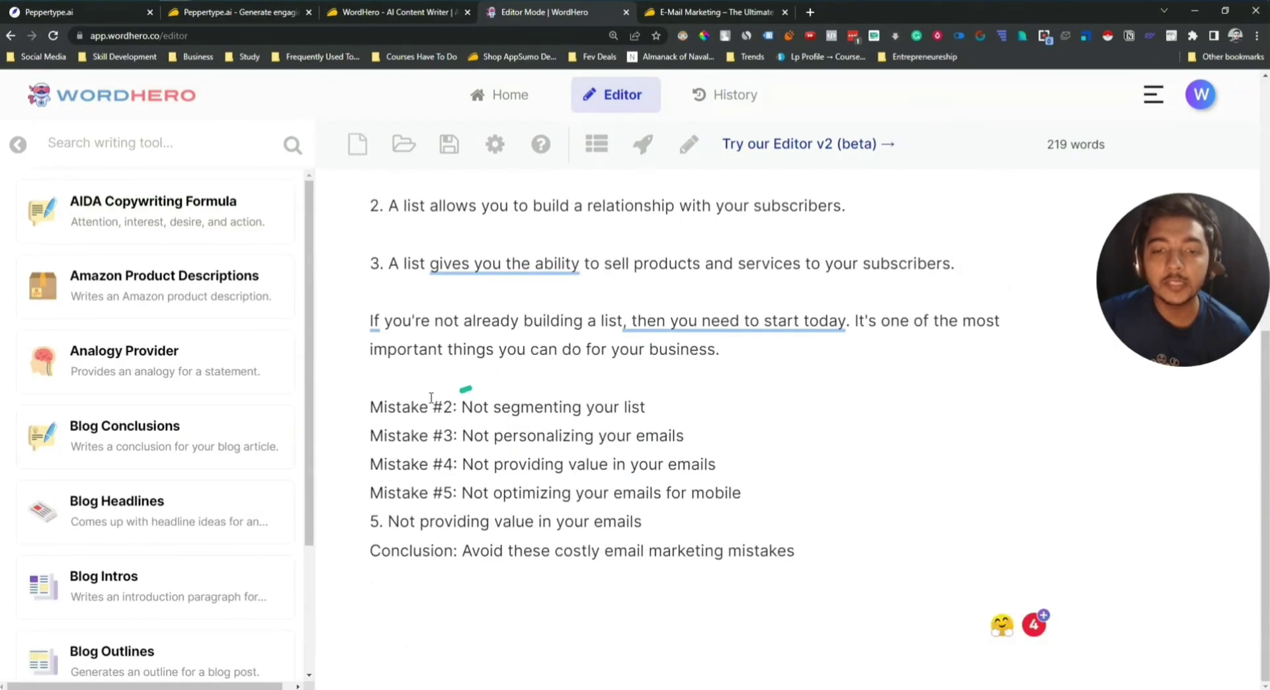
{"action": "left_click_drag", "start_coordinate": [370, 407], "coordinate": [656, 400]}
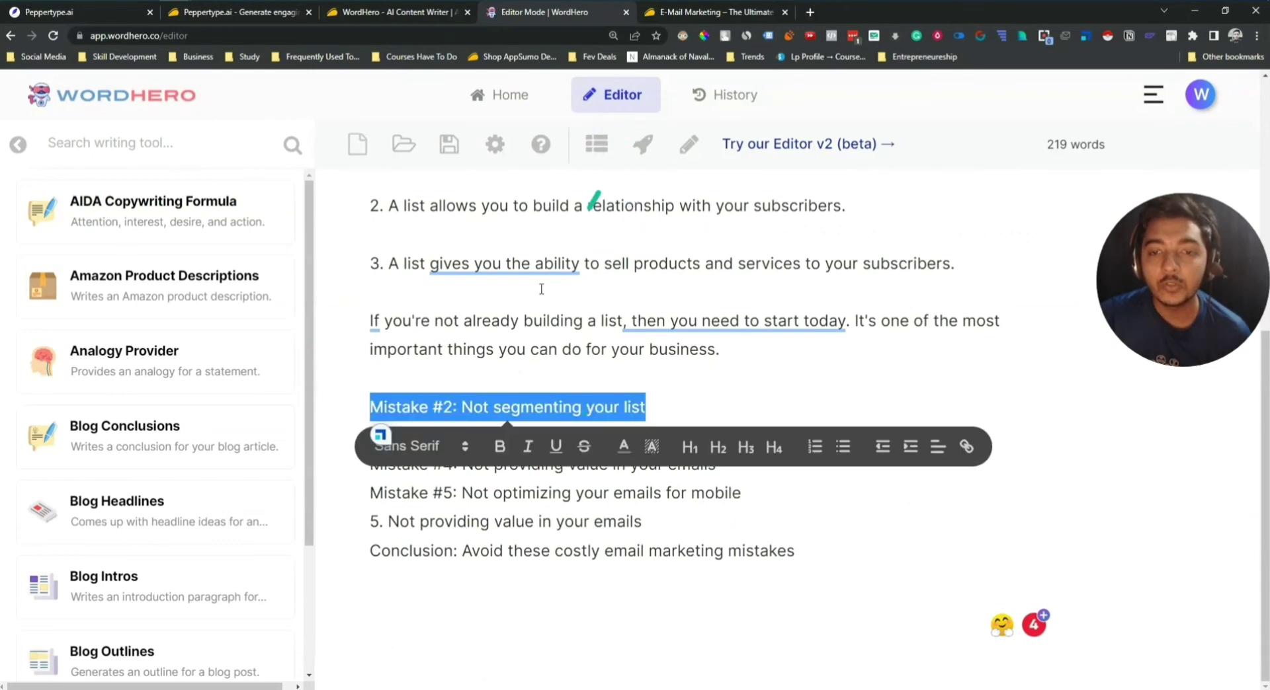
{"action": "left_click", "coordinate": [640, 145]}
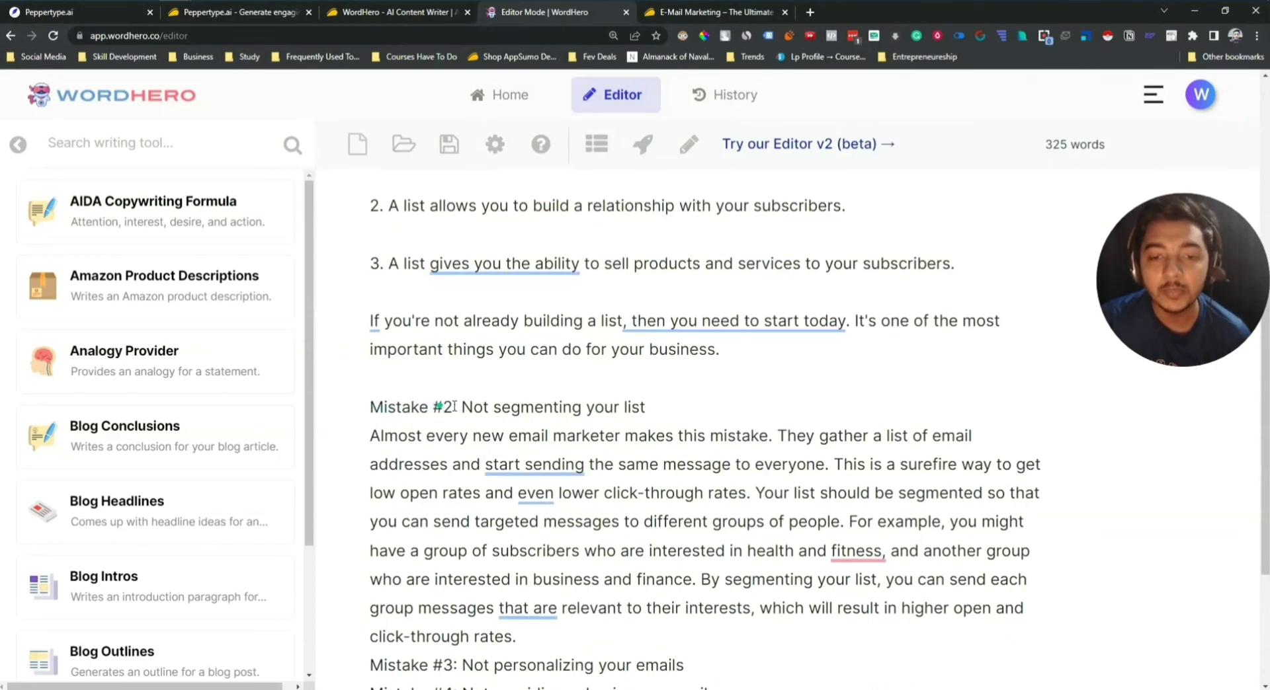
Replace "start sending" with the suggested "send" in the Mistake #2 paragraph and add a blank line after that paragraph
{"action": "left_click", "coordinate": [374, 439]}
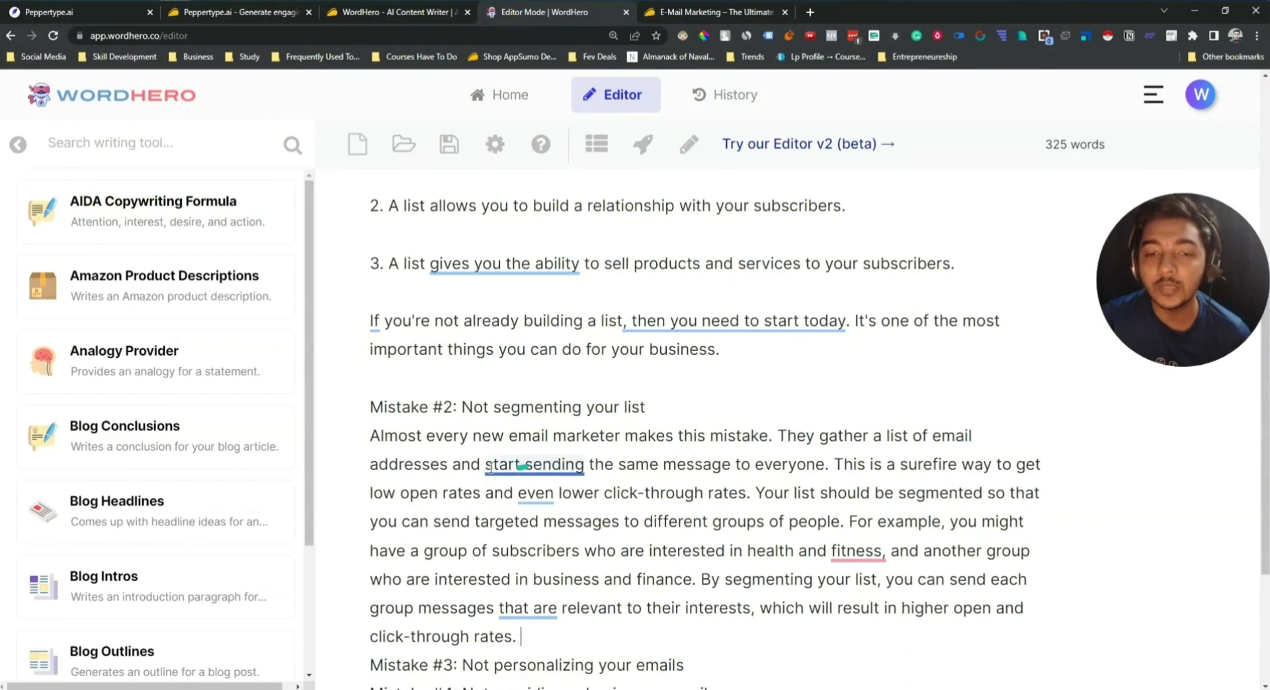
{"action": "mouse_move", "coordinate": [513, 464]}
{"action": "left_click", "coordinate": [505, 521]}
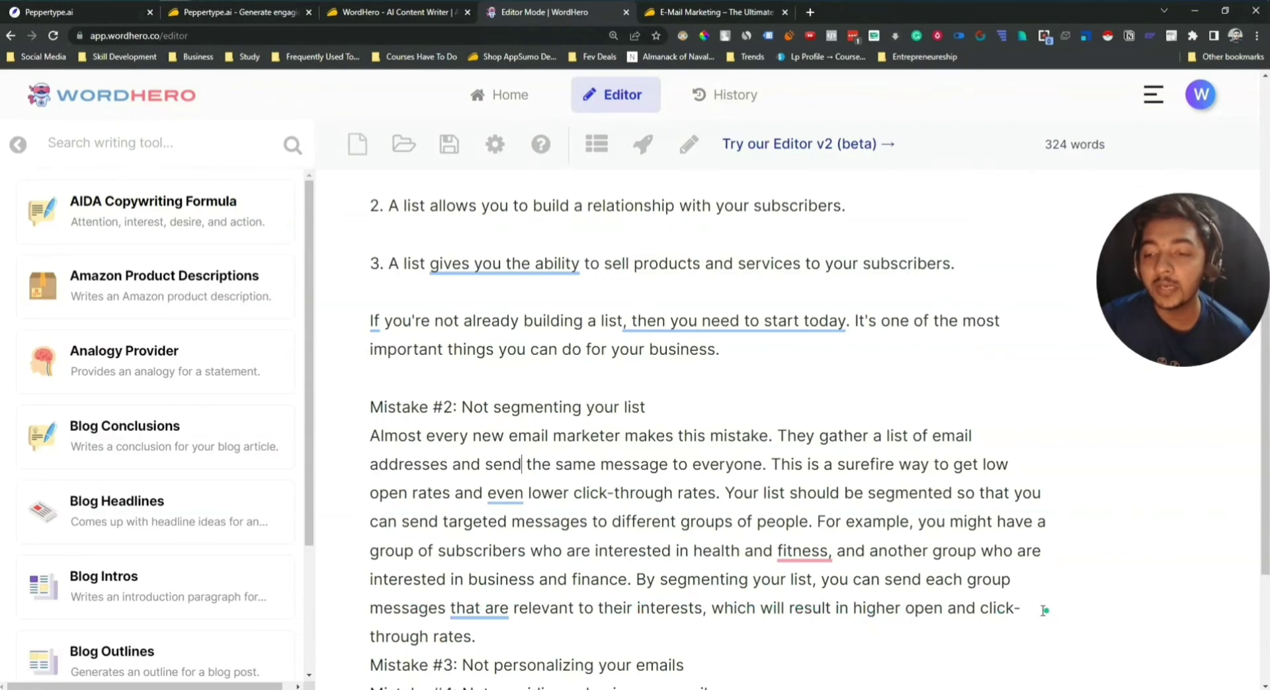
{"action": "left_click", "coordinate": [504, 641]}
{"action": "key", "text": "Return"}
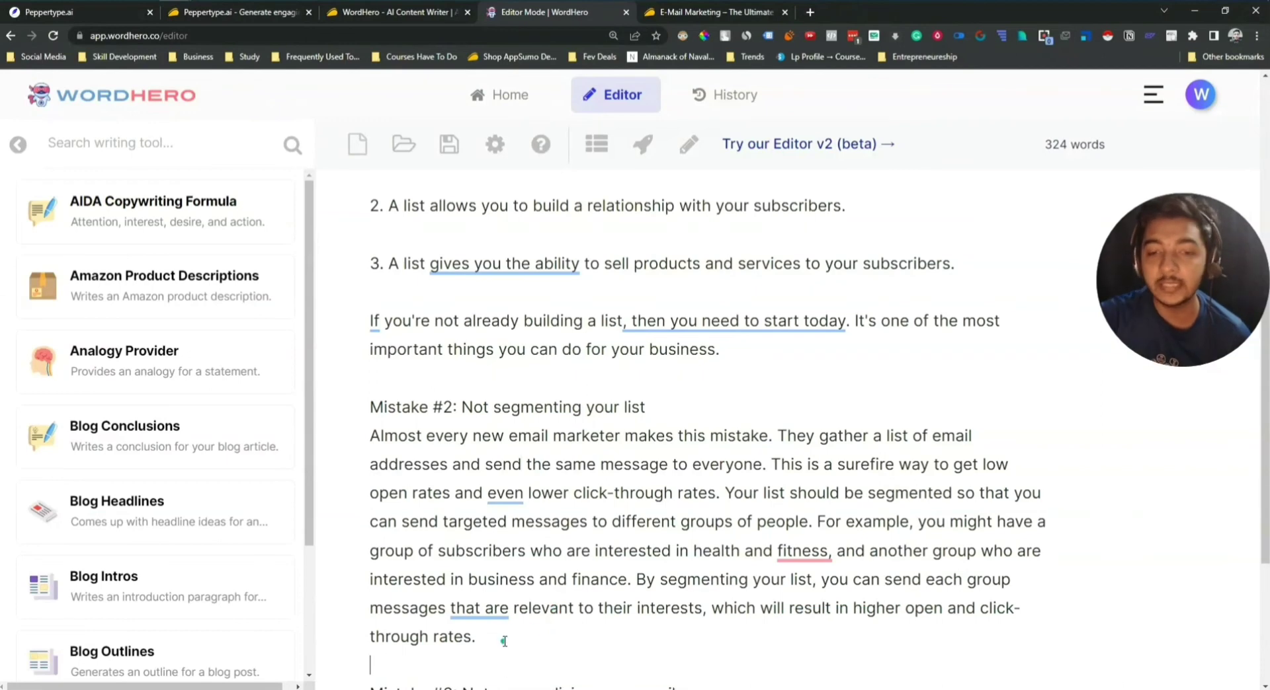
Remove the blank line after the Mistake #2 paragraph and have the AI continue writing at the paragraph's end
{"action": "scroll", "coordinate": [504, 642], "scroll_direction": "down", "scroll_amount": 1}
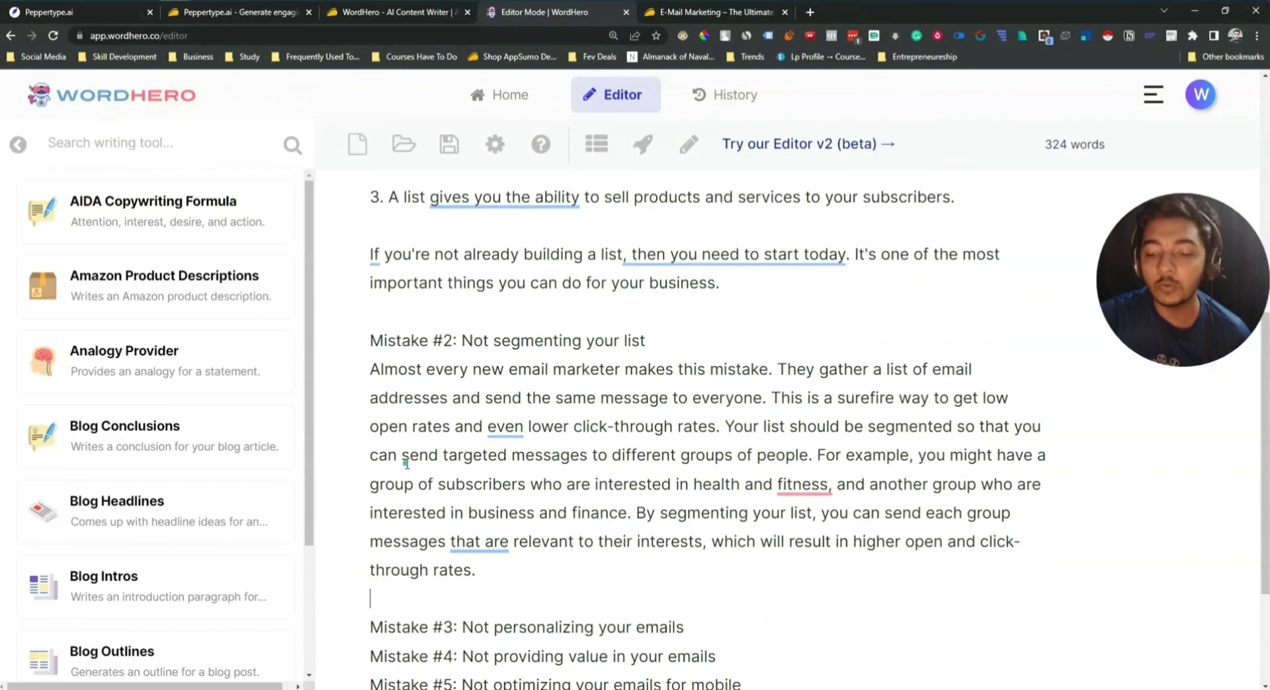
{"action": "key", "text": "BackSpace"}
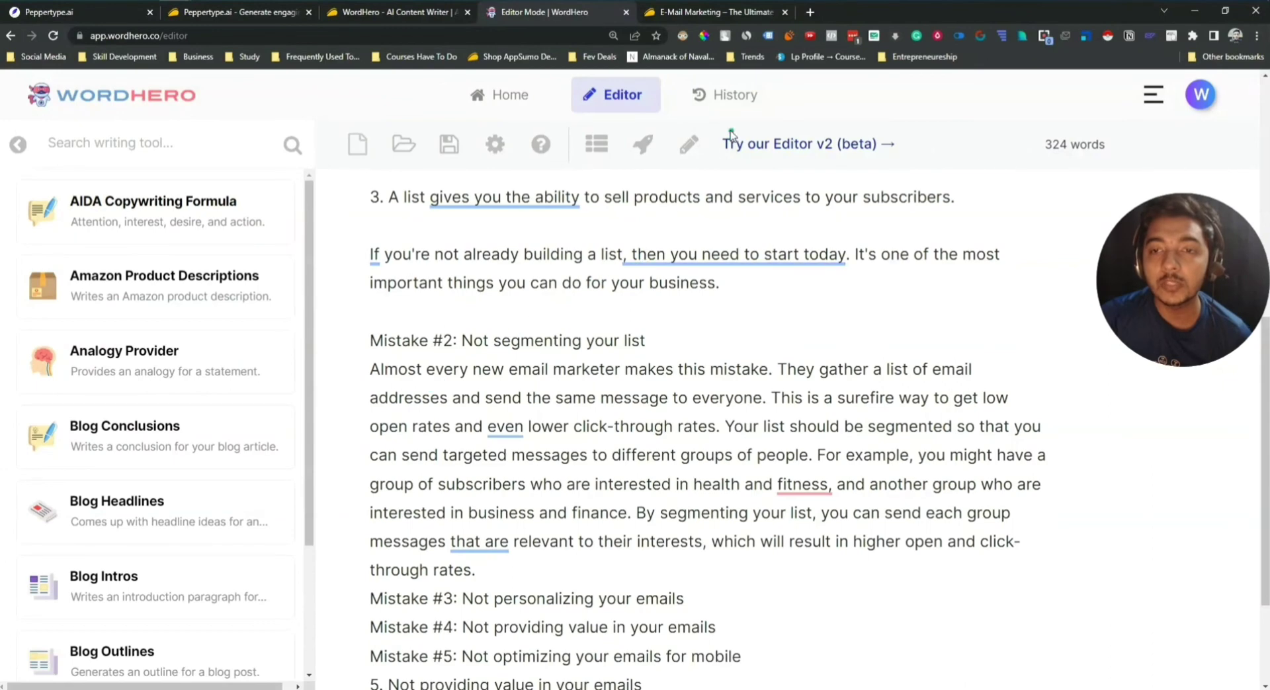
{"action": "left_click", "coordinate": [690, 145]}
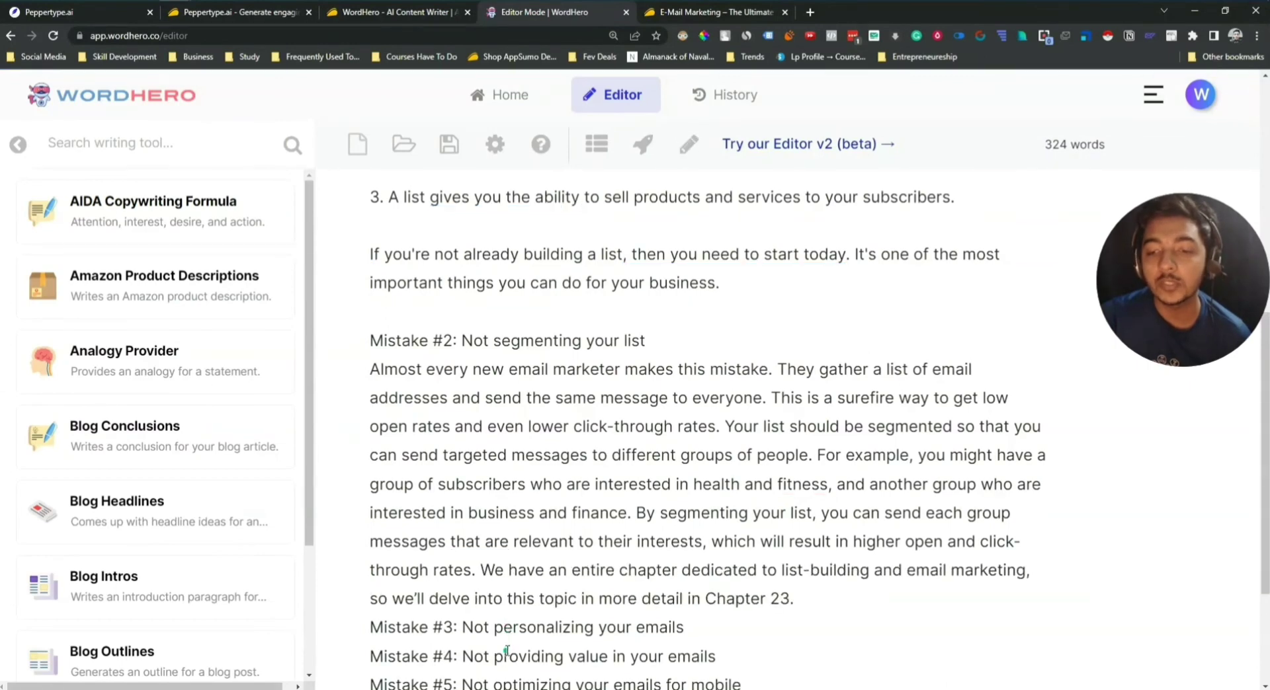
Generate a section body with Blog Paragraphs from the heading "Mistake #3: Not personalizing your emails"
{"action": "scroll", "coordinate": [810, 574], "scroll_direction": "down", "scroll_amount": 2}
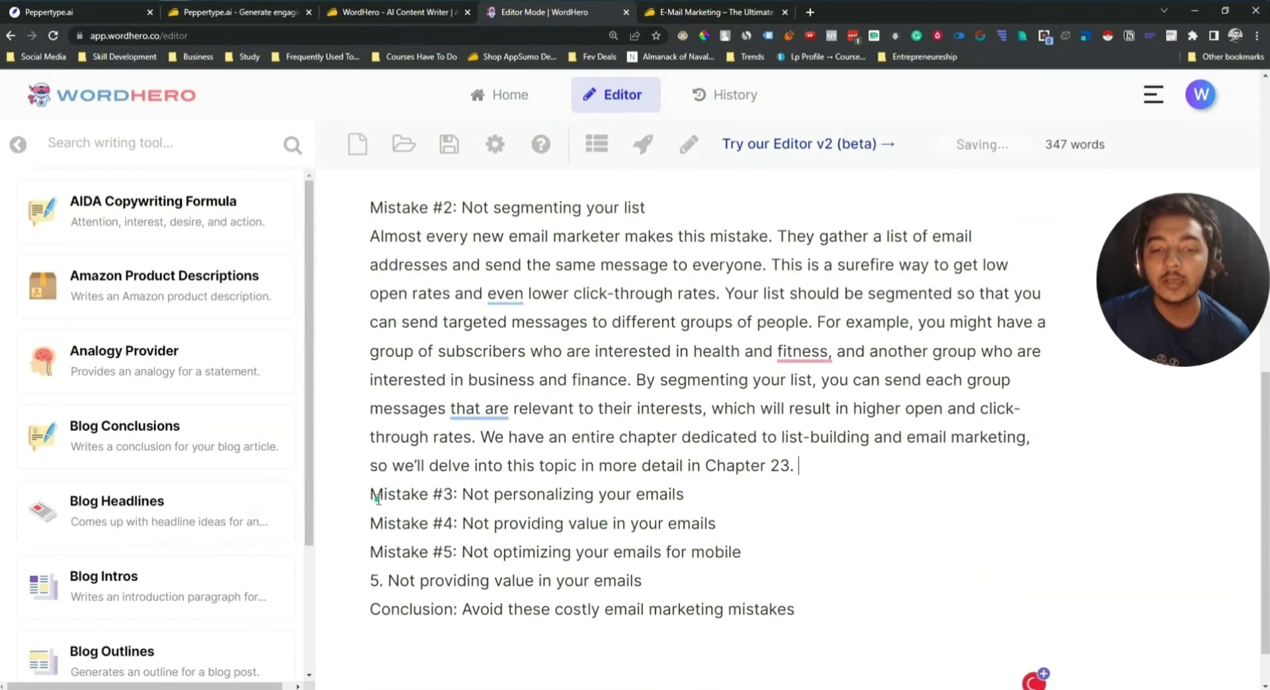
{"action": "left_click_drag", "start_coordinate": [371, 494], "coordinate": [688, 495]}
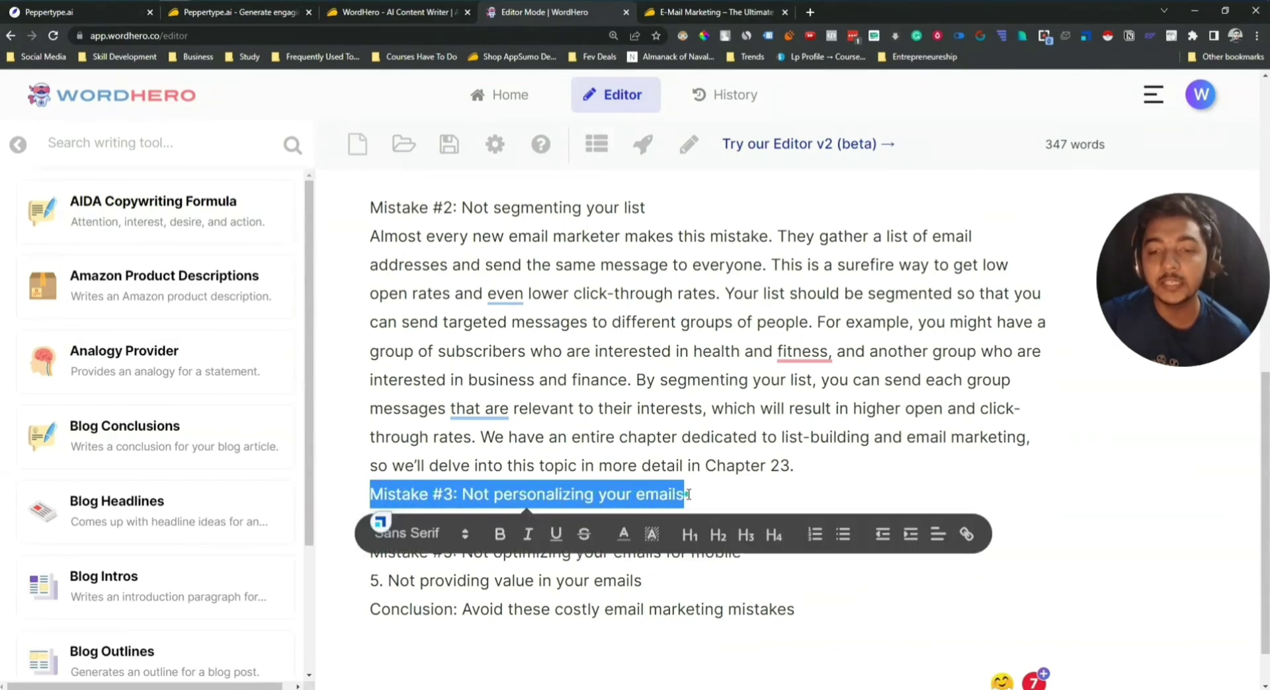
{"action": "left_click", "coordinate": [646, 150]}
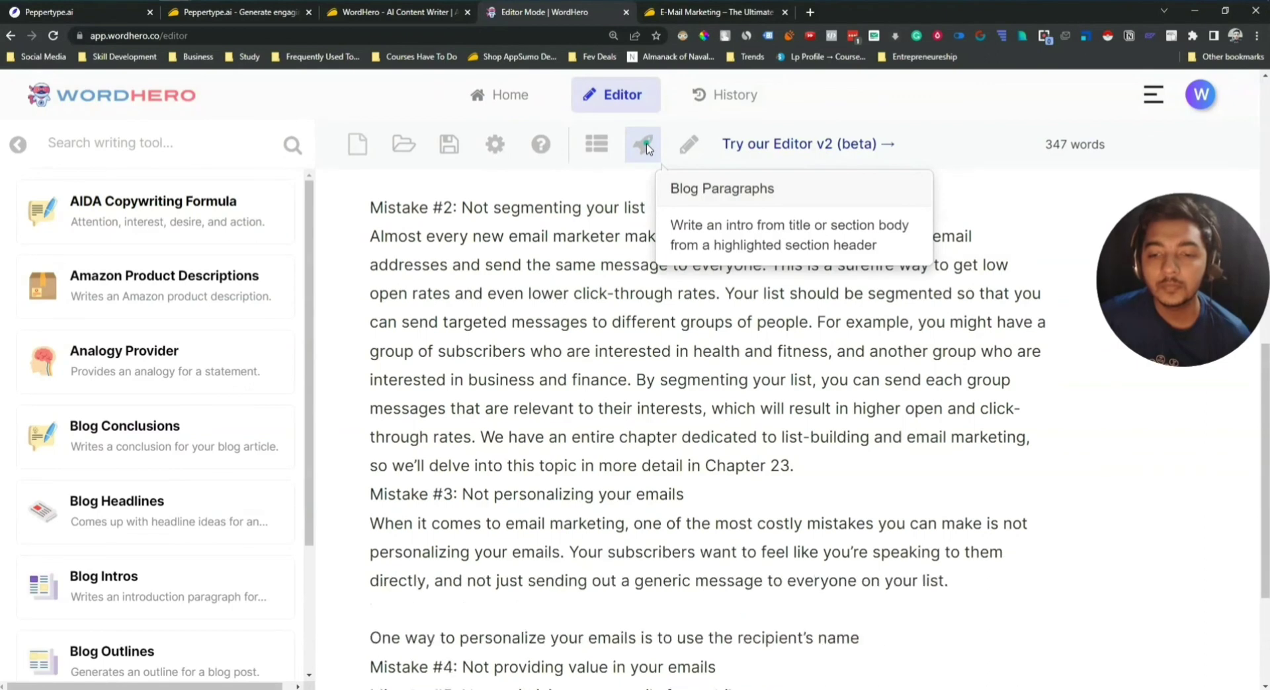
{"action": "scroll", "coordinate": [650, 491], "scroll_direction": "down", "scroll_amount": 2}
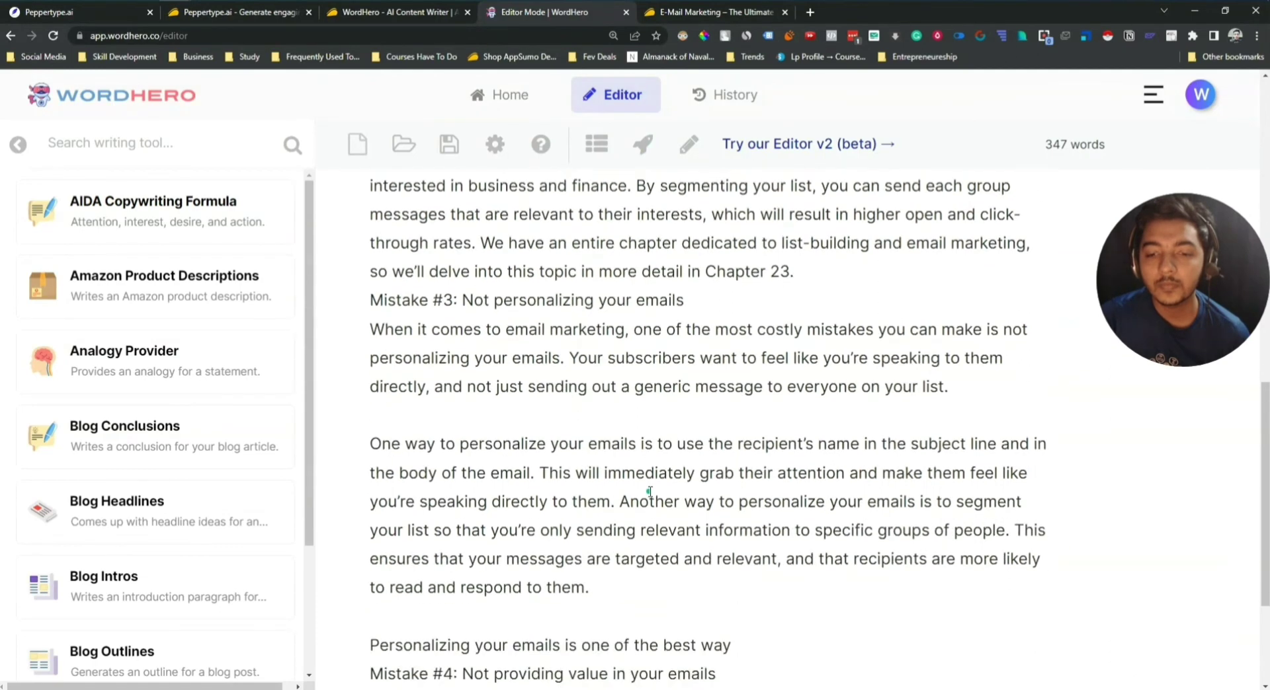
{"action": "scroll", "coordinate": [634, 506], "scroll_direction": "down", "scroll_amount": 2}
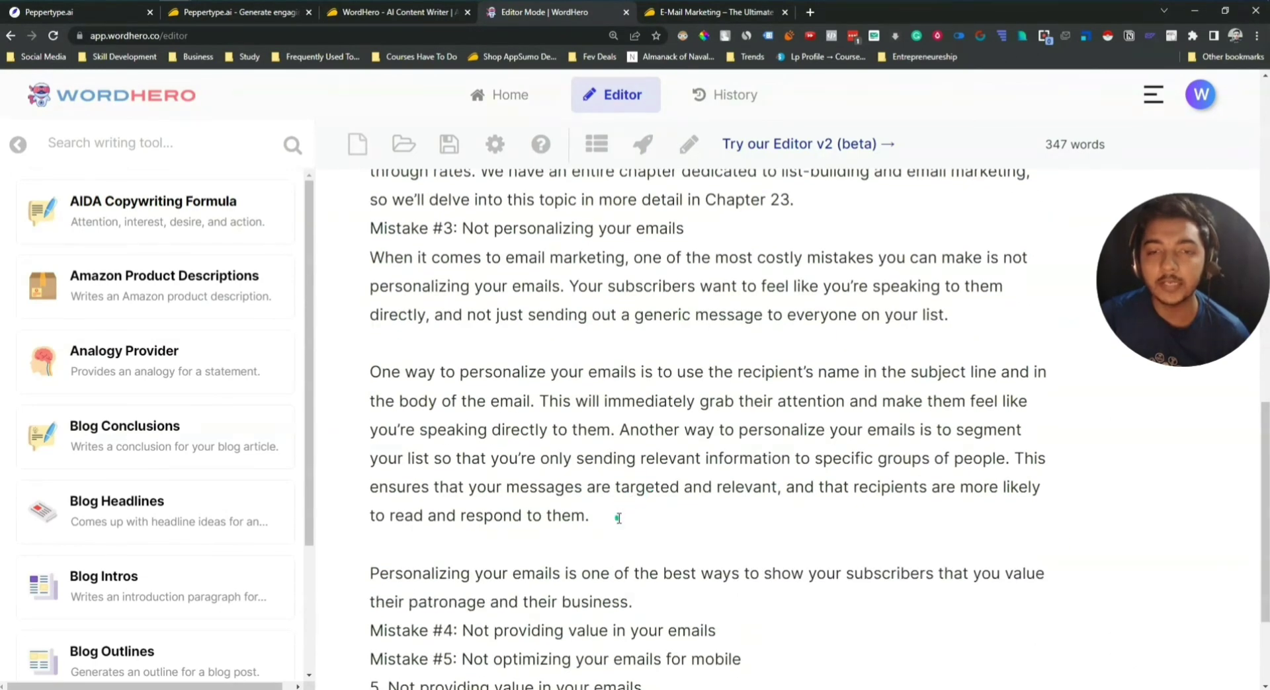
Review the generated Mistake #3 text and the whole blog draft from title to conclusion, with a brief look at Peppertype.ai's home page
{"action": "scroll", "coordinate": [618, 518], "scroll_direction": "up", "scroll_amount": 1}
{"action": "left_click_drag", "start_coordinate": [640, 670], "coordinate": [597, 609]}
{"action": "left_click_drag", "start_coordinate": [557, 569], "coordinate": [371, 324]}
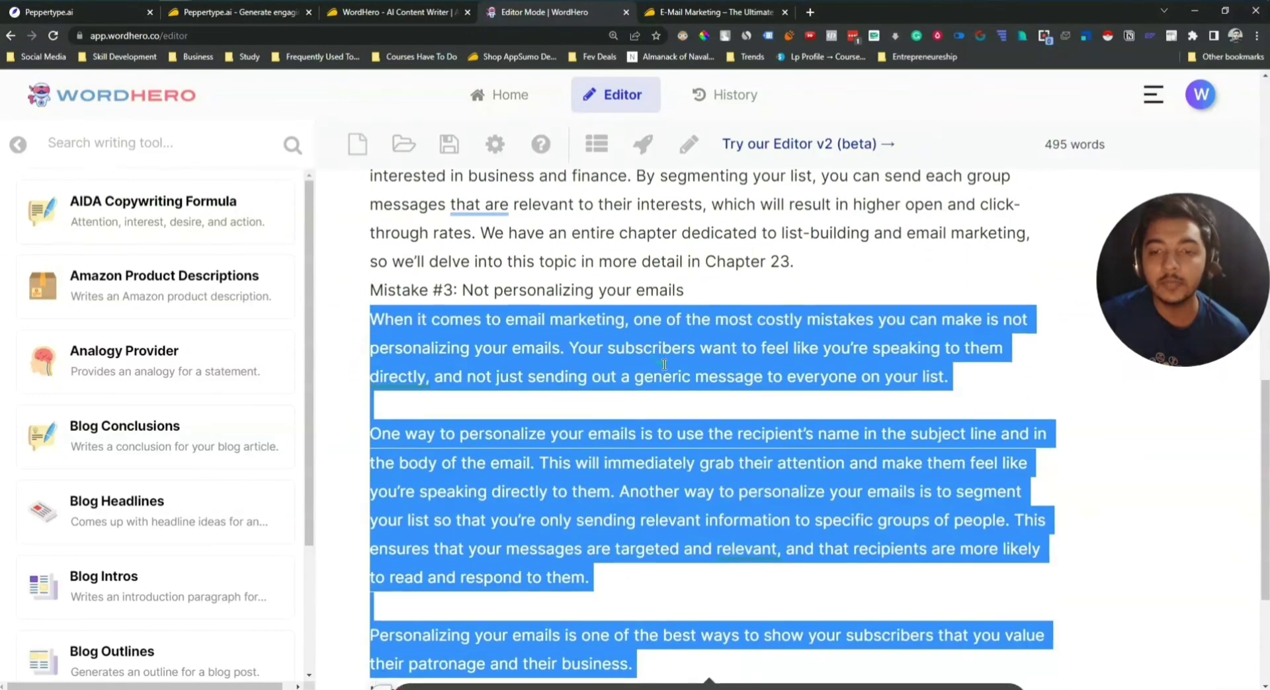
{"action": "scroll", "coordinate": [663, 364], "scroll_direction": "down", "scroll_amount": 1}
{"action": "left_click", "coordinate": [706, 431]}
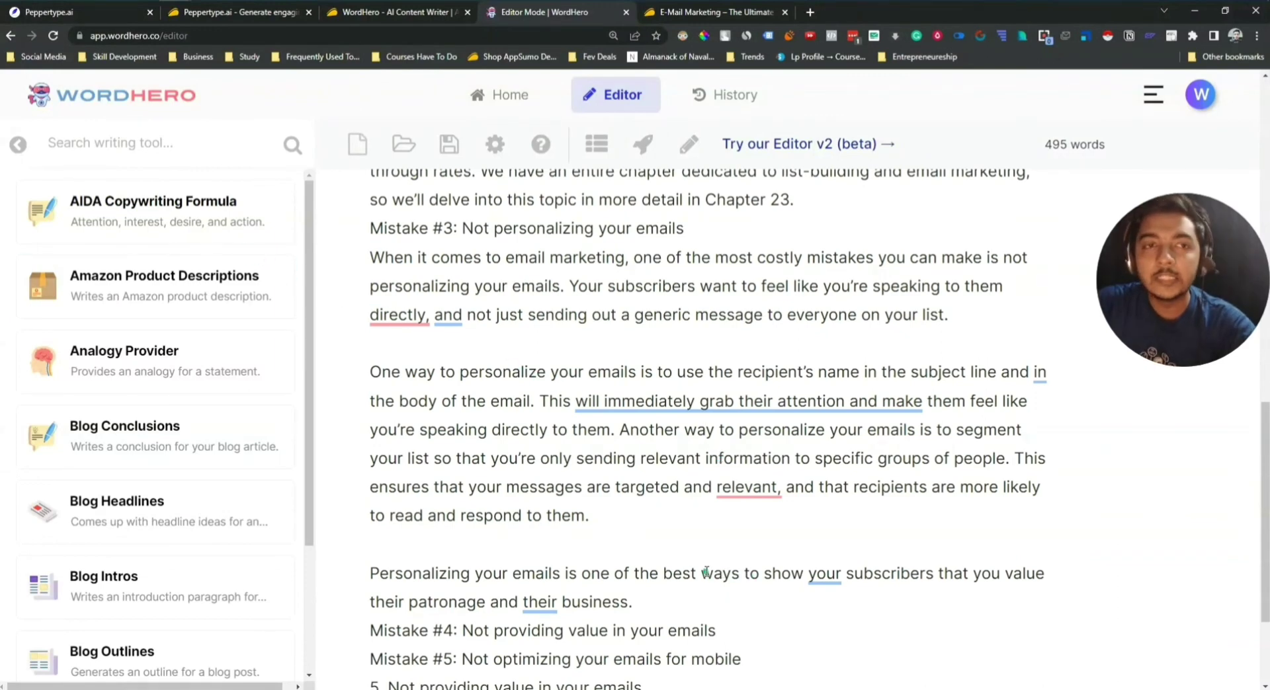
{"action": "left_click", "coordinate": [47, 9]}
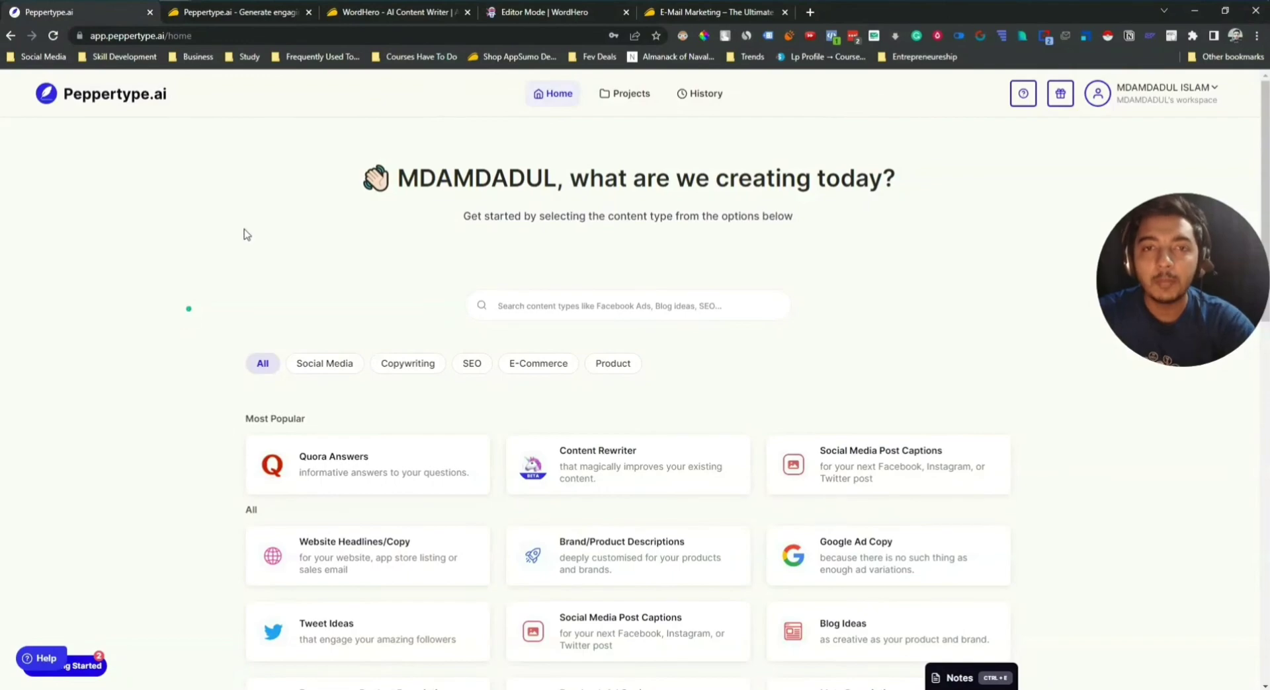
{"action": "left_click", "coordinate": [533, 15]}
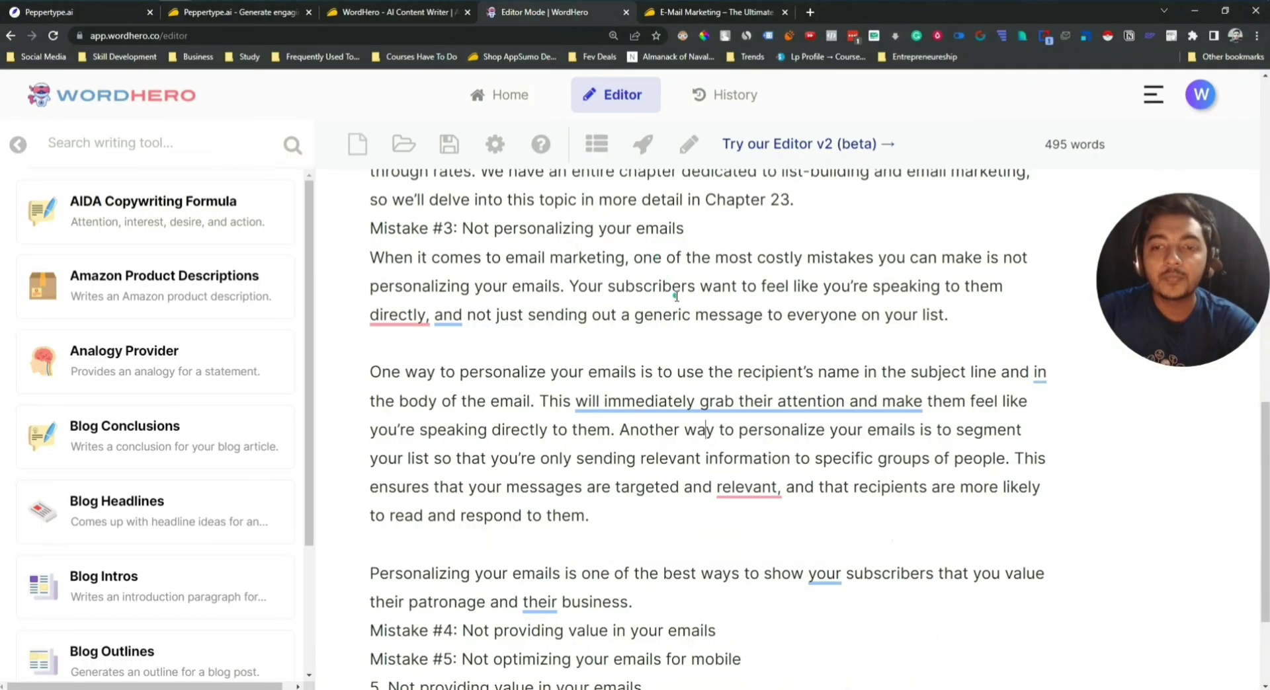
{"action": "scroll", "coordinate": [675, 296], "scroll_direction": "up", "scroll_amount": 4}
{"action": "scroll", "coordinate": [675, 322], "scroll_direction": "up", "scroll_amount": 10}
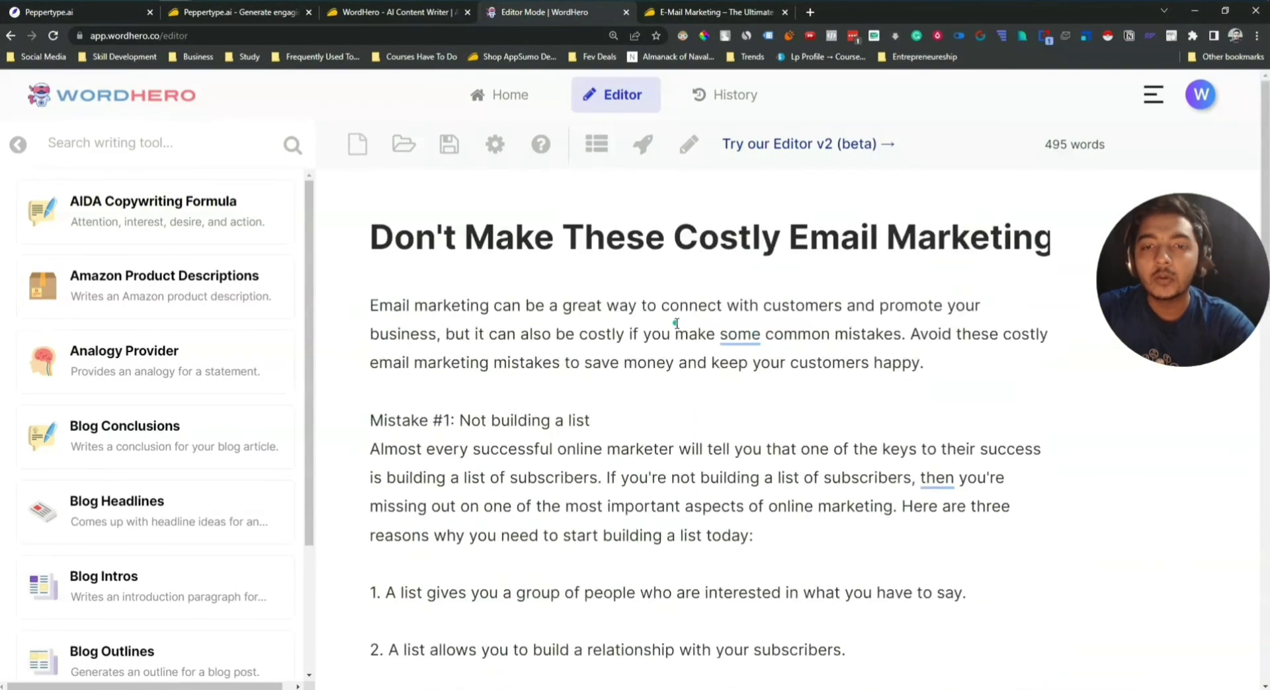
{"action": "scroll", "coordinate": [675, 322], "scroll_direction": "down", "scroll_amount": 14}
{"action": "scroll", "coordinate": [675, 324], "scroll_direction": "down", "scroll_amount": 3}
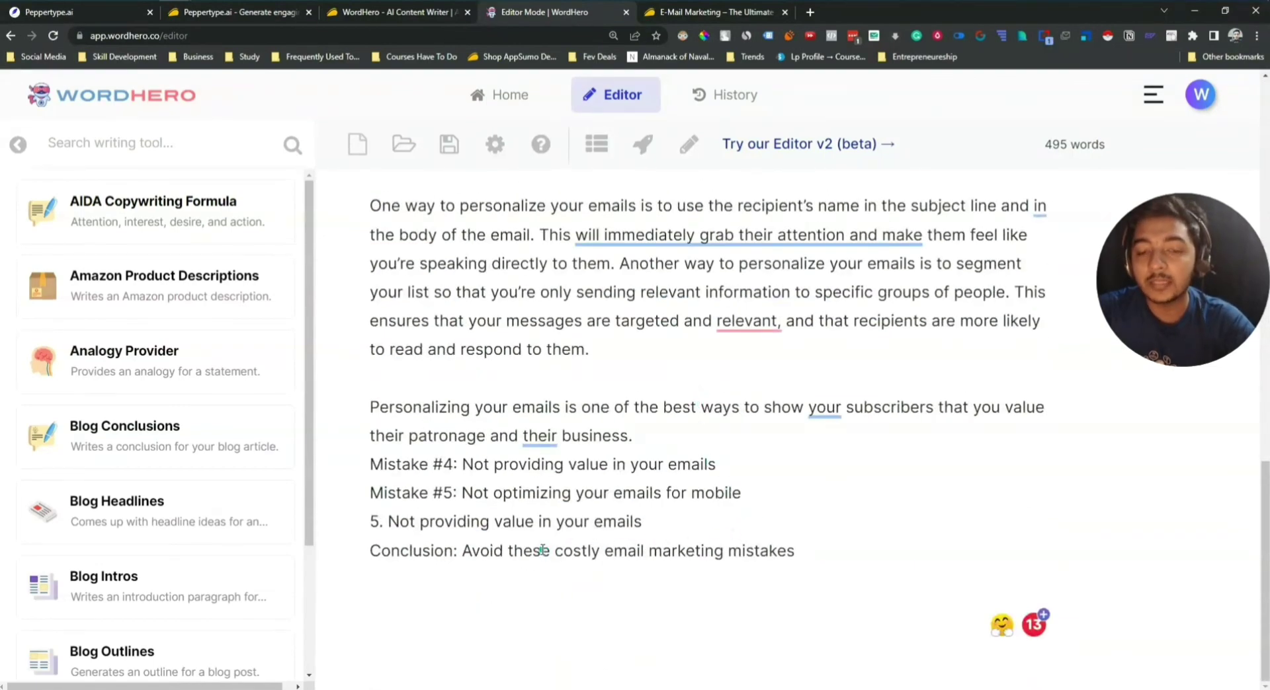
Search the writing tools for "conclusion" and save the blog document
{"action": "left_click_drag", "start_coordinate": [371, 551], "coordinate": [794, 552]}
{"action": "left_click", "coordinate": [105, 153]}
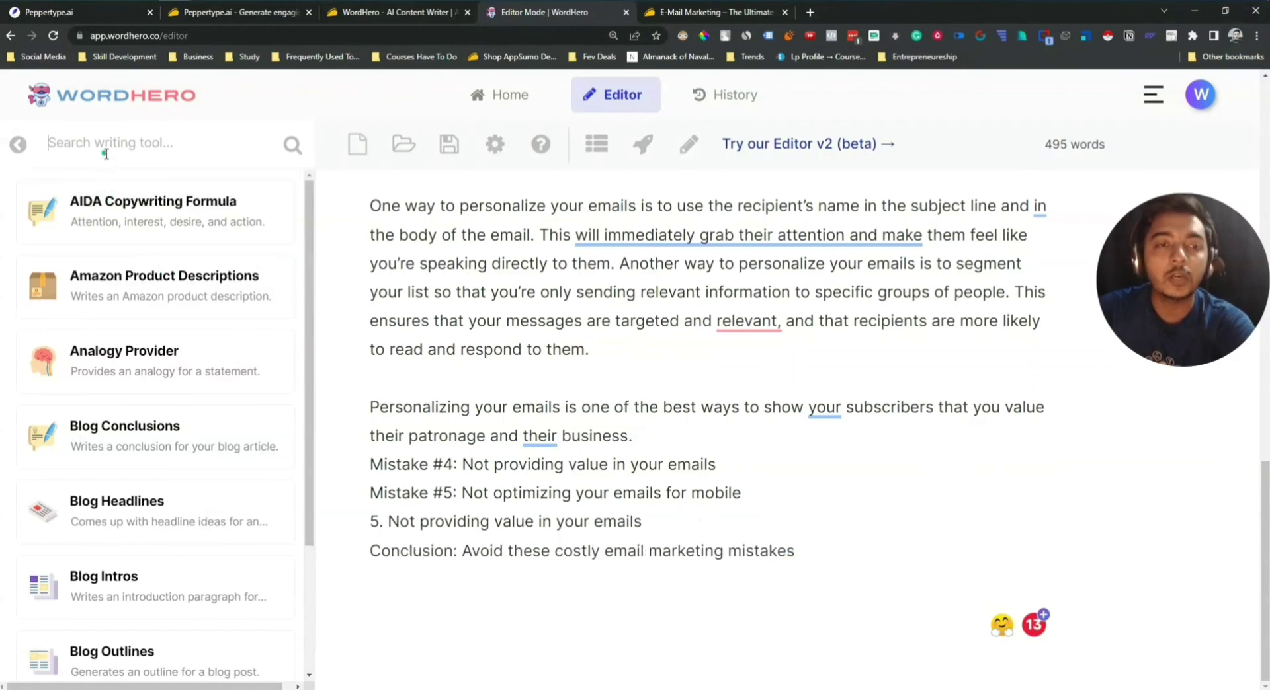
{"action": "type", "text": "conclusion"}
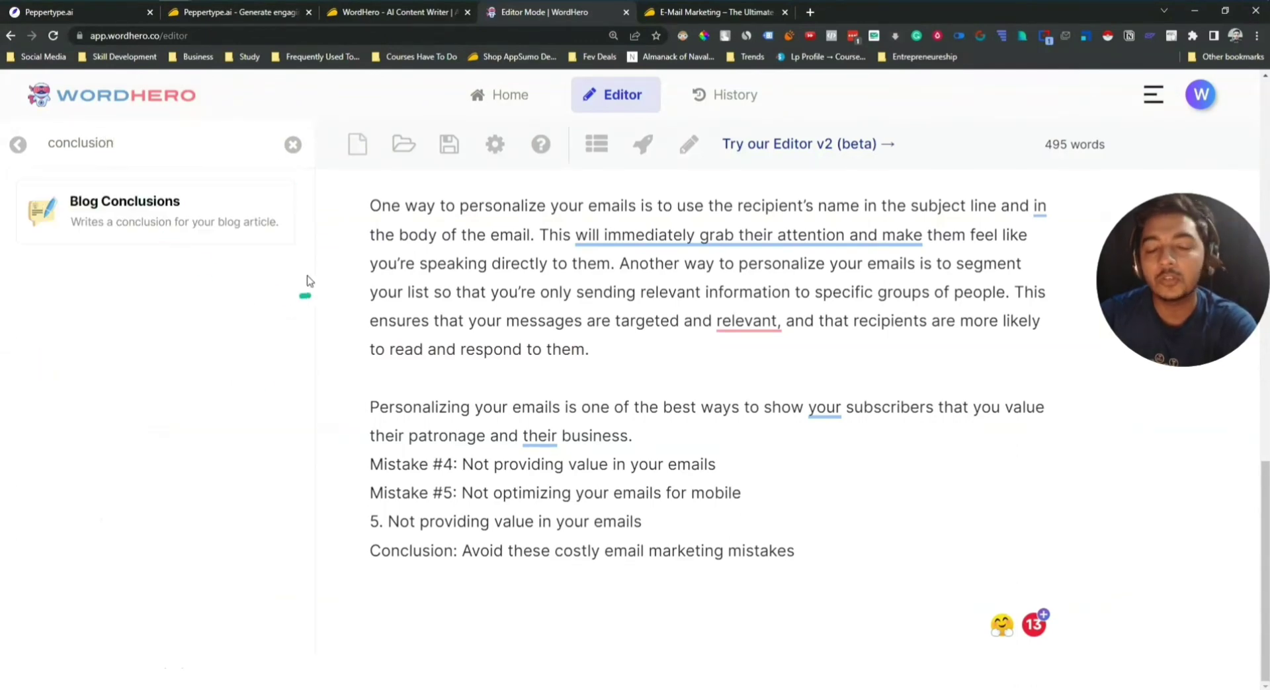
{"action": "left_click", "coordinate": [451, 147]}
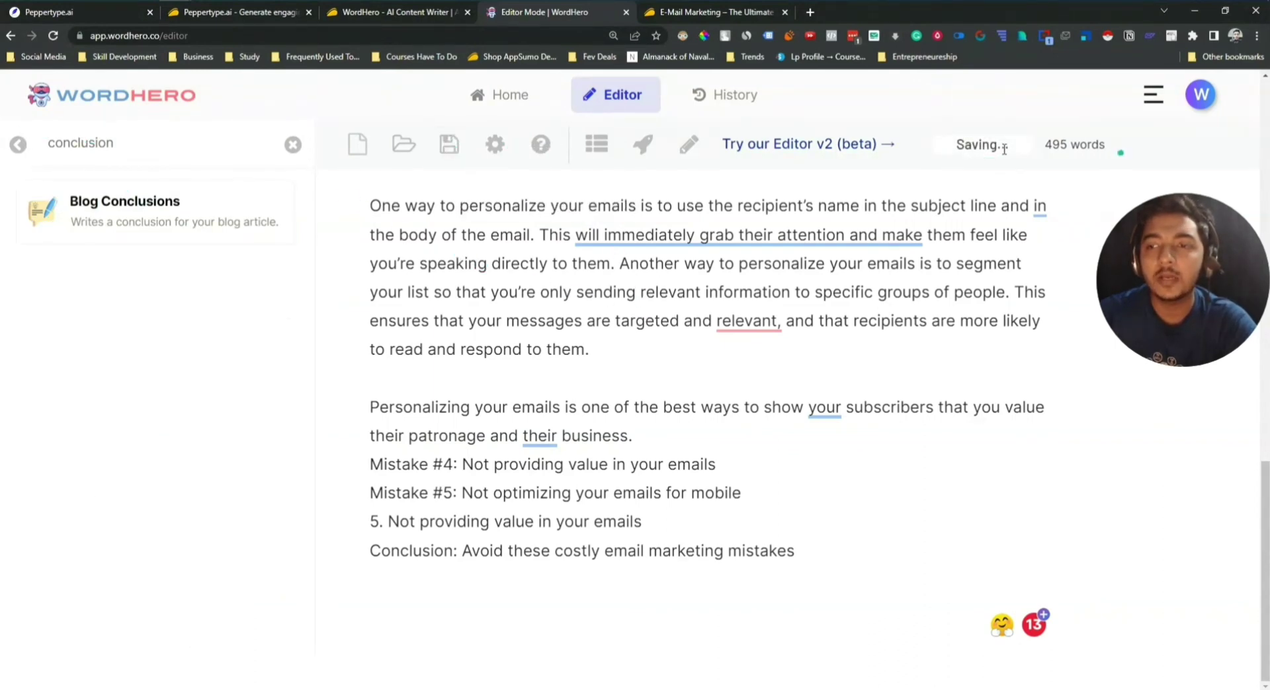
Open the Editor v2 (beta) for a look and return to WordHero's home page
{"action": "left_click", "coordinate": [806, 152]}
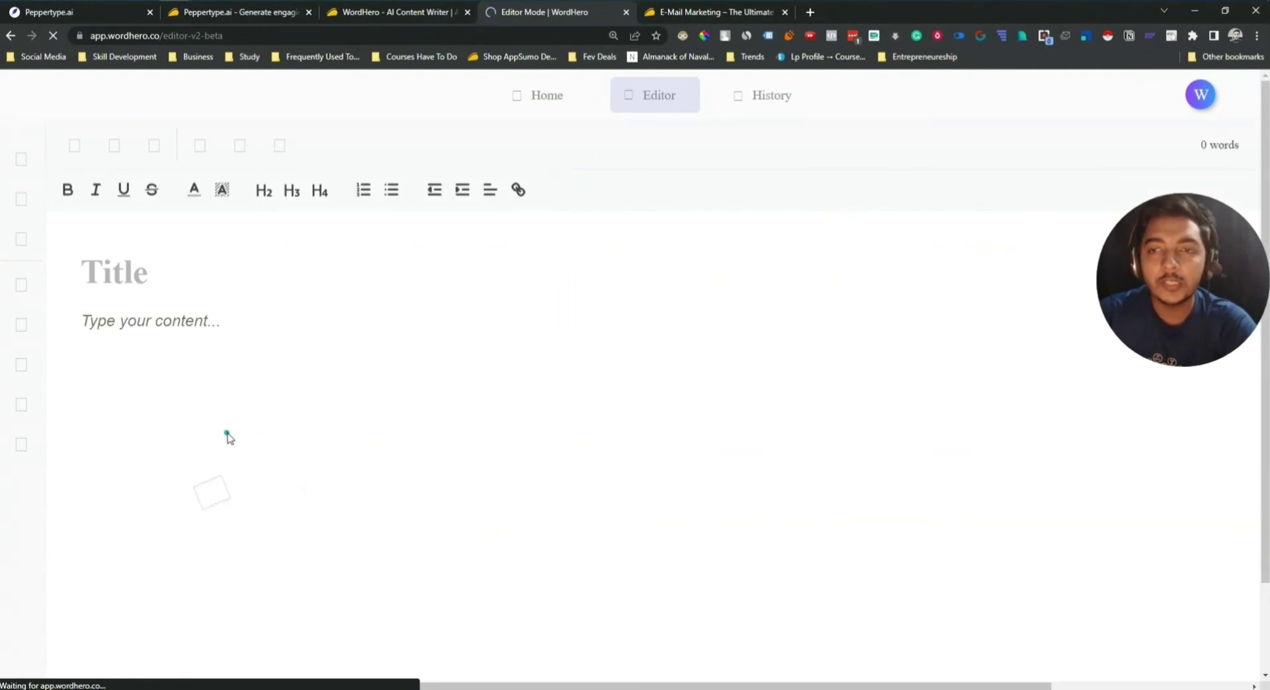
{"action": "left_click", "coordinate": [156, 264]}
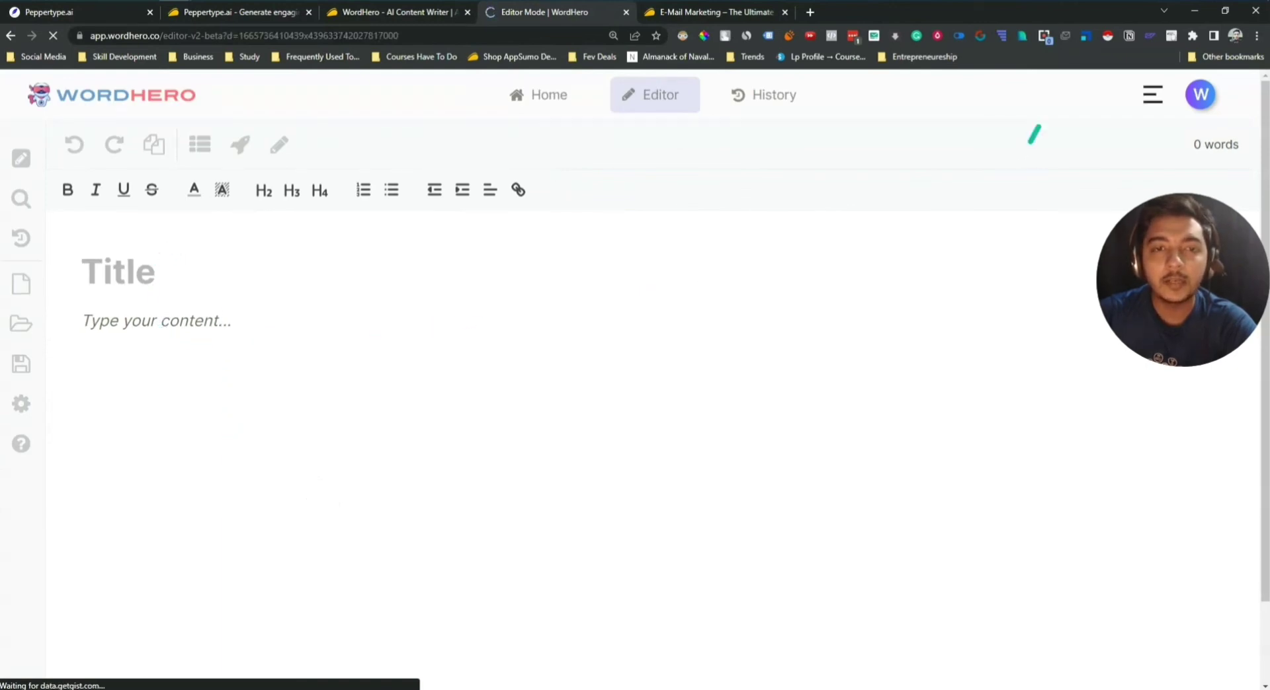
{"action": "left_click", "coordinate": [567, 98]}
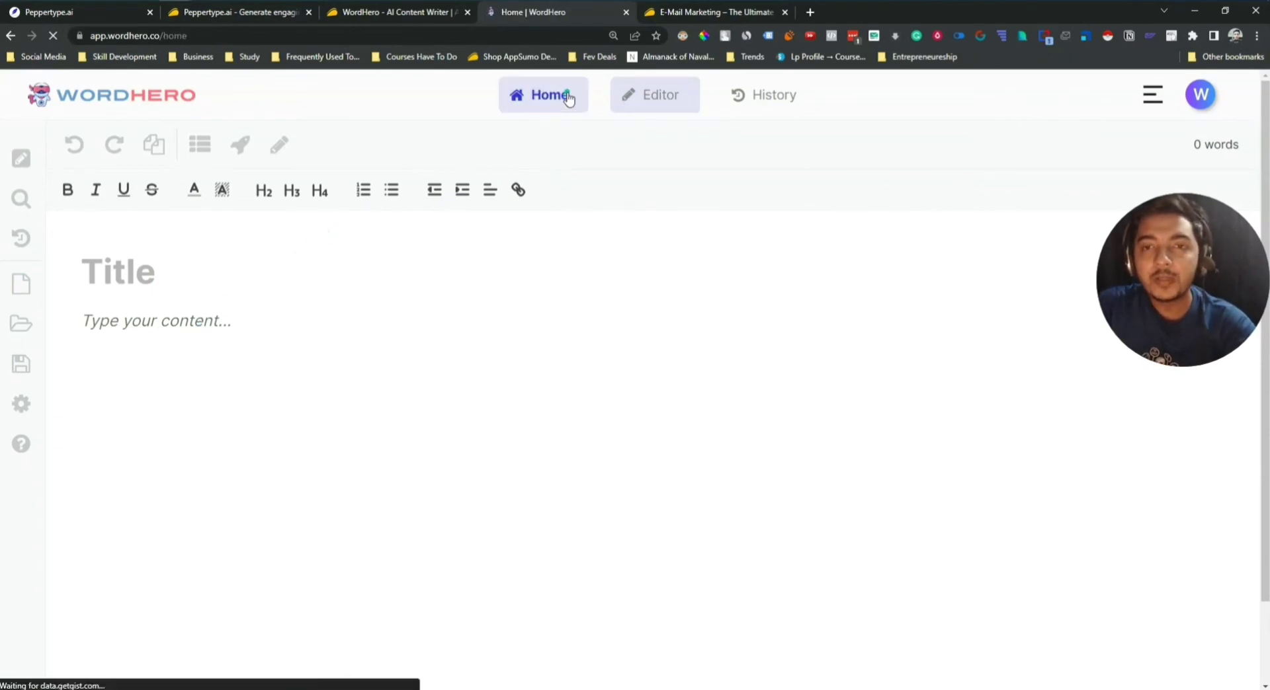
View WordHero's AppSumo deal page and compare the WordHero and Peppertype.ai home pages
{"action": "left_click", "coordinate": [387, 16]}
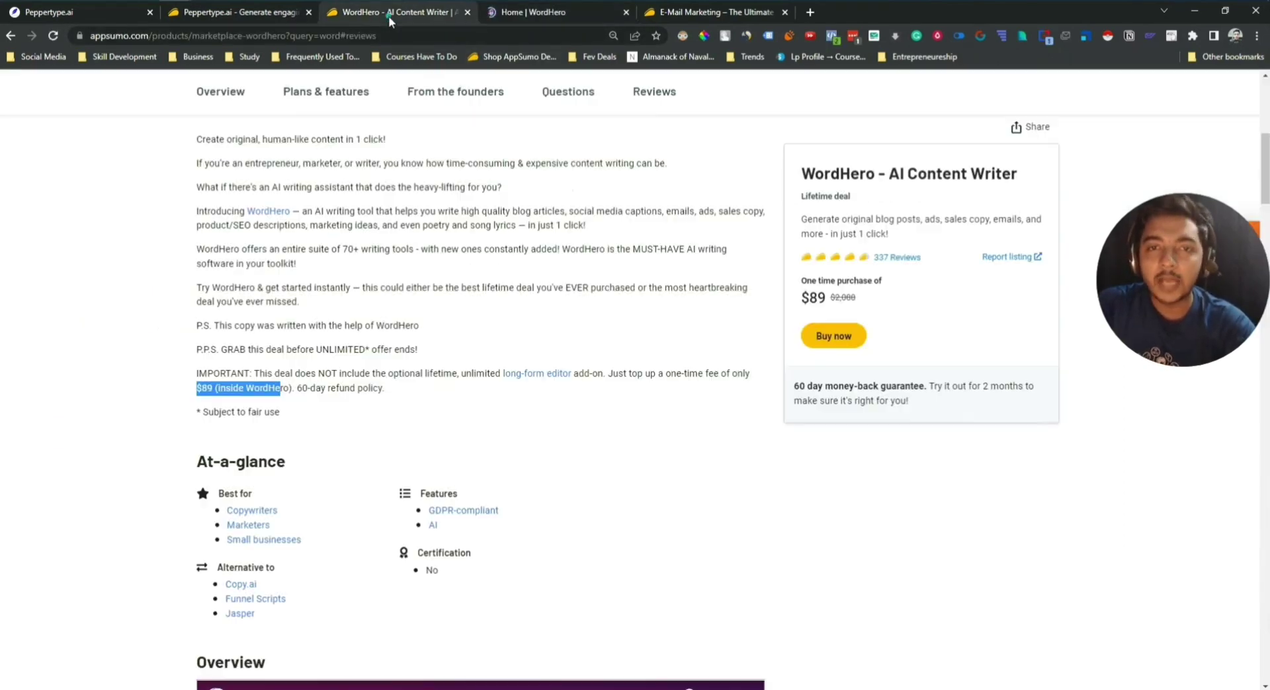
{"action": "left_click", "coordinate": [523, 15]}
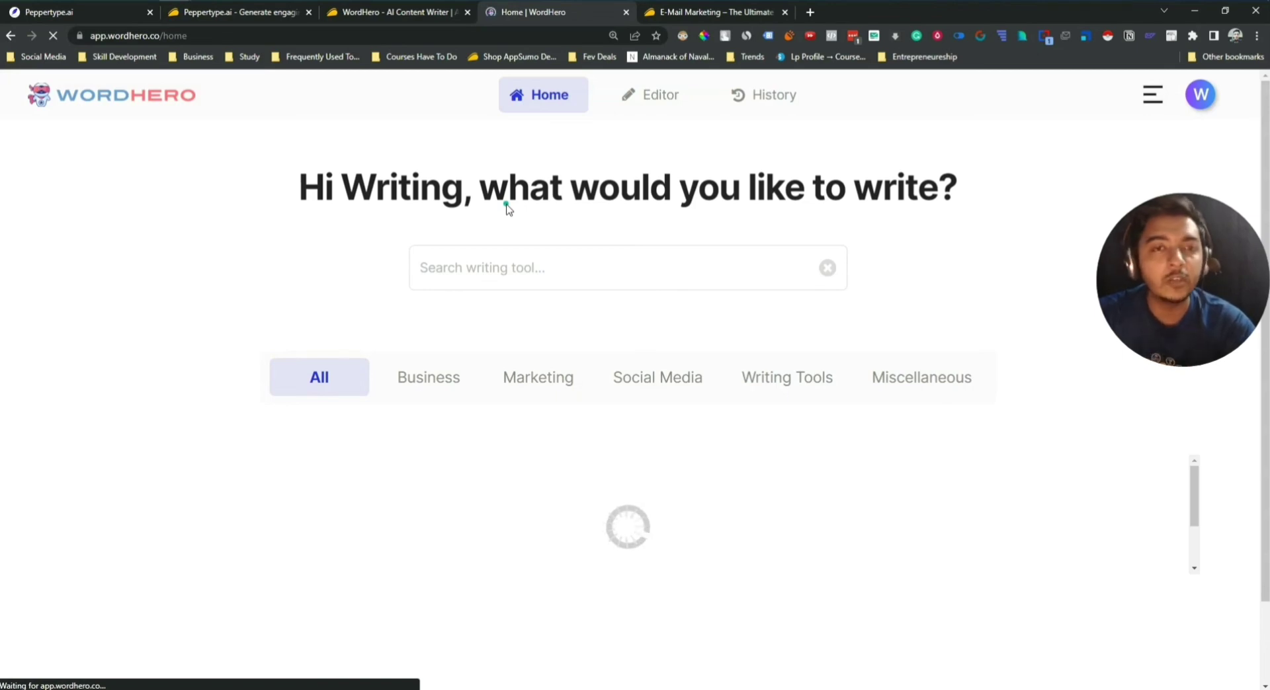
{"action": "left_click", "coordinate": [55, 12]}
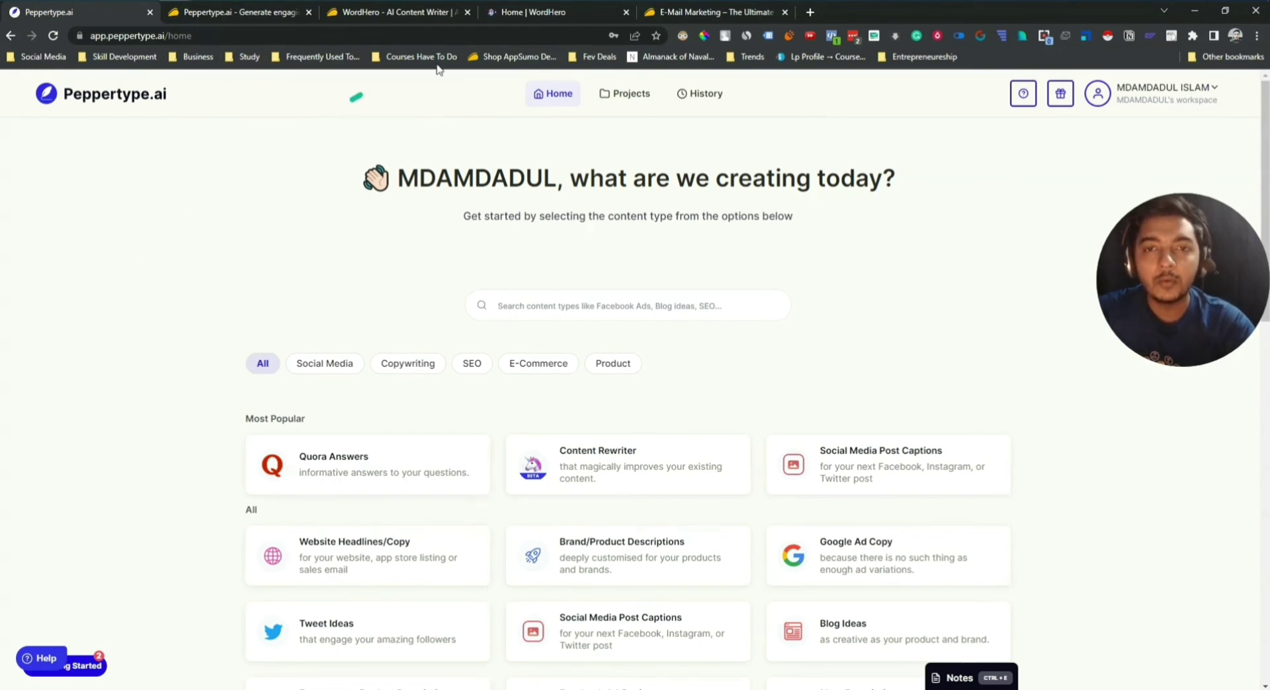
{"action": "left_click", "coordinate": [512, 17]}
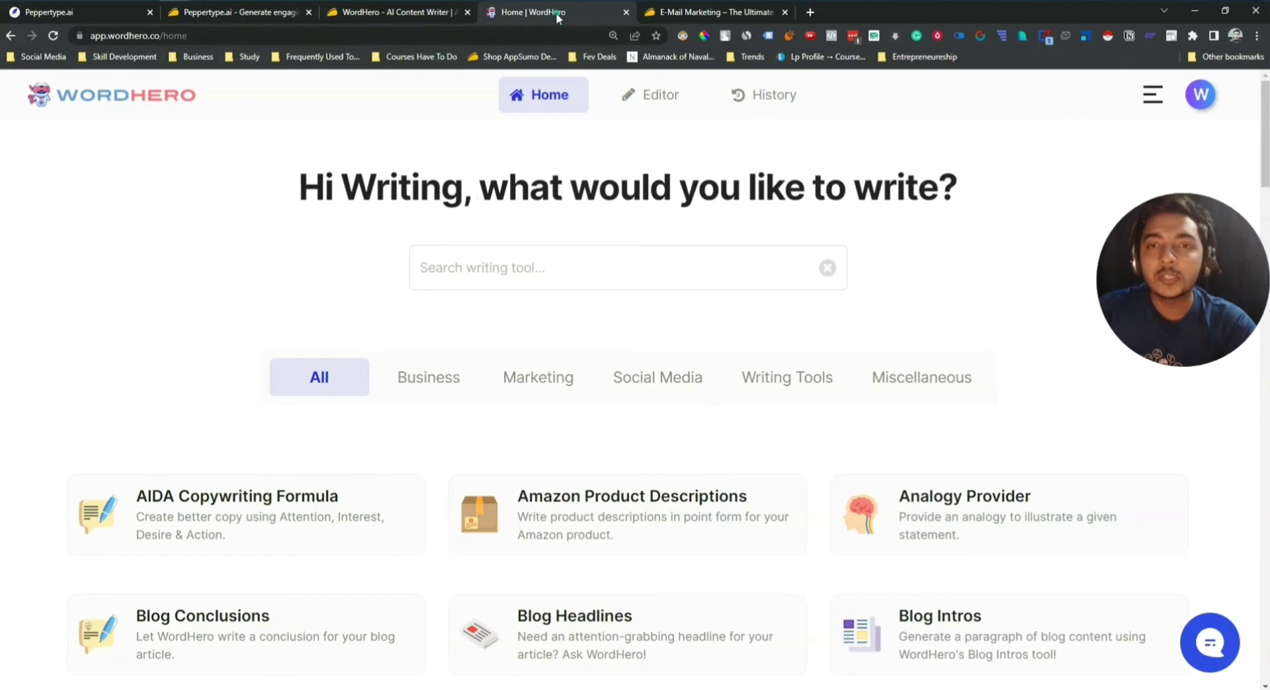
Switch to Notepad to check the template count notes for both tools, and minimize it to return to the browser
{"action": "key", "text": "alt+Tab"}
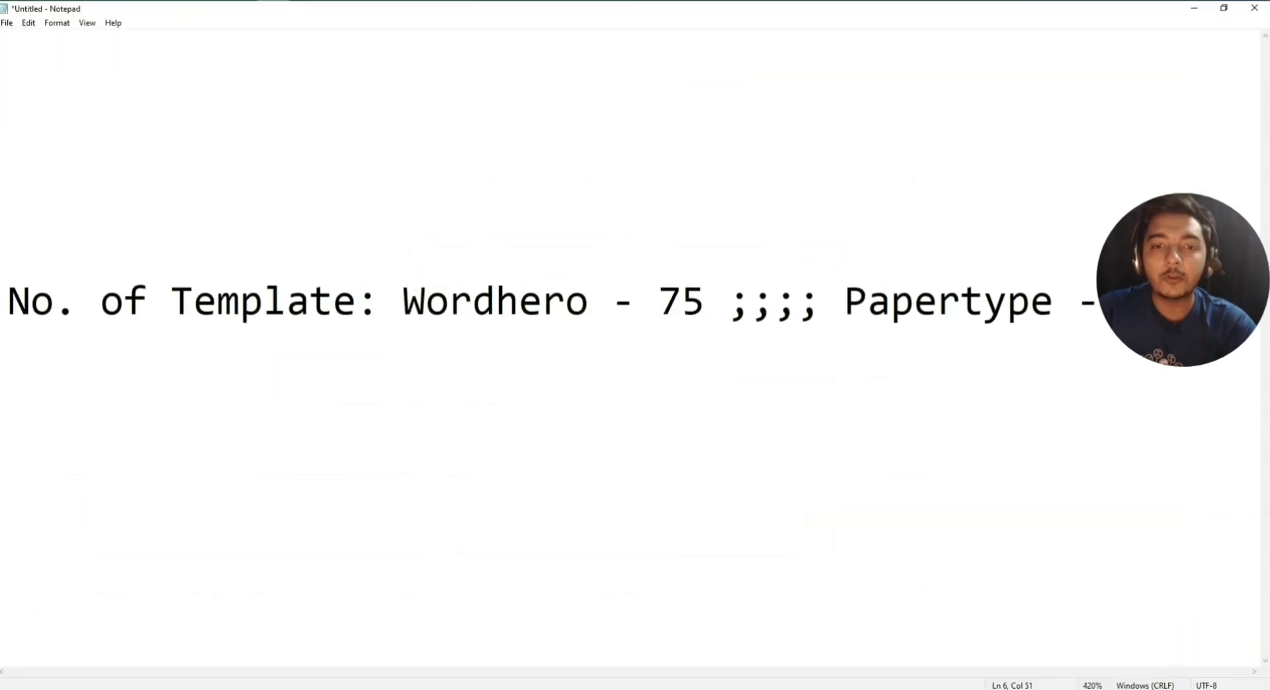
{"action": "left_click_drag", "start_coordinate": [1182, 313], "coordinate": [1141, 312]}
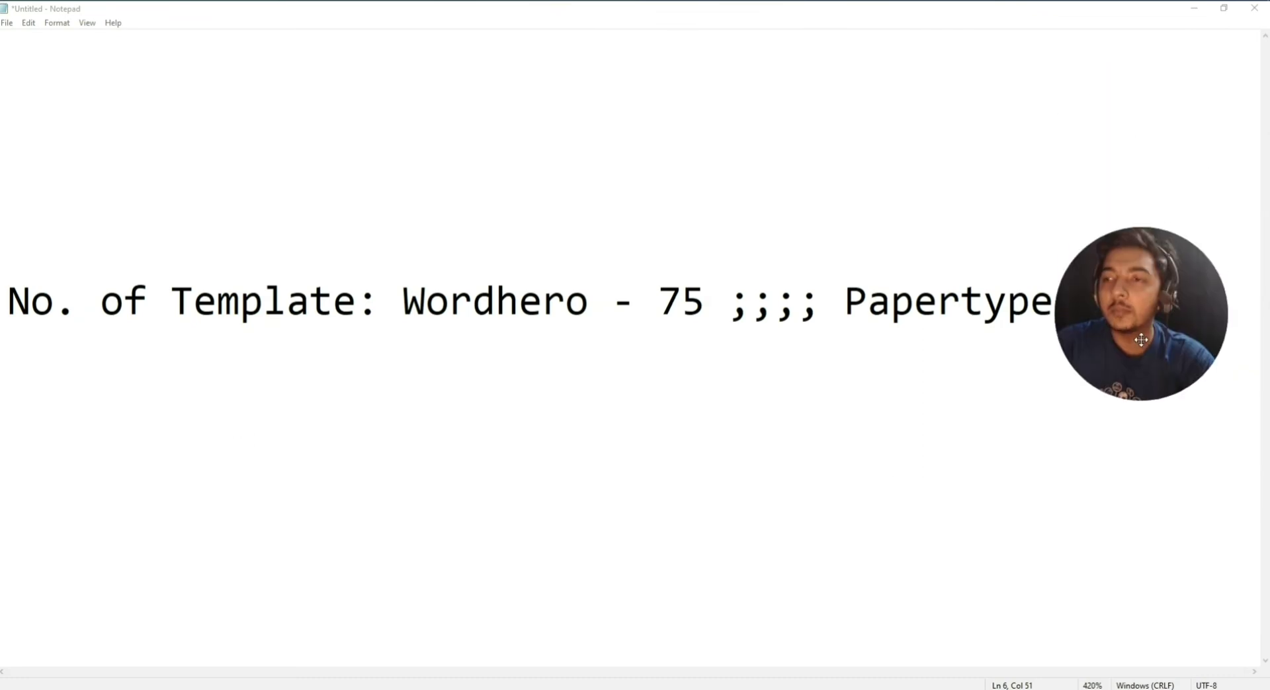
{"action": "left_click", "coordinate": [1189, 9]}
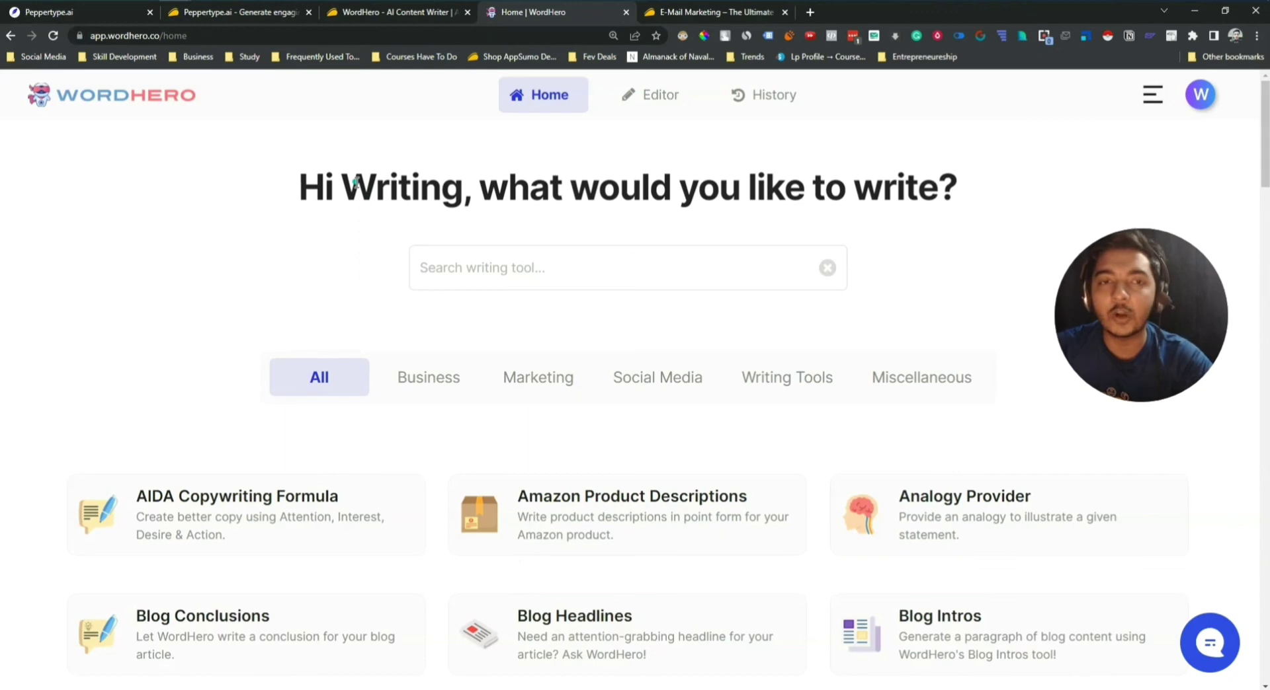
Examine the offer countdown on Peppertype.ai's AppSumo deal page
{"action": "left_click", "coordinate": [259, 18]}
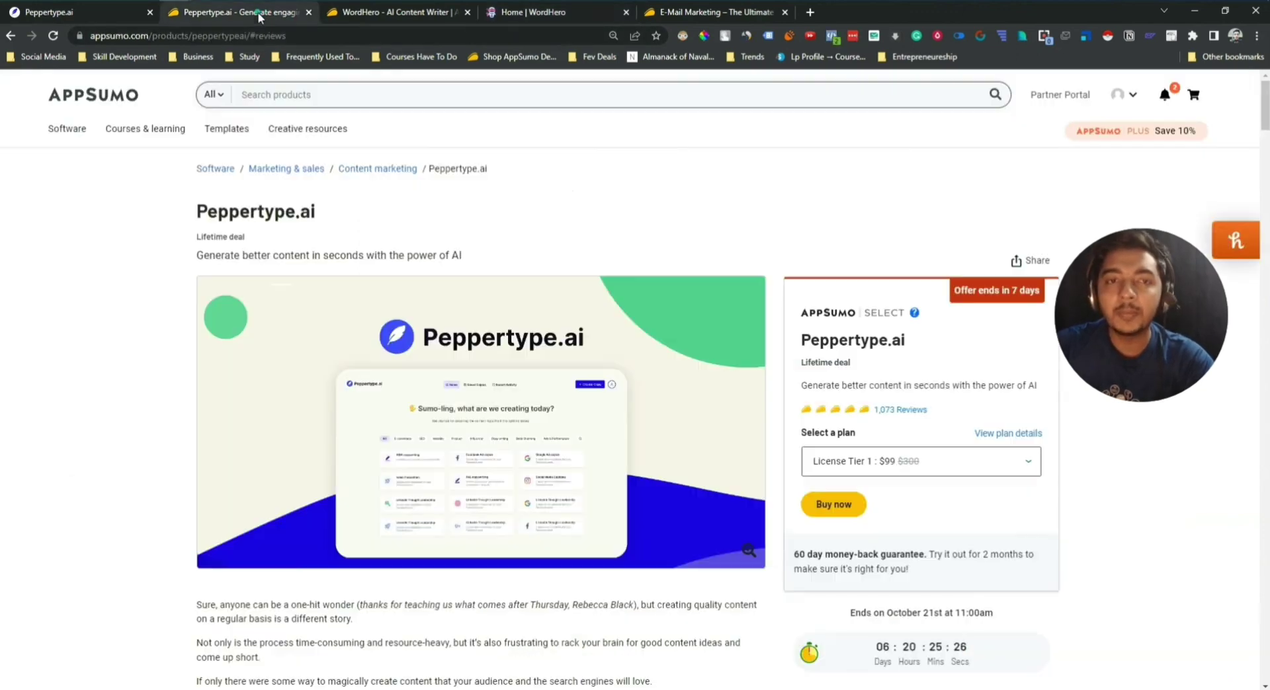
{"action": "left_click_drag", "start_coordinate": [878, 646], "coordinate": [980, 653]}
{"action": "left_click", "coordinate": [881, 660]}
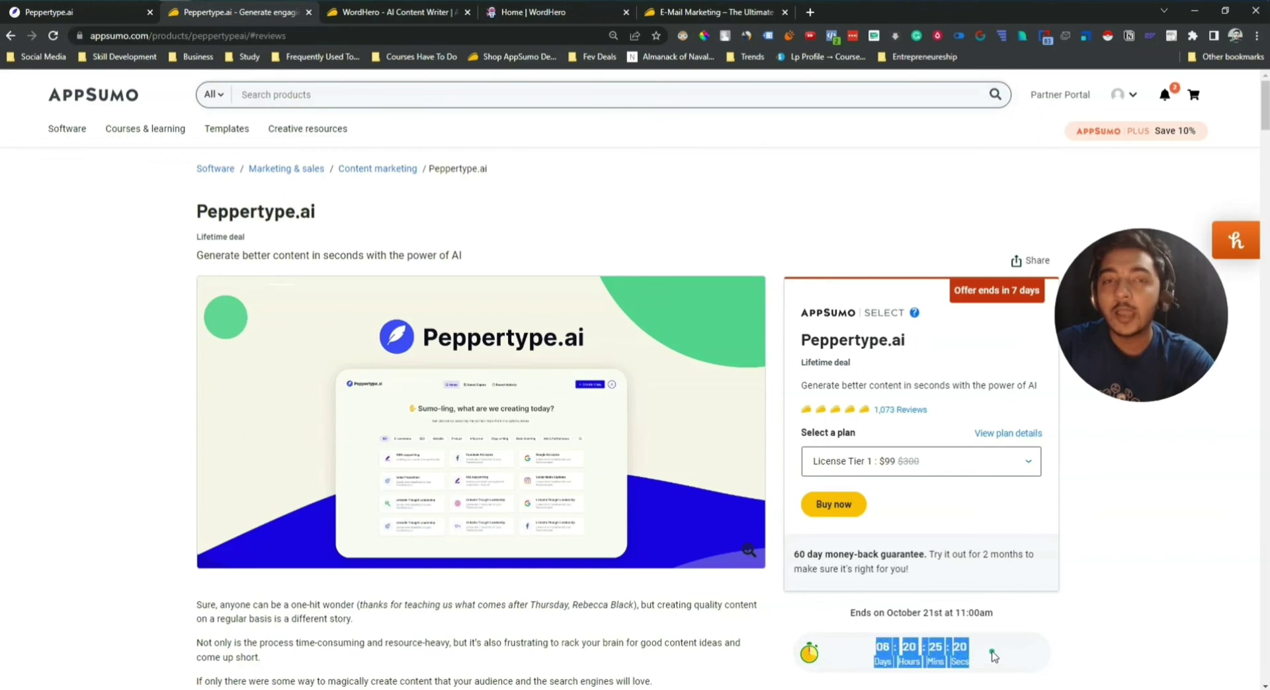
{"action": "left_click", "coordinate": [979, 655]}
Clear the text selection on WordHero's AppSumo page and view the deal's title and price
{"action": "left_click", "coordinate": [382, 14]}
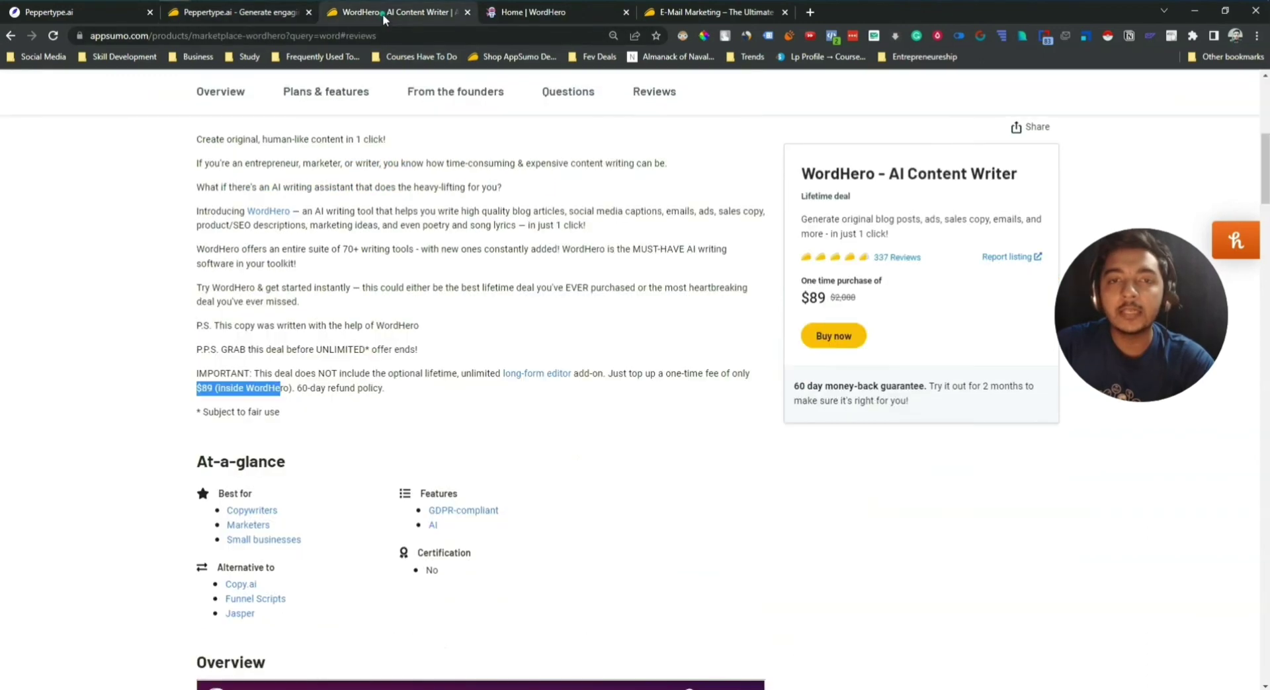
{"action": "left_click", "coordinate": [666, 388]}
{"action": "scroll", "coordinate": [666, 387], "scroll_direction": "up", "scroll_amount": 7}
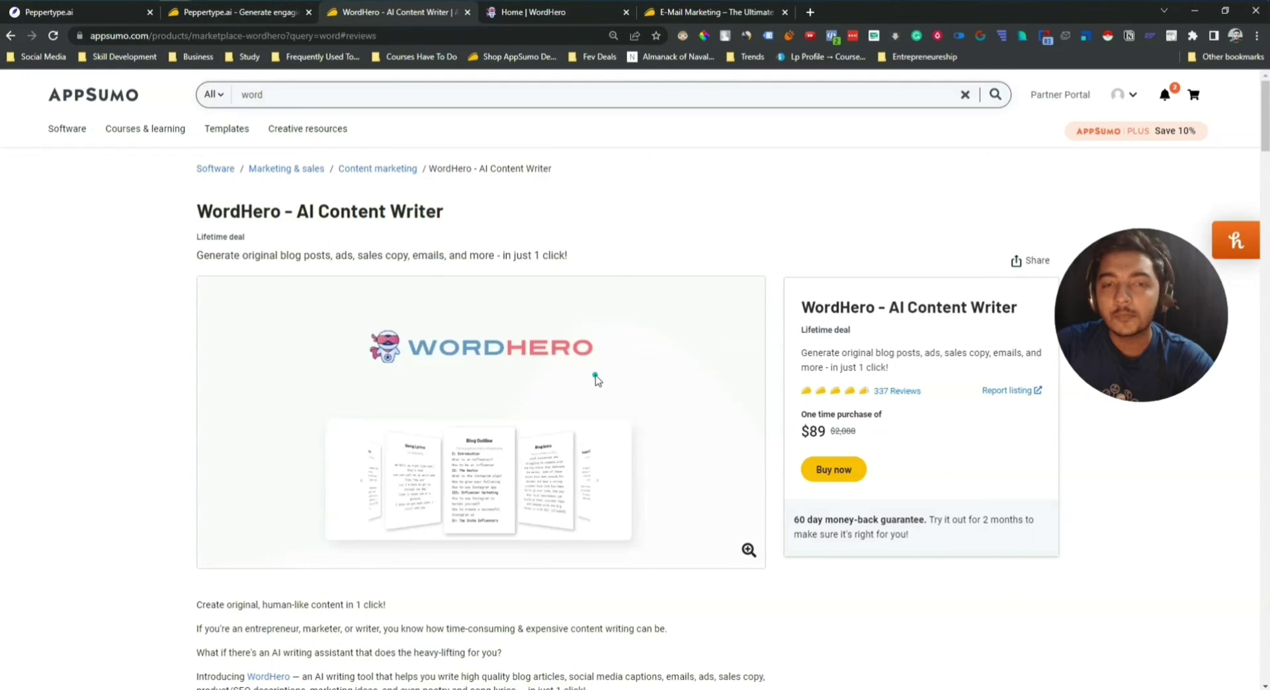
Compare the Peppertype.ai and WordHero AppSumo deal pages, with a brief look at WordHero's home page
{"action": "left_click", "coordinate": [211, 18]}
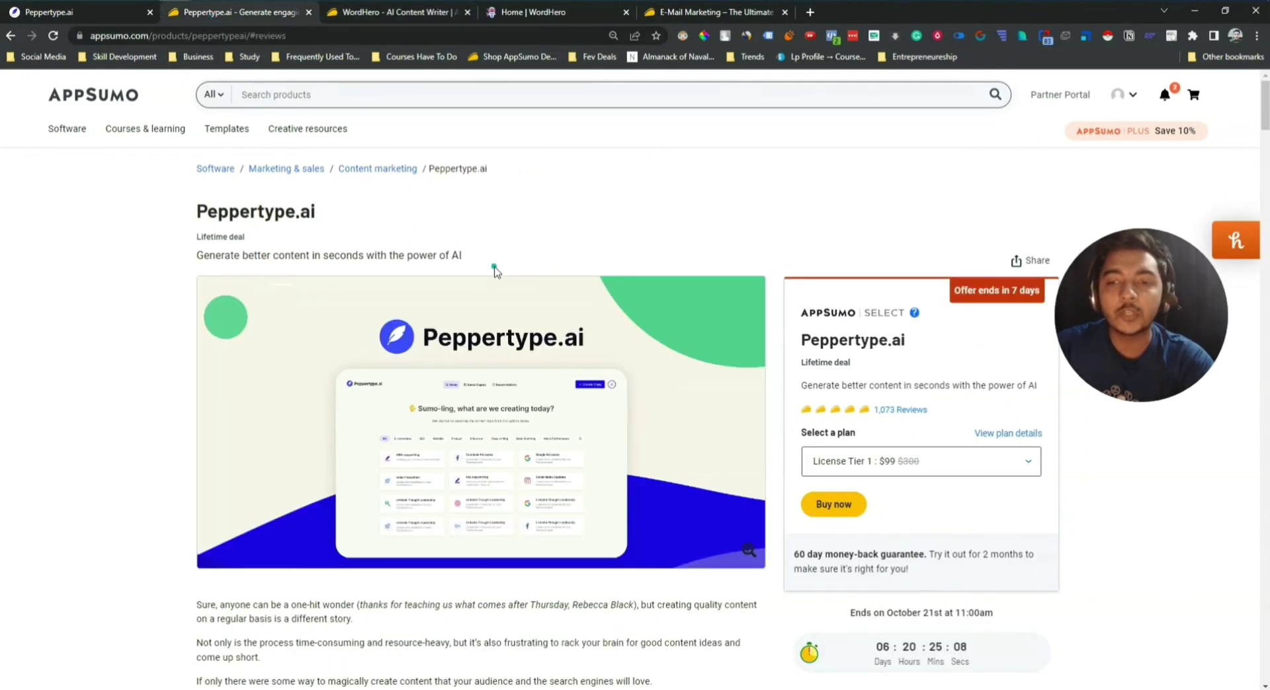
{"action": "left_click", "coordinate": [575, 14]}
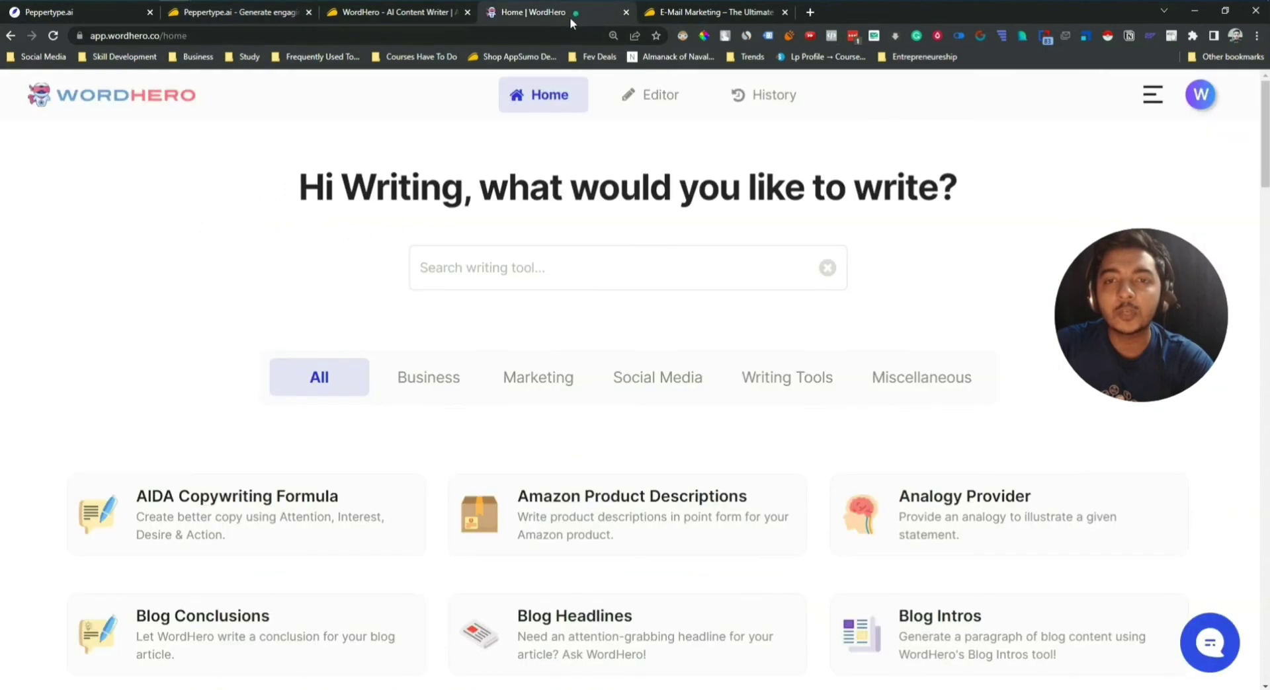
{"action": "left_click", "coordinate": [401, 19]}
{"action": "left_click", "coordinate": [252, 20]}
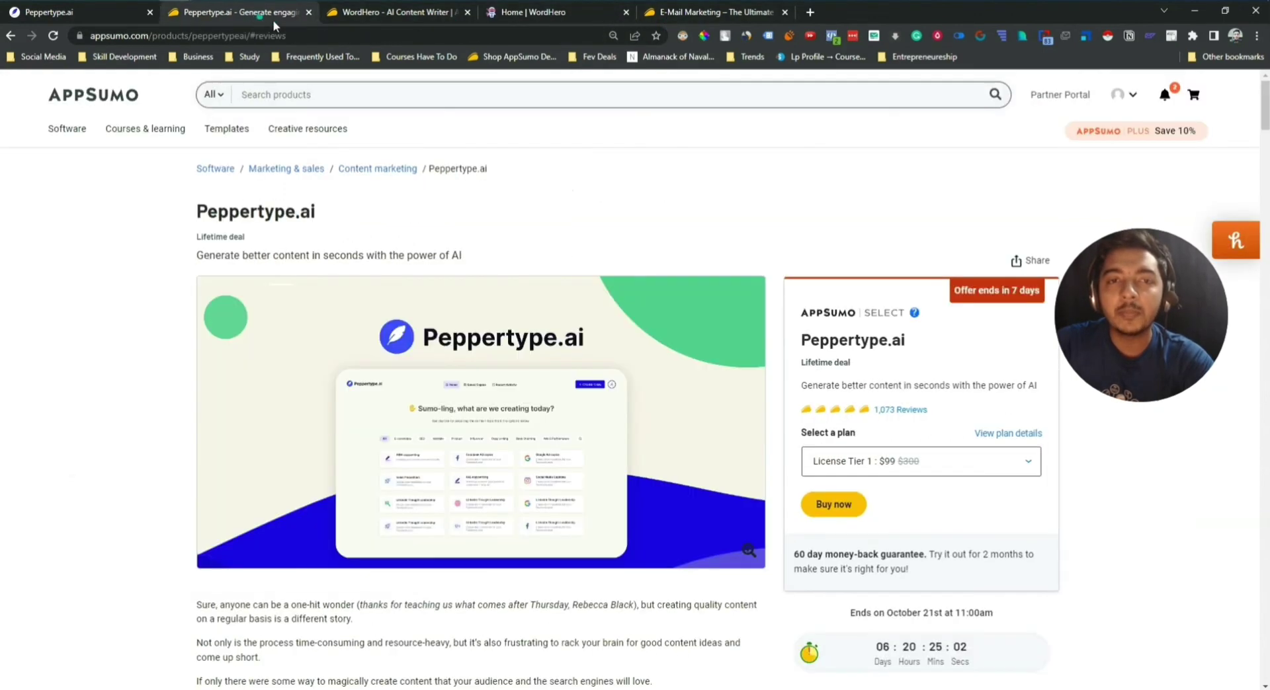
{"action": "left_click", "coordinate": [380, 14]}
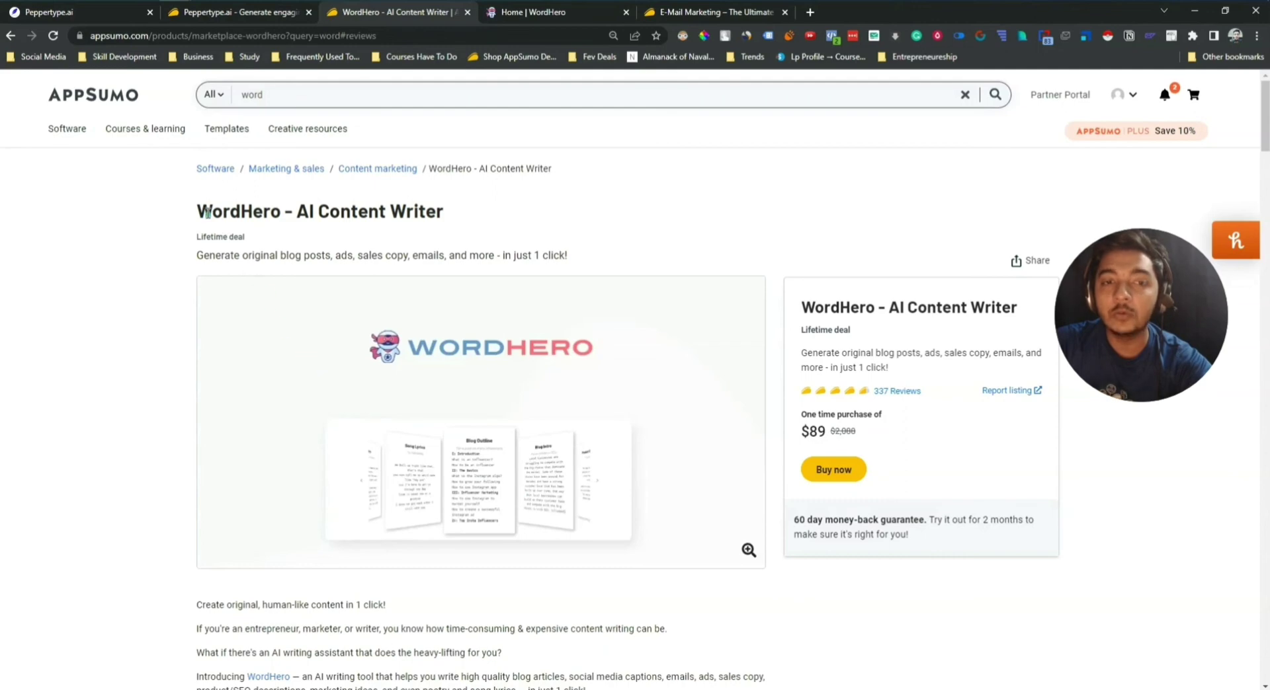
Highlight the title and one-time price on WordHero's AppSumo deal page, with a brief look at WordHero's home page
{"action": "left_click_drag", "start_coordinate": [198, 210], "coordinate": [460, 198]}
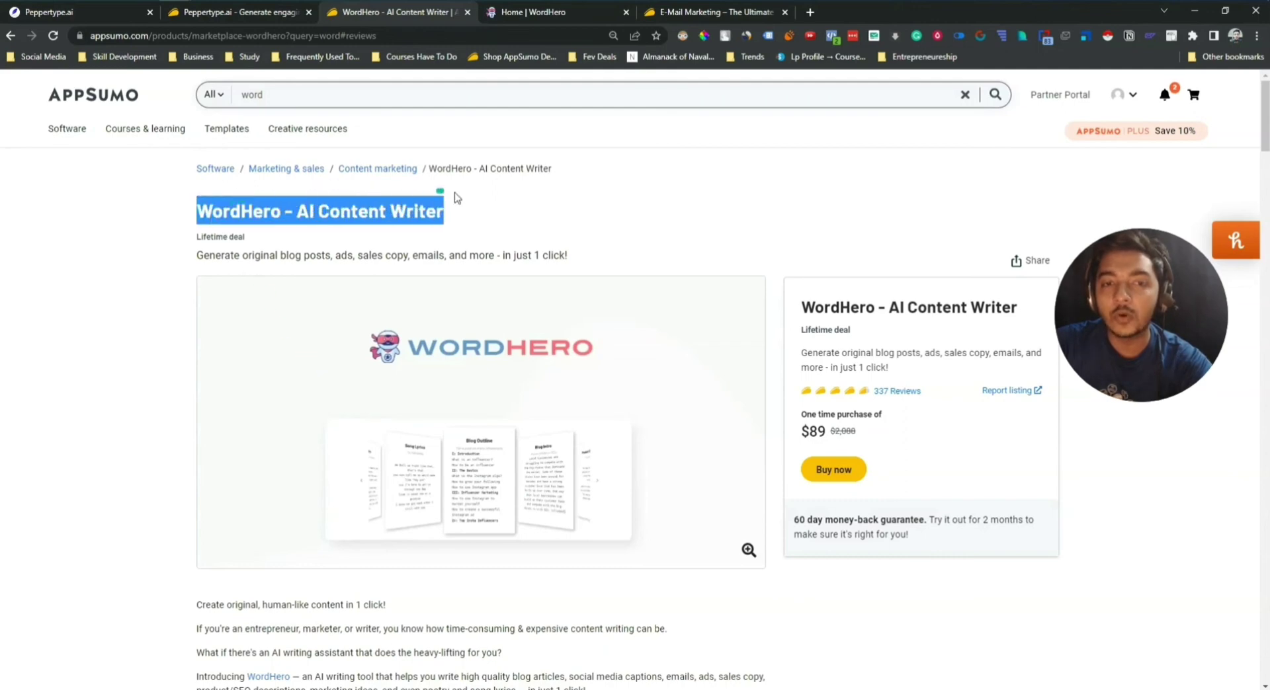
{"action": "left_click", "coordinate": [541, 14]}
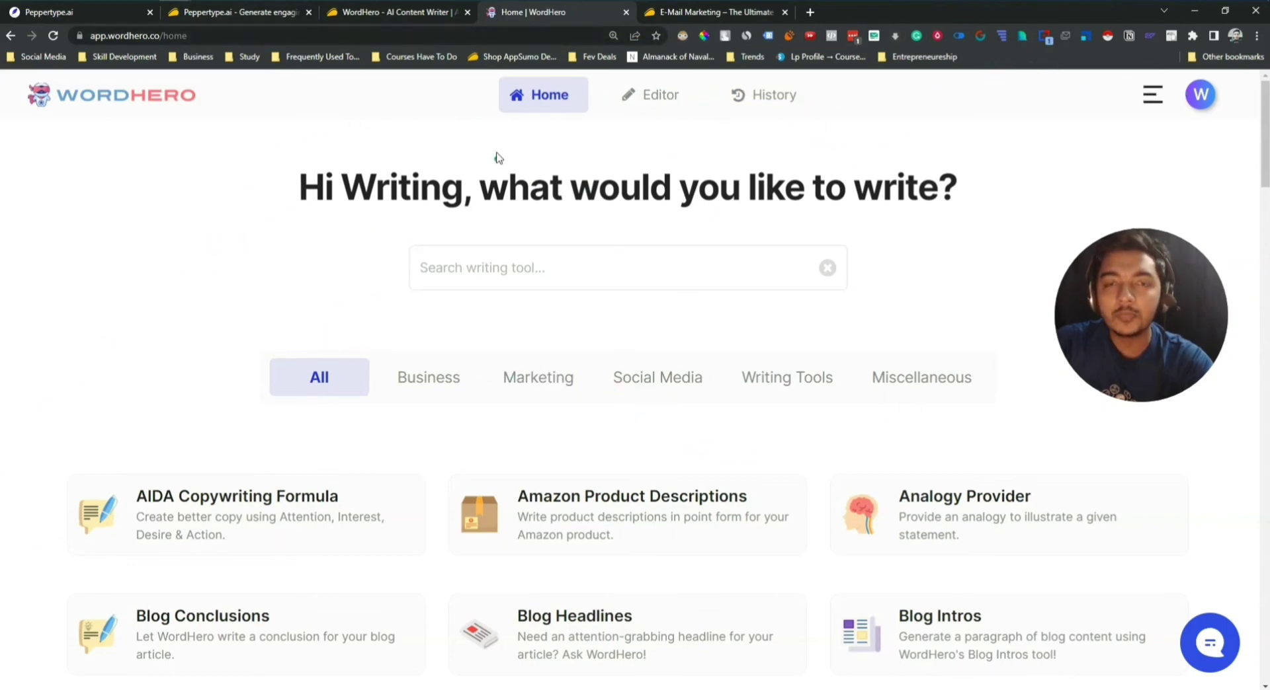
{"action": "left_click", "coordinate": [390, 19]}
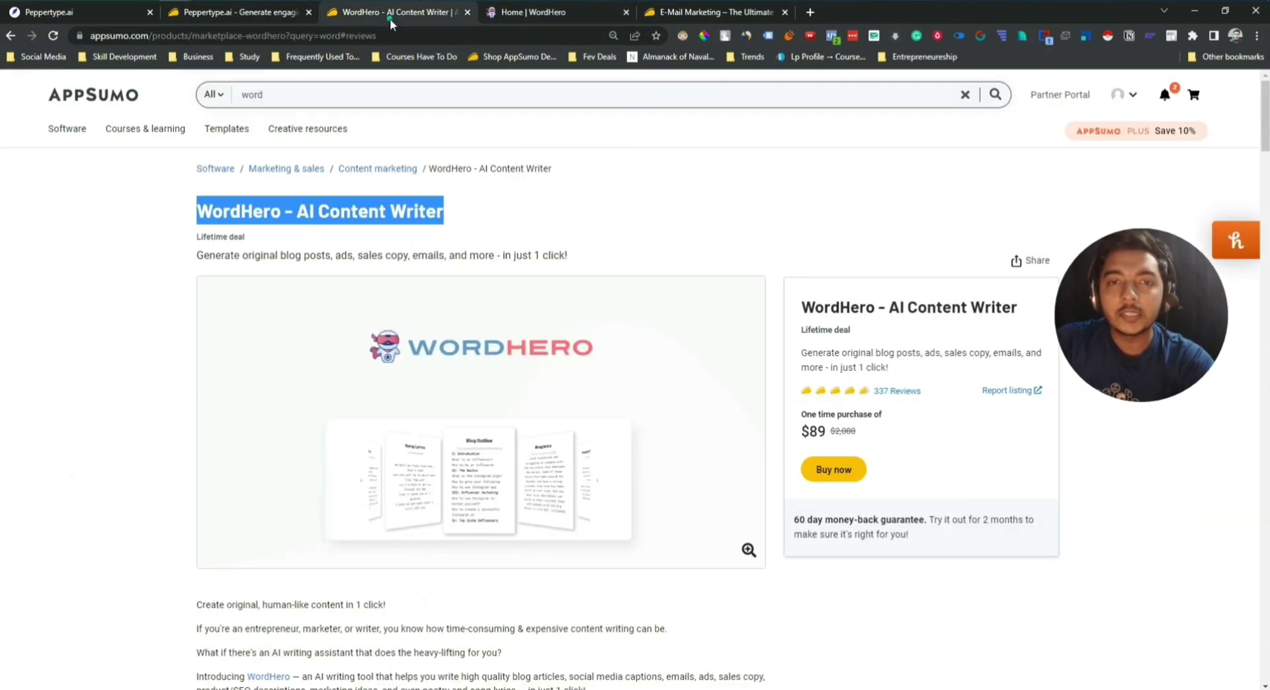
{"action": "left_click", "coordinate": [522, 262]}
{"action": "left_click_drag", "start_coordinate": [846, 434], "coordinate": [800, 434]}
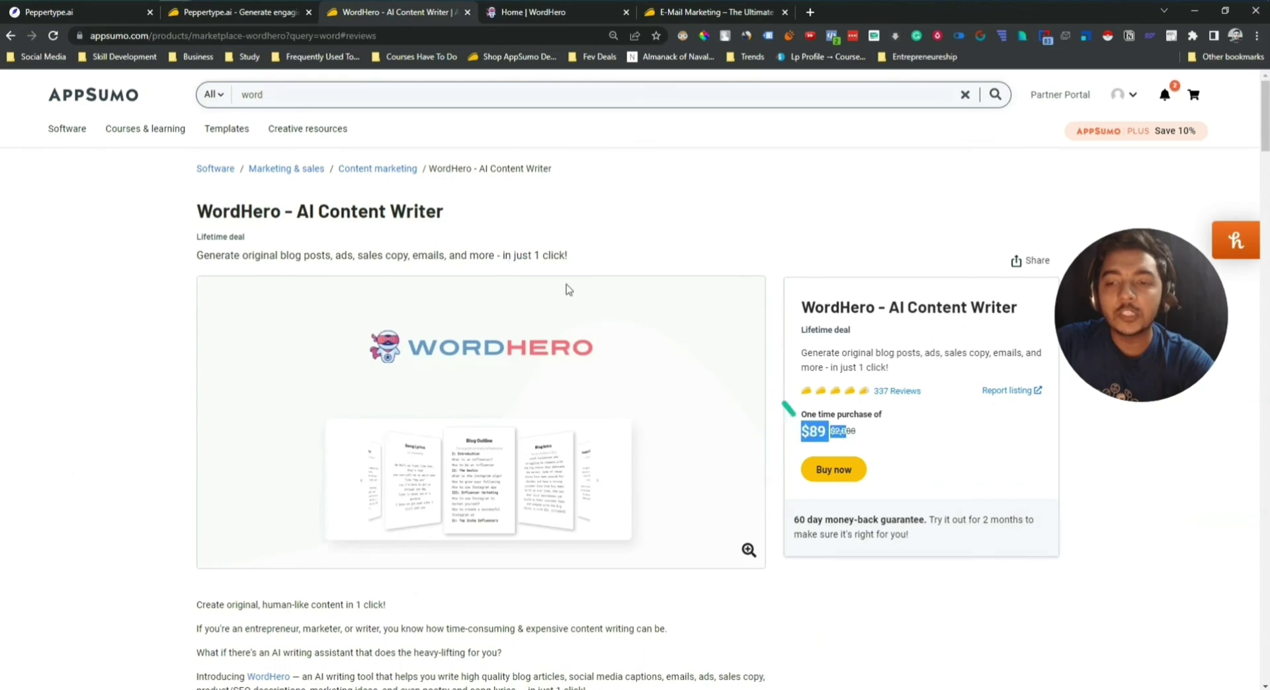
View Peppertype.ai's AppSumo deal page for comparison and review the Single plan's features on WordHero's deal page
{"action": "left_click", "coordinate": [238, 14]}
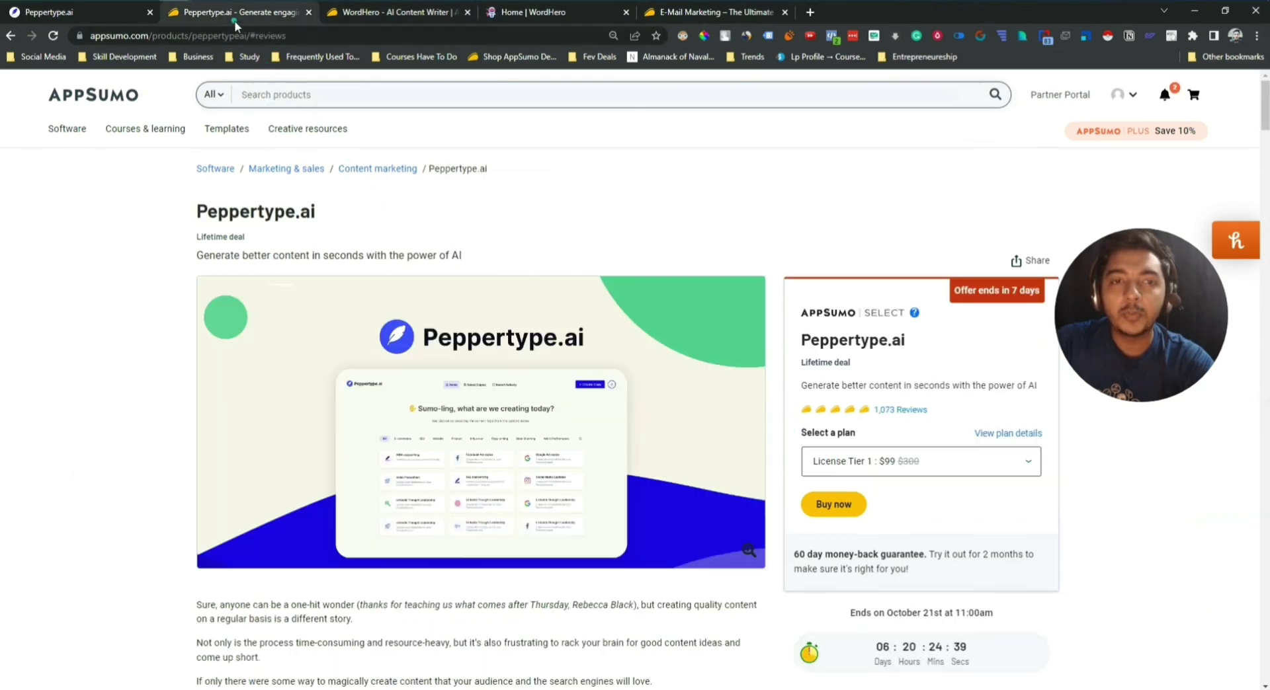
{"action": "left_click", "coordinate": [379, 16]}
{"action": "scroll", "coordinate": [615, 394], "scroll_direction": "down", "scroll_amount": 15}
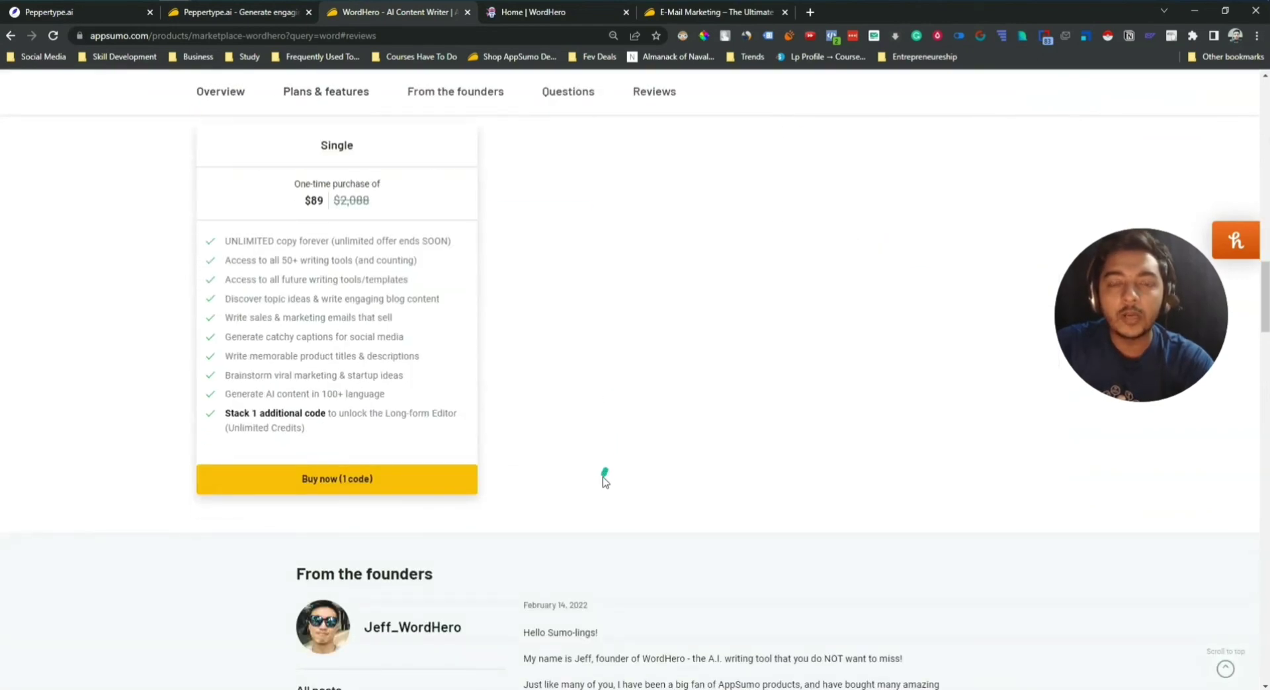
{"action": "scroll", "coordinate": [595, 430], "scroll_direction": "up", "scroll_amount": 1}
{"action": "scroll", "coordinate": [594, 450], "scroll_direction": "up", "scroll_amount": 15}
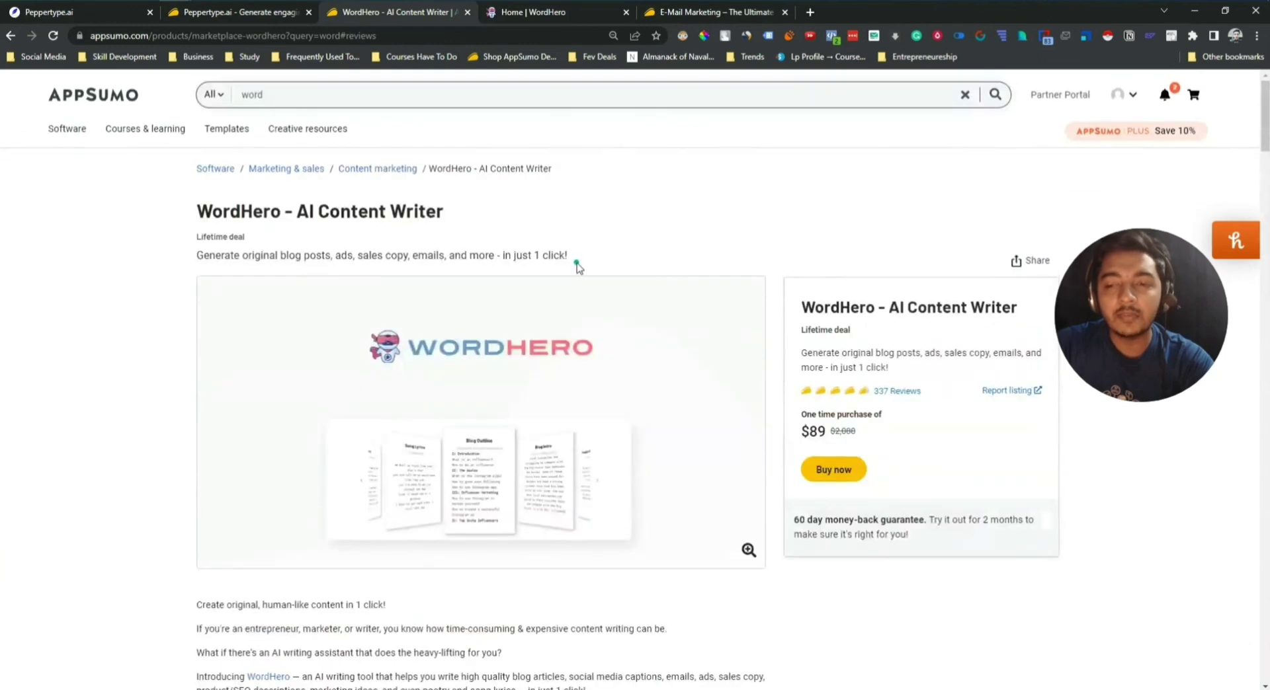